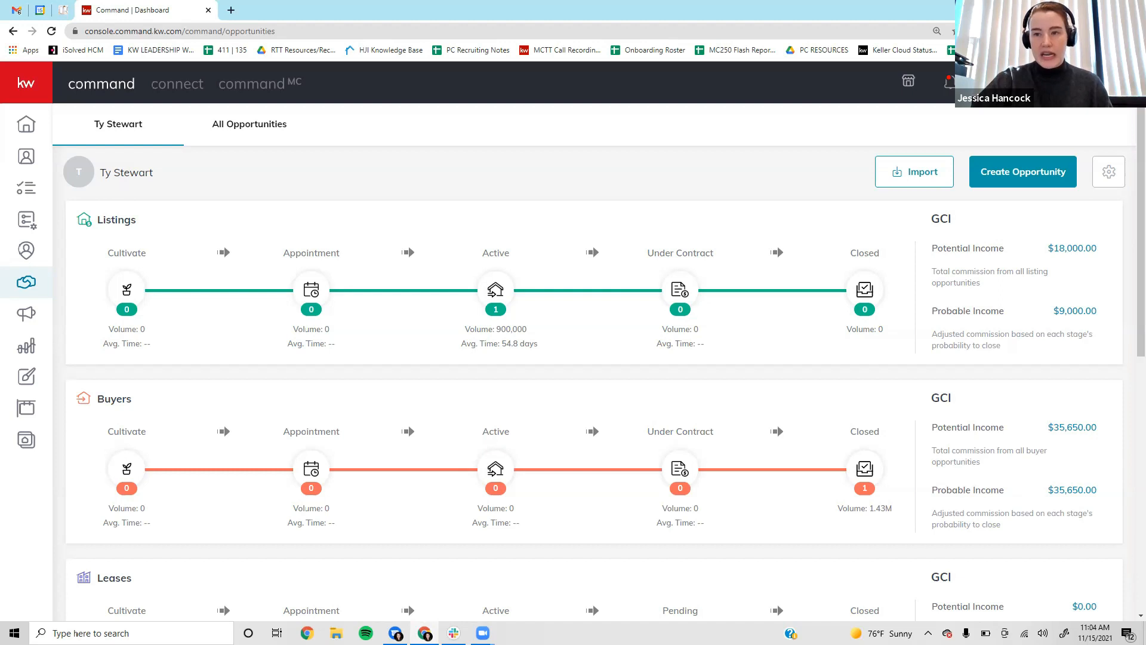
Open the account Settings page and check that DocuSign is listed as Connected under Applications.
{"action": "left_click", "coordinate": [938, 245]}
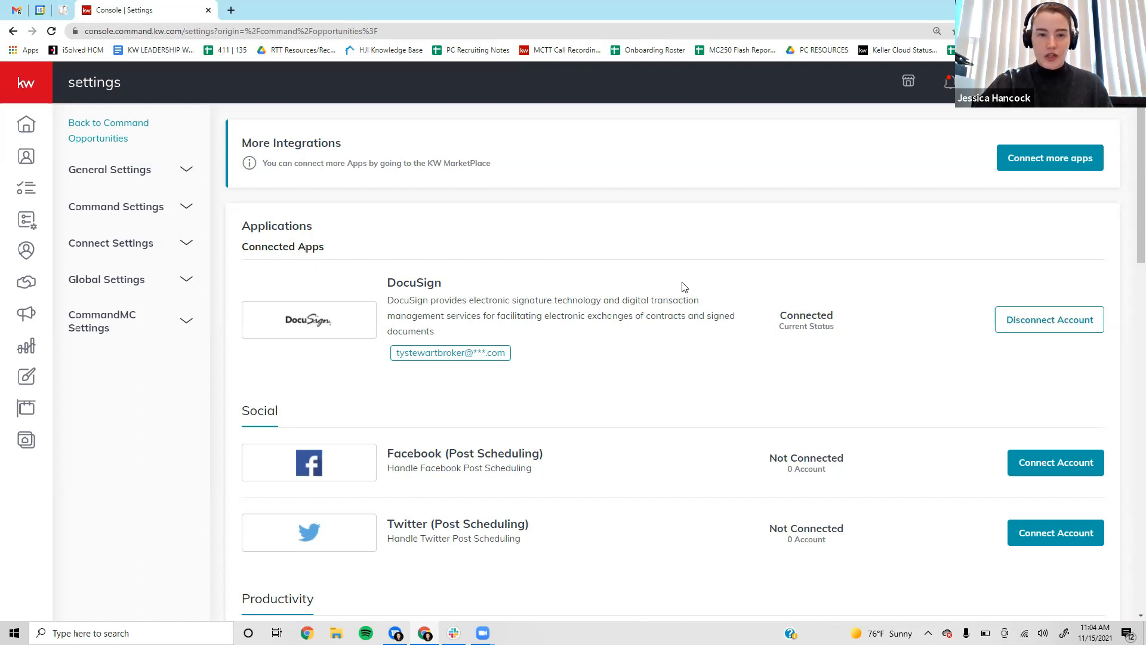
{"action": "scroll", "coordinate": [684, 287], "scroll_direction": "down", "scroll_amount": 8}
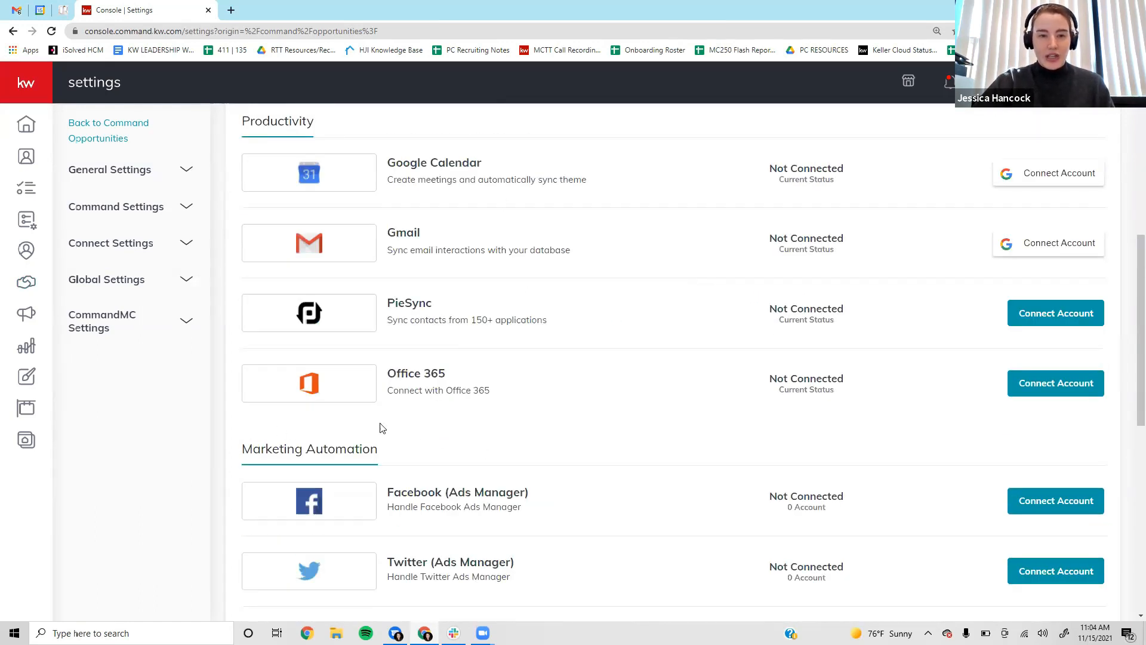
{"action": "scroll", "coordinate": [577, 431], "scroll_direction": "up", "scroll_amount": 6}
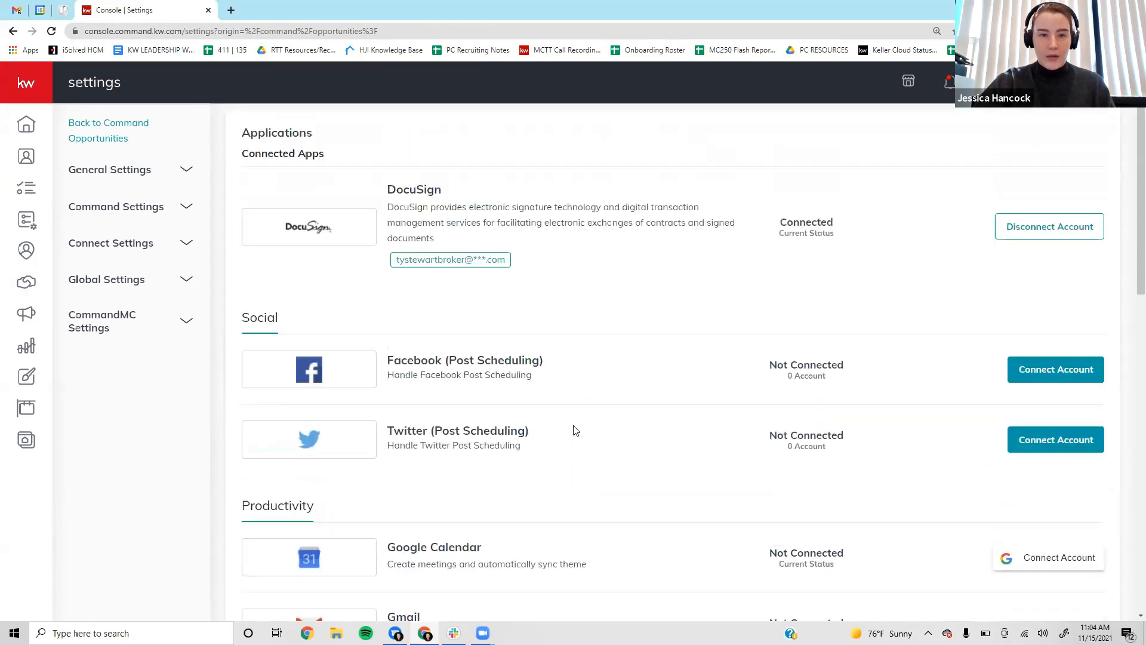
{"action": "scroll", "coordinate": [574, 429], "scroll_direction": "up", "scroll_amount": 2}
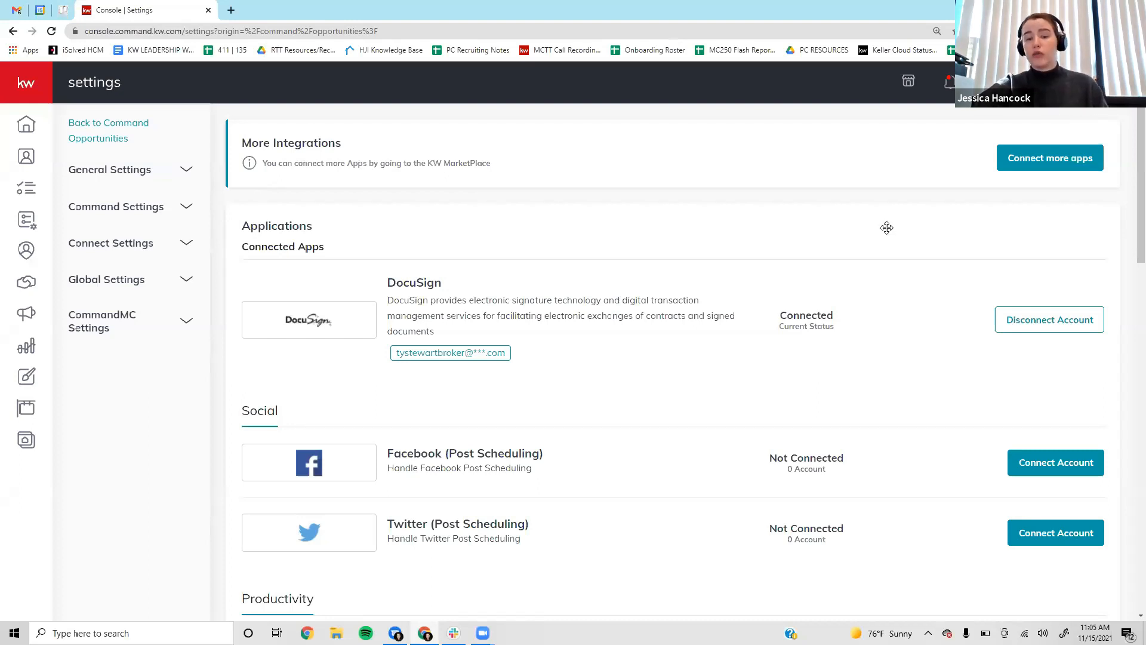
Return to the Opportunities dashboard and begin creating a new opportunity.
{"action": "left_click", "coordinate": [30, 289]}
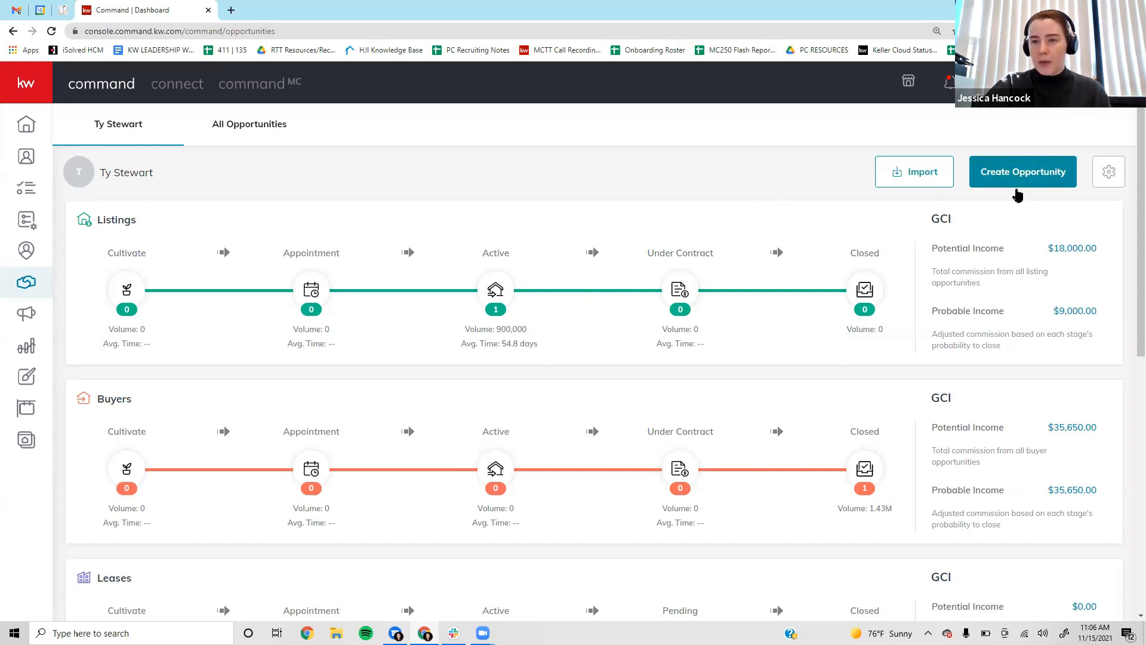
{"action": "left_click", "coordinate": [1049, 172]}
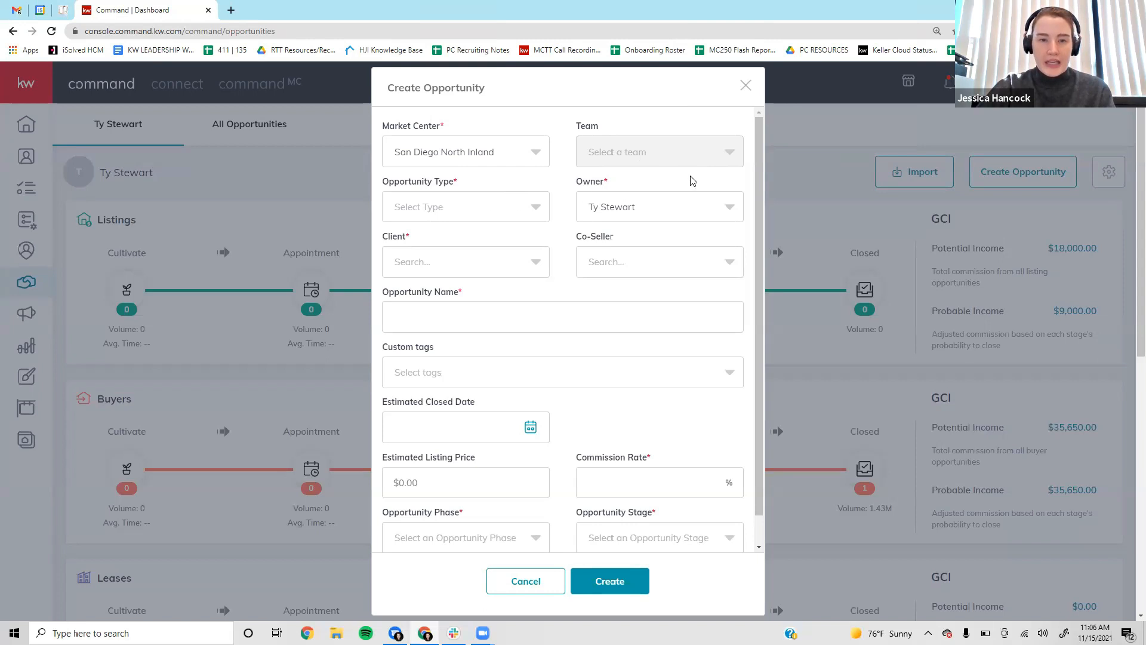
Set the Opportunity Type to Buyer, which prefills the name '- Buyer'.
{"action": "left_click", "coordinate": [508, 206]}
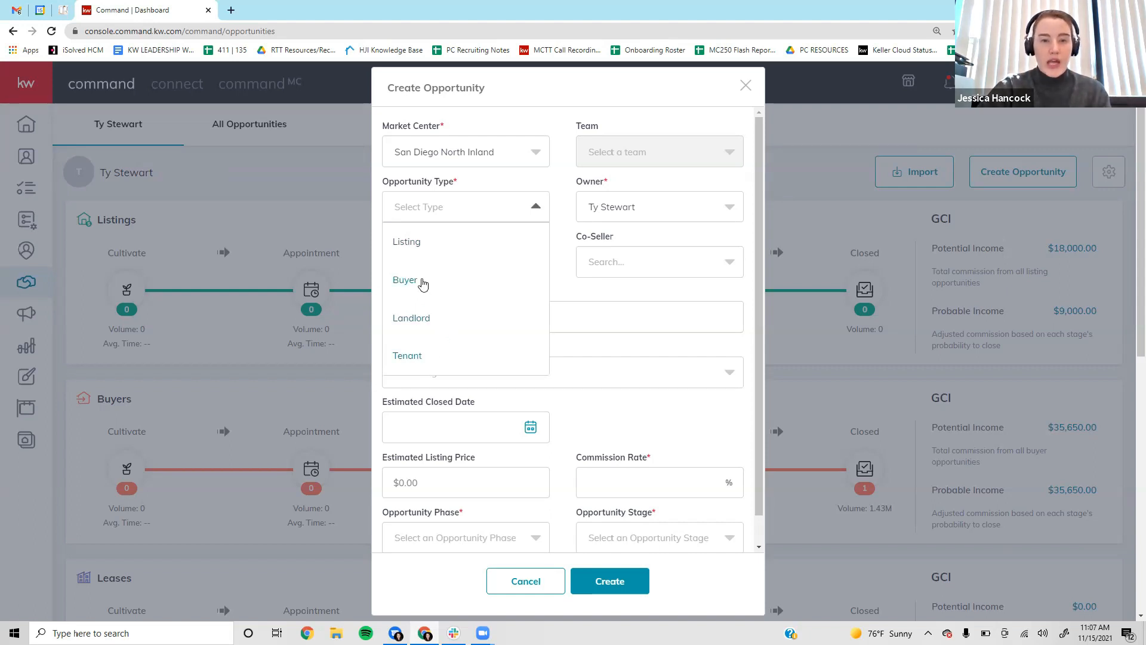
{"action": "left_click", "coordinate": [452, 285]}
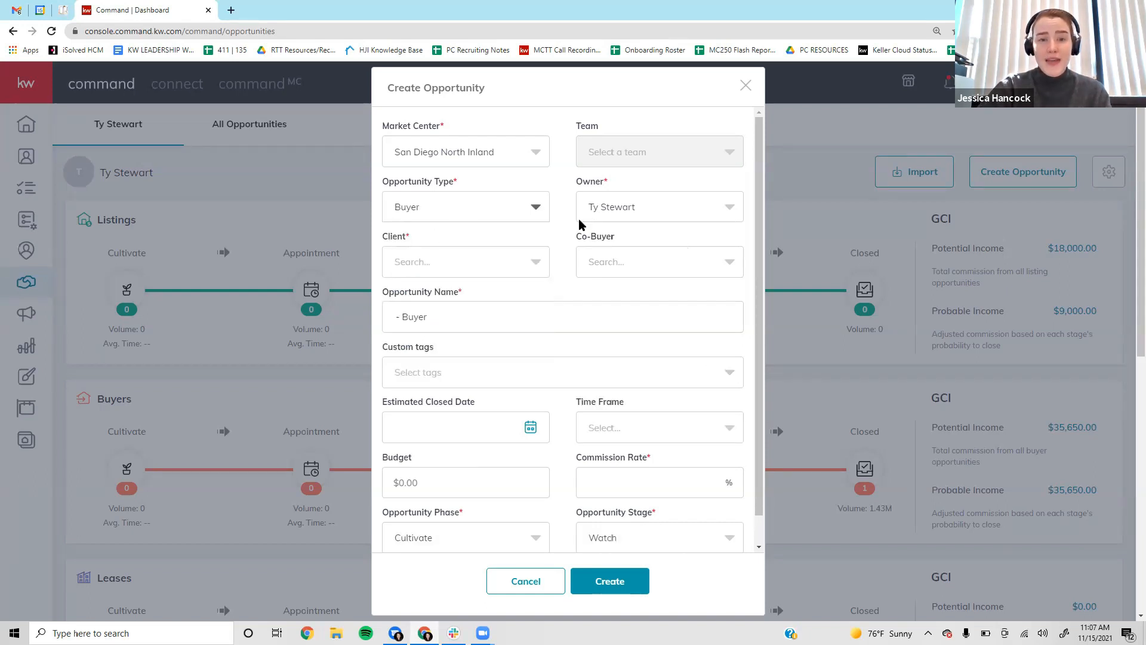
{"action": "scroll", "coordinate": [440, 246], "scroll_direction": "down", "scroll_amount": 1}
Search contacts by the client's first name and select the matching contact as the Client.
{"action": "left_click", "coordinate": [447, 234]}
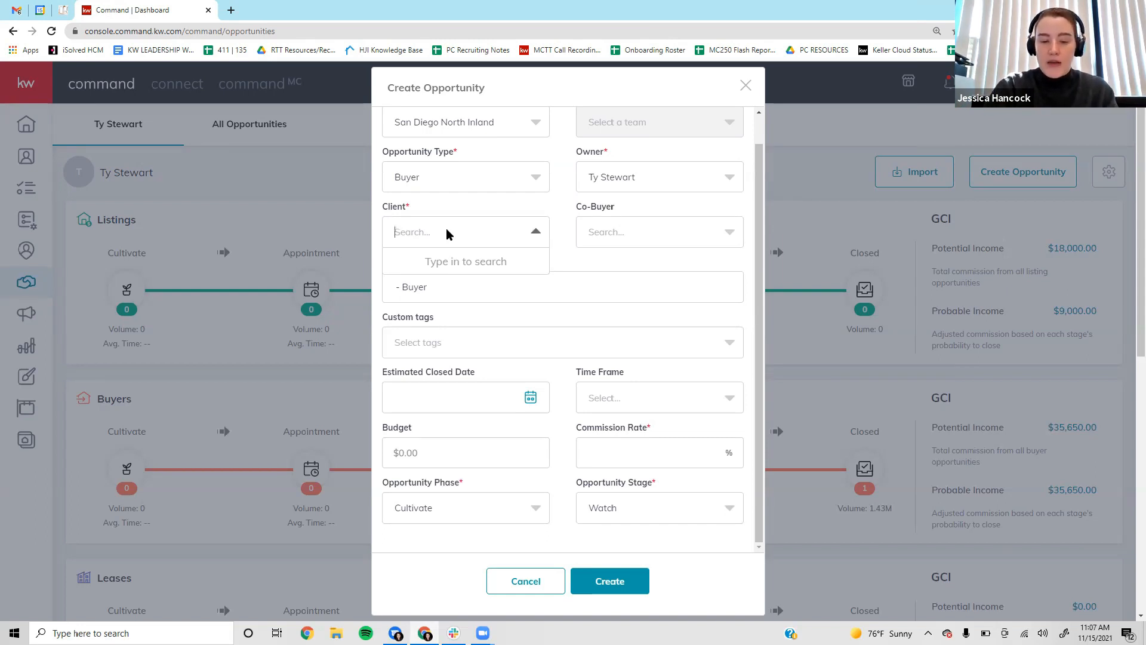
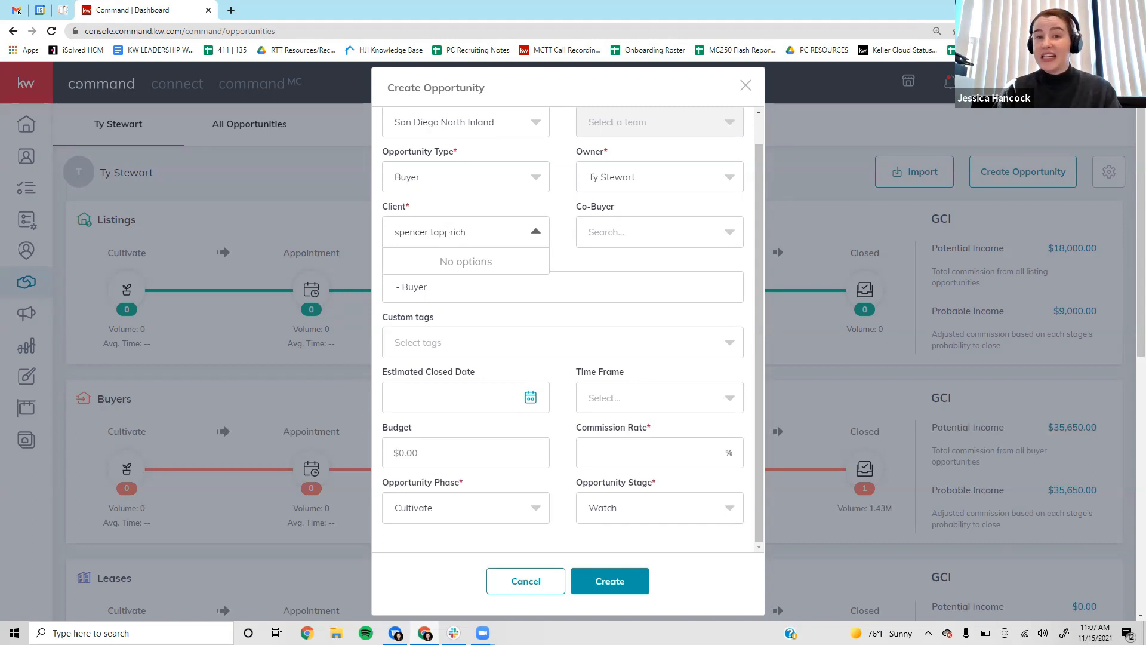
{"action": "key", "text": "ctrl+a"}
{"action": "key", "text": "BackSpace"}
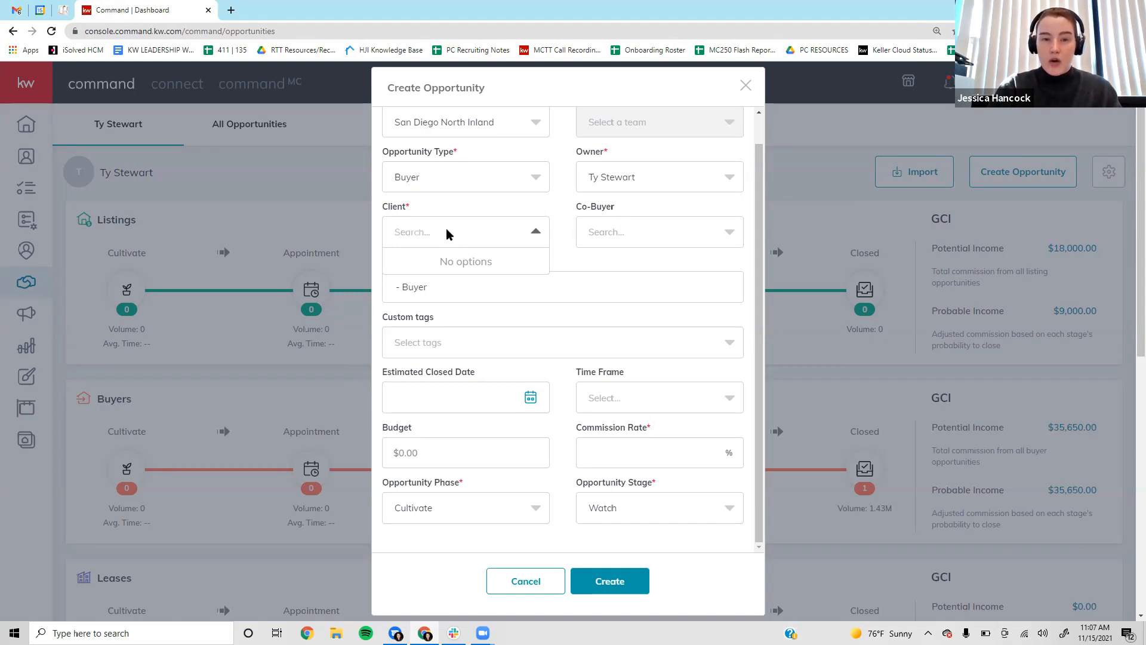
{"action": "type", "text": "jessica"}
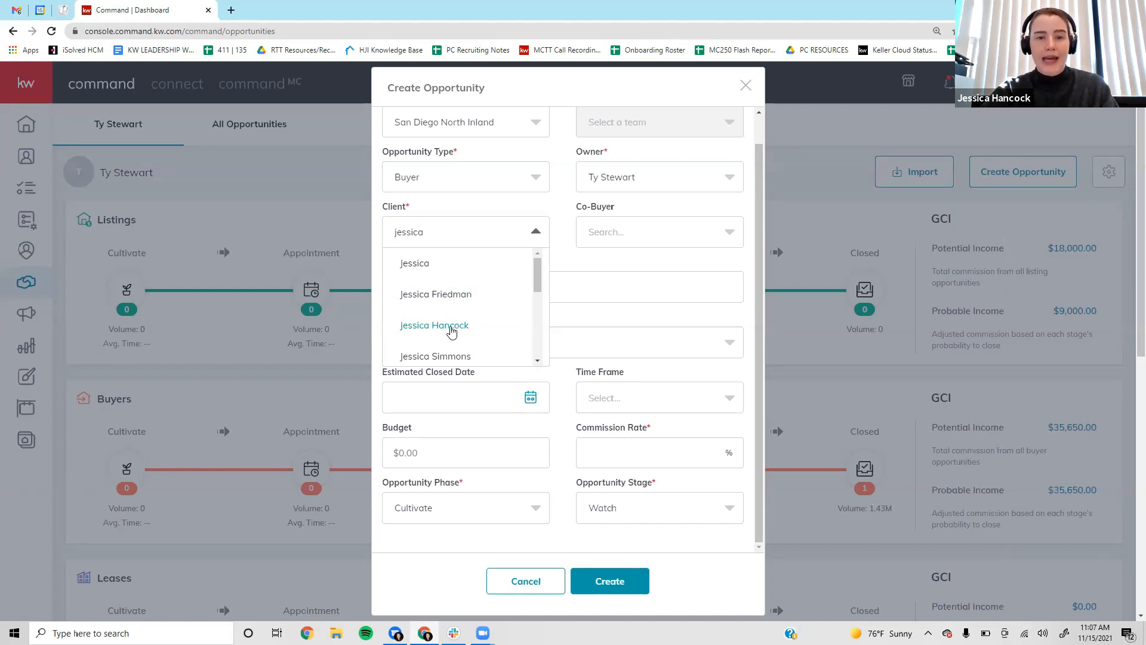
{"action": "left_click", "coordinate": [451, 331]}
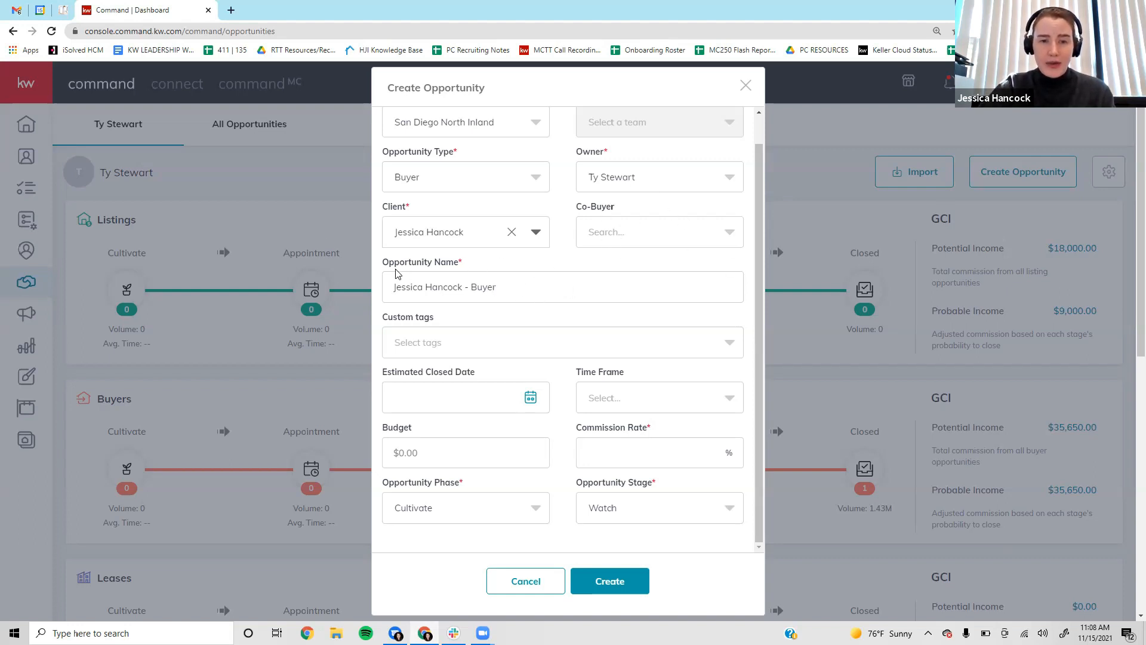
{"action": "left_click_drag", "start_coordinate": [393, 291], "coordinate": [537, 271]}
{"action": "left_click", "coordinate": [550, 289]}
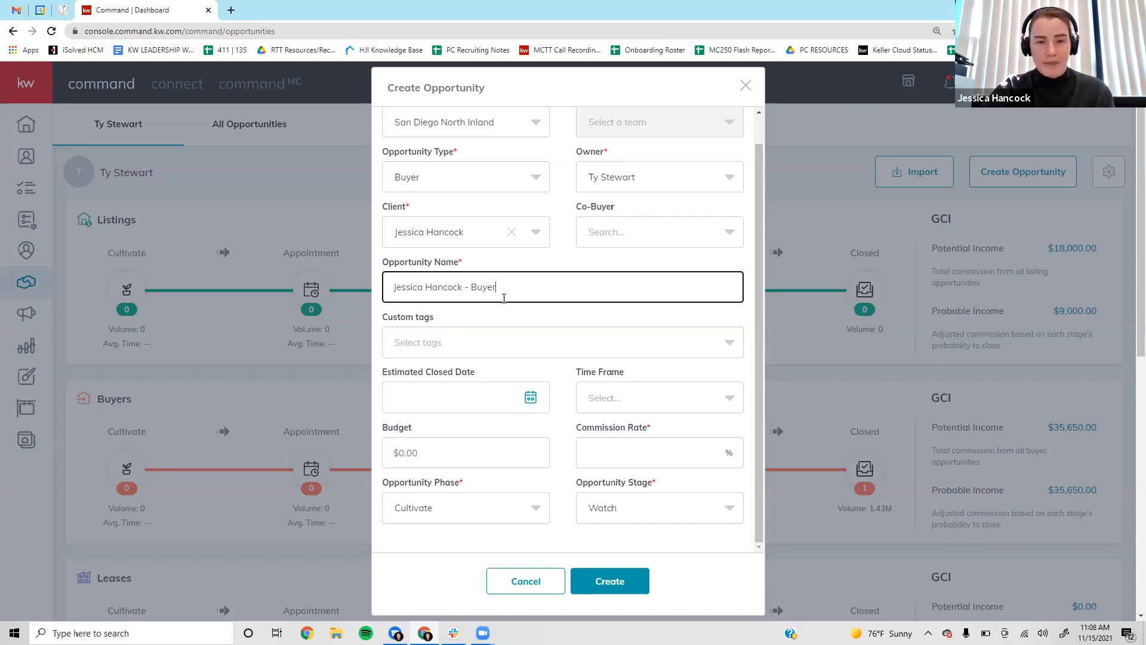
Enter a Commission Rate of 2.5%.
{"action": "scroll", "coordinate": [512, 330], "scroll_direction": "down", "scroll_amount": 2}
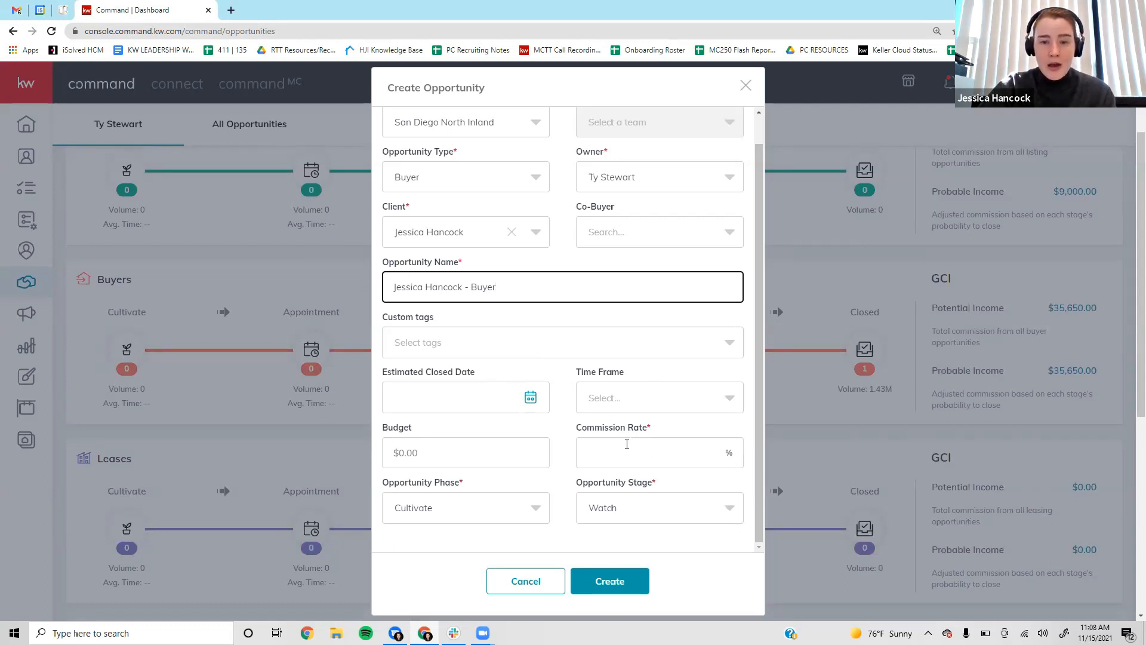
{"action": "left_click", "coordinate": [630, 457]}
{"action": "type", "text": "2.5"}
{"action": "left_click", "coordinate": [557, 430]}
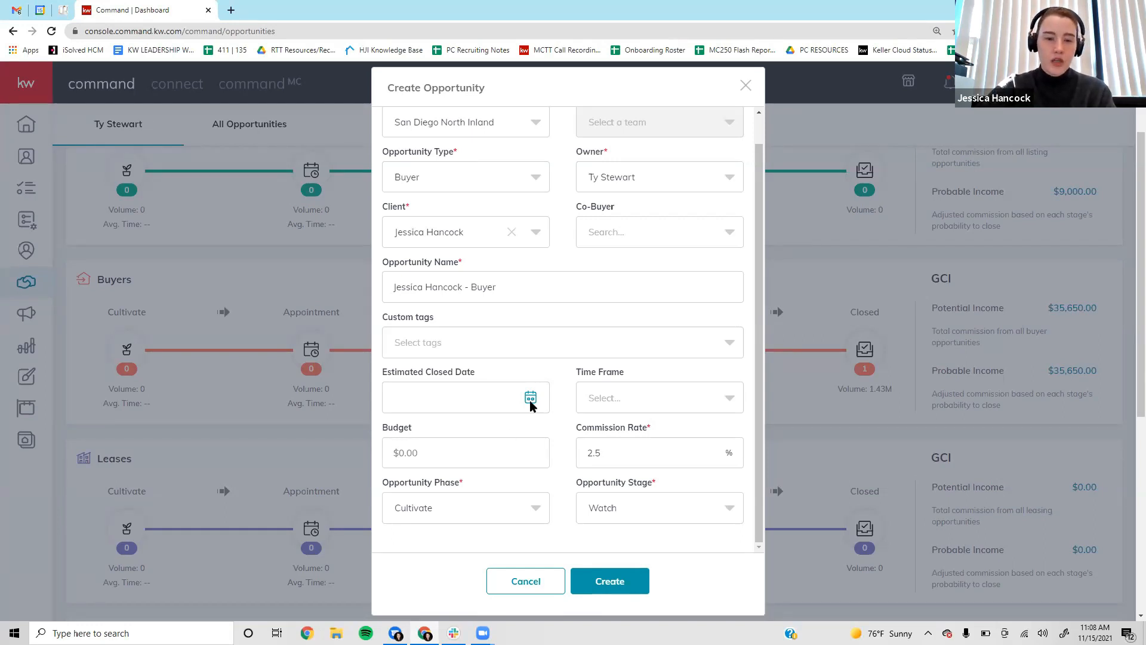
{"action": "scroll", "coordinate": [538, 440], "scroll_direction": "down", "scroll_amount": 2}
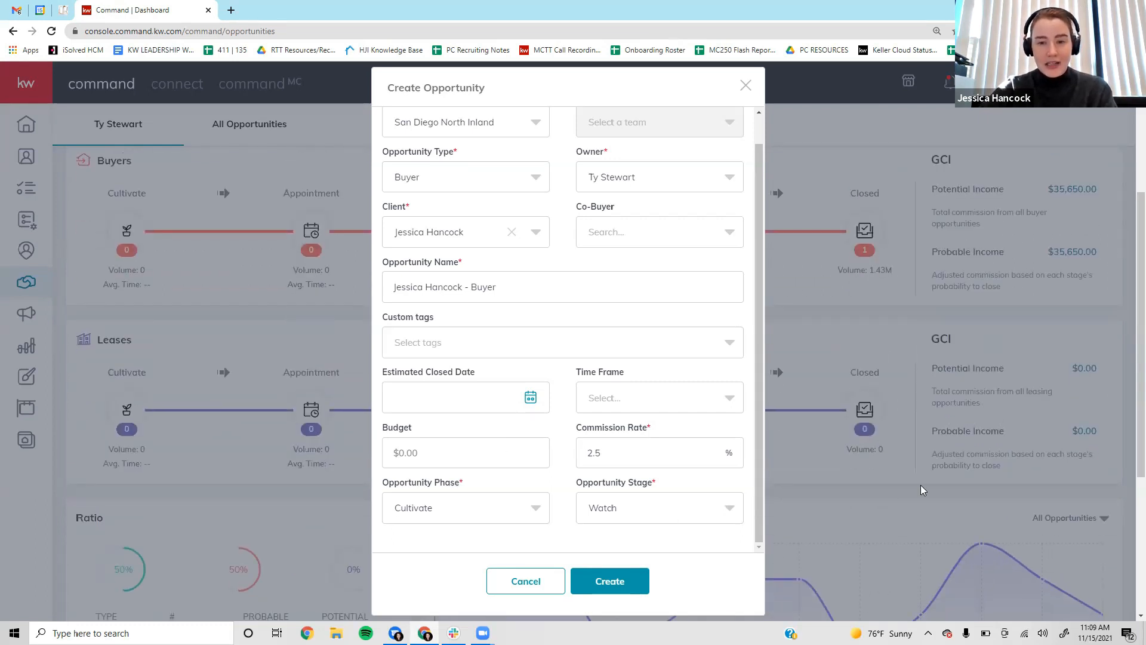
{"action": "scroll", "coordinate": [921, 486], "scroll_direction": "up", "scroll_amount": 4}
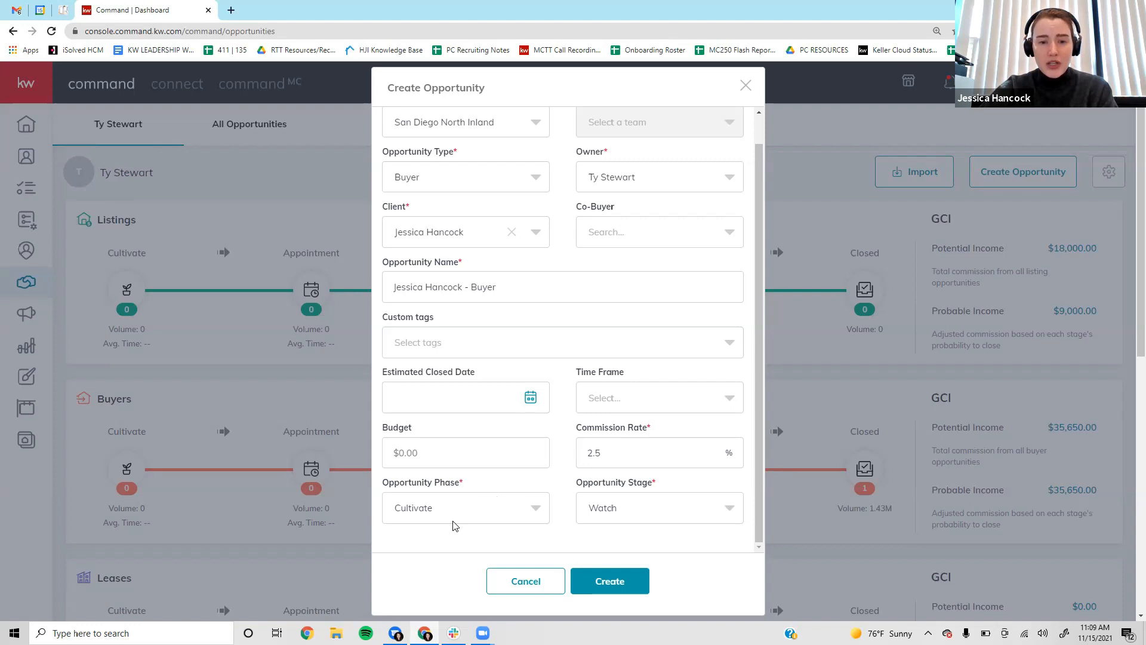
Set Opportunity Phase to Active and Opportunity Stage to Showing.
{"action": "left_click", "coordinate": [468, 514]}
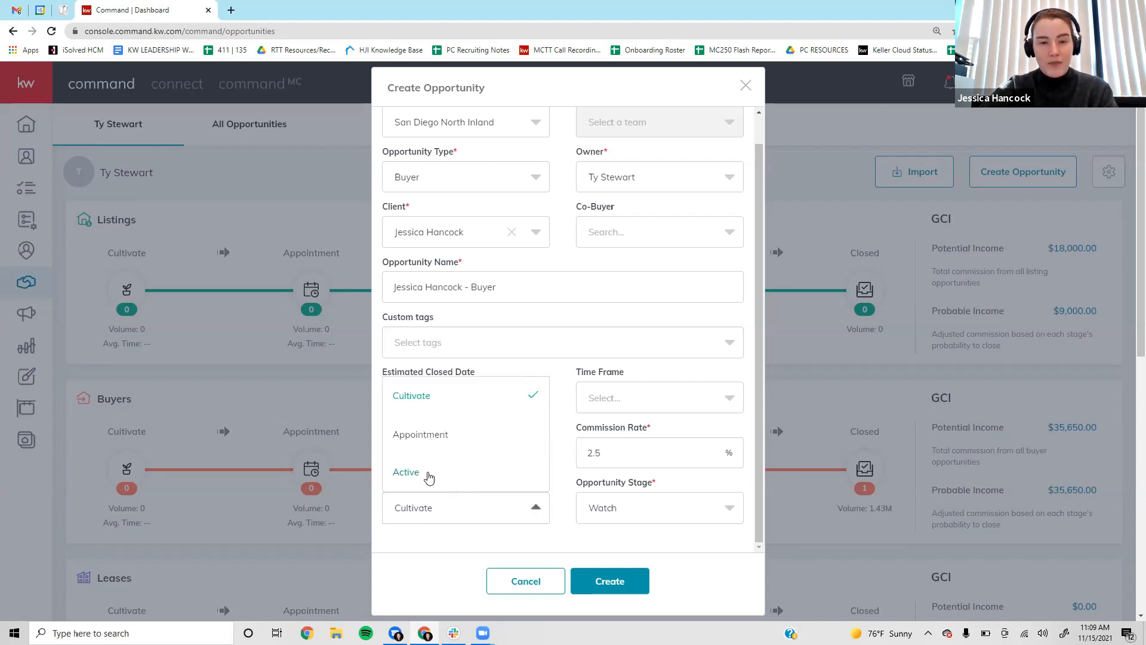
{"action": "left_click", "coordinate": [428, 475]}
{"action": "left_click", "coordinate": [699, 512]}
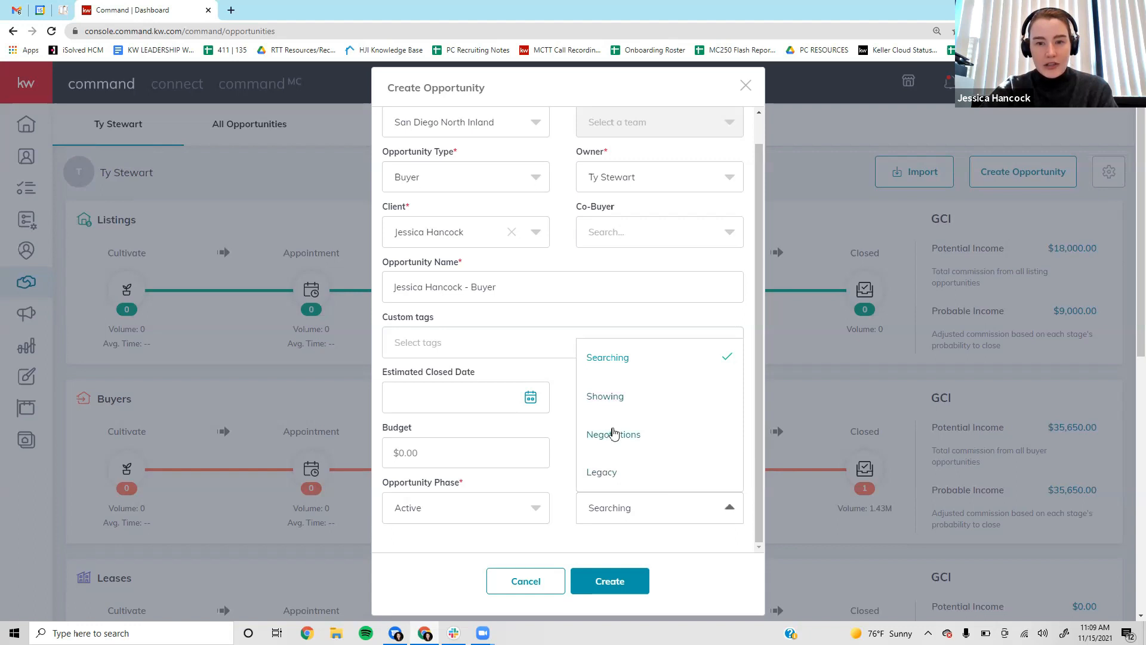
{"action": "left_click", "coordinate": [613, 397]}
{"action": "scroll", "coordinate": [556, 503], "scroll_direction": "down", "scroll_amount": 4}
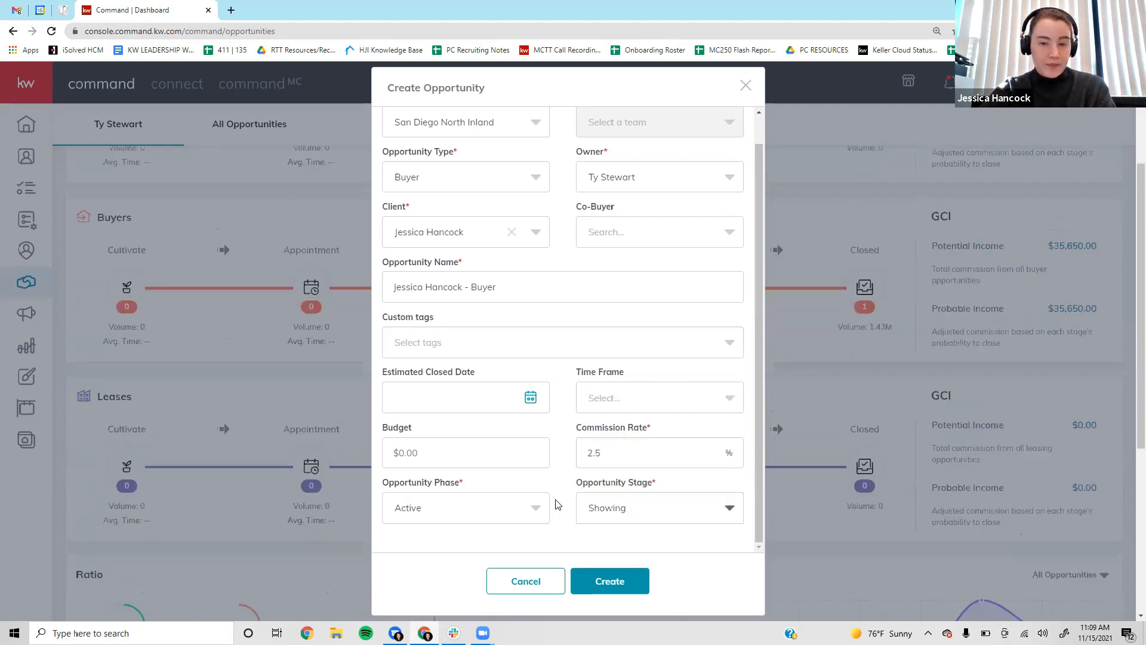
{"action": "scroll", "coordinate": [560, 503], "scroll_direction": "up", "scroll_amount": 1}
{"action": "scroll", "coordinate": [560, 503], "scroll_direction": "up", "scroll_amount": 4}
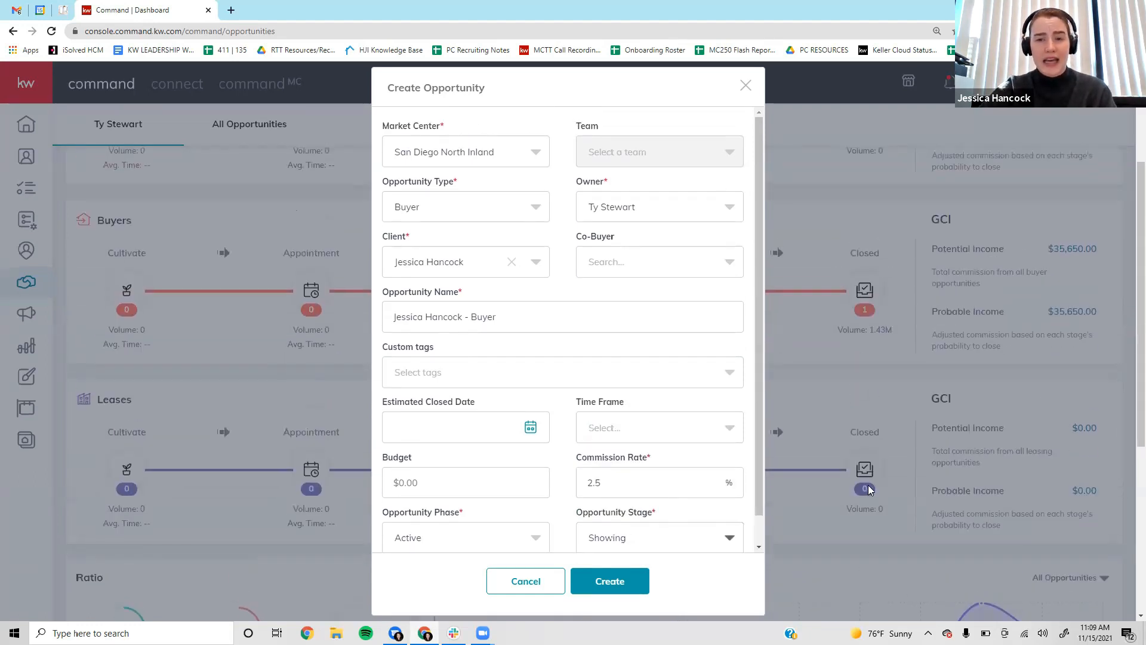
{"action": "scroll", "coordinate": [742, 476], "scroll_direction": "down", "scroll_amount": 1}
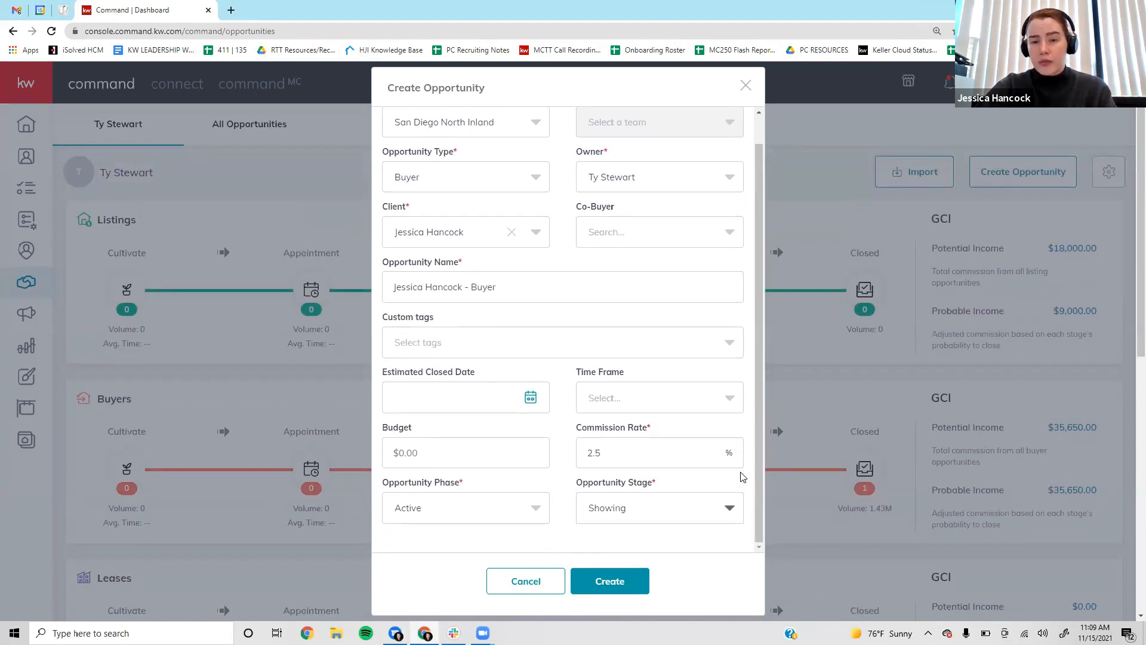
{"action": "left_click", "coordinate": [621, 575]}
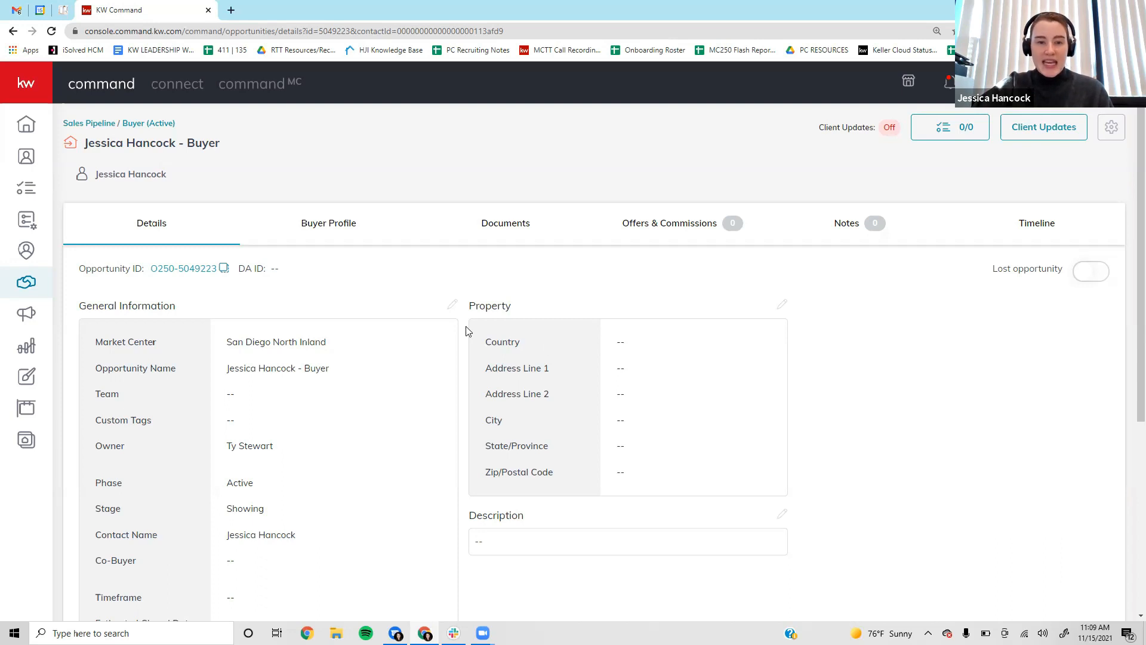
{"action": "scroll", "coordinate": [277, 307], "scroll_direction": "down", "scroll_amount": 4}
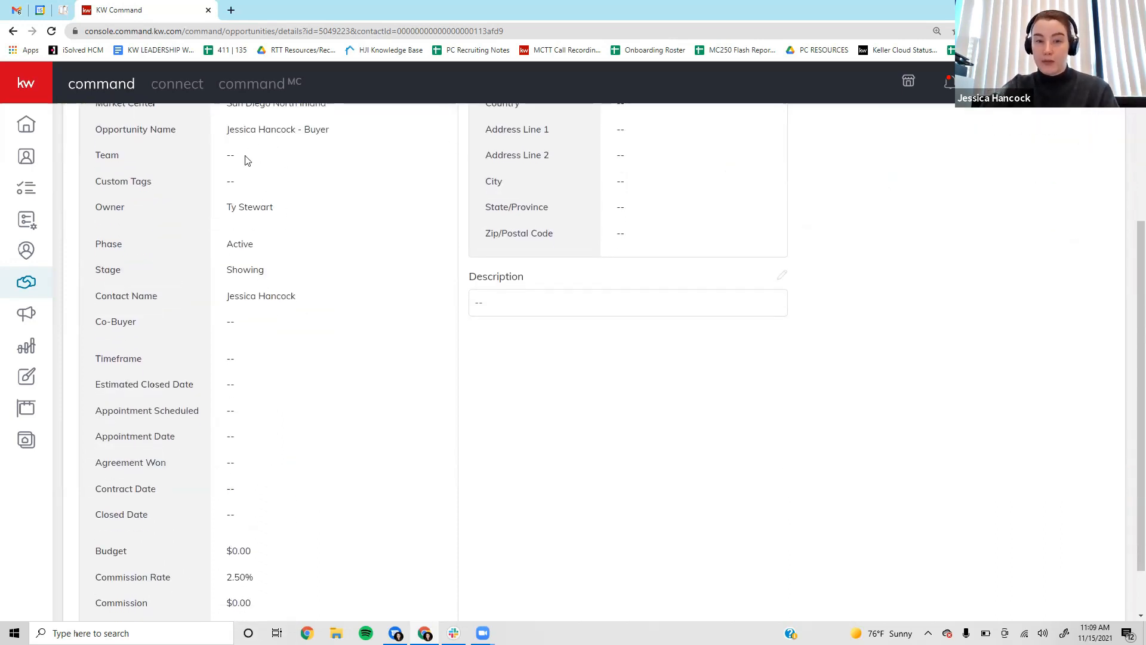
{"action": "scroll", "coordinate": [360, 458], "scroll_direction": "up", "scroll_amount": 4}
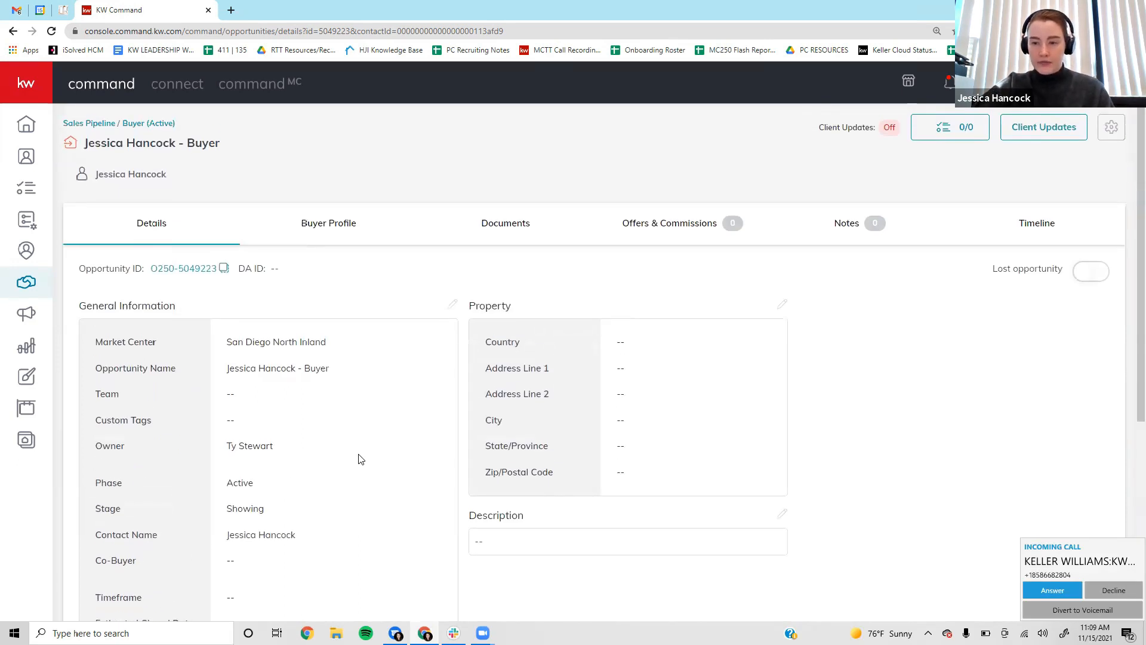
{"action": "left_click", "coordinate": [1125, 594]}
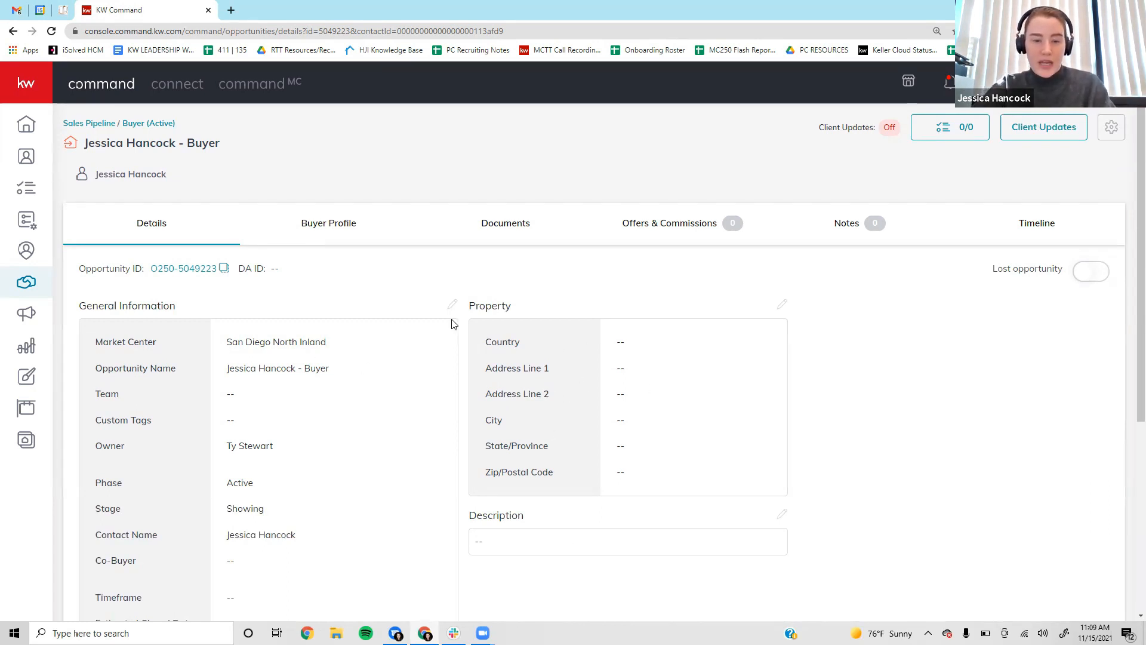
{"action": "scroll", "coordinate": [457, 325], "scroll_direction": "down", "scroll_amount": 2}
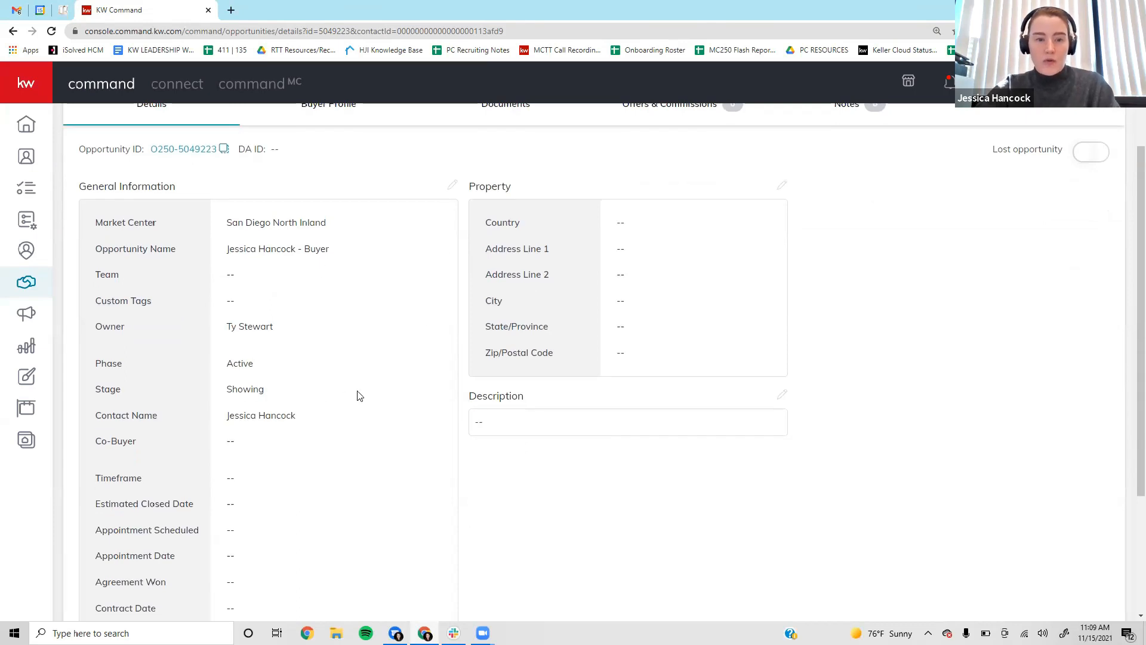
{"action": "scroll", "coordinate": [361, 394], "scroll_direction": "down", "scroll_amount": 3}
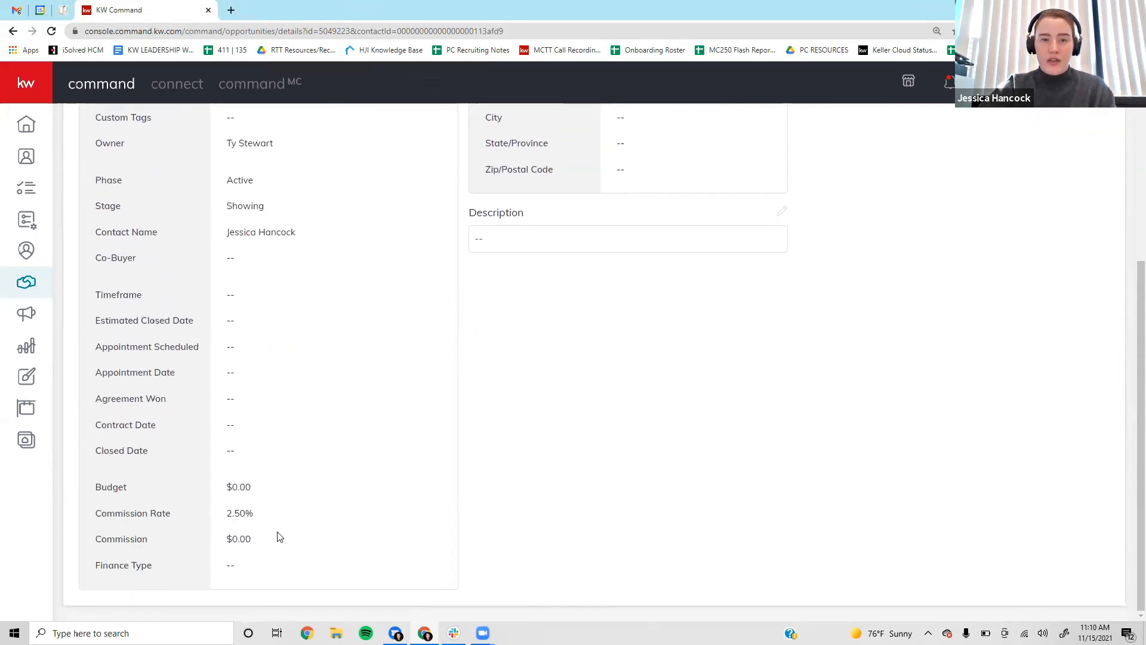
{"action": "scroll", "coordinate": [422, 339], "scroll_direction": "up", "scroll_amount": 3}
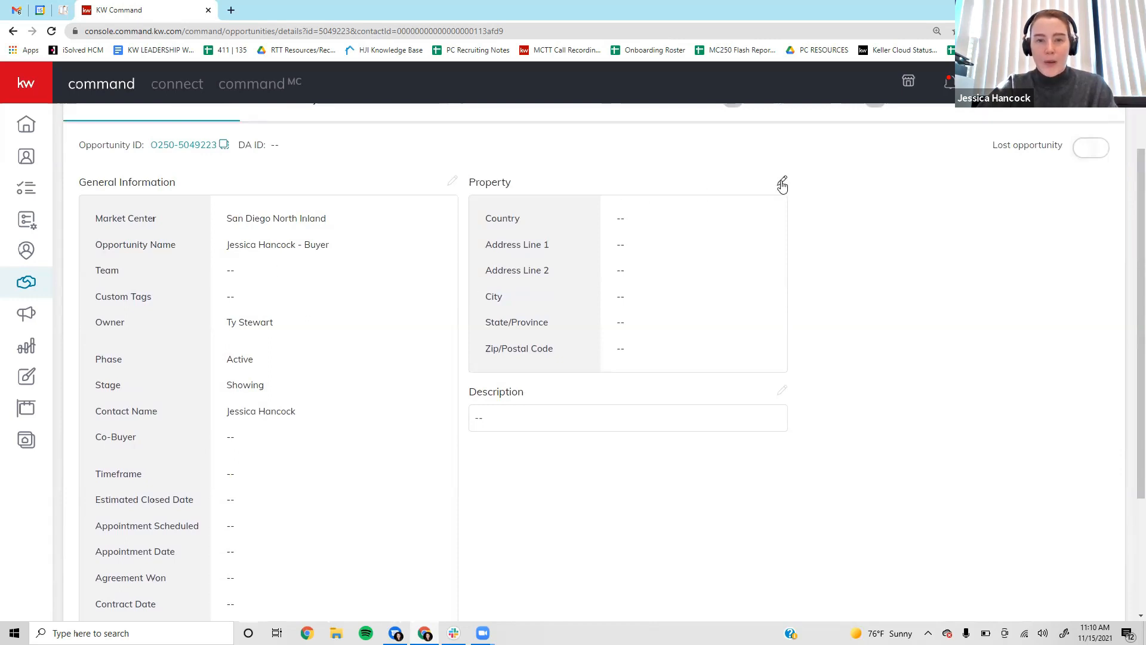
{"action": "scroll", "coordinate": [417, 443], "scroll_direction": "down", "scroll_amount": 3}
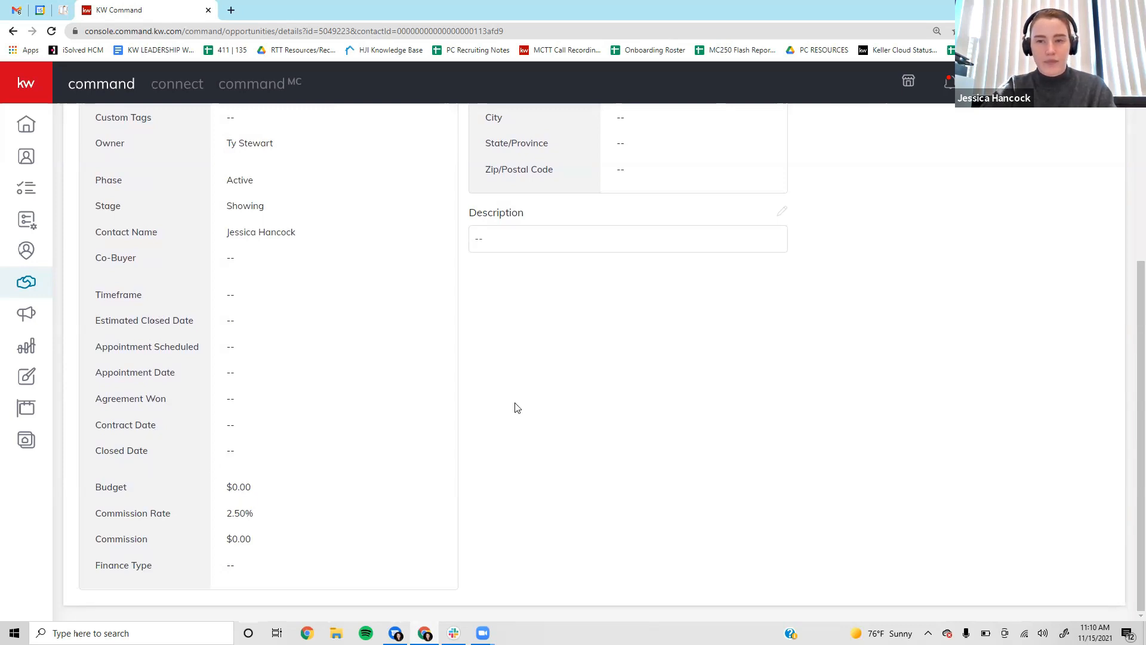
{"action": "scroll", "coordinate": [517, 408], "scroll_direction": "up", "scroll_amount": 5}
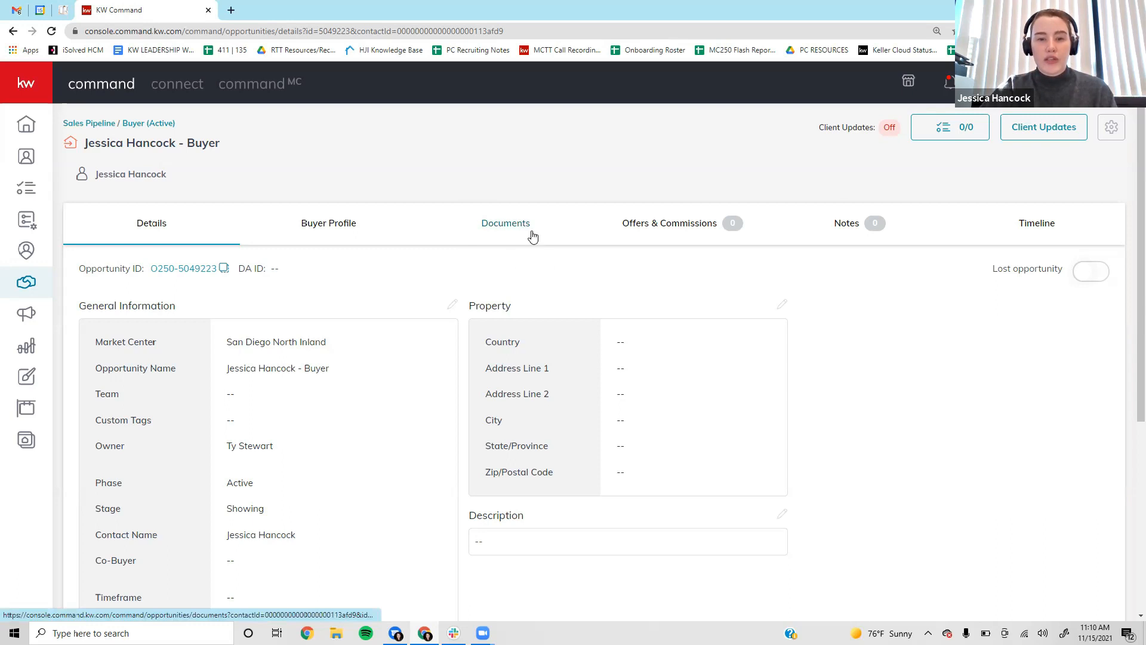
{"action": "left_click", "coordinate": [505, 236]}
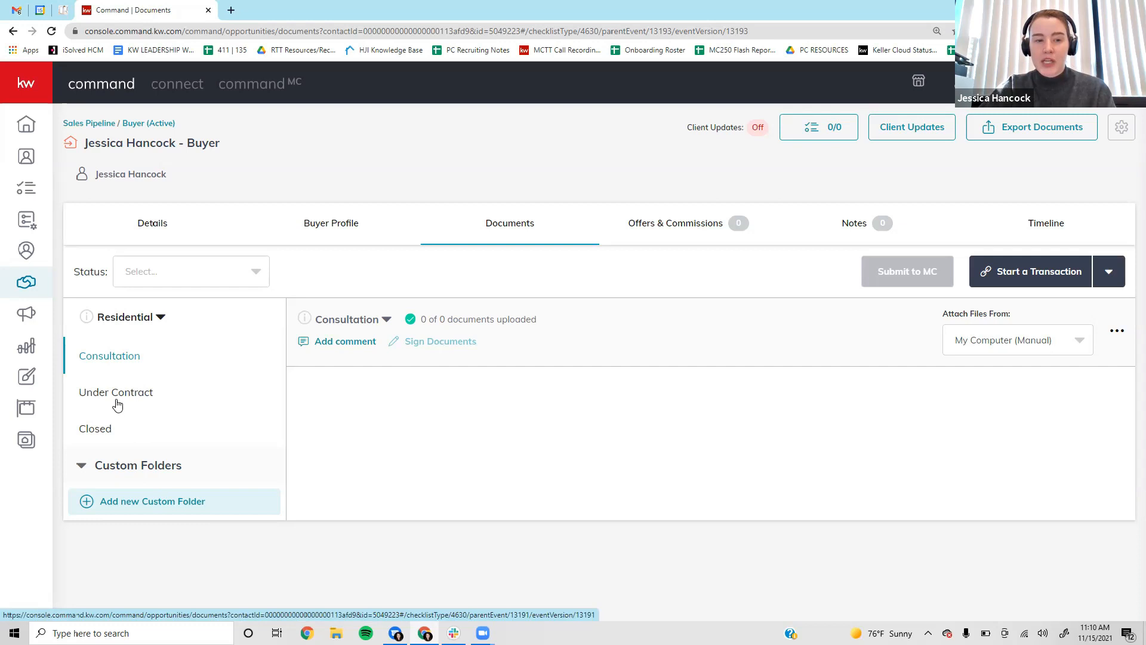
Open the Under Contract folder and review its checklist of 123 required documents, none uploaded.
{"action": "left_click", "coordinate": [97, 400]}
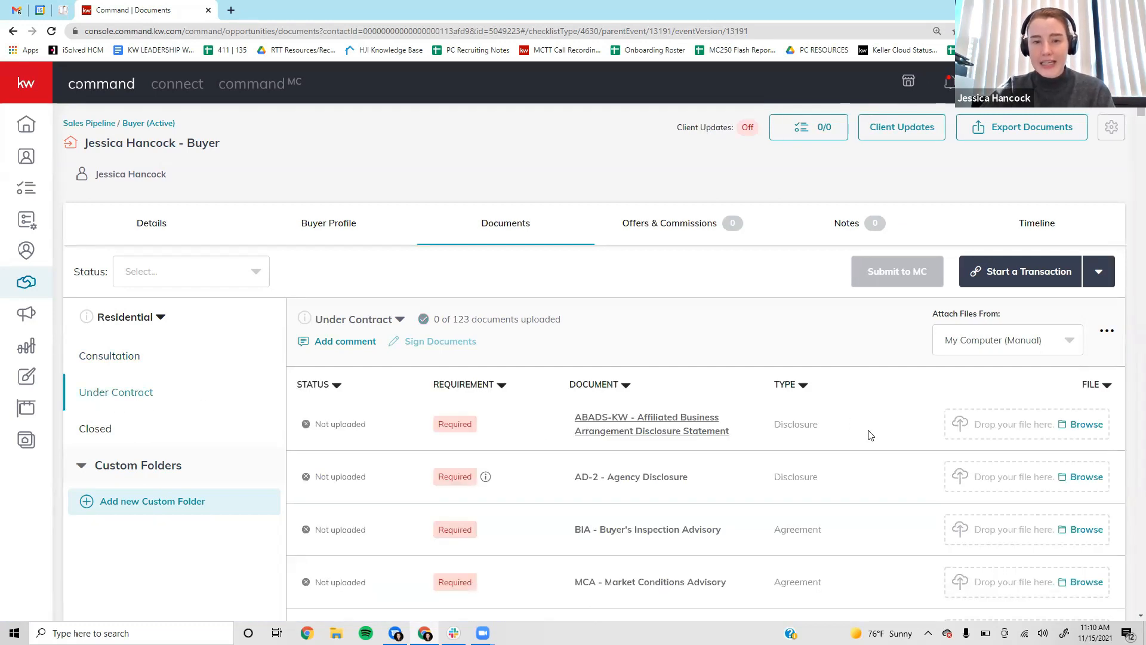
{"action": "scroll", "coordinate": [869, 435], "scroll_direction": "down", "scroll_amount": 2}
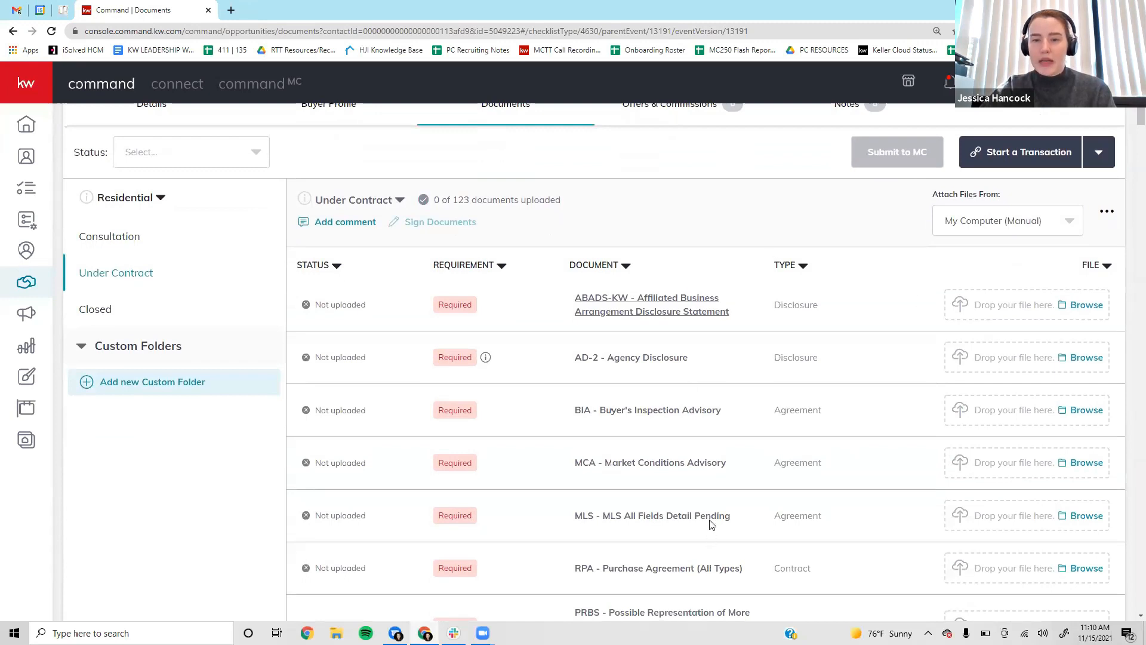
{"action": "scroll", "coordinate": [711, 523], "scroll_direction": "down", "scroll_amount": 10}
{"action": "scroll", "coordinate": [717, 290], "scroll_direction": "down", "scroll_amount": 20}
{"action": "scroll", "coordinate": [680, 406], "scroll_direction": "down", "scroll_amount": 13}
{"action": "scroll", "coordinate": [703, 422], "scroll_direction": "up", "scroll_amount": 20}
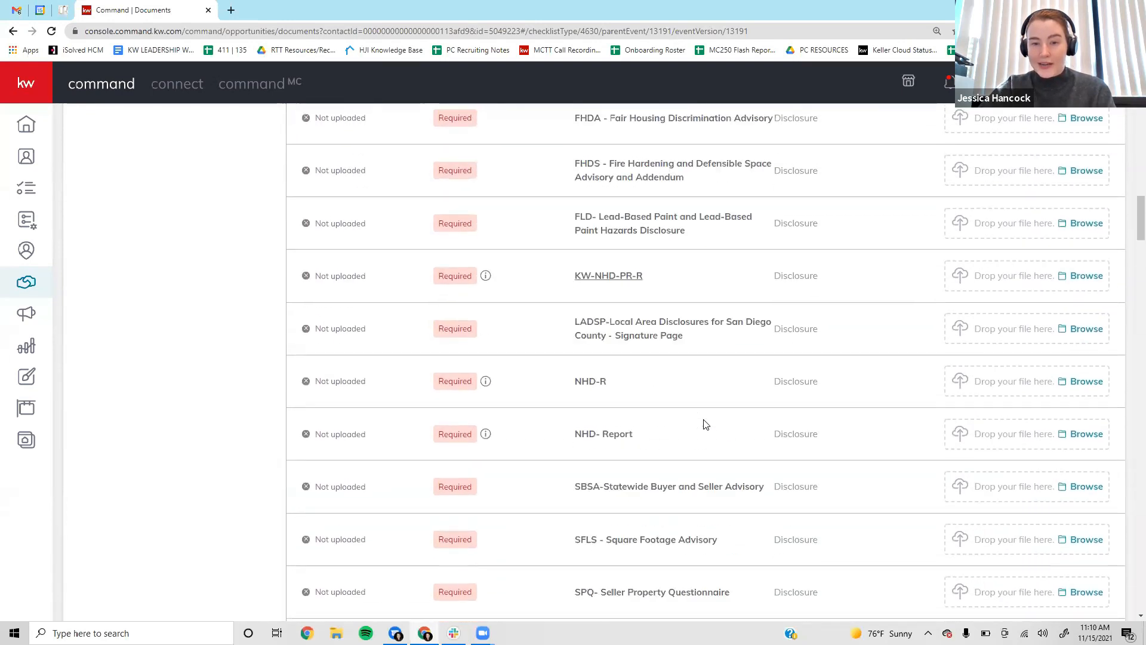
{"action": "scroll", "coordinate": [705, 422], "scroll_direction": "up", "scroll_amount": 20}
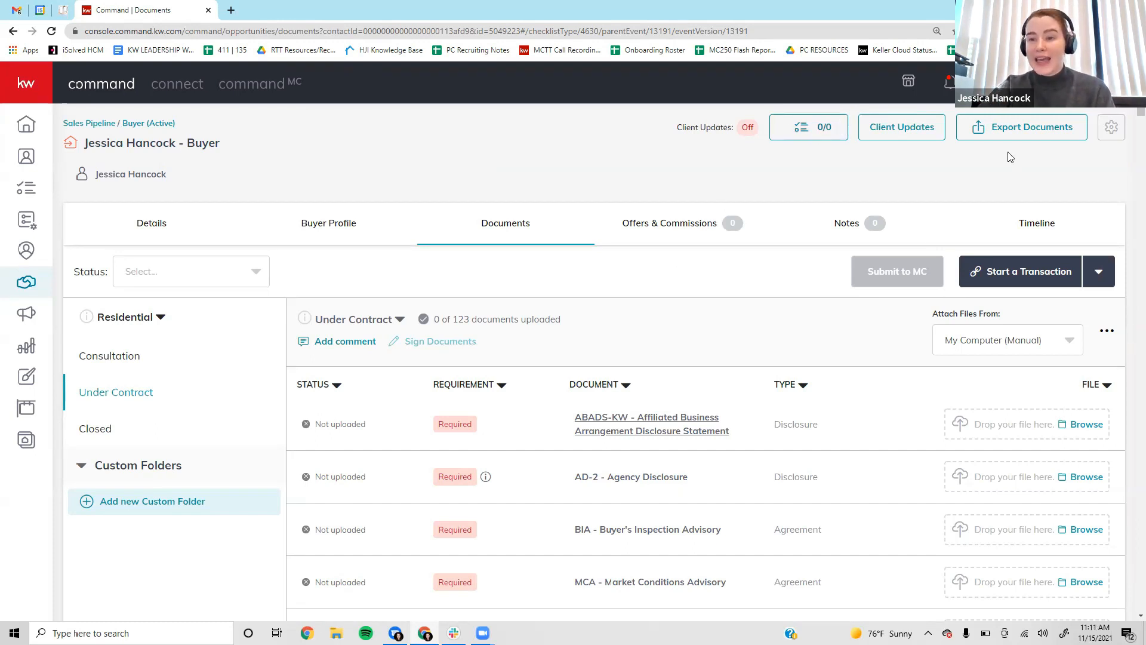
Start a DocuSign transaction from the Start a Transaction dropdown.
{"action": "left_click", "coordinate": [1029, 273]}
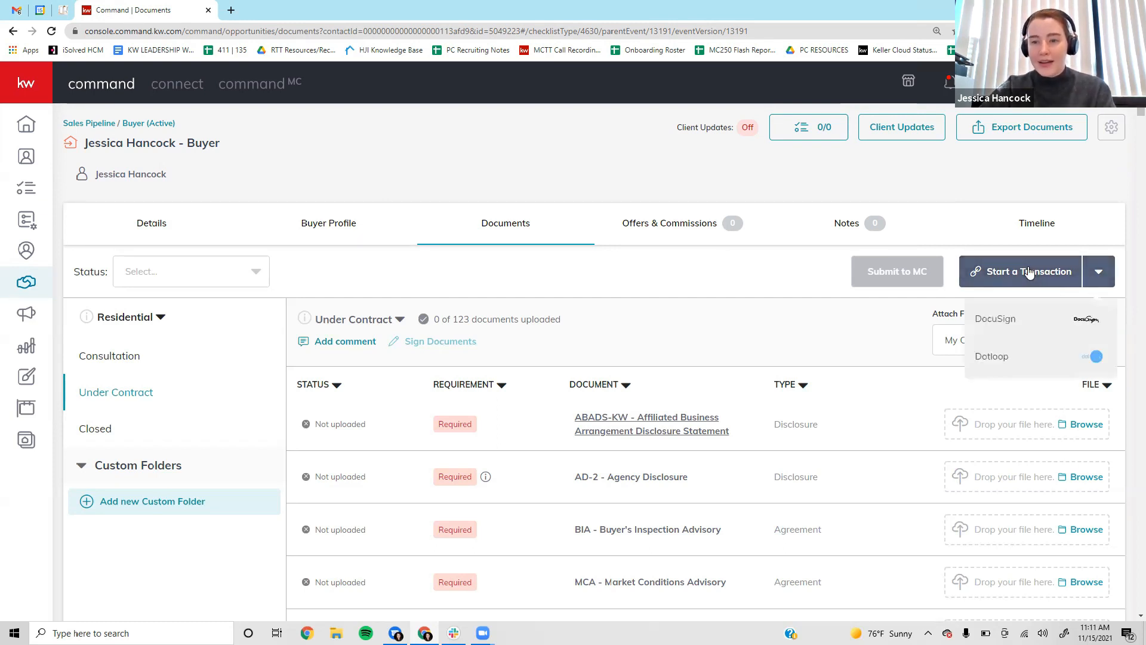
{"action": "left_click", "coordinate": [1019, 321]}
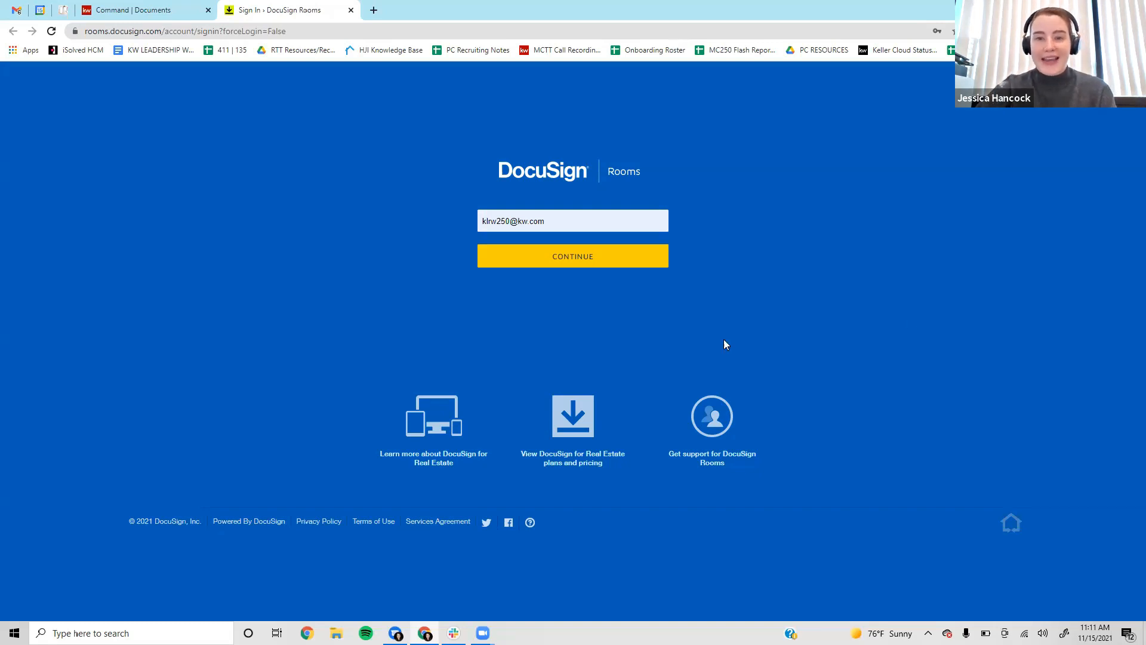
Sign in to DocuSign Rooms with the broker's saved account e-mail.
{"action": "left_click", "coordinate": [565, 216]}
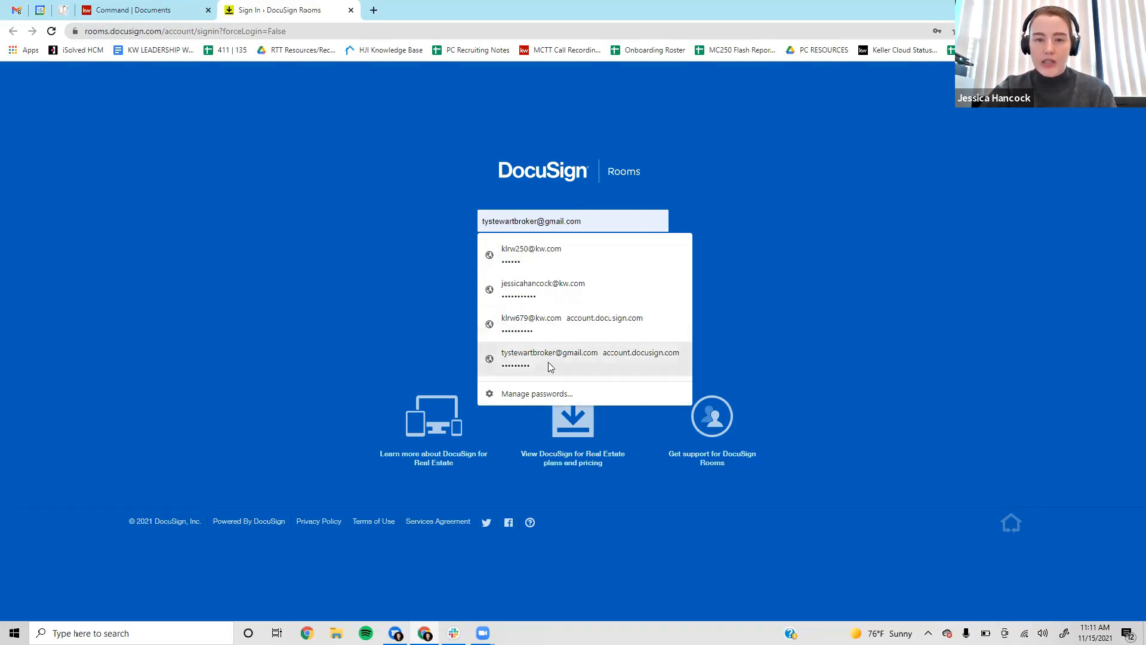
{"action": "left_click", "coordinate": [564, 361]}
{"action": "left_click", "coordinate": [500, 264]}
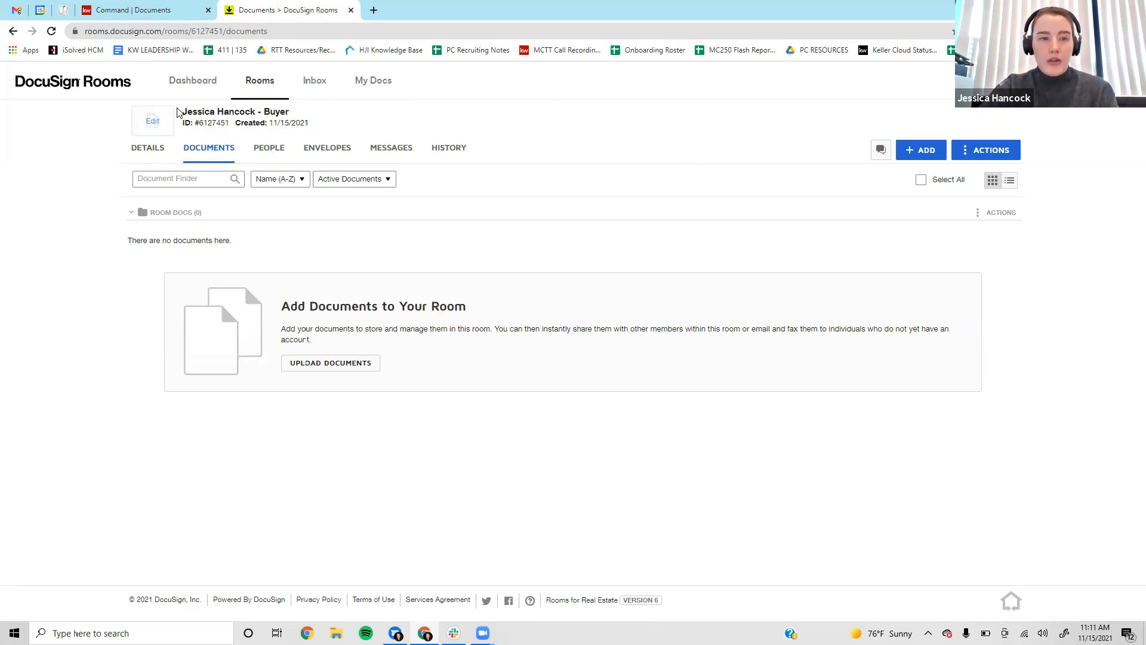
Review the empty buyer room's Documents tab, then open My Preferences from the account menu.
{"action": "left_click_drag", "start_coordinate": [183, 111], "coordinate": [293, 115]}
{"action": "left_click", "coordinate": [294, 115]}
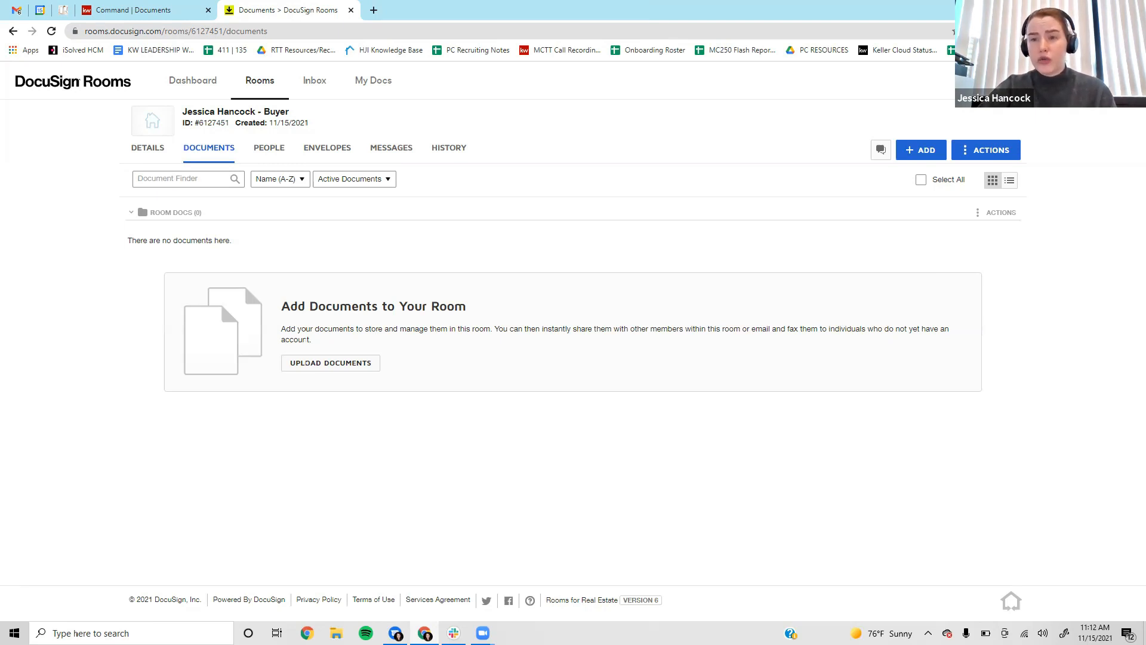
{"action": "left_click", "coordinate": [1122, 80]}
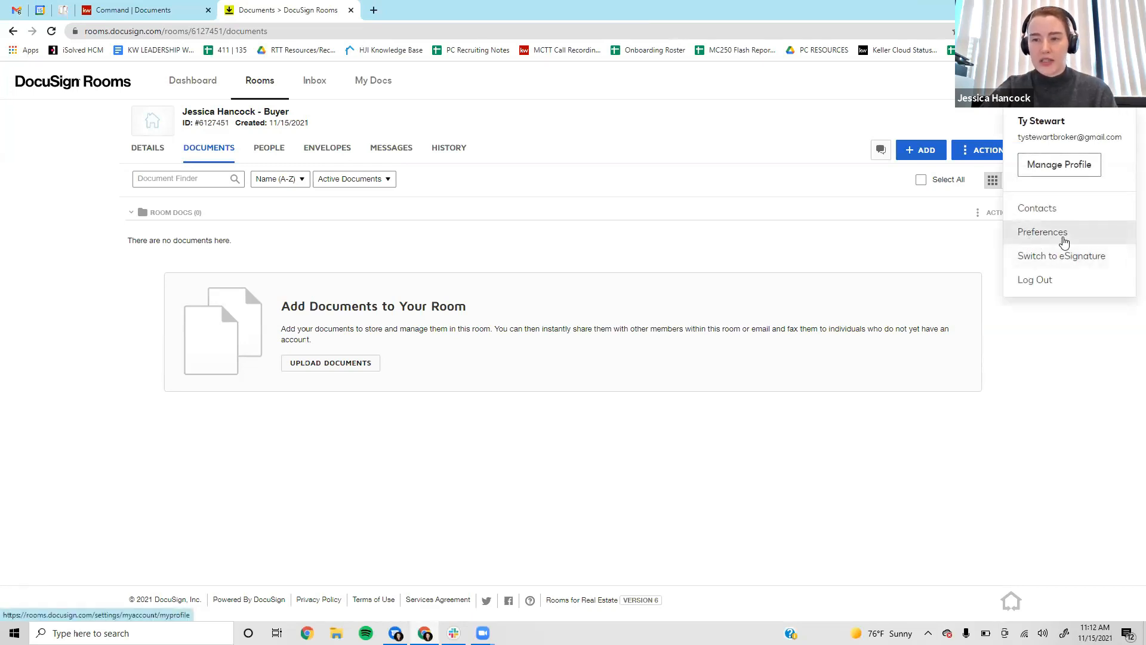
{"action": "left_click", "coordinate": [1048, 234]}
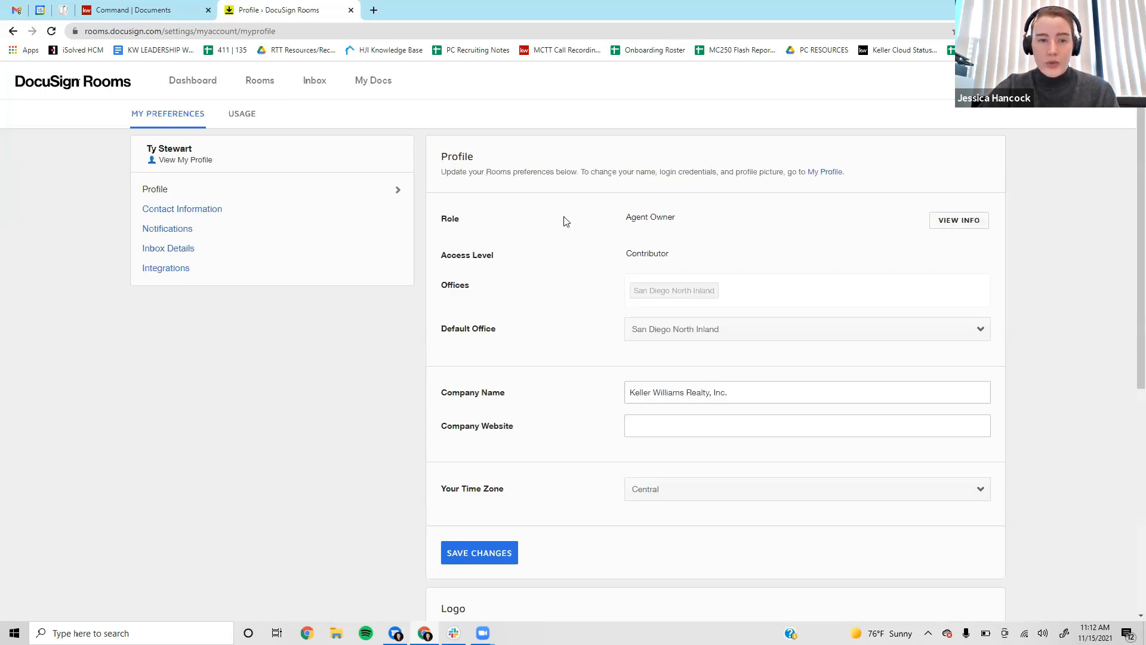
Remove the California Association of Realtors credentials under Integrations and bring up the forms provider list.
{"action": "left_click", "coordinate": [210, 274]}
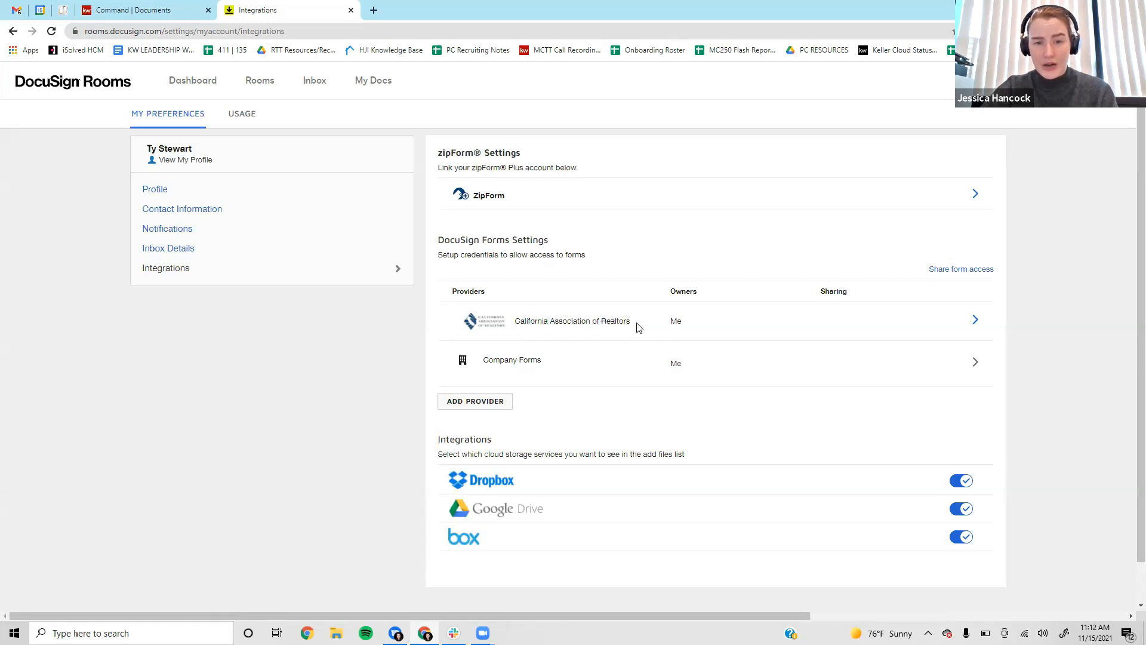
{"action": "left_click", "coordinate": [975, 317]}
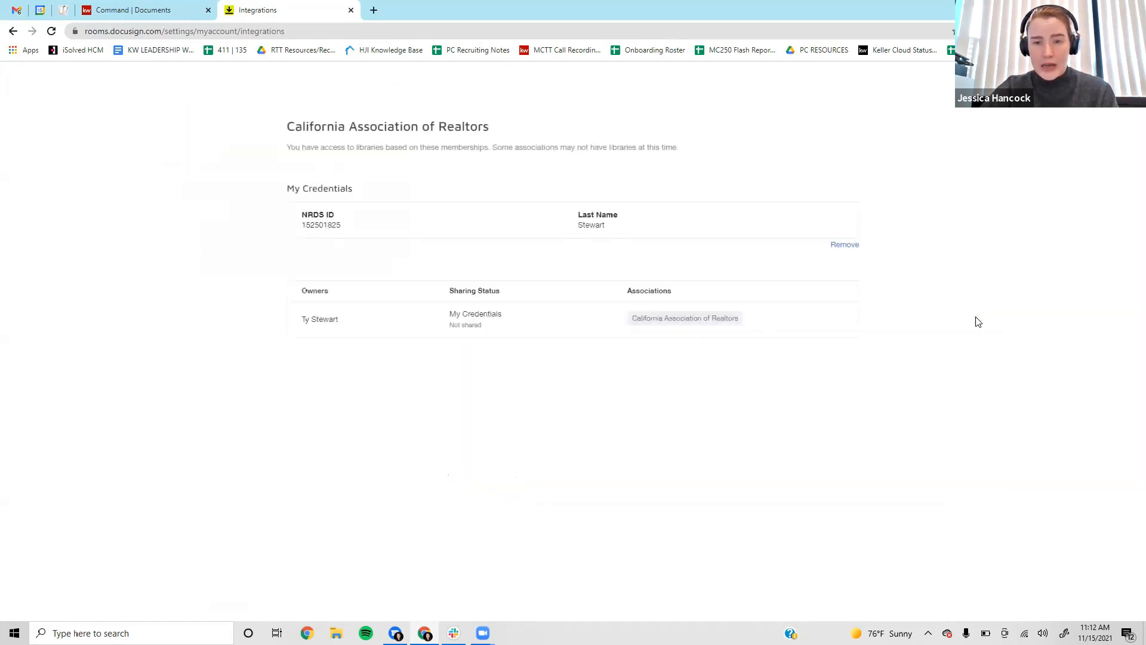
{"action": "double_click", "coordinate": [313, 226]}
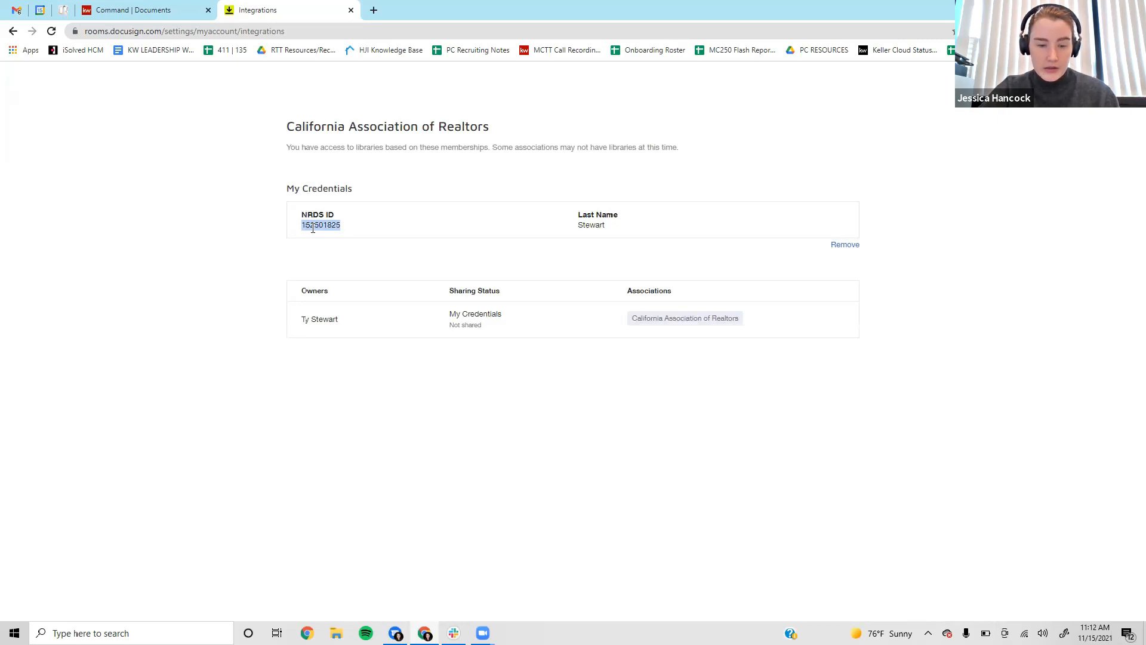
{"action": "left_click", "coordinate": [843, 245]}
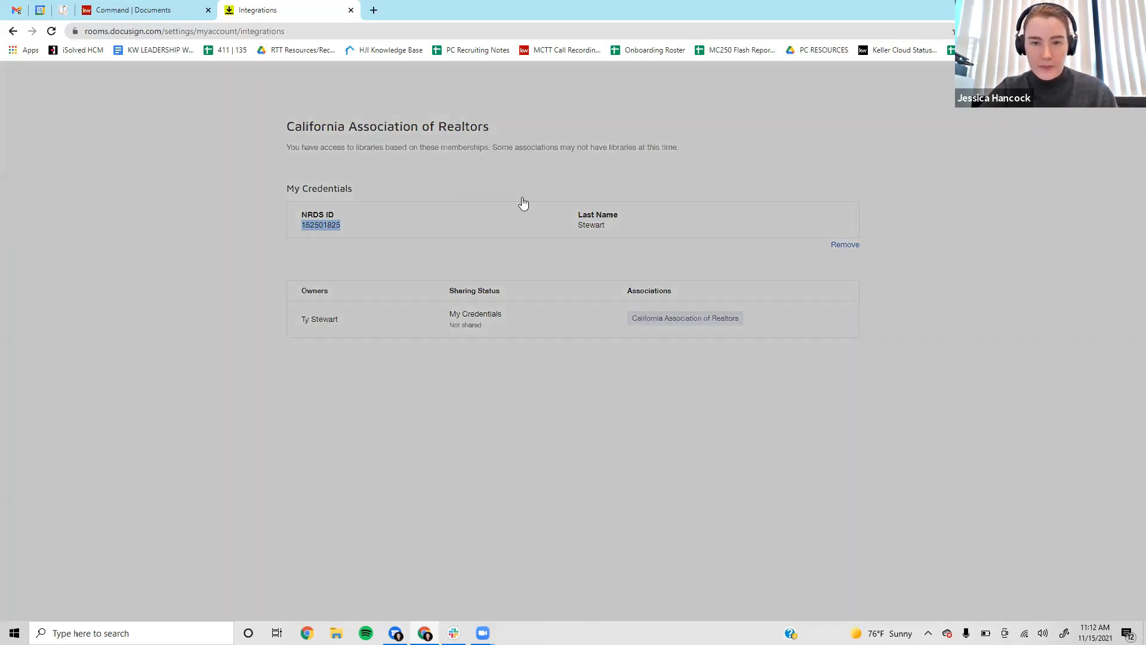
{"action": "left_click", "coordinate": [508, 194]}
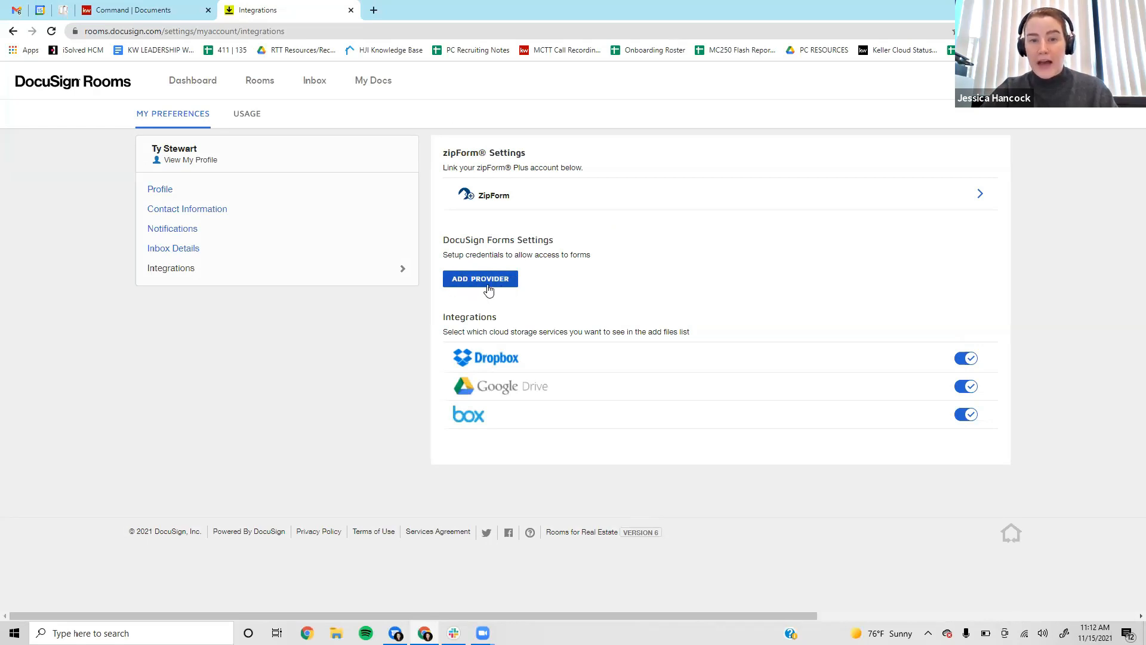
{"action": "left_click_drag", "start_coordinate": [442, 241], "coordinate": [556, 239]}
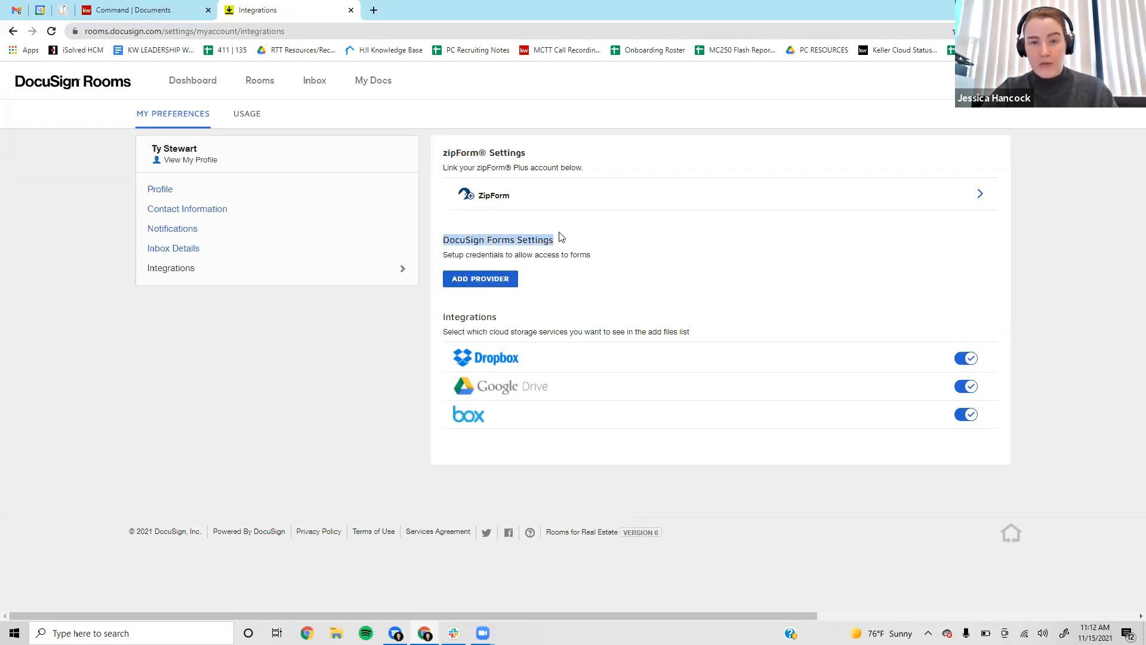
{"action": "left_click", "coordinate": [612, 245]}
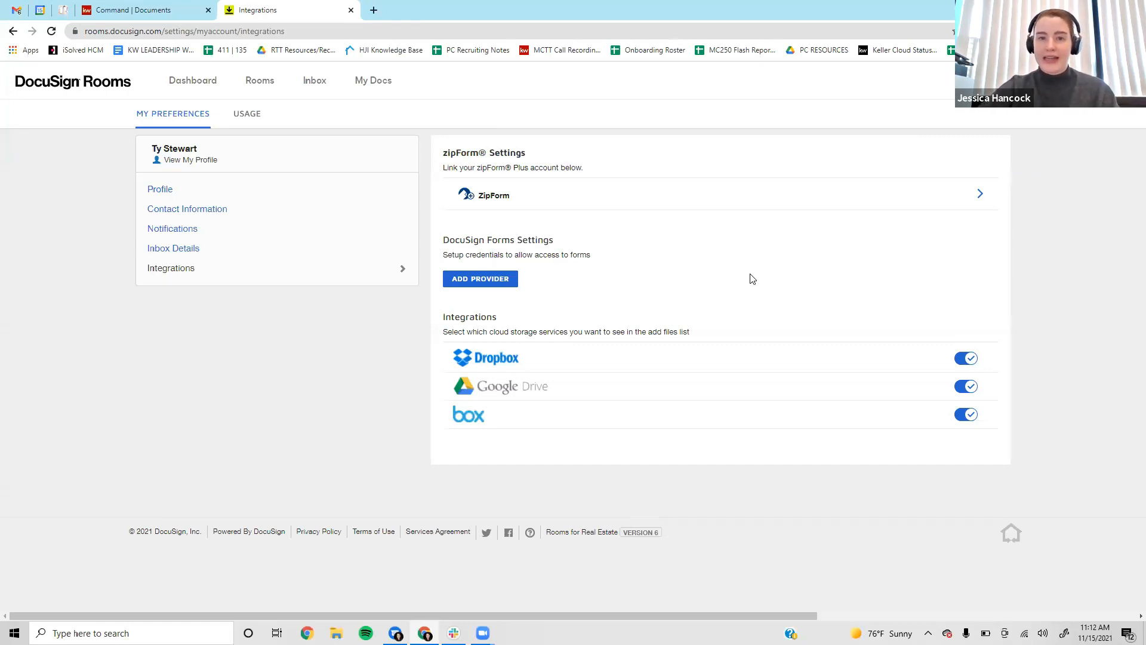
{"action": "left_click", "coordinate": [484, 285]}
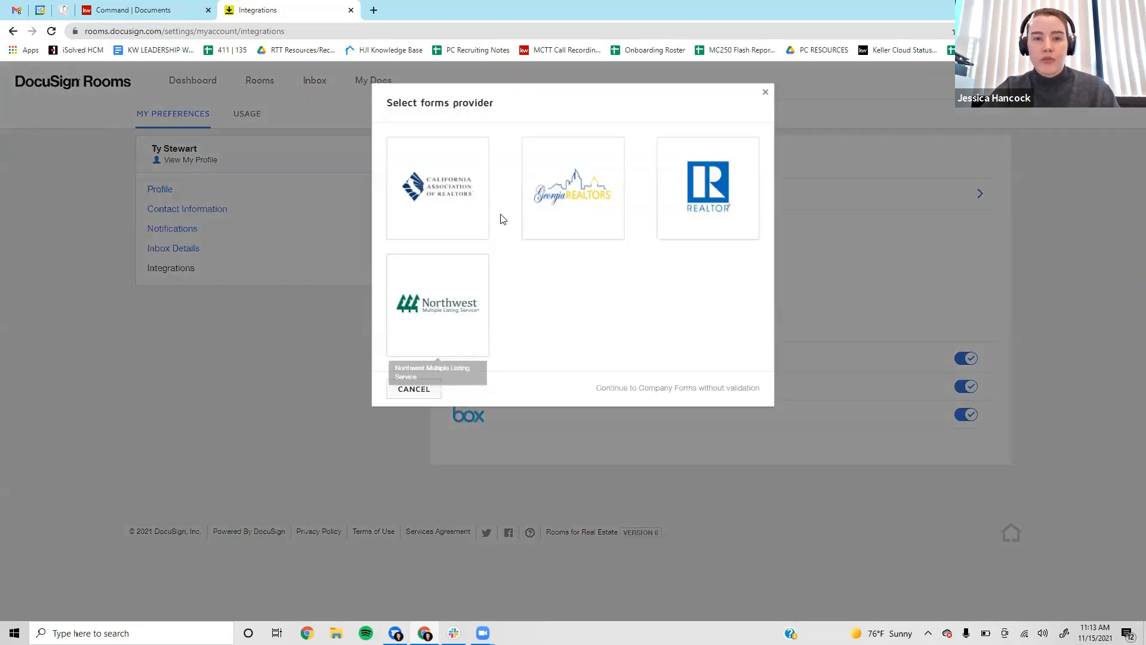
Choose California Association of Realtors as the forms provider and go to the NRDS ID field.
{"action": "left_click", "coordinate": [442, 204]}
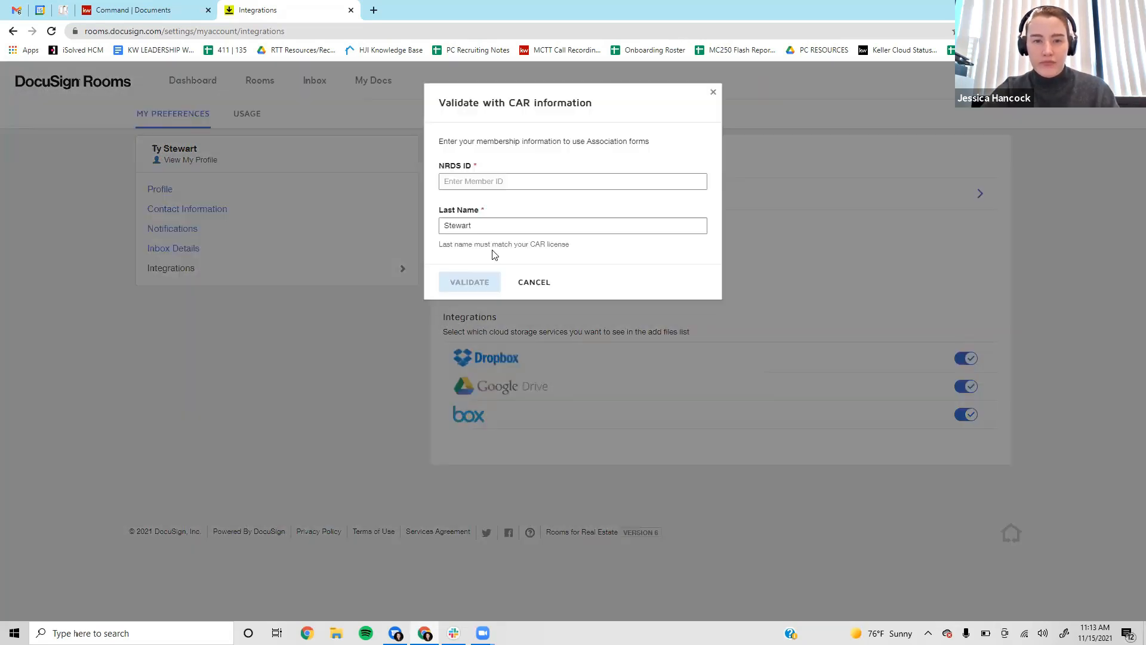
{"action": "left_click", "coordinate": [507, 181]}
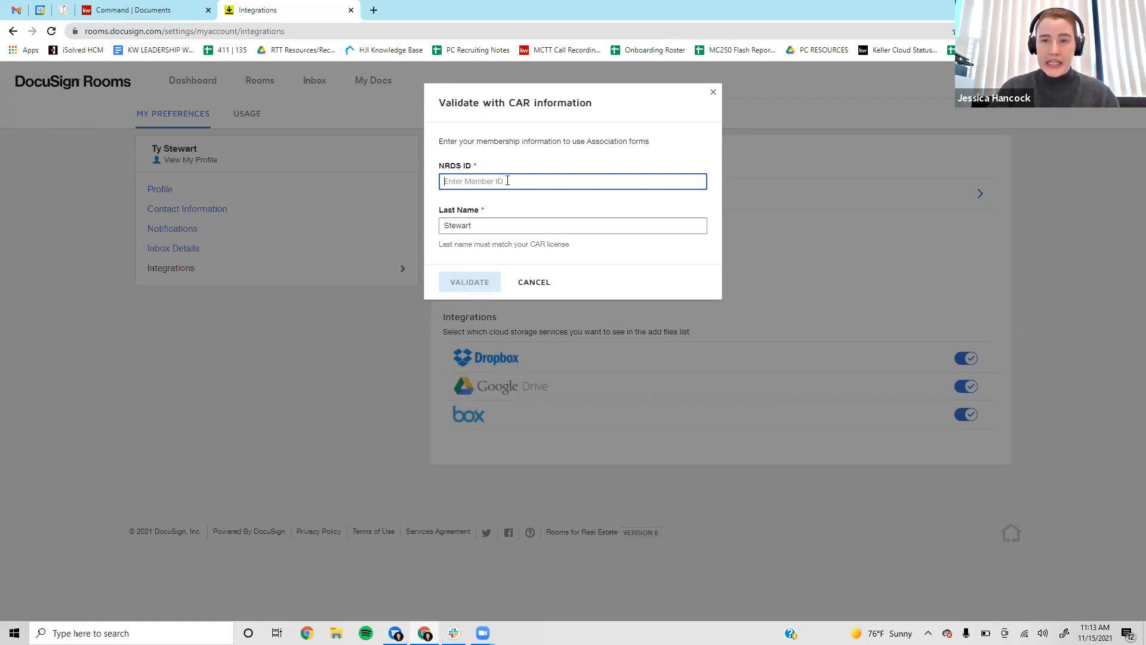
{"action": "left_click", "coordinate": [373, 10]}
On nar.realtor, search for 'nrds' and open the Find your NRDS ID page.
{"action": "left_click", "coordinate": [394, 27]}
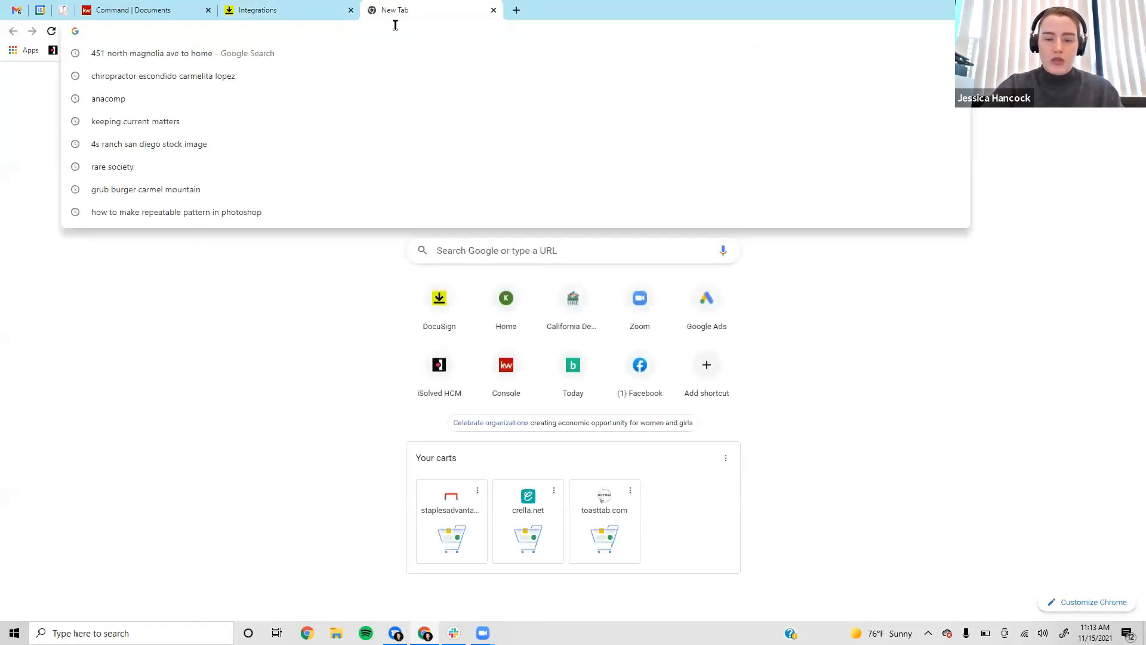
{"action": "type", "text": "nar.realtor"}
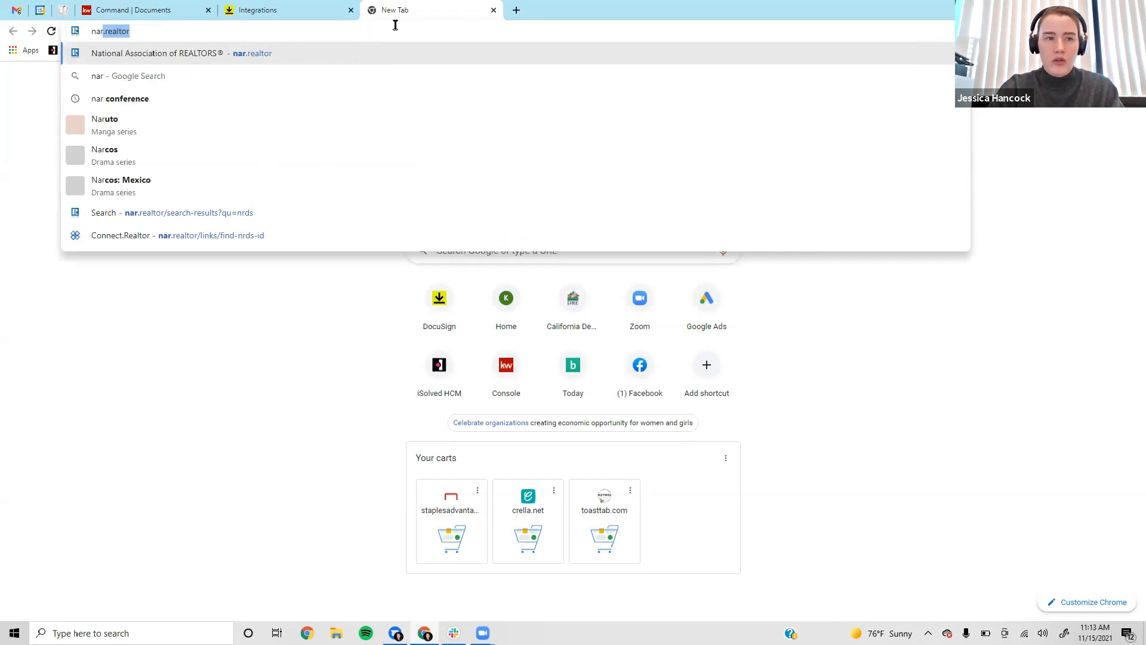
{"action": "key", "text": "Return"}
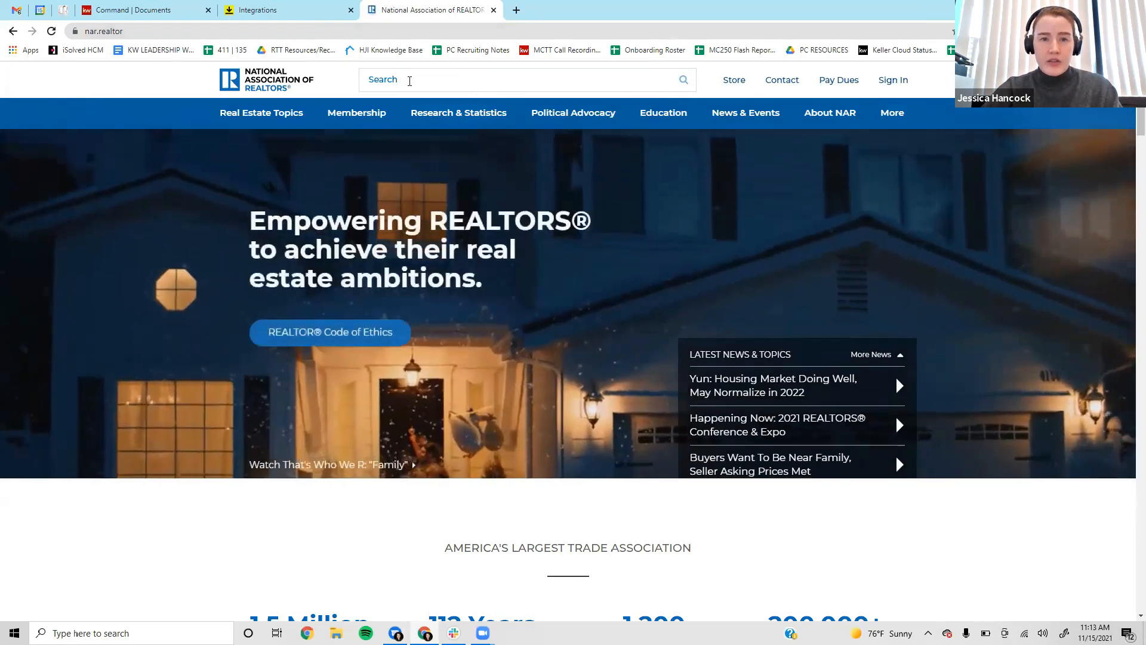
{"action": "left_click", "coordinate": [408, 81]}
{"action": "type", "text": "nr"}
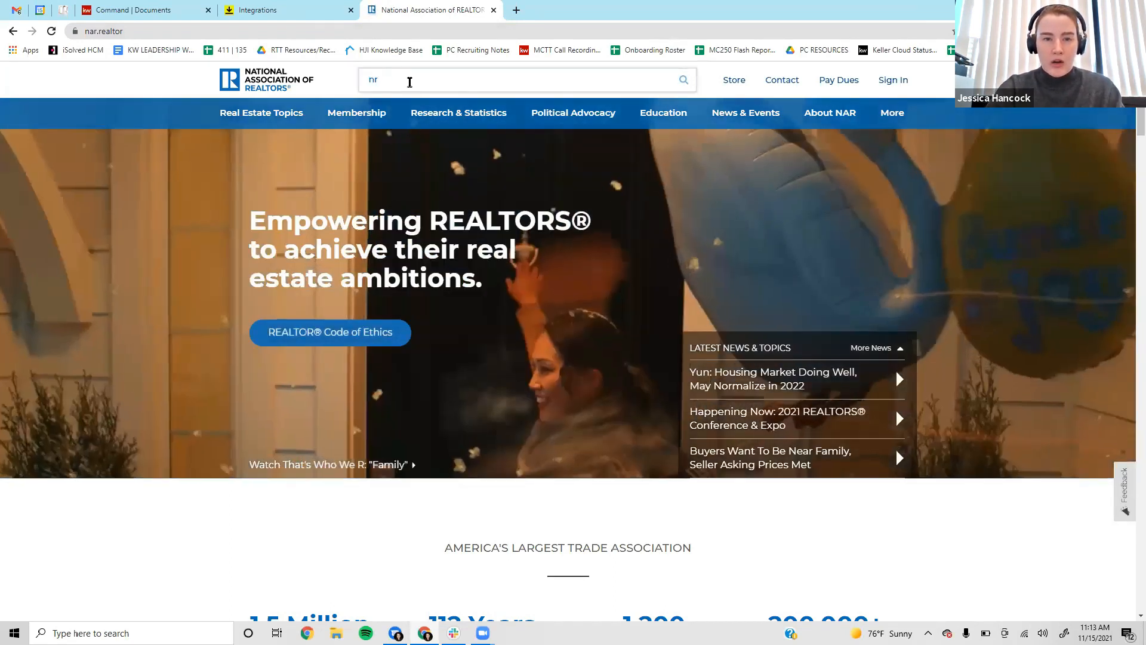
{"action": "type", "text": "ds"}
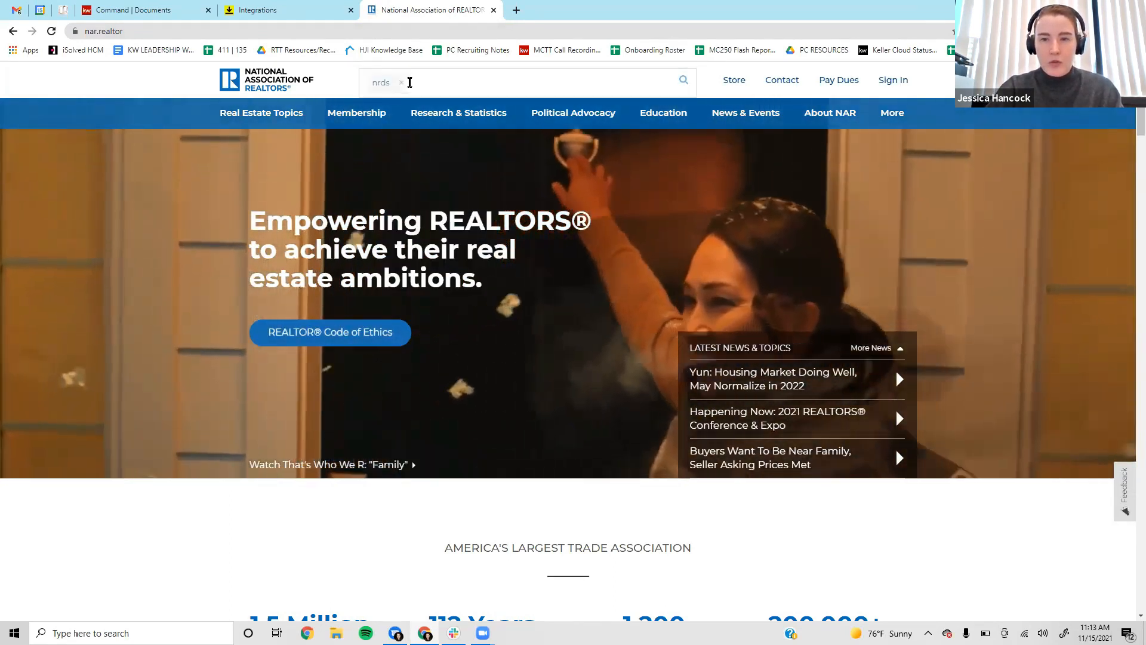
{"action": "key", "text": "Return"}
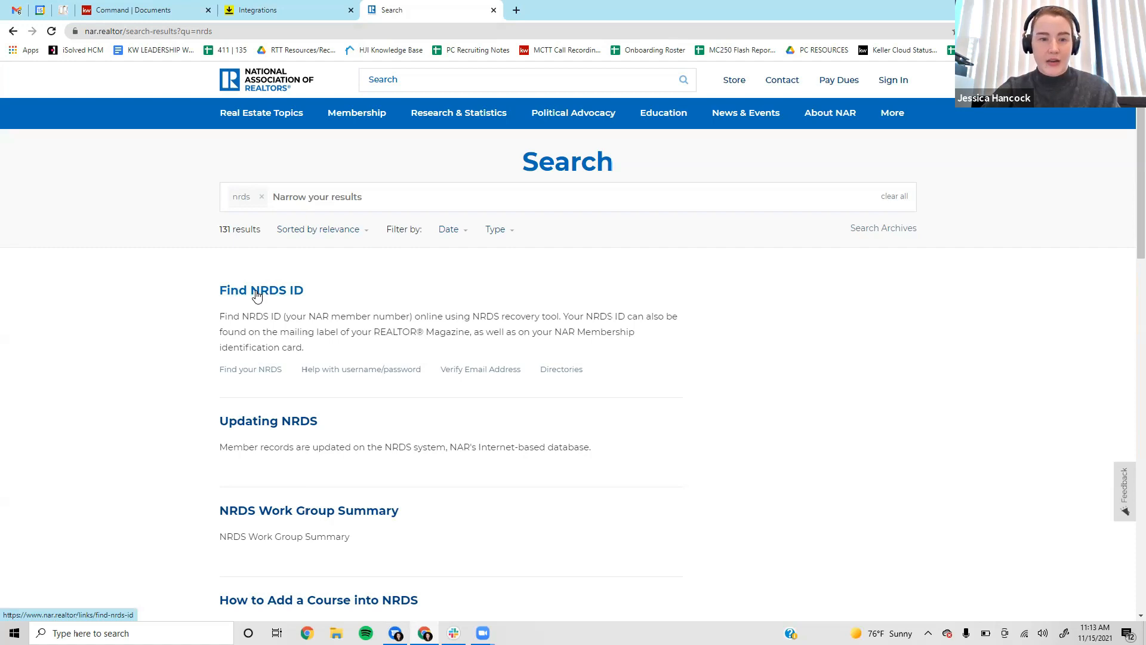
{"action": "left_click", "coordinate": [257, 291]}
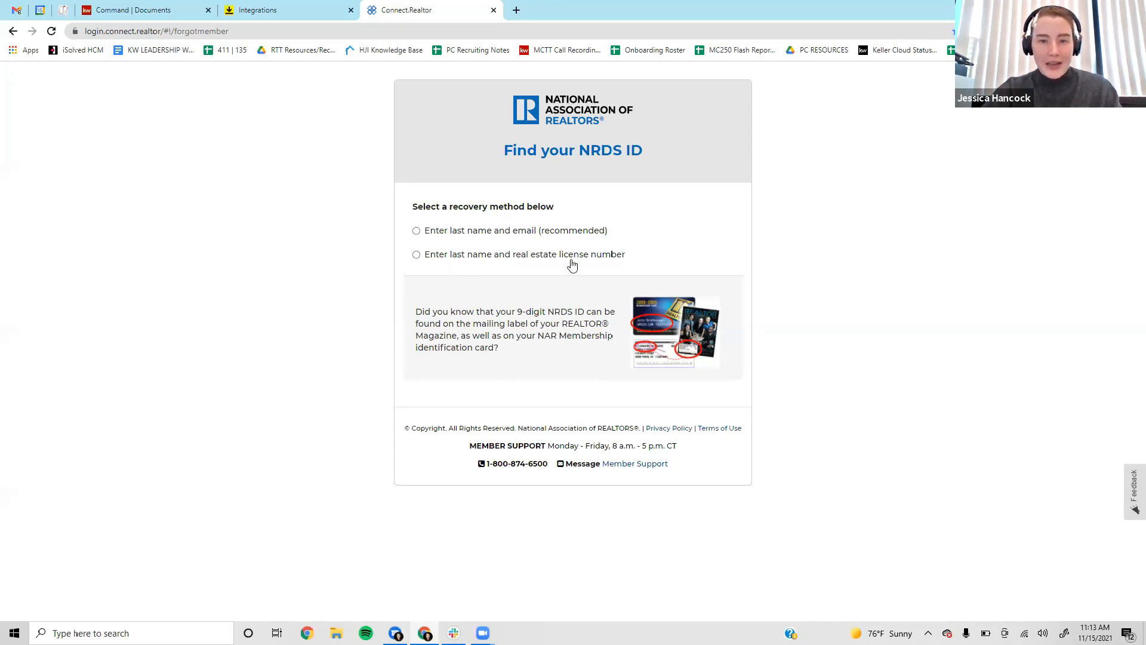
Recover the member's NRDS ID using their last name and licence number, and copy it.
{"action": "left_click", "coordinate": [525, 259]}
{"action": "left_click", "coordinate": [483, 277]}
{"action": "key", "text": "Tab"}
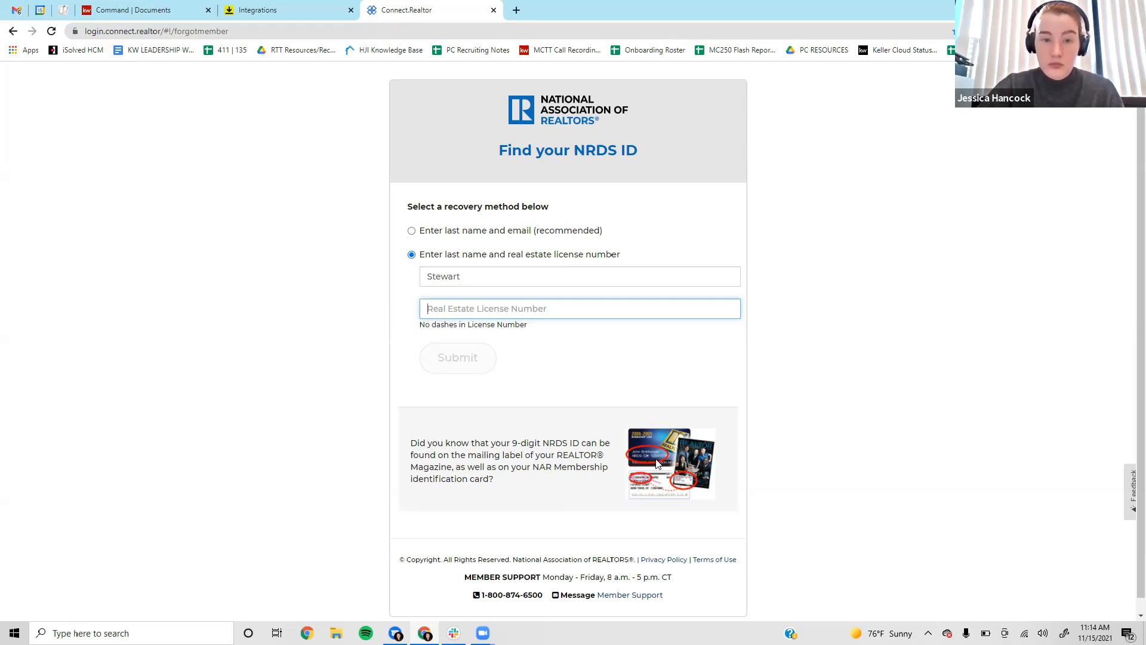
{"action": "key", "text": "Return"}
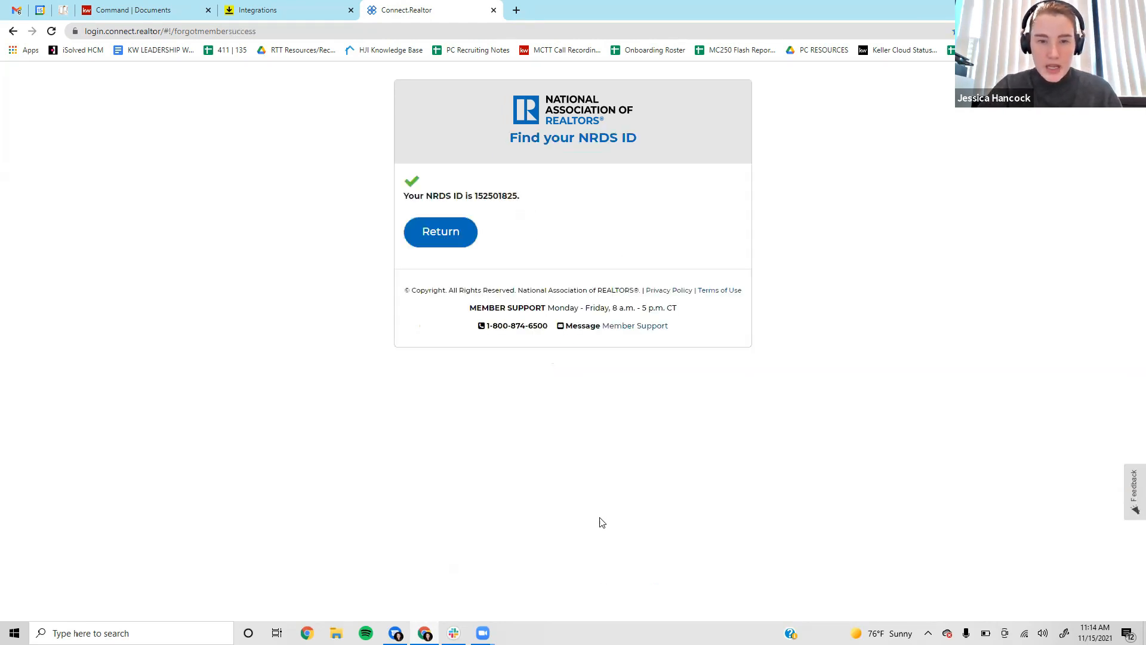
{"action": "double_click", "coordinate": [501, 196]}
{"action": "key", "text": "ctrl+c"}
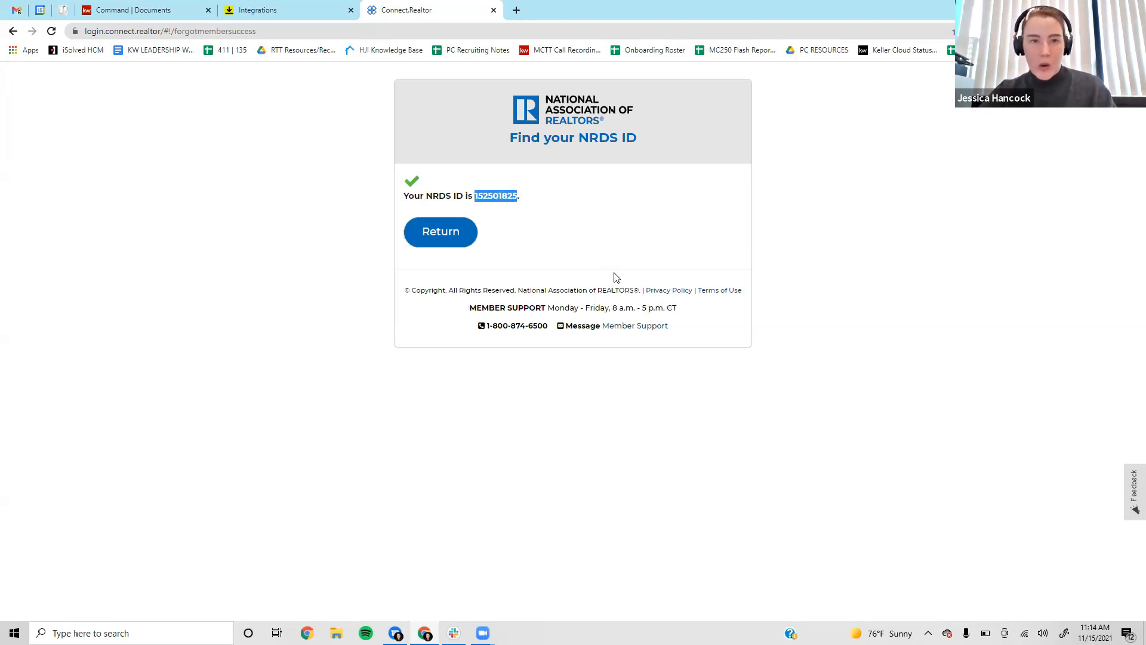
{"action": "left_click", "coordinate": [295, 11]}
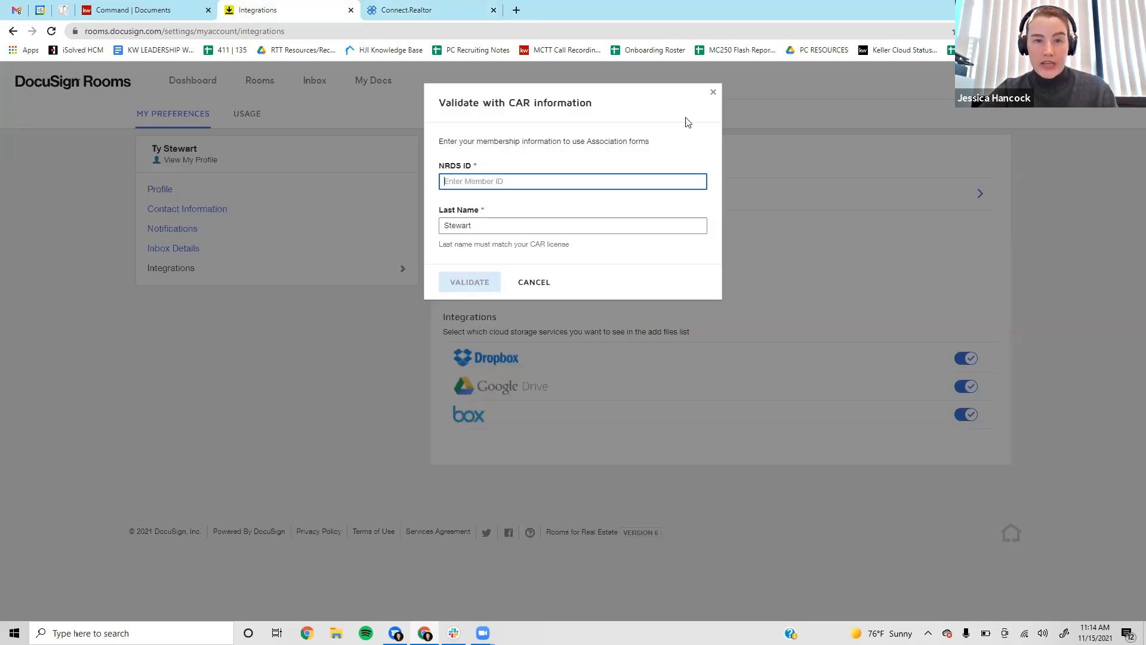
Paste the NRDS ID, confirm the last name, and validate the CAR membership.
{"action": "key", "text": "ctrl+v"}
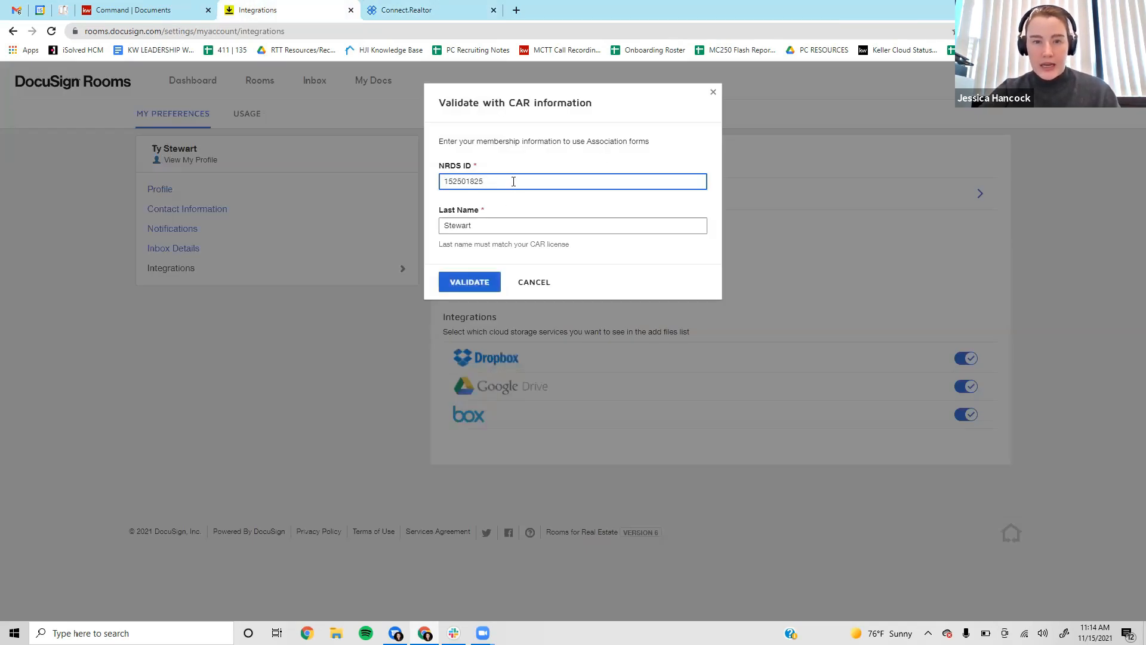
{"action": "double_click", "coordinate": [514, 229]}
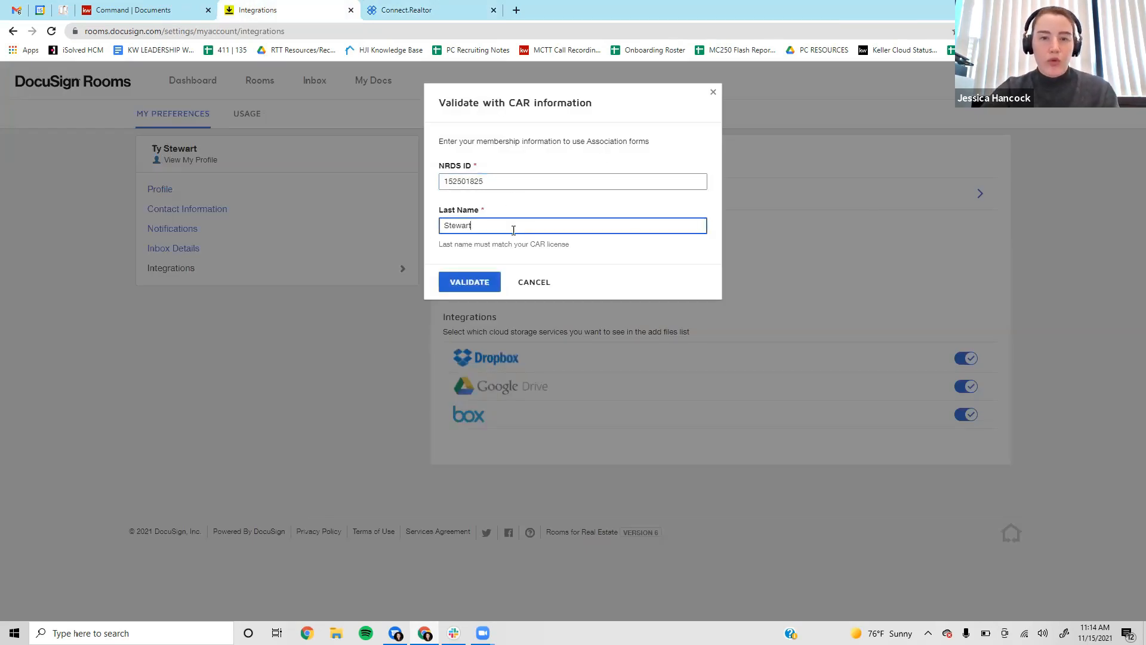
{"action": "left_click", "coordinate": [483, 260]}
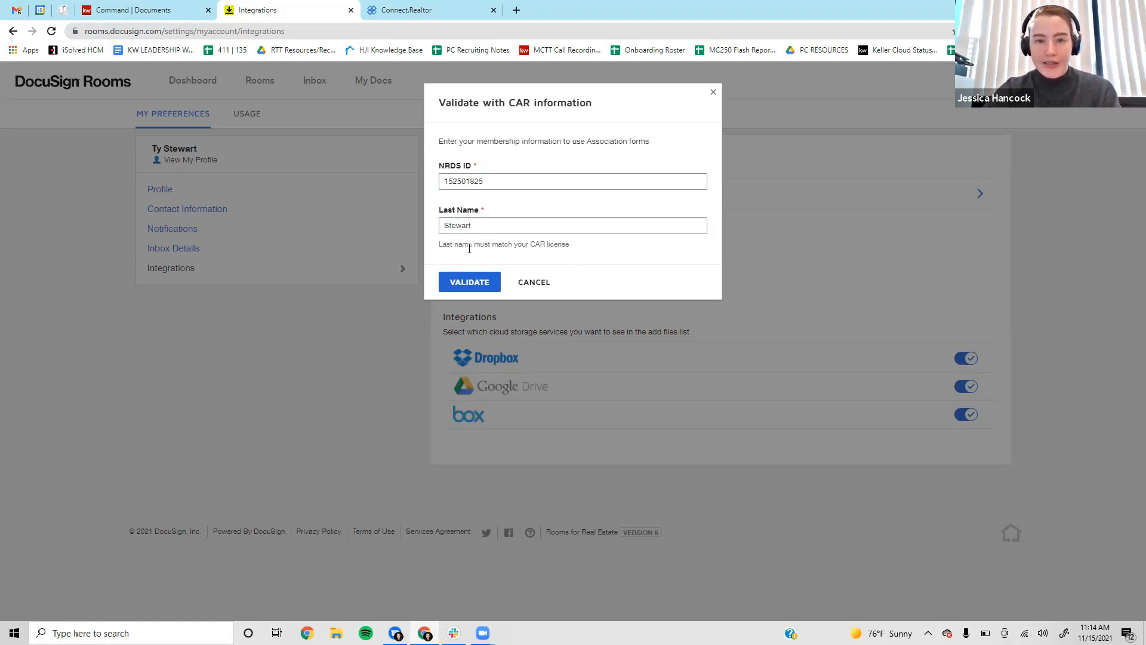
{"action": "left_click", "coordinate": [480, 283]}
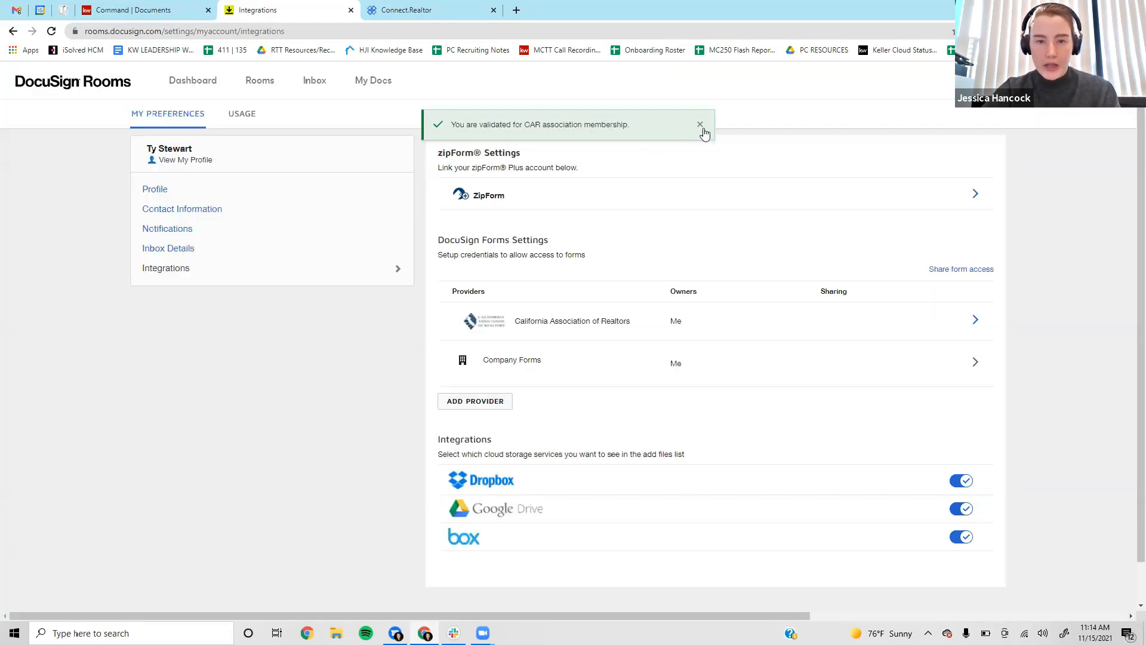
{"action": "left_click", "coordinate": [700, 125]}
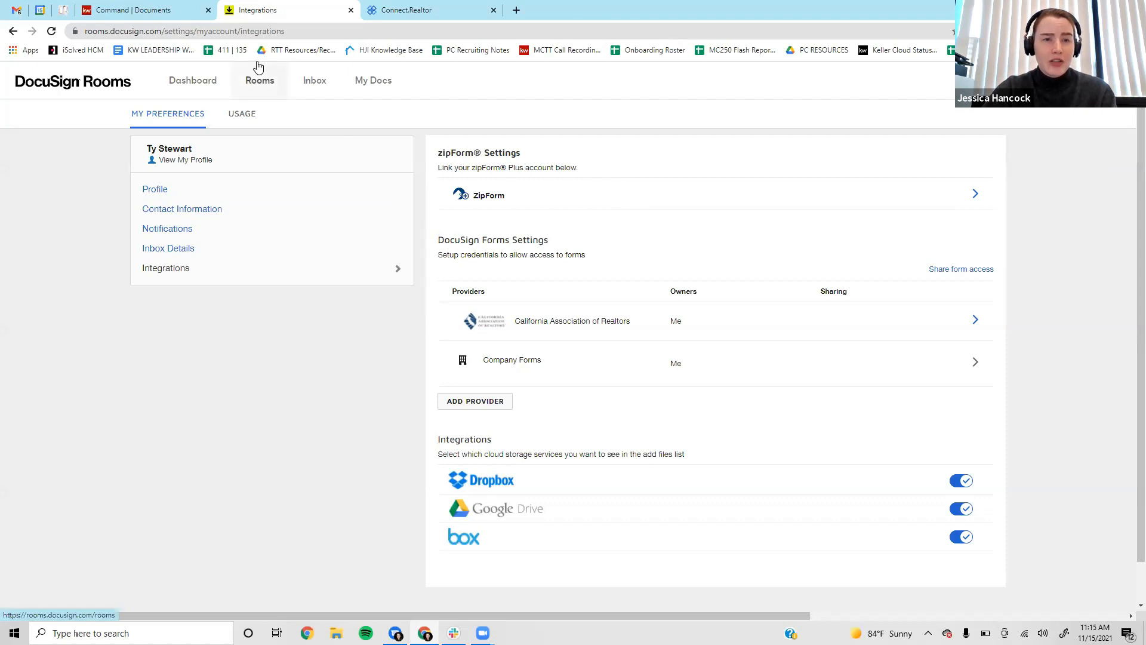
Open the buyer room from the Rooms list and start editing its details.
{"action": "left_click", "coordinate": [271, 86]}
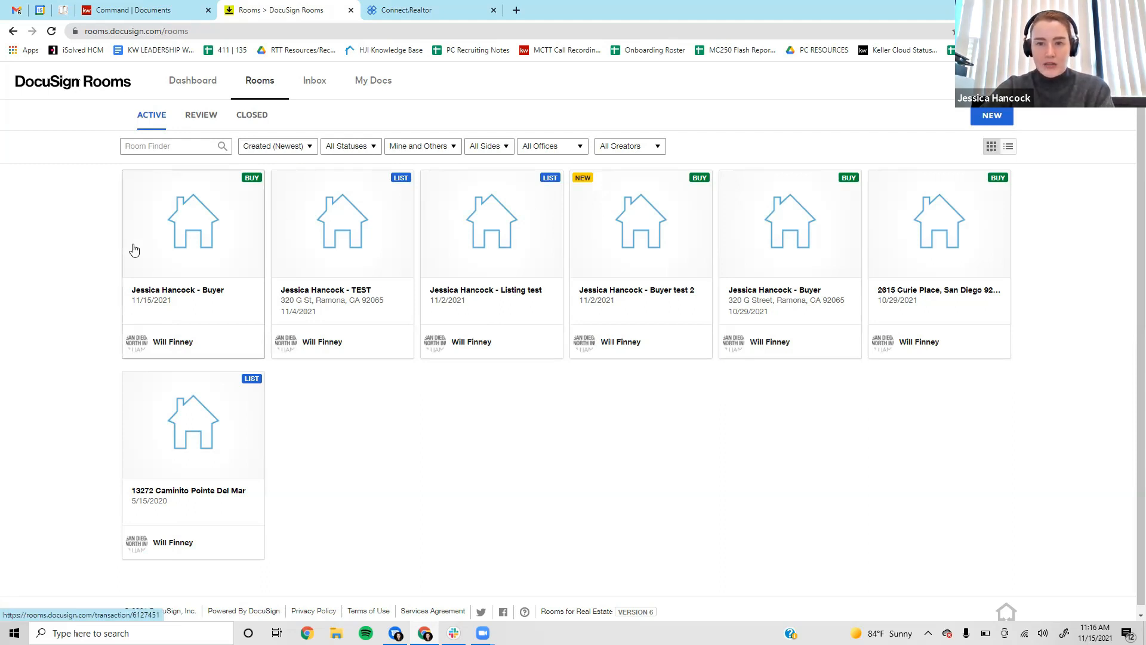
{"action": "left_click", "coordinate": [188, 218]}
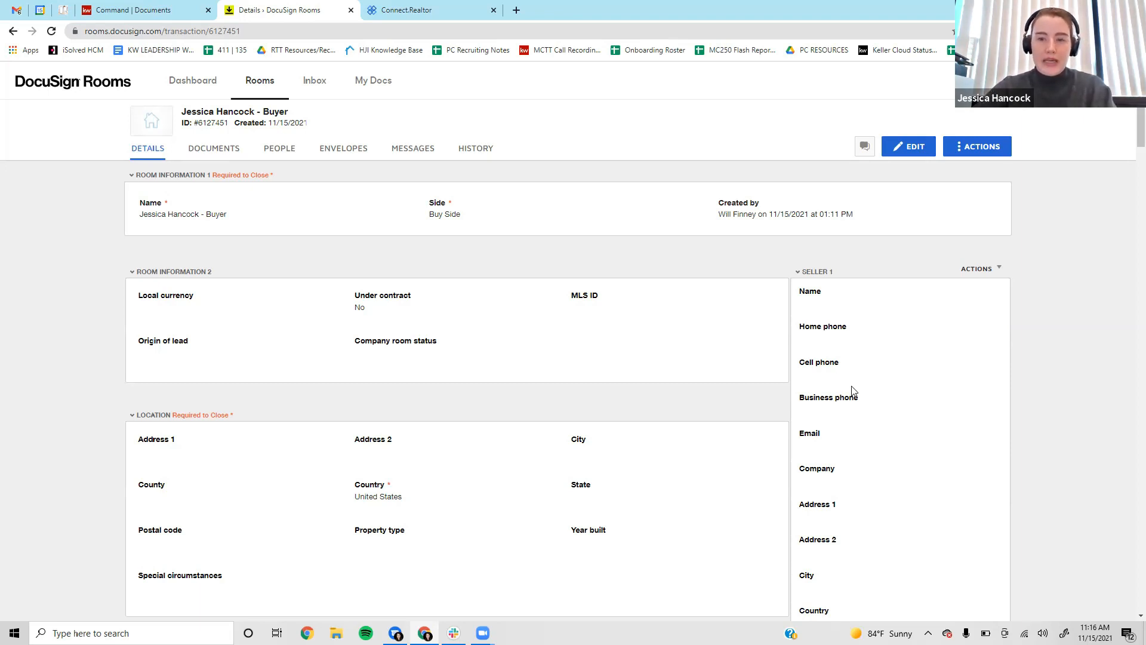
{"action": "left_click", "coordinate": [910, 148]}
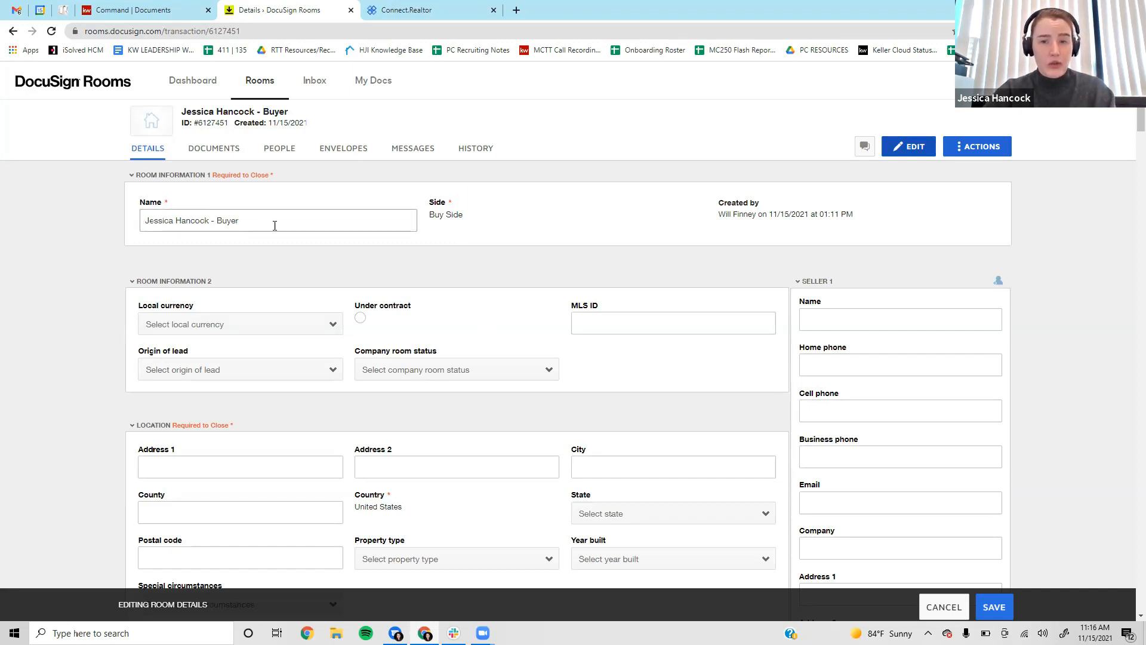
Set local currency to USD and MLS ID to 21001234.
{"action": "scroll", "coordinate": [624, 231], "scroll_direction": "down", "scroll_amount": 3}
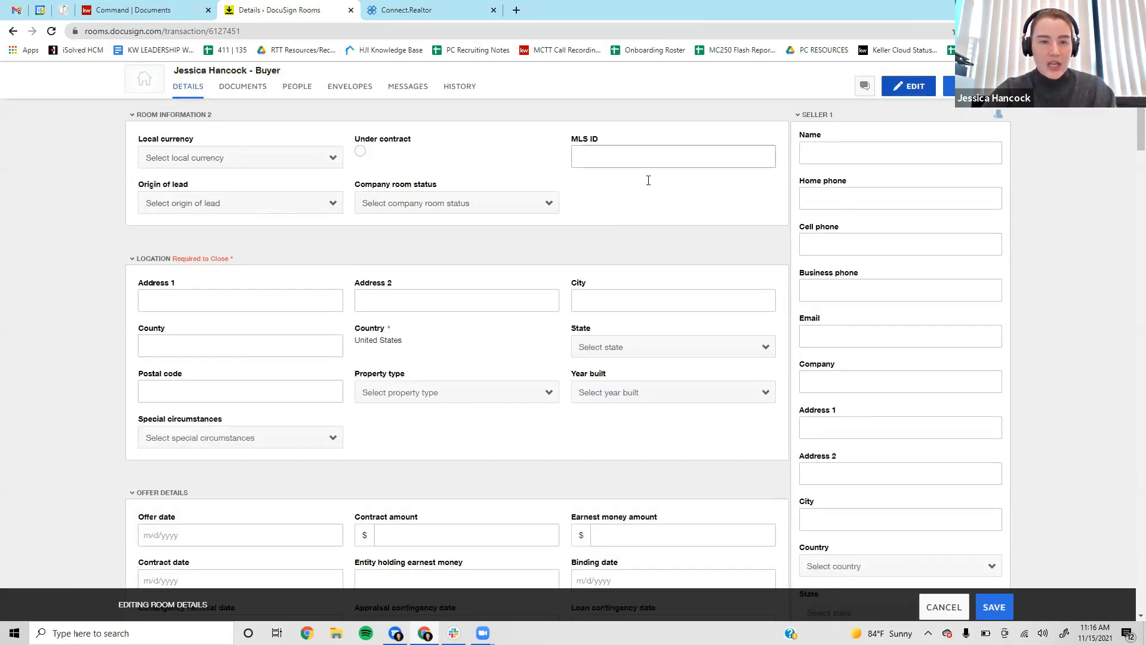
{"action": "left_click", "coordinate": [250, 160]}
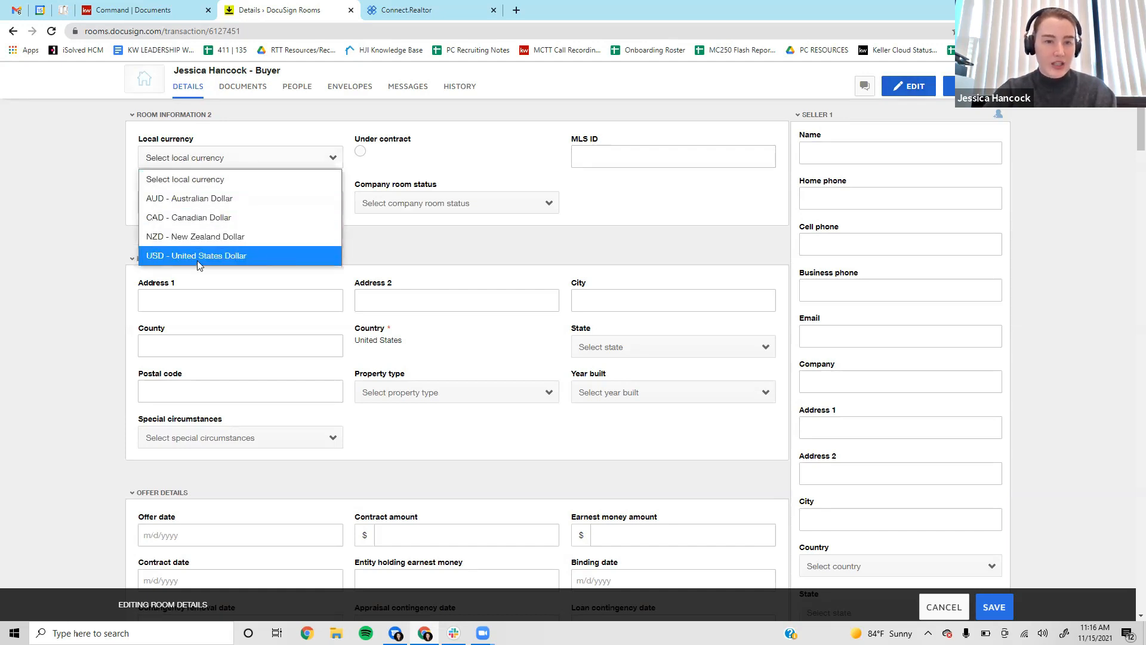
{"action": "left_click", "coordinate": [217, 256]}
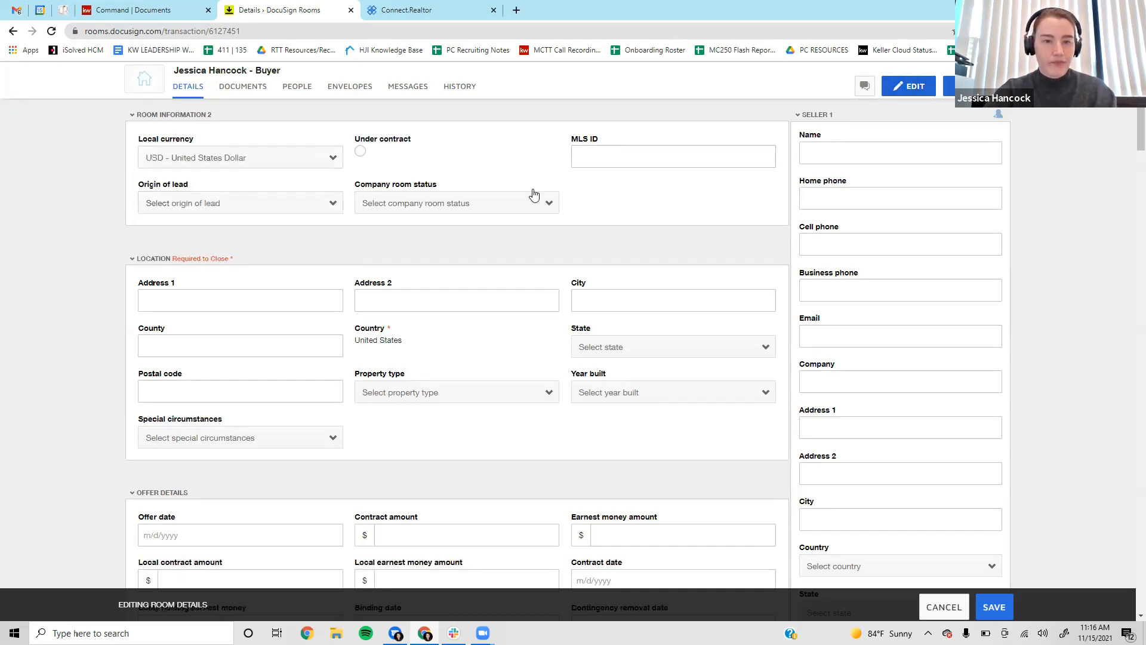
{"action": "left_click", "coordinate": [626, 153]}
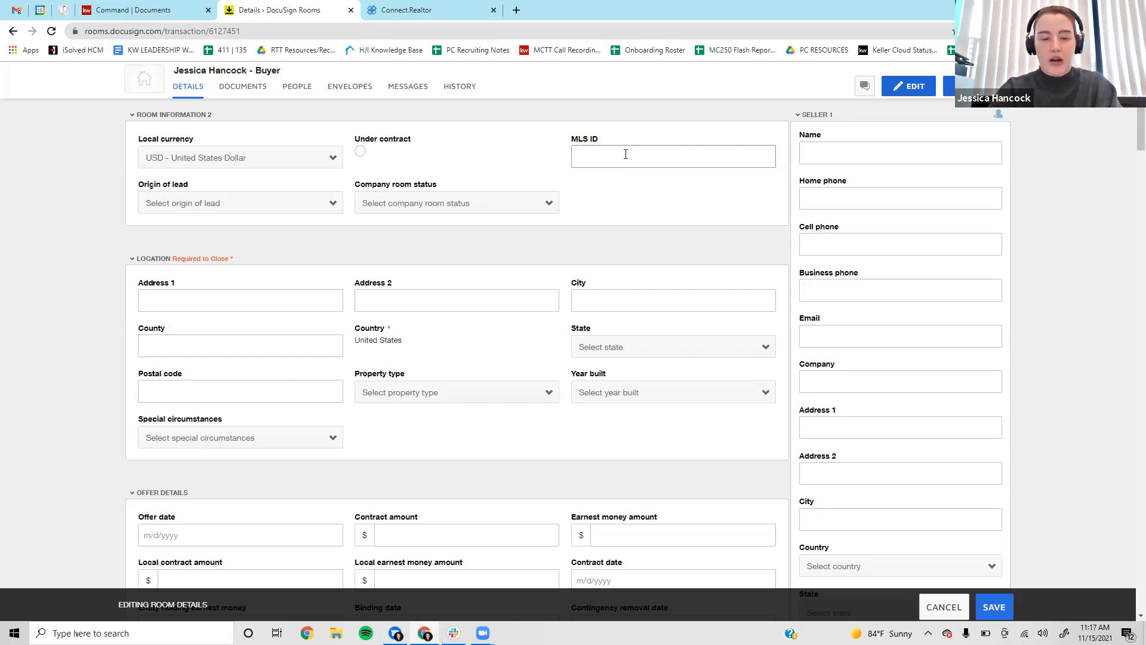
{"action": "type", "text": "21001234"}
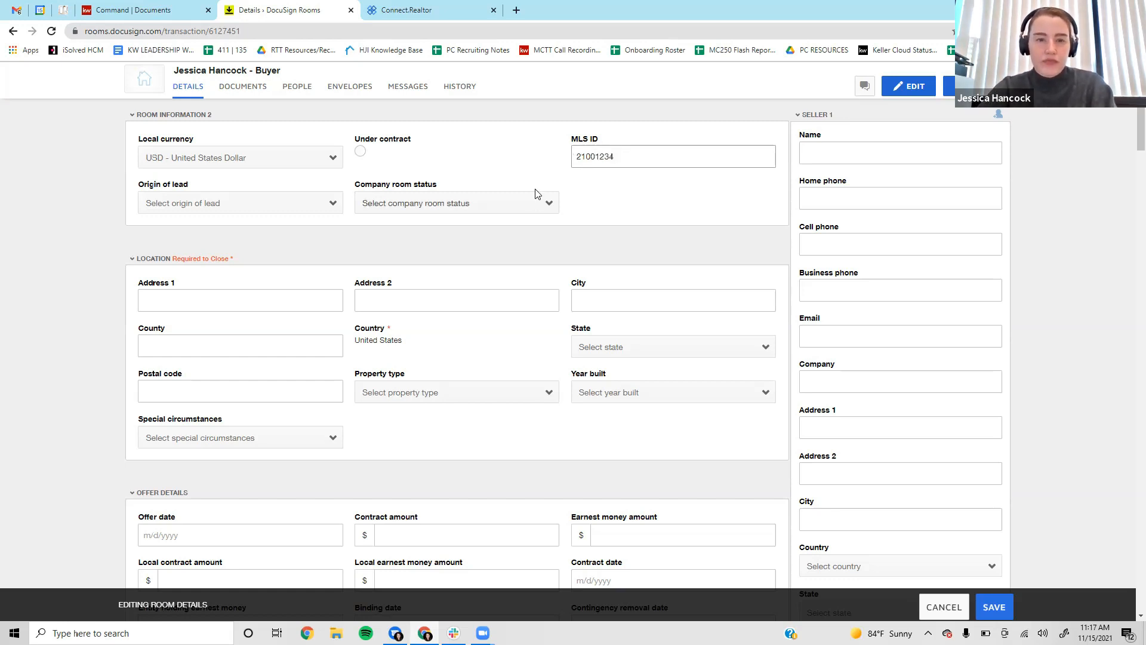
Set the company room status to Offer Made.
{"action": "scroll", "coordinate": [728, 189], "scroll_direction": "down", "scroll_amount": 1}
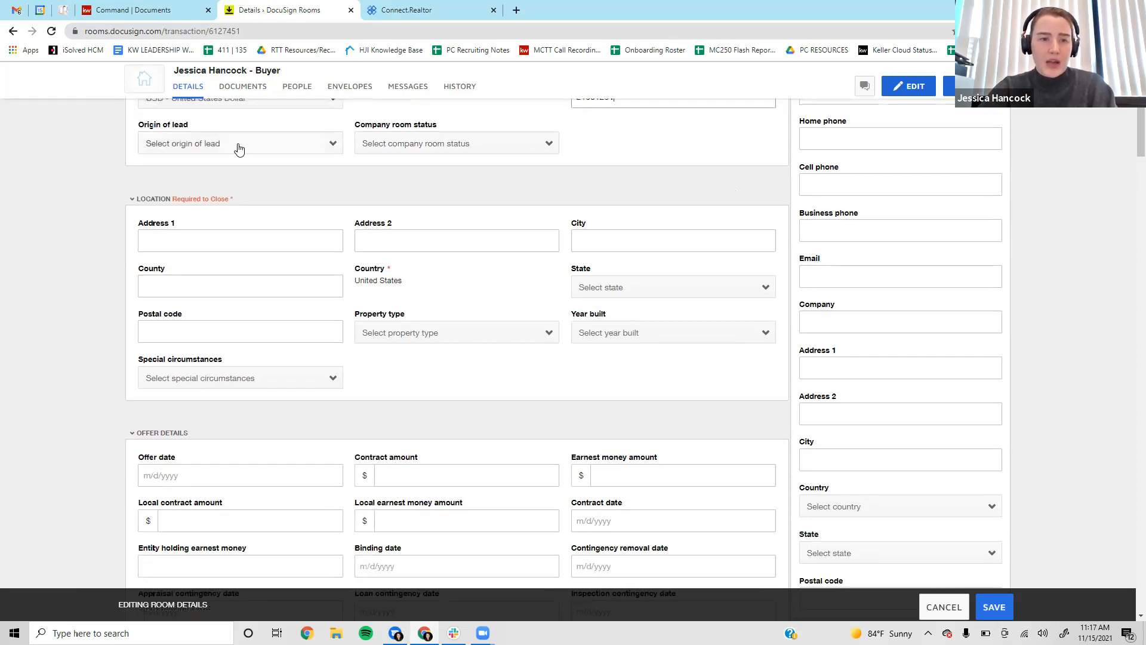
{"action": "left_click", "coordinate": [241, 145]}
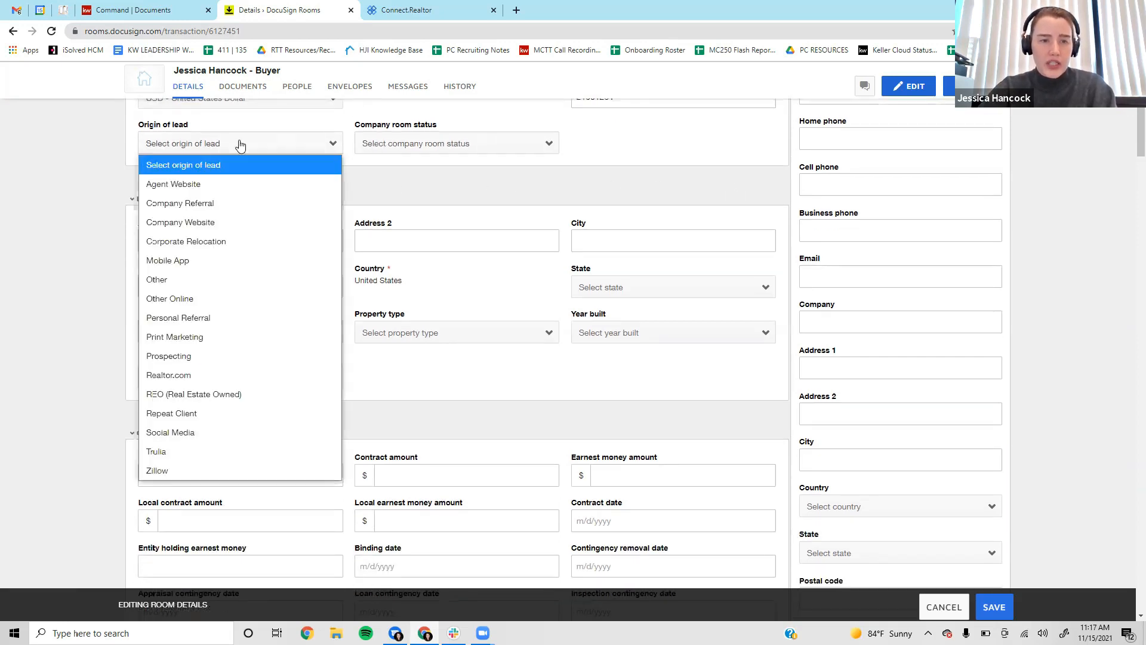
{"action": "left_click", "coordinate": [465, 144]}
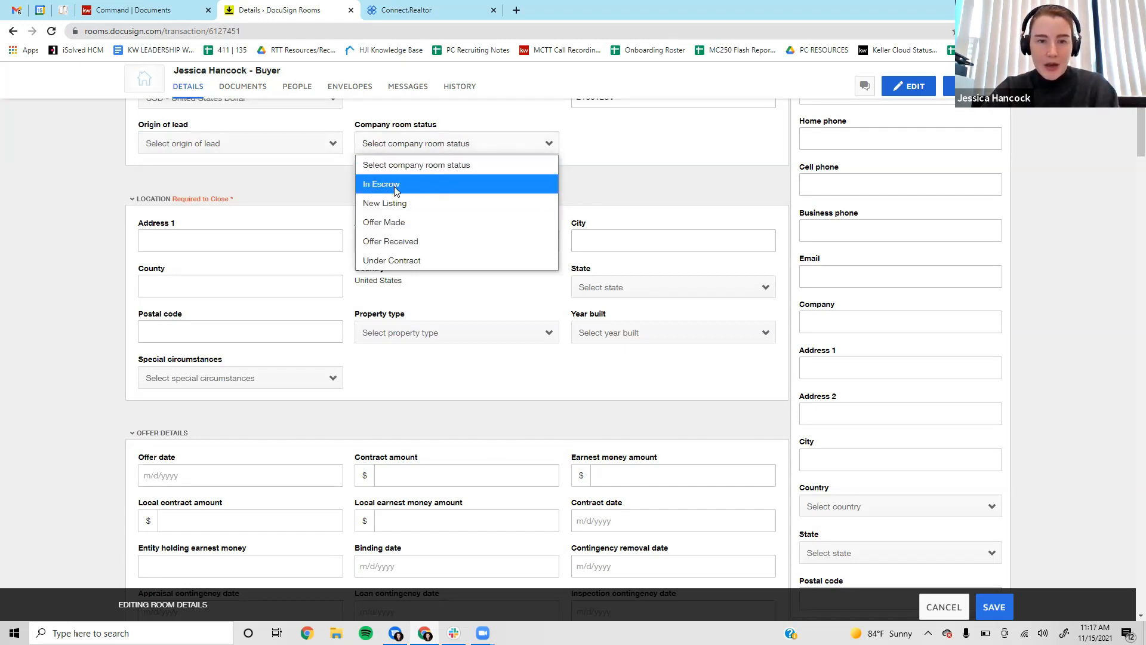
{"action": "left_click", "coordinate": [424, 226]}
{"action": "scroll", "coordinate": [678, 216], "scroll_direction": "up", "scroll_amount": 2}
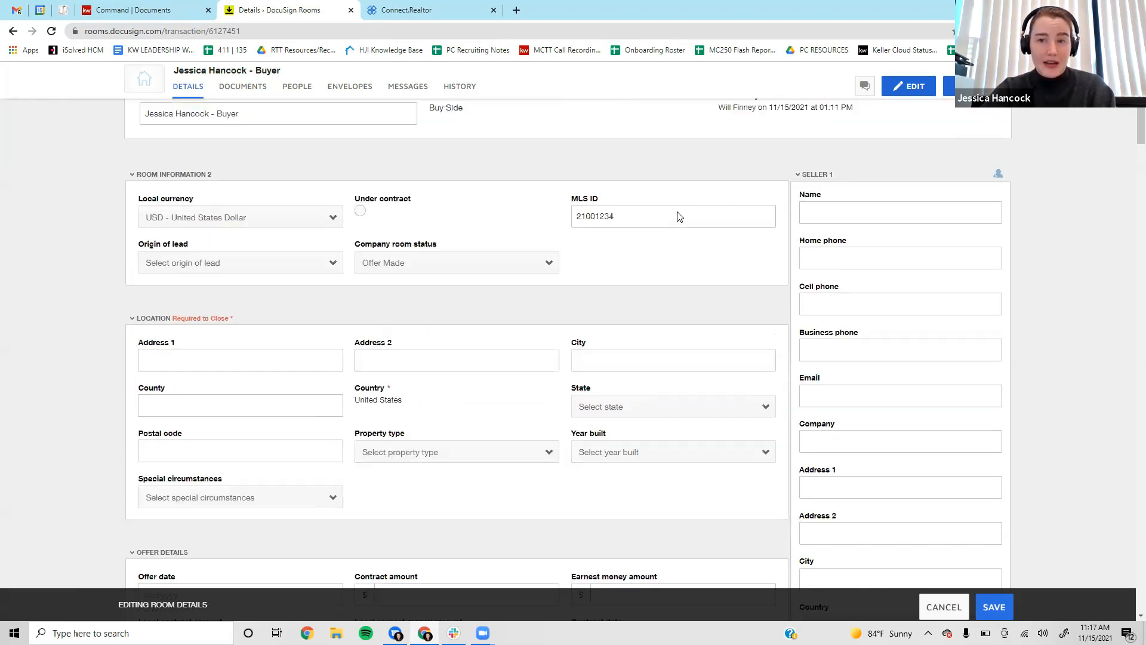
{"action": "scroll", "coordinate": [268, 336], "scroll_direction": "down", "scroll_amount": 1}
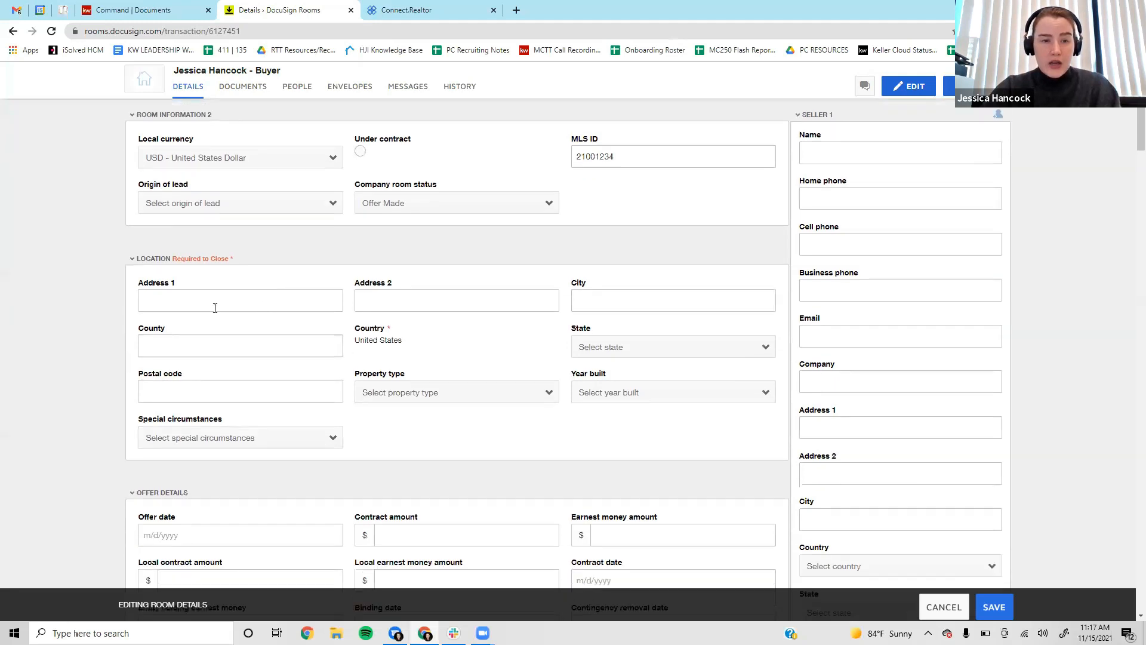
{"action": "left_click", "coordinate": [215, 307]}
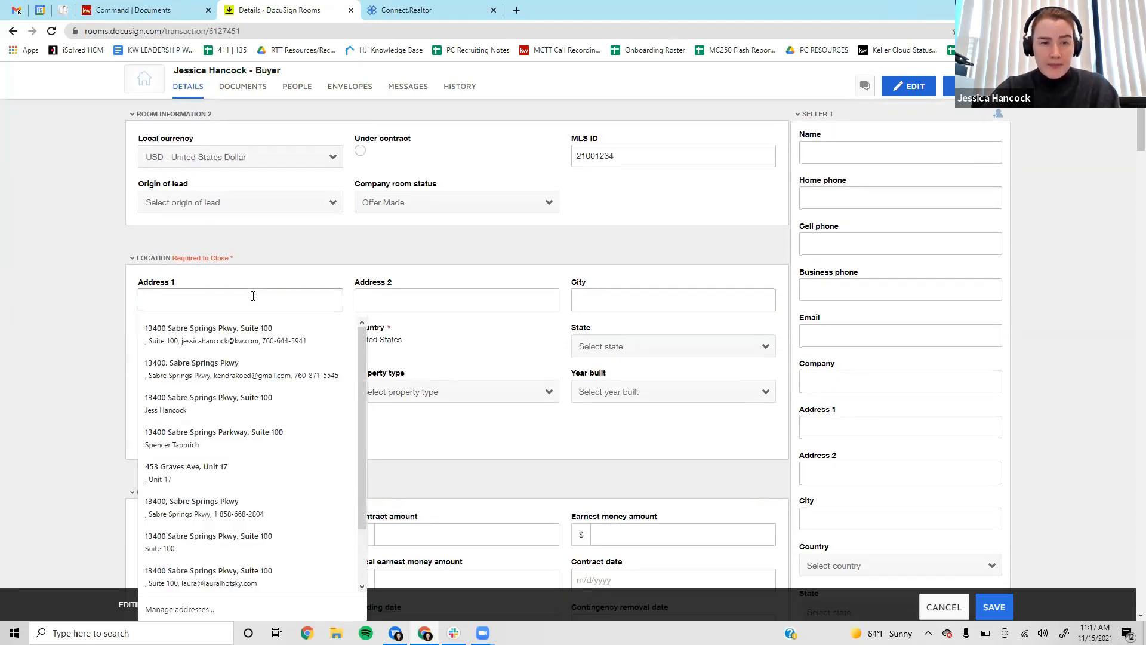
{"action": "scroll", "coordinate": [253, 297], "scroll_direction": "down", "scroll_amount": 2}
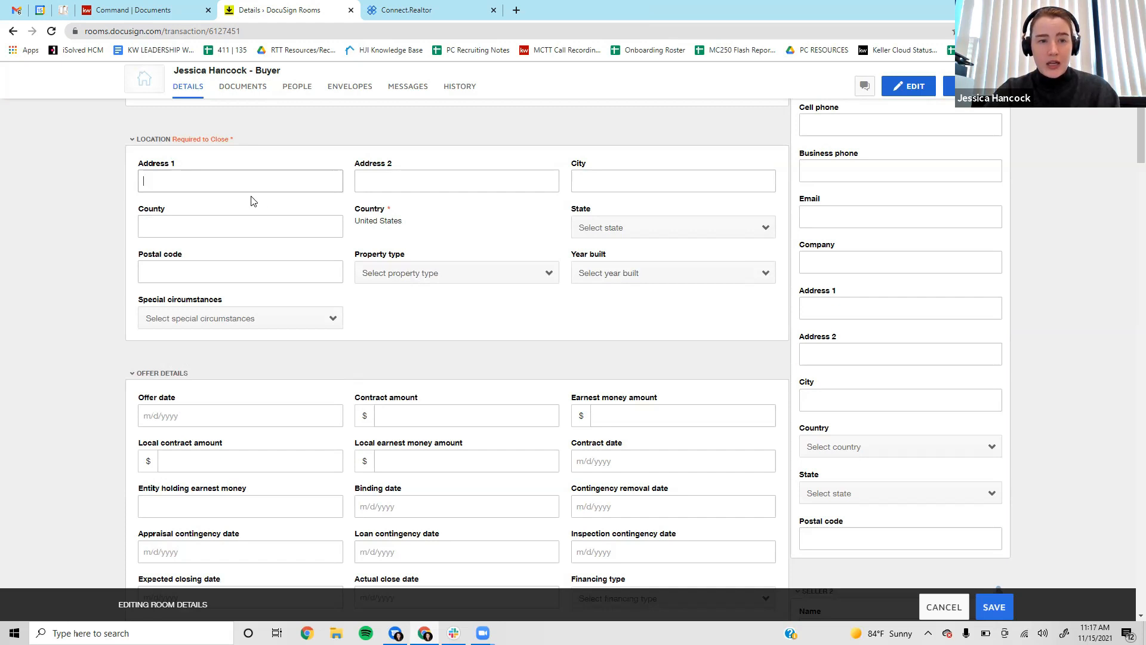
Enter the property's street address, suite, city and San Diego county.
{"action": "left_click", "coordinate": [225, 178]}
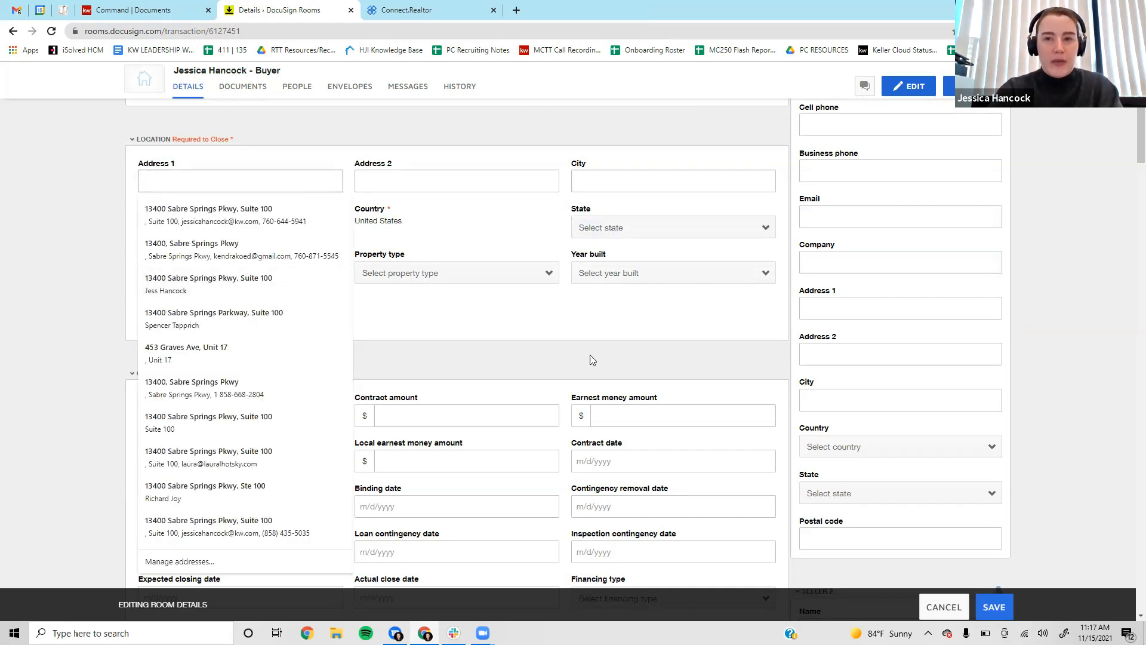
{"action": "type", "text": "123 Main st"}
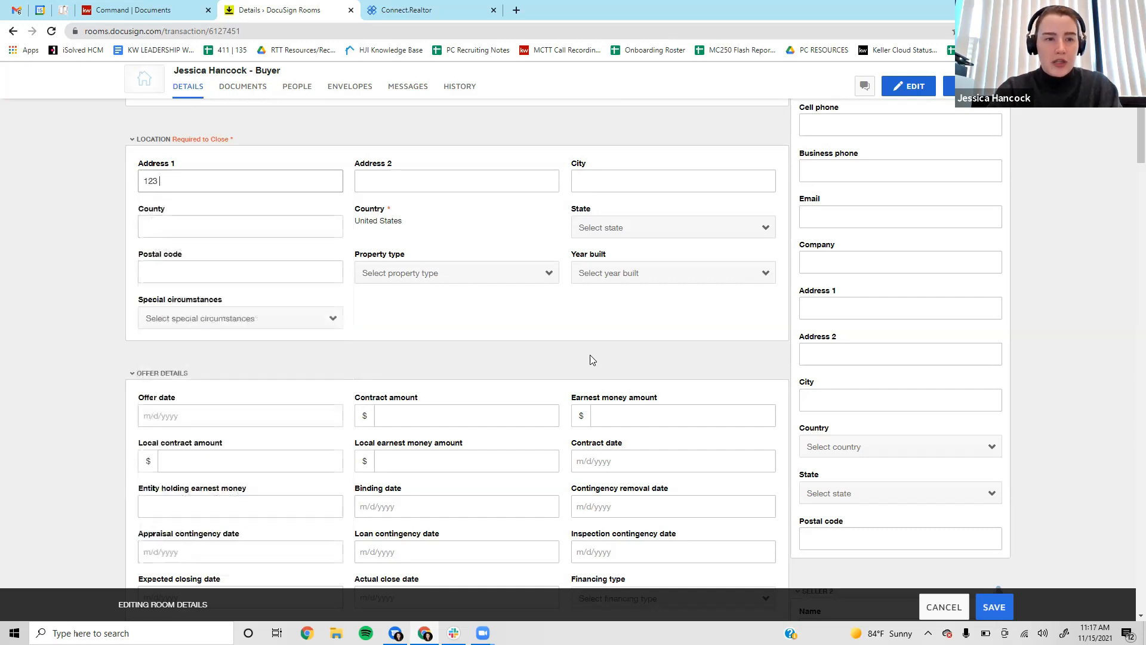
{"action": "key", "text": "BackSpace"}
{"action": "type", "text": "St"}
{"action": "key", "text": "Tab"}
{"action": "type", "text": "Suite 1"}
{"action": "key", "text": "Tab"}
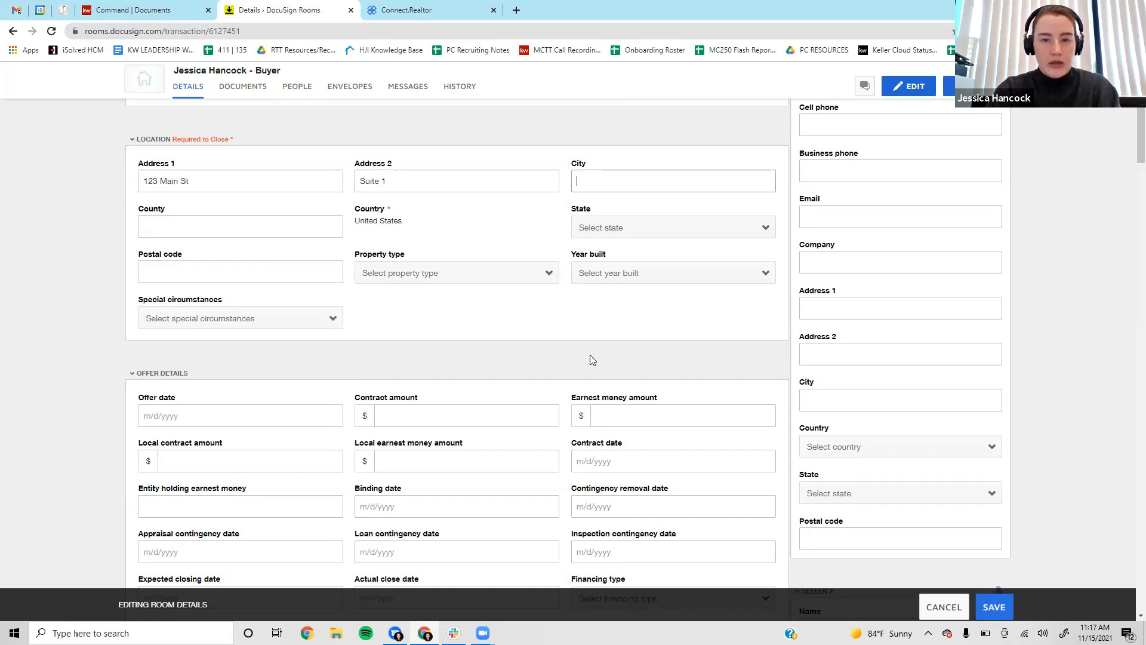
{"action": "type", "text": "San Diego"}
{"action": "key", "text": "Tab"}
{"action": "type", "text": "CA"}
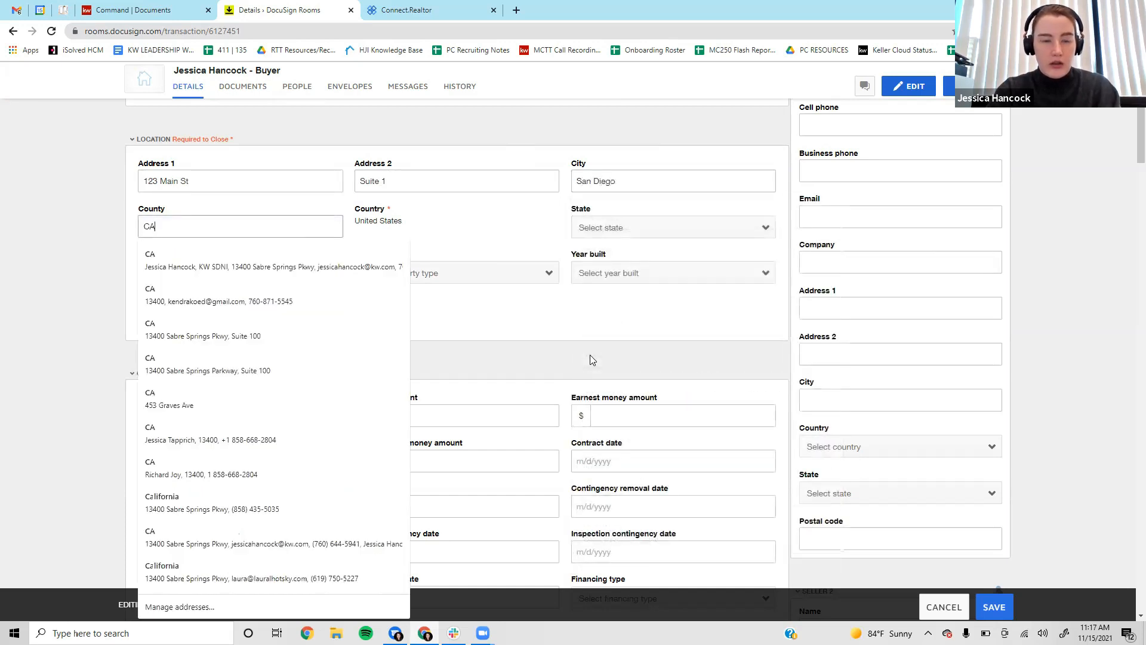
{"action": "key", "text": "BackSpace"}
{"action": "key", "text": "BackSpace"}
{"action": "type", "text": "San Diego"}
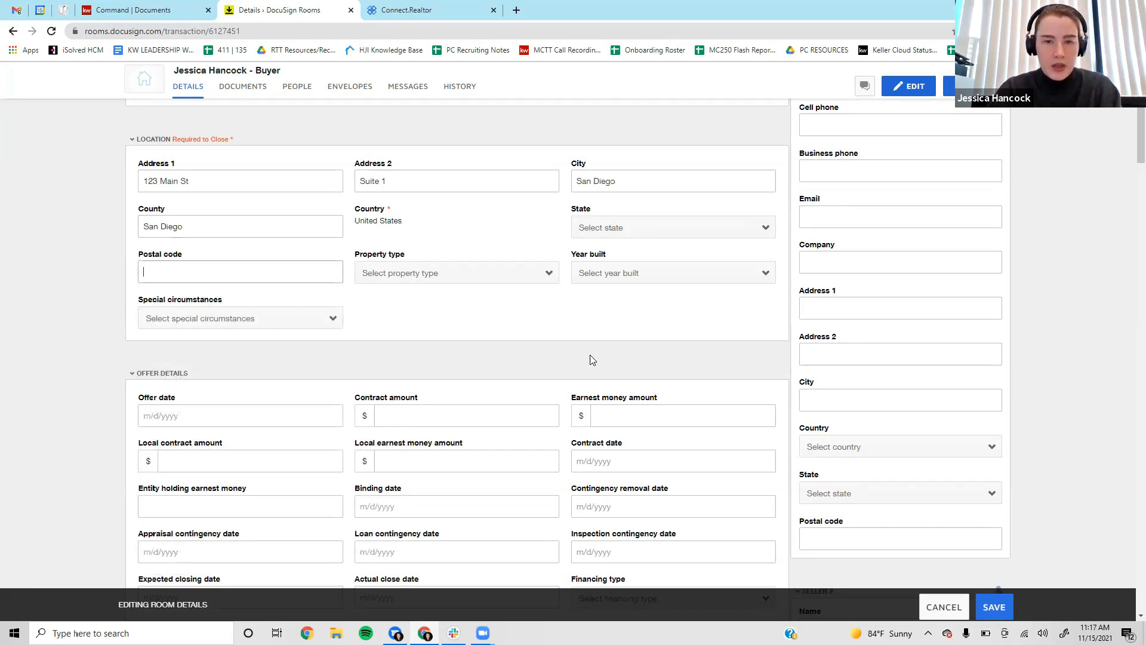
Set the property state to California and postal code to 92128.
{"action": "left_click", "coordinate": [621, 223]}
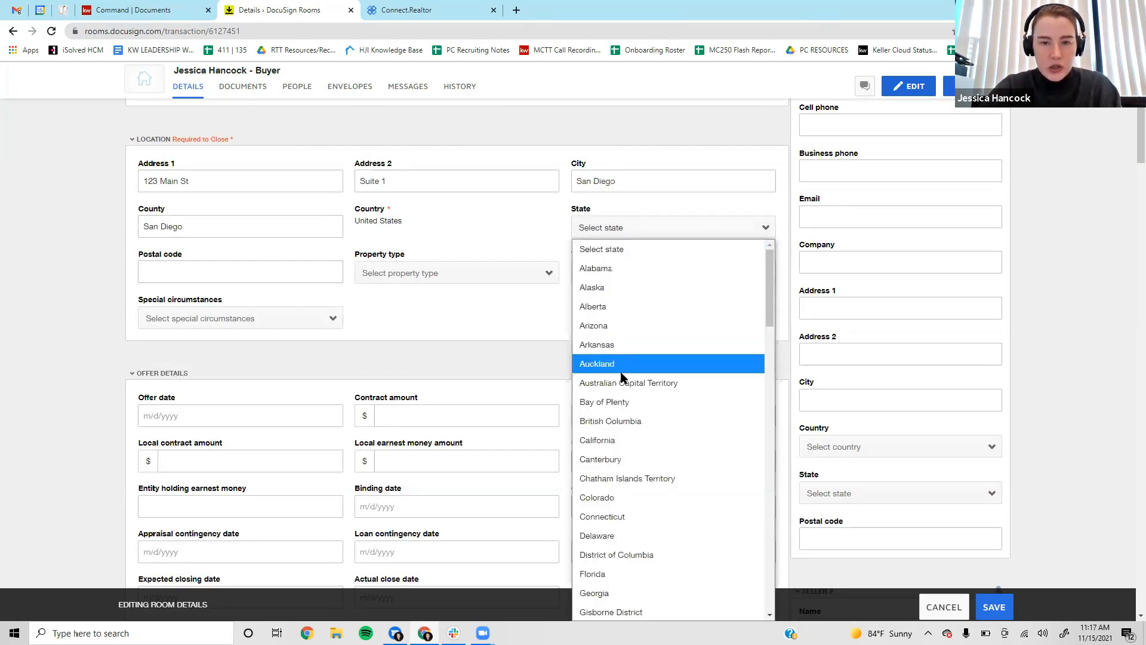
{"action": "left_click", "coordinate": [240, 275]}
{"action": "type", "text": "92128"}
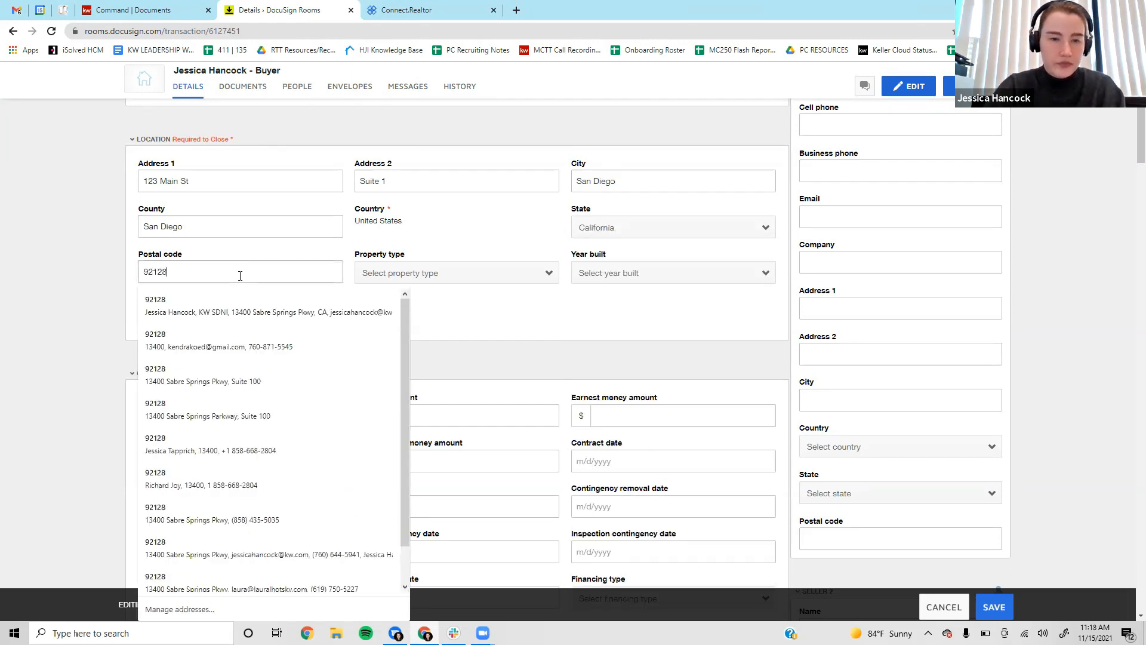
{"action": "left_click", "coordinate": [574, 339]}
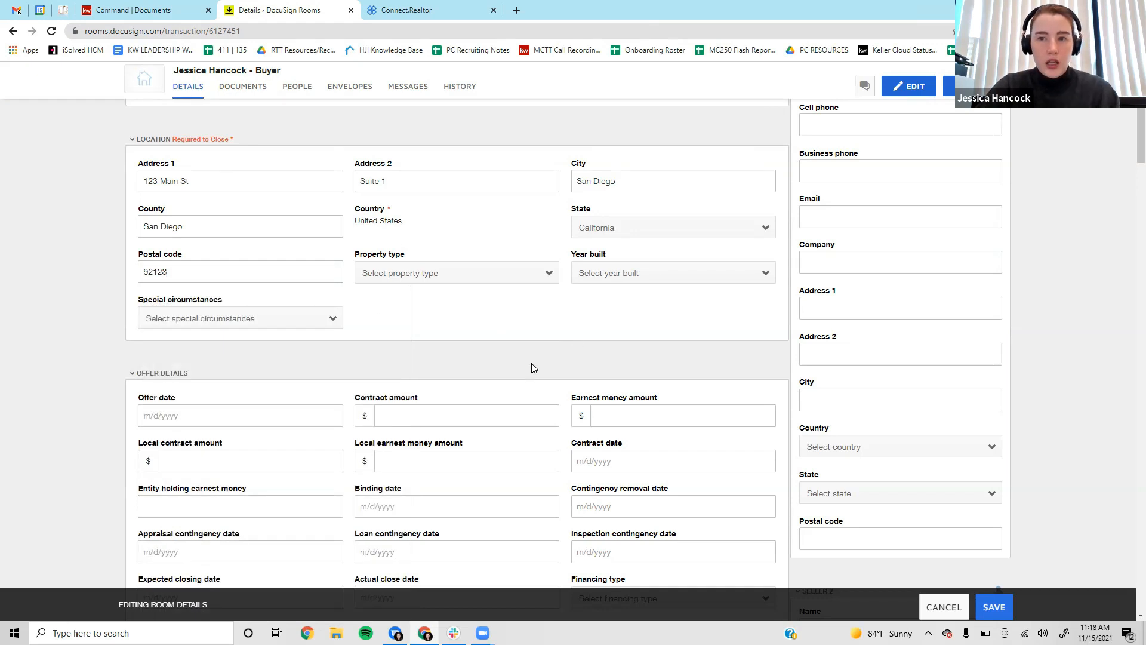
Set property type to Residential Detached and year built to 1999, leaving special circumstances empty.
{"action": "left_click", "coordinate": [430, 276]}
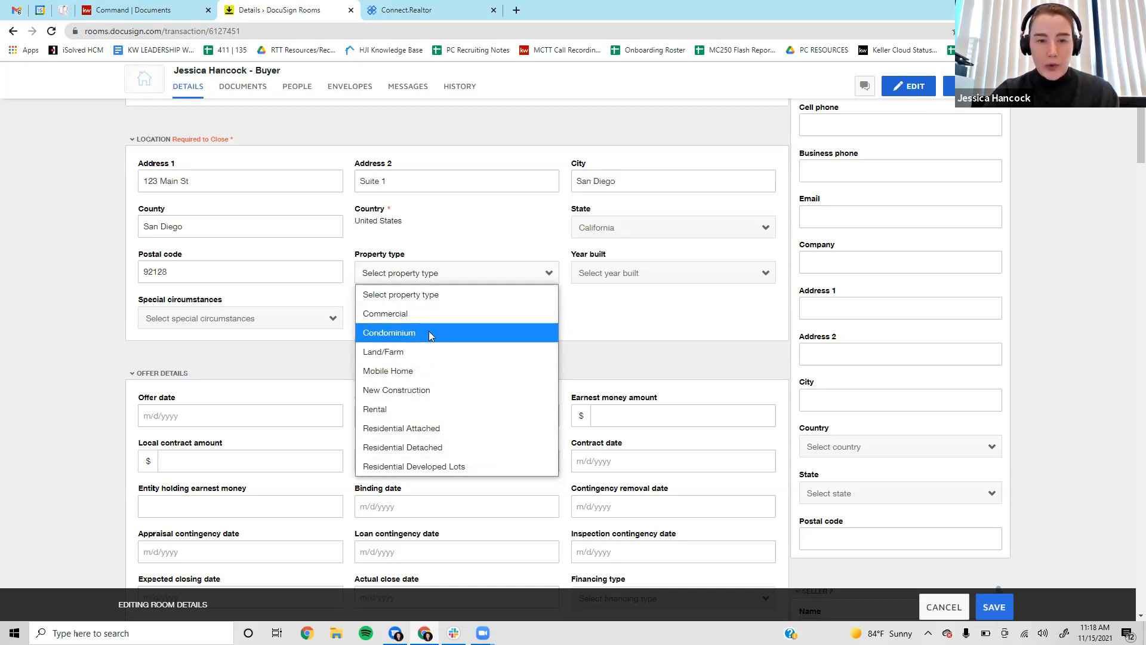
{"action": "left_click", "coordinate": [448, 449]}
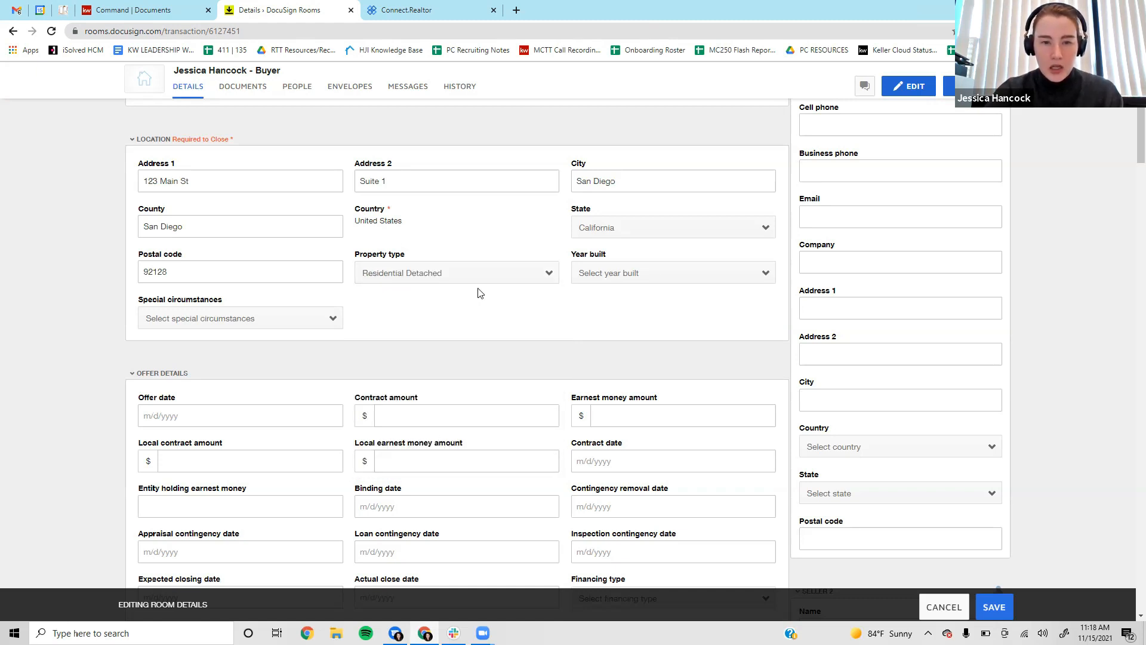
{"action": "left_click", "coordinate": [658, 275]}
{"action": "scroll", "coordinate": [621, 441], "scroll_direction": "down", "scroll_amount": 20}
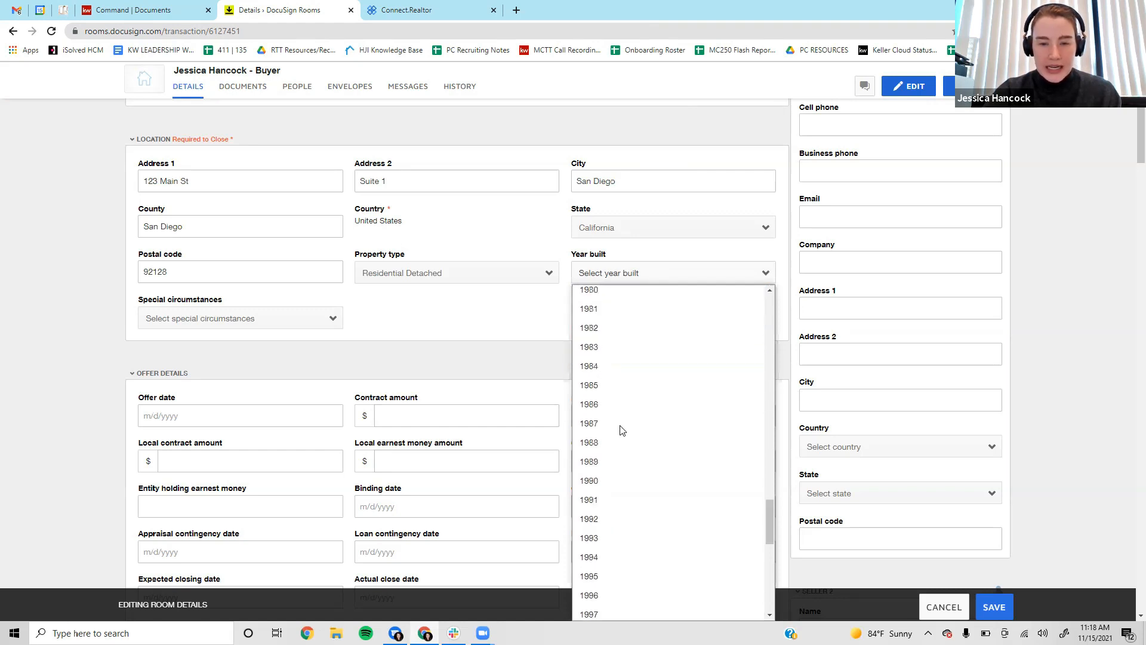
{"action": "scroll", "coordinate": [627, 322], "scroll_direction": "up", "scroll_amount": 4}
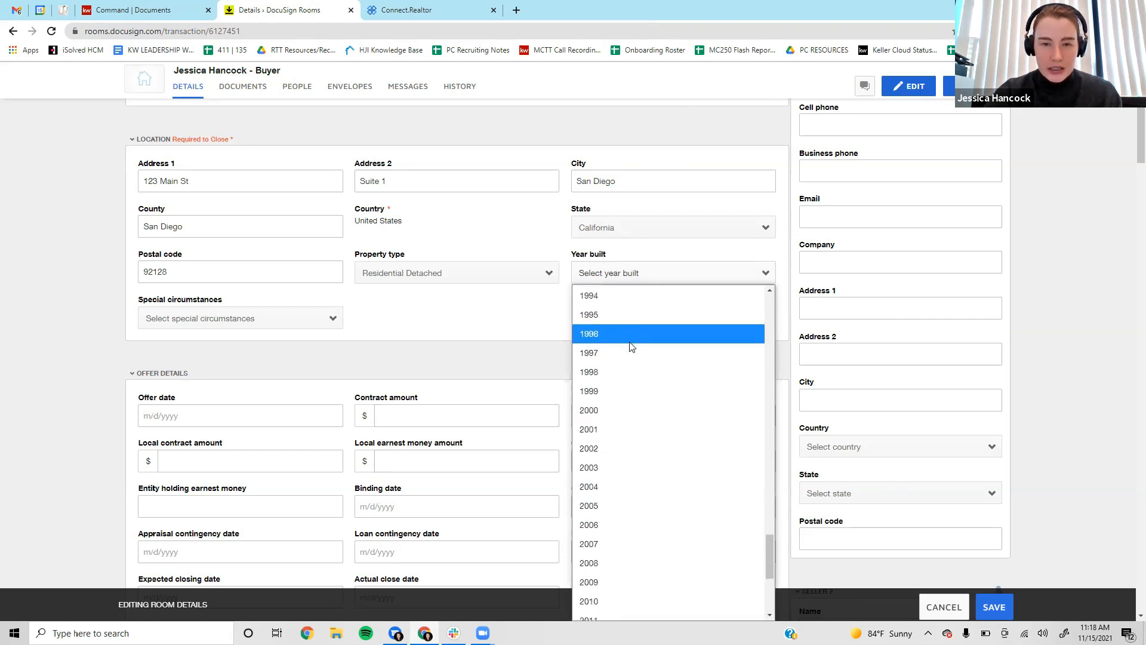
{"action": "left_click", "coordinate": [622, 388]}
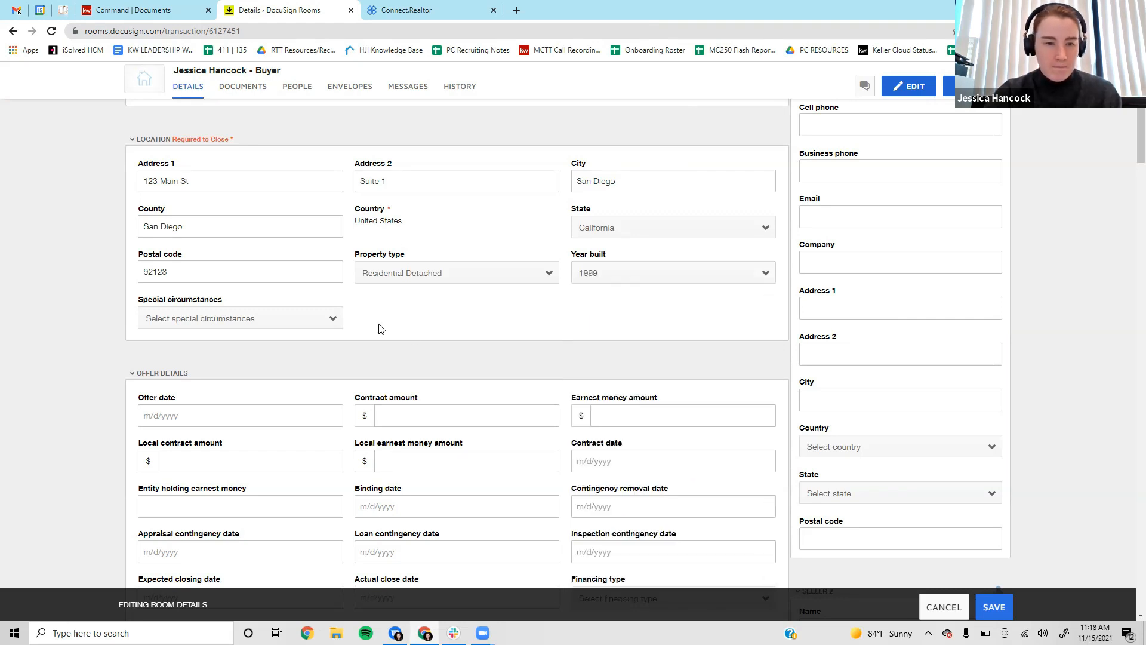
{"action": "left_click", "coordinate": [300, 318]}
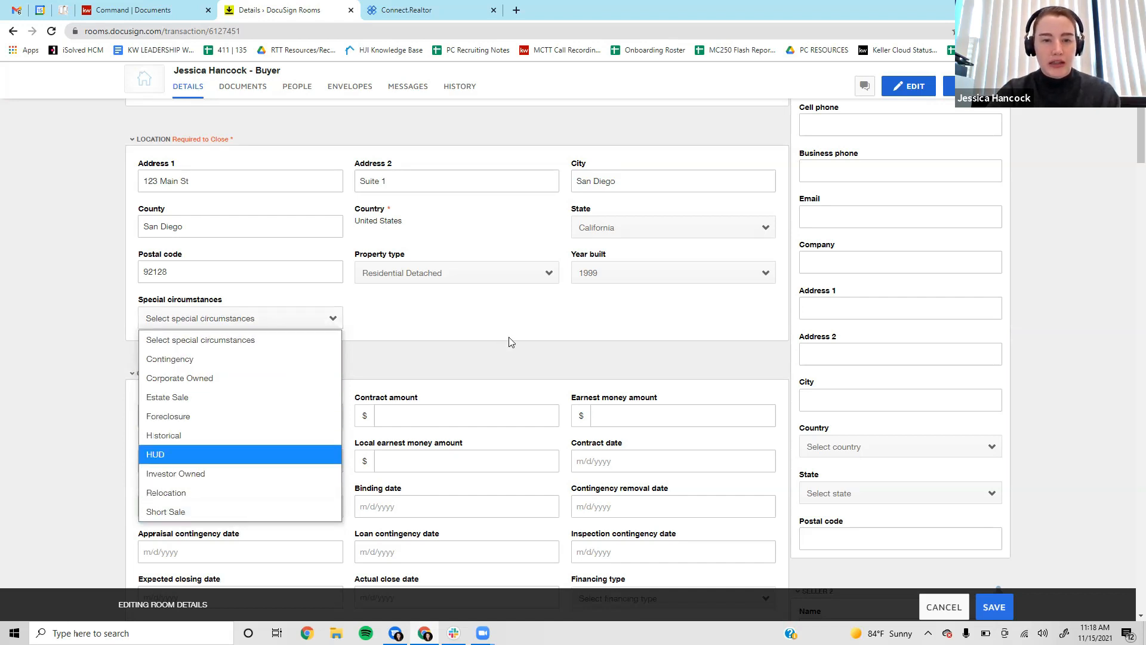
{"action": "left_click", "coordinate": [609, 320]}
{"action": "scroll", "coordinate": [633, 320], "scroll_direction": "up", "scroll_amount": 2}
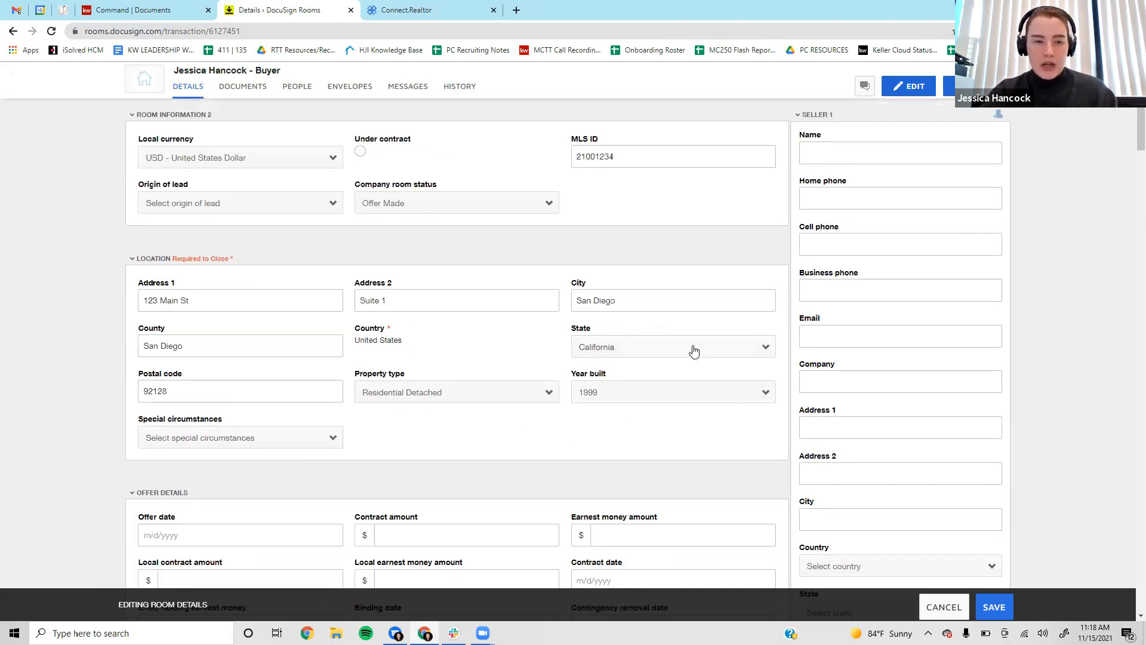
{"action": "scroll", "coordinate": [693, 358], "scroll_direction": "up", "scroll_amount": 2}
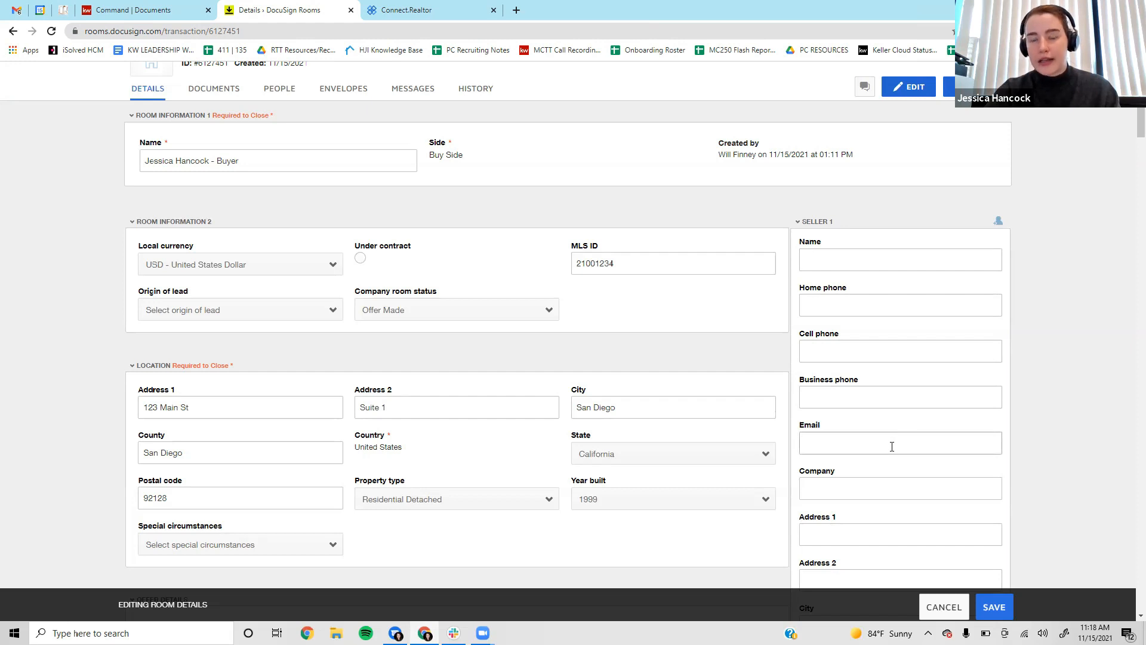
Enter Seller 1's name and cell phone number.
{"action": "left_click", "coordinate": [840, 258]}
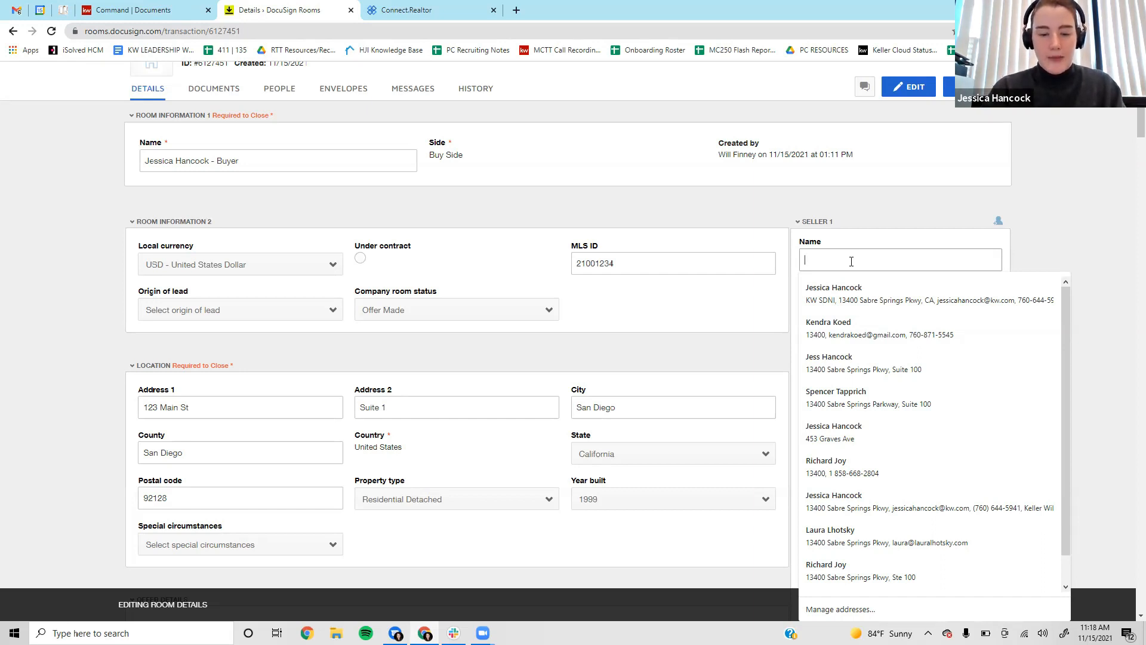
{"action": "type", "text": "Joe Schmo"}
{"action": "key", "text": "Tab"}
{"action": "scroll", "coordinate": [853, 265], "scroll_direction": "down", "scroll_amount": 1}
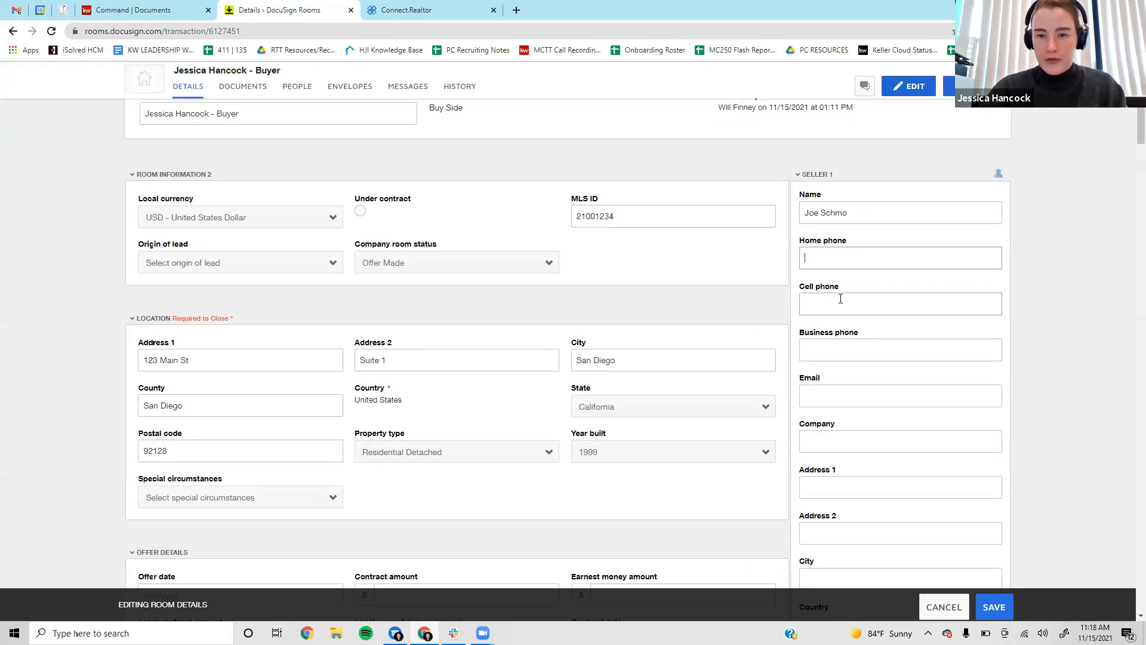
{"action": "left_click", "coordinate": [853, 304]}
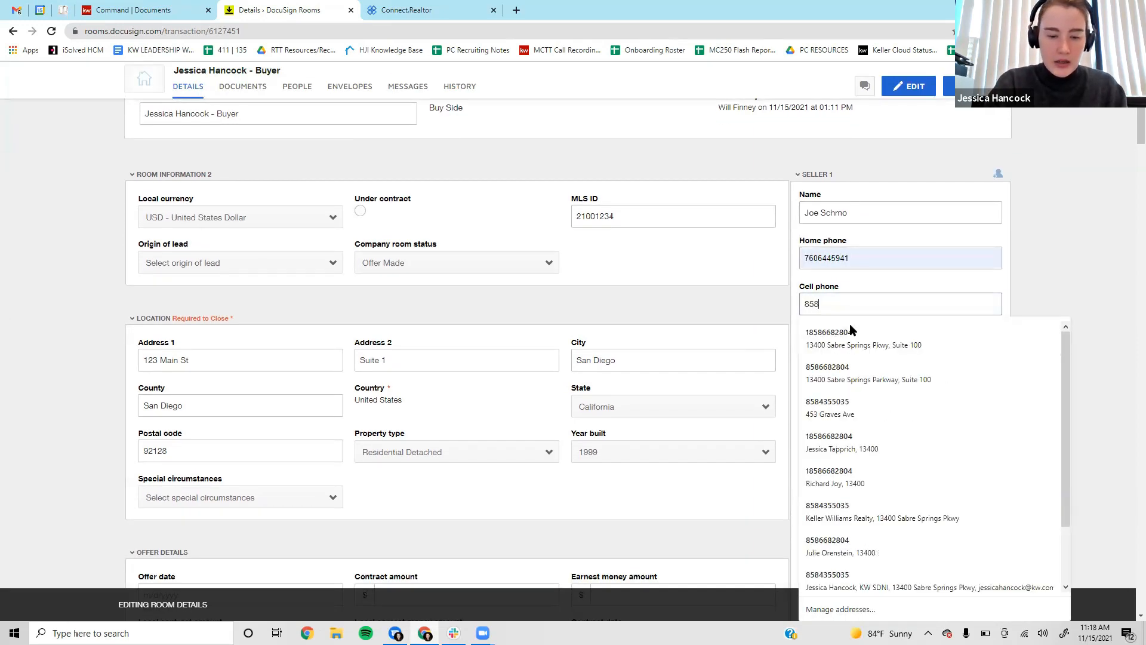
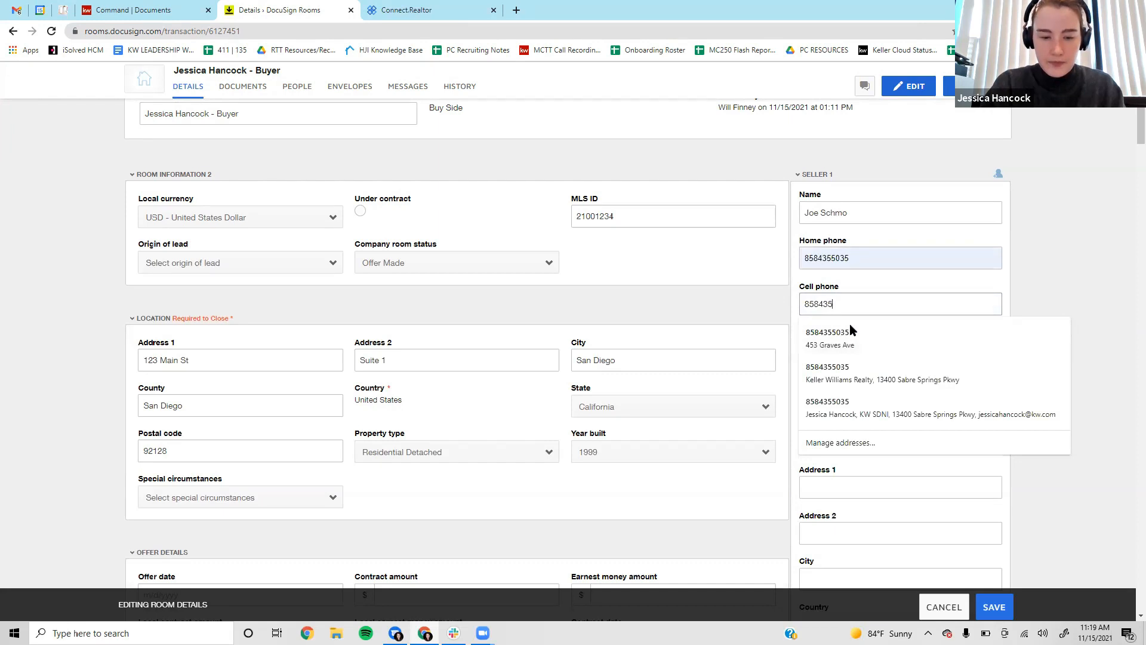
{"action": "key", "text": "Escape"}
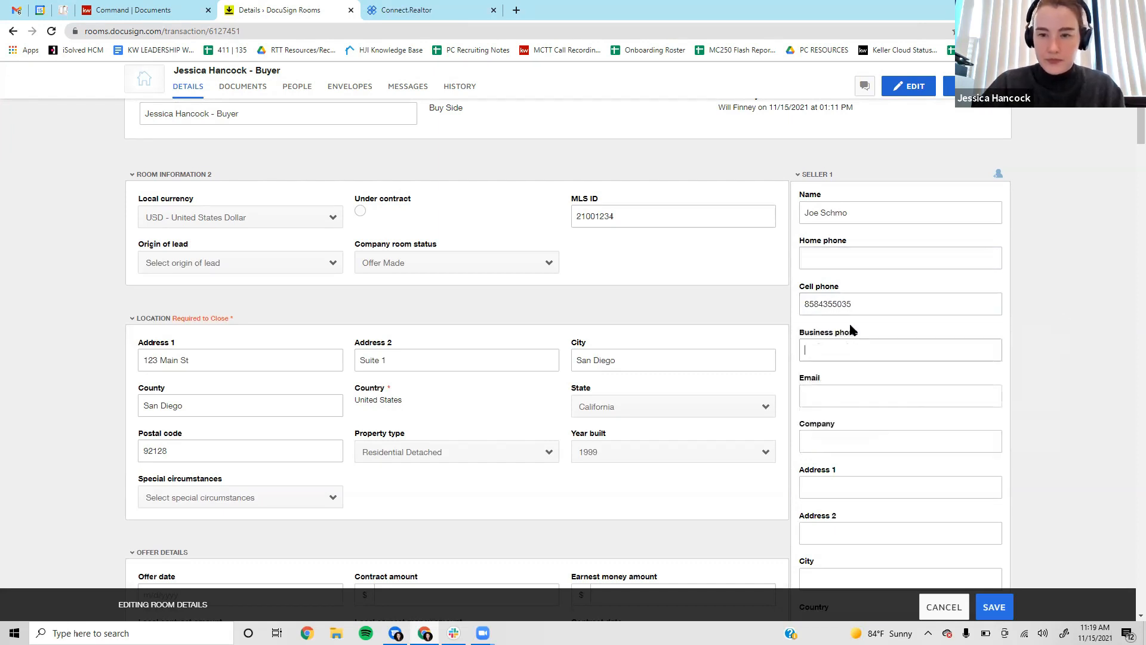
Enter Seller 1's e-mail address.
{"action": "scroll", "coordinate": [903, 251], "scroll_direction": "down", "scroll_amount": 2}
{"action": "left_click", "coordinate": [885, 288]}
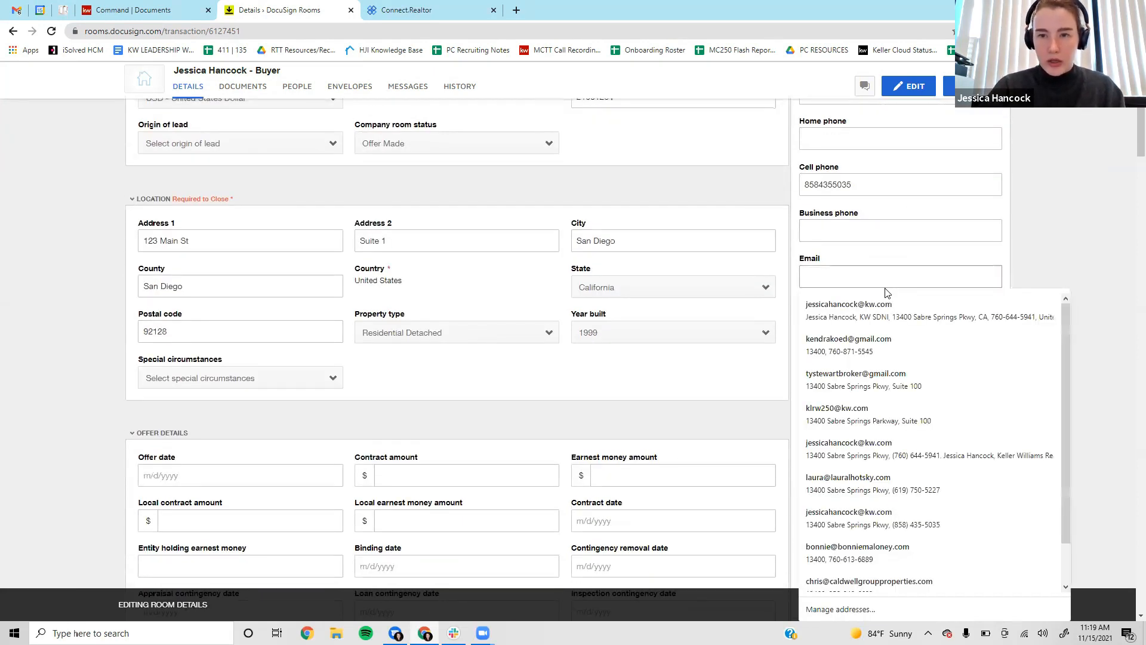
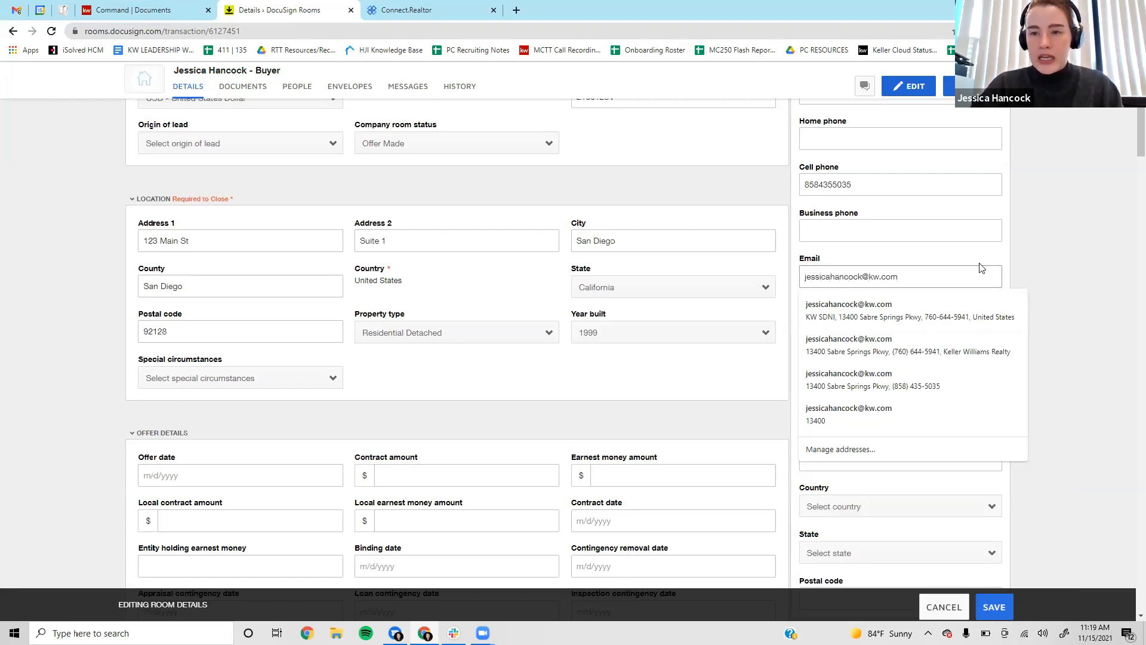
{"action": "key", "text": "Escape"}
{"action": "left_click", "coordinate": [937, 275]}
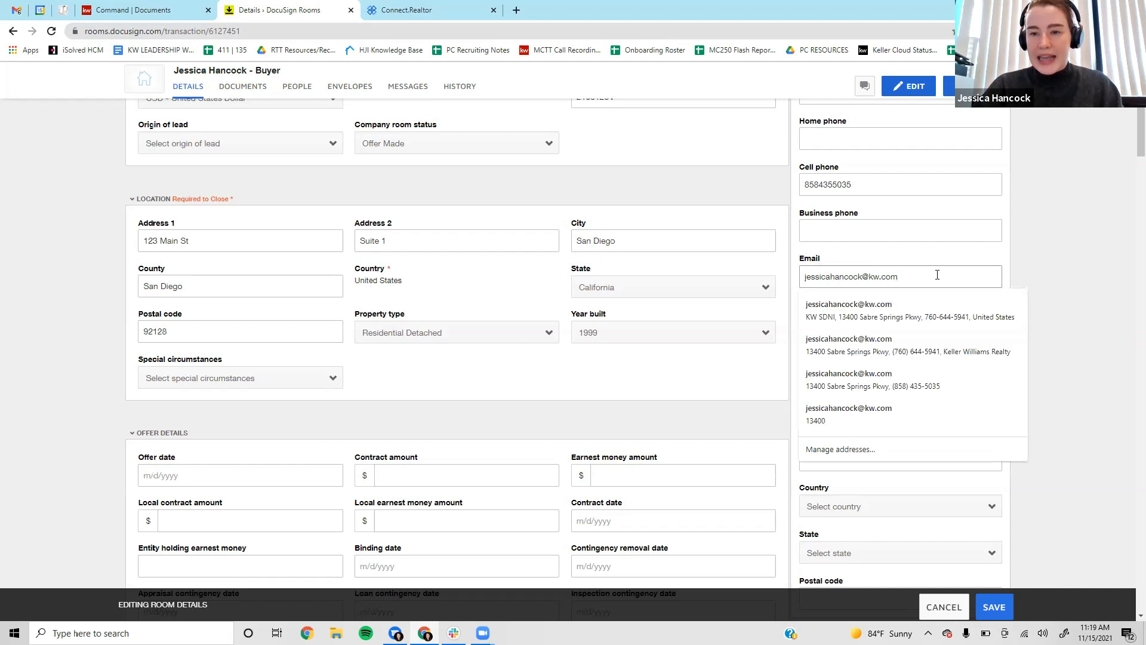
{"action": "key", "text": "Escape"}
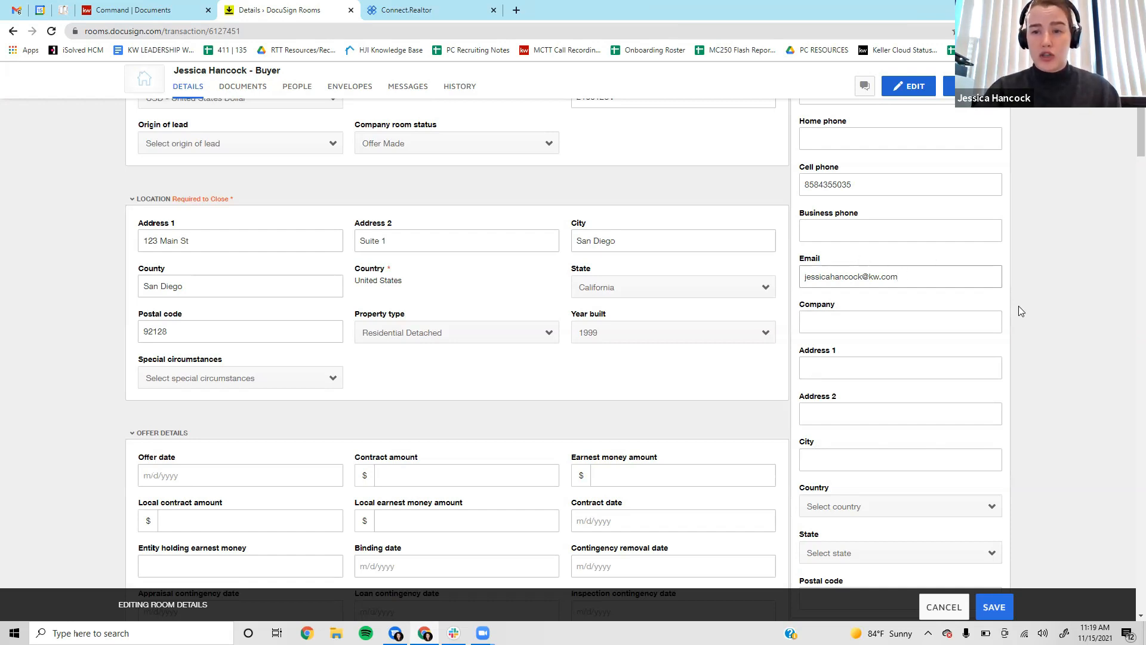
{"action": "scroll", "coordinate": [1028, 336], "scroll_direction": "down", "scroll_amount": 3}
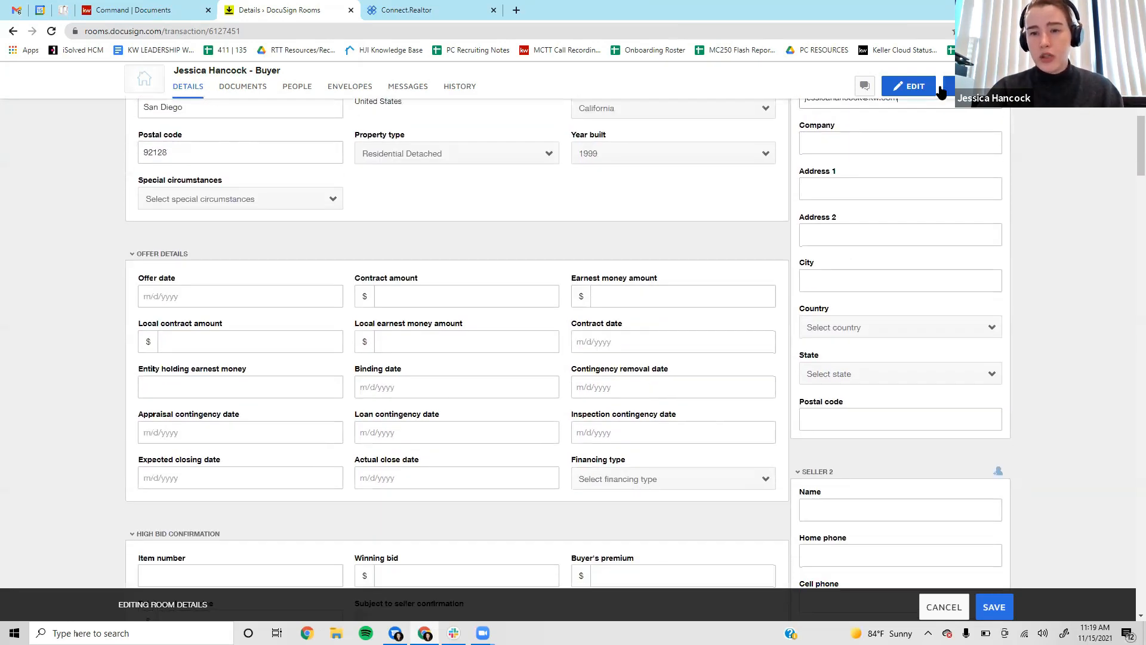
Enter Seller 1's street address and city San Diego.
{"action": "left_click", "coordinate": [856, 190]}
{"action": "type", "text": "123 Mia"}
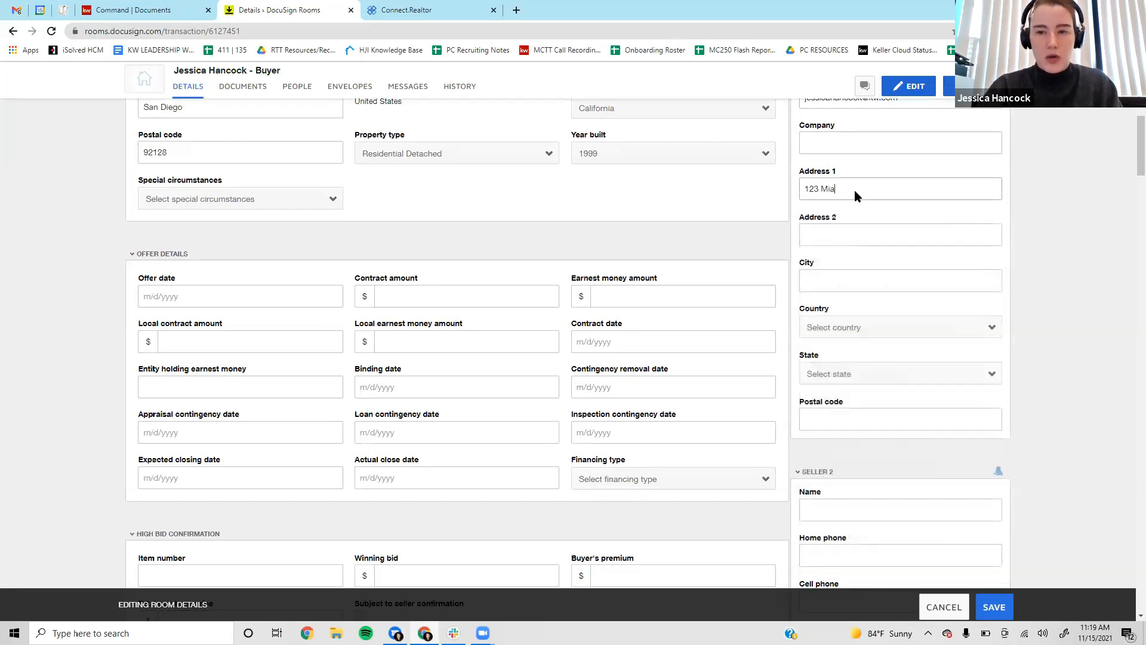
{"action": "key", "text": "BackSpace"}
{"action": "key", "text": "BackSpace"}
{"action": "type", "text": "ain St"}
{"action": "key", "text": "Tab"}
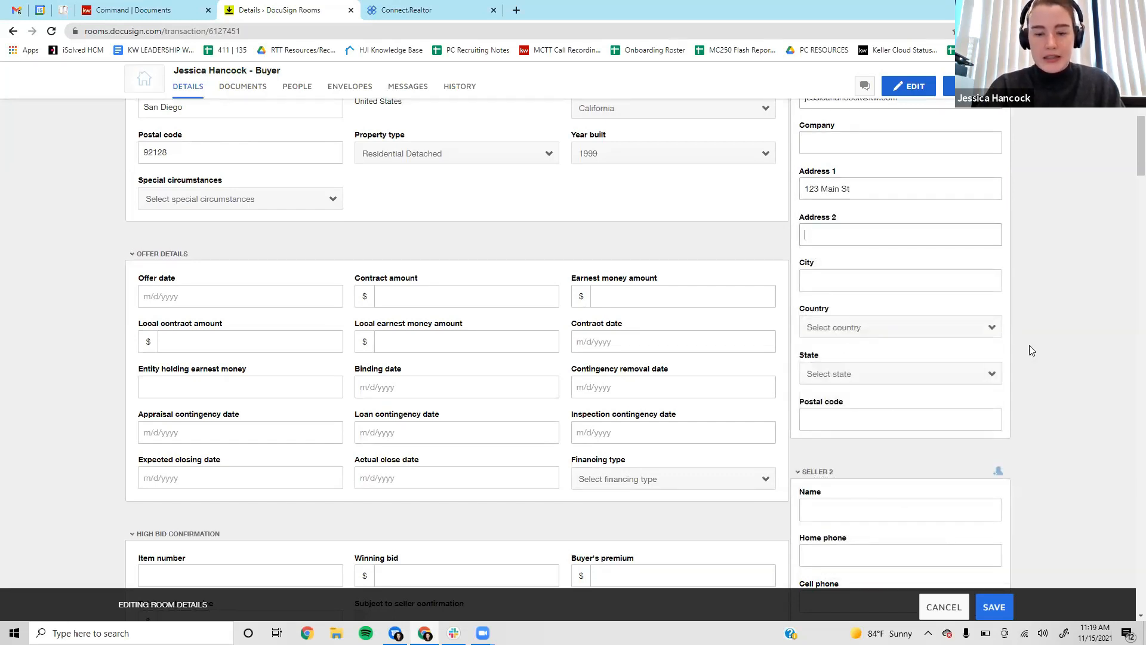
{"action": "key", "text": "Tab"}
{"action": "type", "text": "San Diego"}
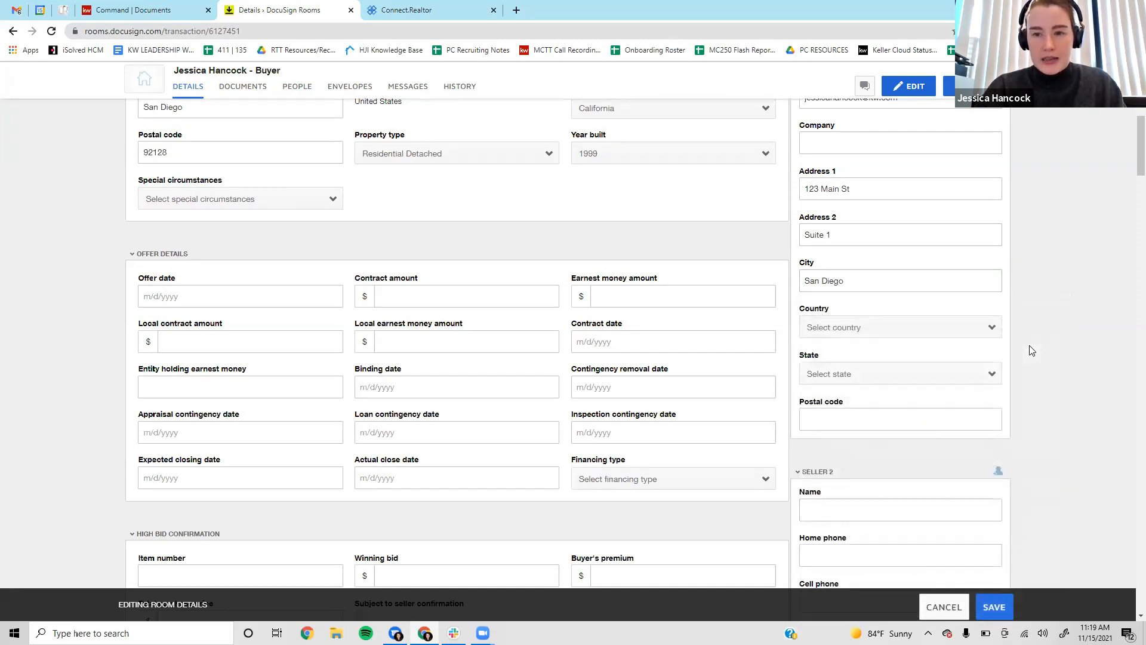
{"action": "key", "text": "Tab"}
Set Seller 1's country to United States, state California, postal code 92128.
{"action": "key", "text": "c"}
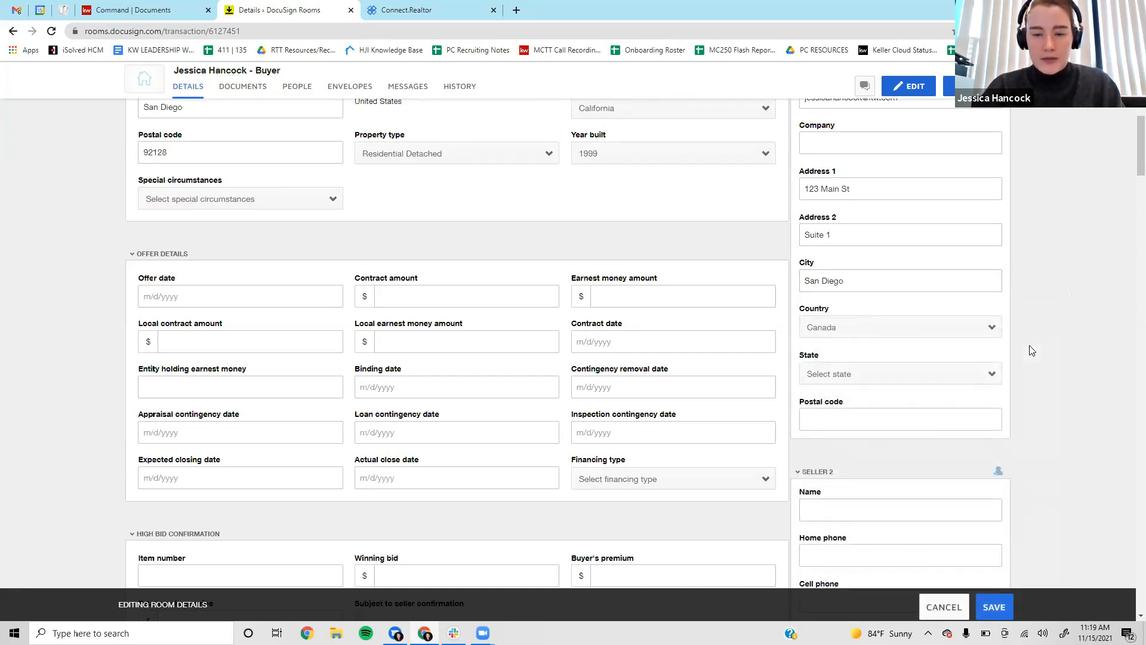
{"action": "left_click", "coordinate": [908, 326]}
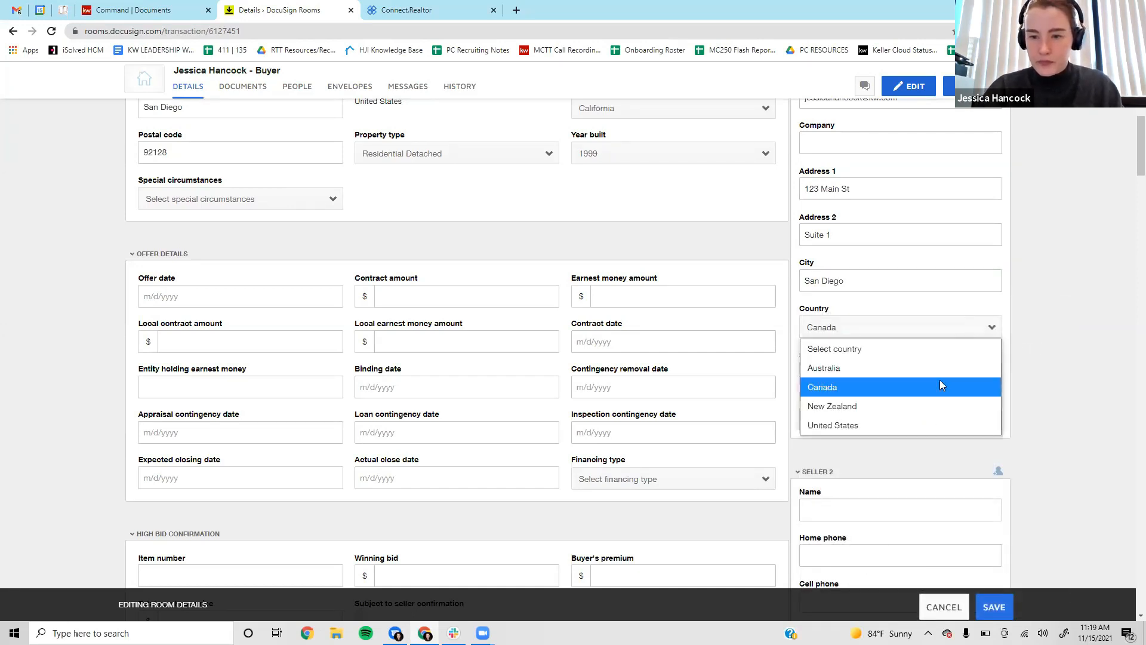
{"action": "left_click", "coordinate": [939, 422]}
{"action": "left_click", "coordinate": [880, 376]}
{"action": "key", "text": "Down"}
{"action": "key", "text": "Down"}
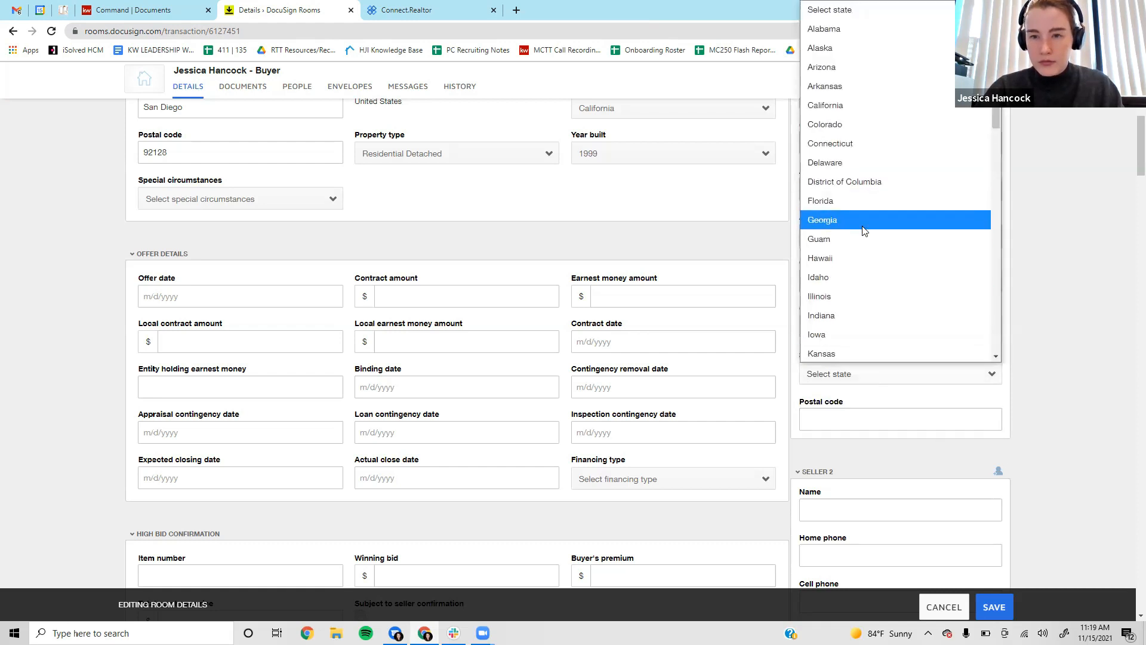
{"action": "left_click", "coordinate": [928, 105]}
{"action": "left_click", "coordinate": [855, 422]}
{"action": "type", "text": "92128"}
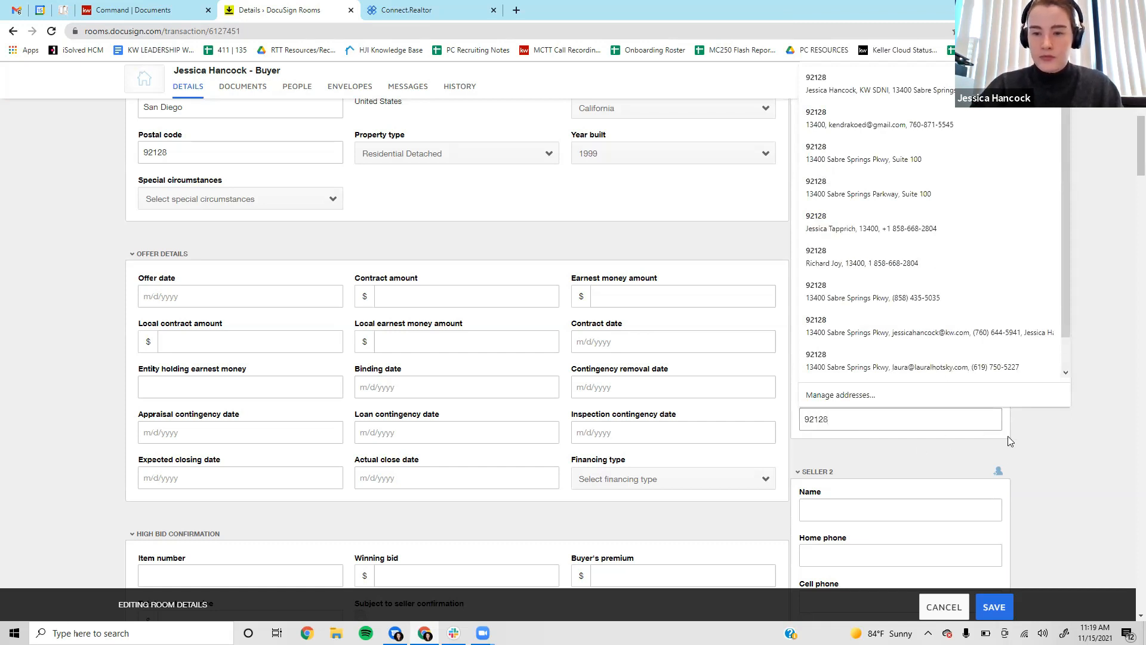
{"action": "left_click", "coordinate": [1043, 388]}
{"action": "scroll", "coordinate": [1030, 328], "scroll_direction": "down", "scroll_amount": 2}
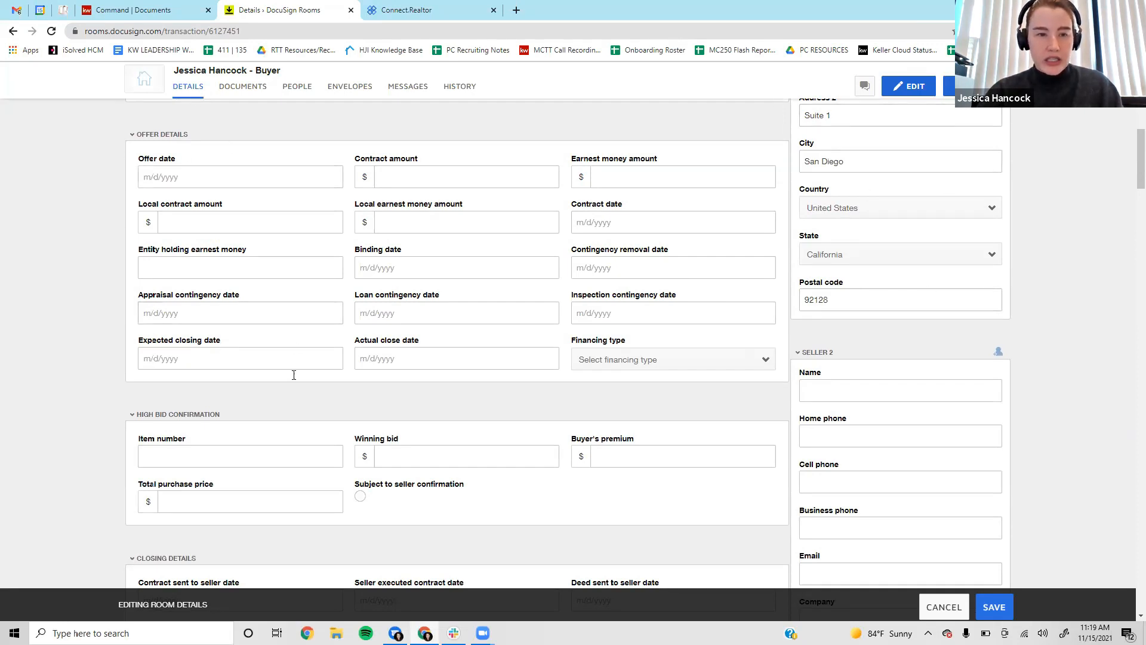
Set offer date 11/12/2021, contract amount 725000 and earnest money 3000.
{"action": "left_click", "coordinate": [227, 175]}
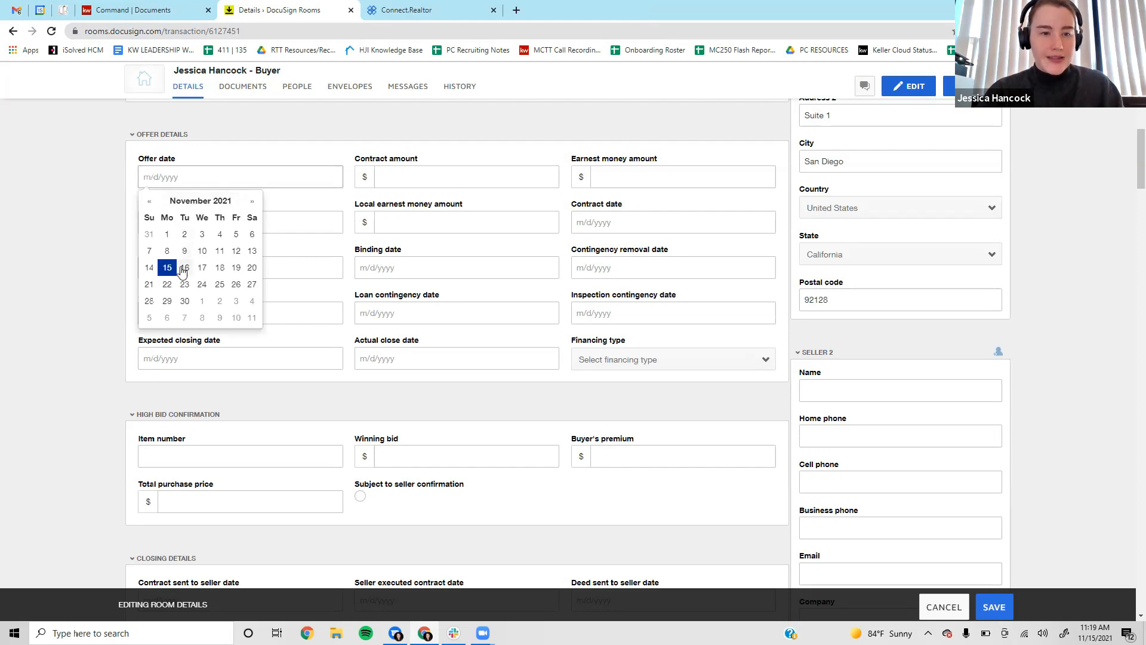
{"action": "left_click", "coordinate": [236, 253]}
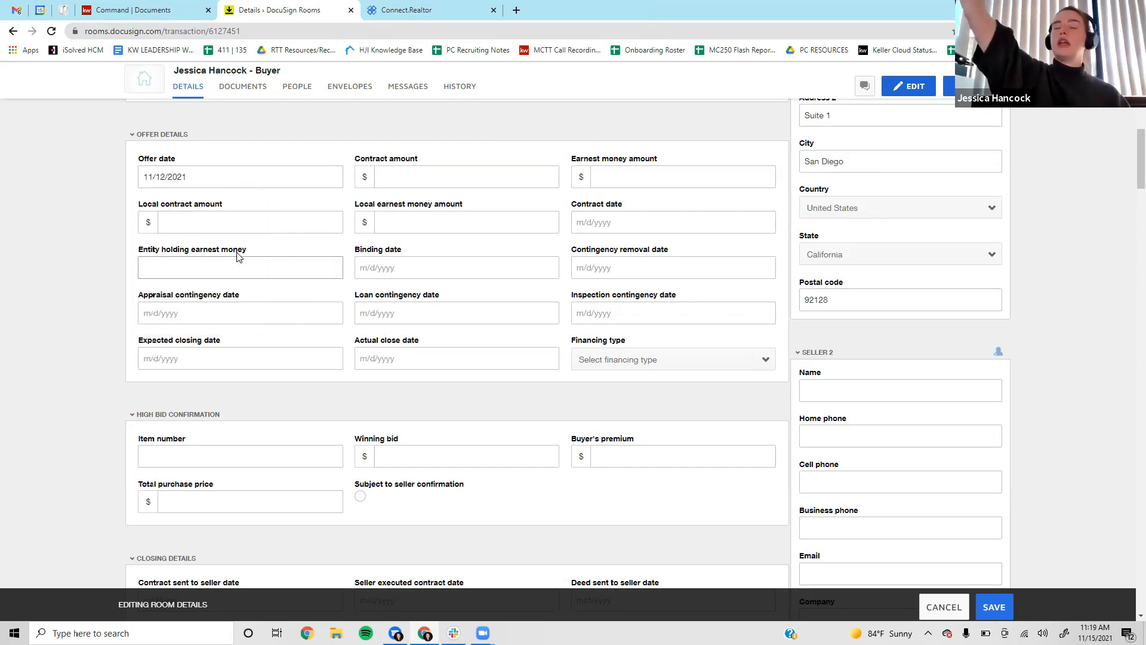
{"action": "left_click", "coordinate": [215, 175]}
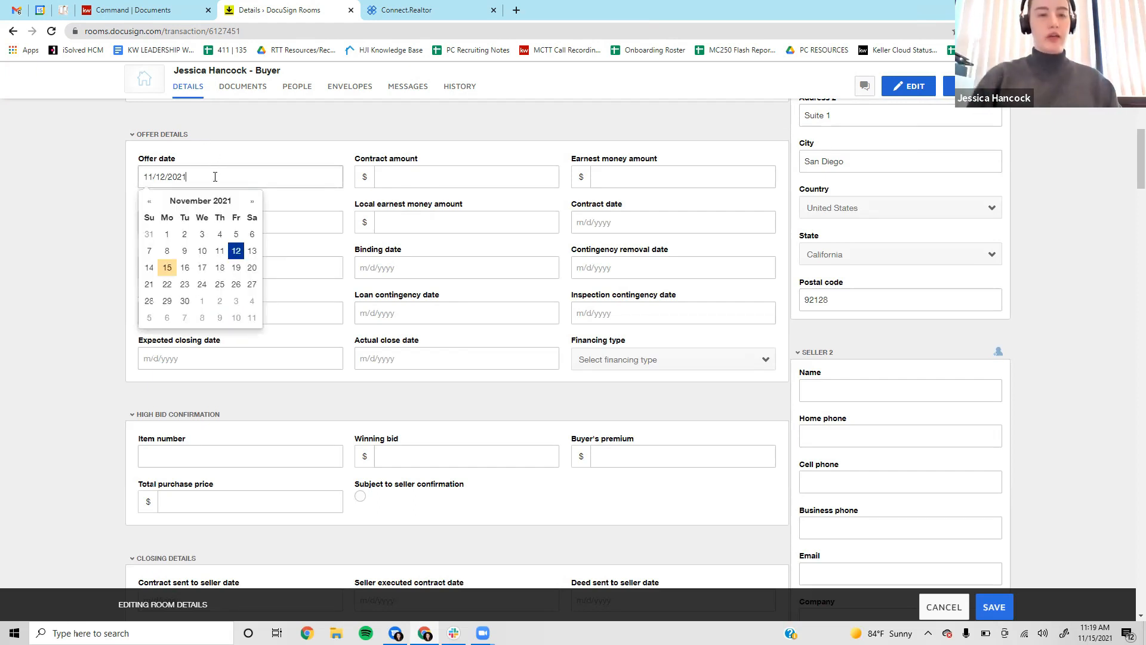
{"action": "left_click", "coordinate": [413, 169]}
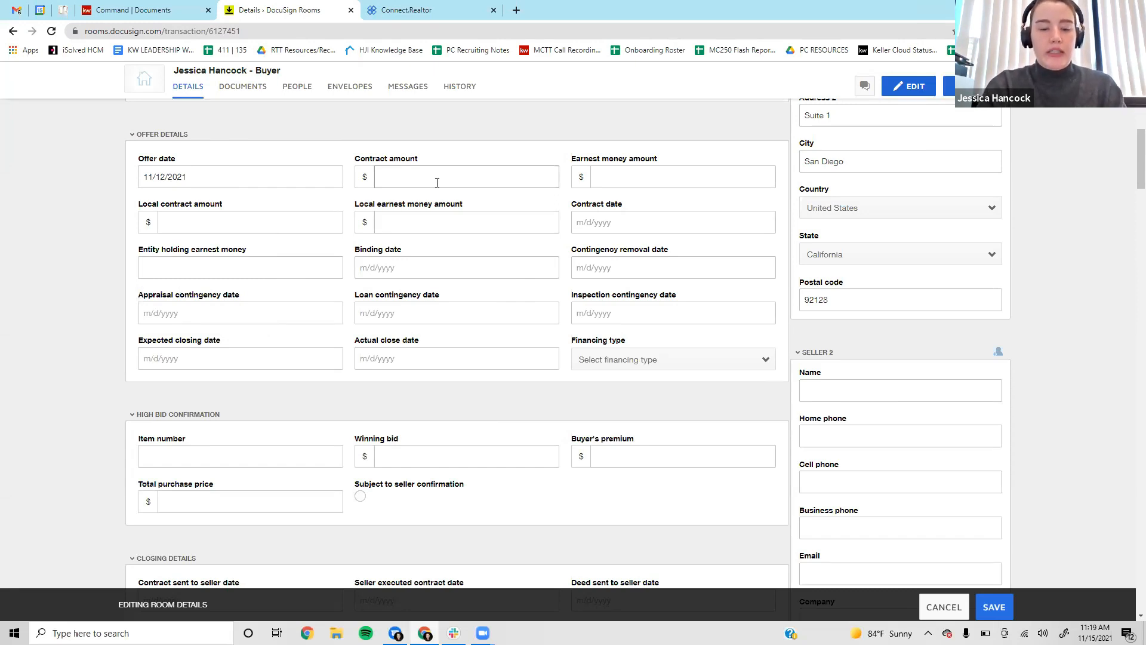
{"action": "type", "text": "725000"}
{"action": "key", "text": "Tab"}
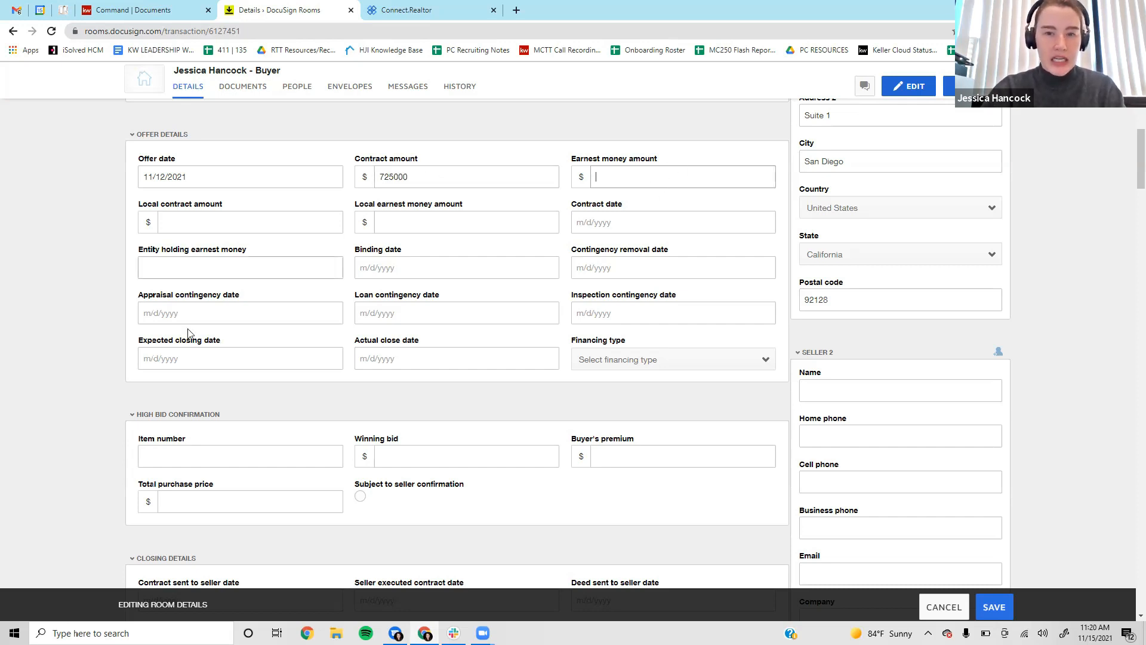
{"action": "type", "text": "3000"}
Set the local contract amount to 725000 and local earnest money to 3000.
{"action": "left_click", "coordinate": [186, 216]}
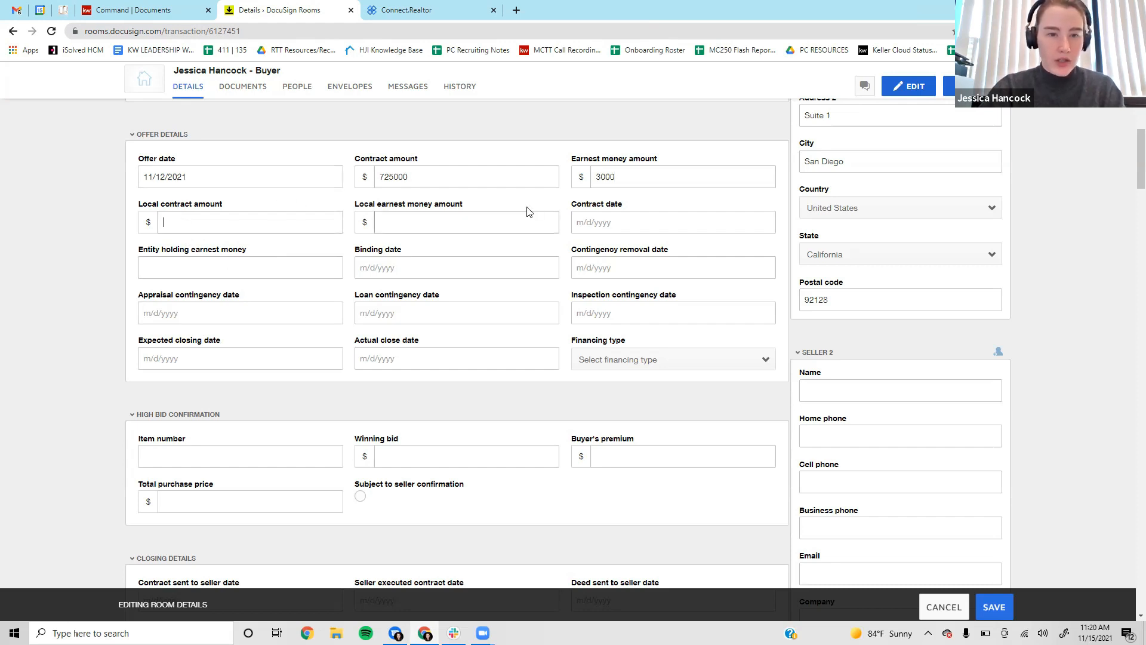
{"action": "left_click", "coordinate": [428, 173]}
{"action": "key", "text": "ctrl+a"}
{"action": "key", "text": "ctrl+c"}
{"action": "left_click", "coordinate": [185, 223]}
{"action": "key", "text": "ctrl+v"}
{"action": "left_click", "coordinate": [455, 224]}
{"action": "type", "text": "3000"}
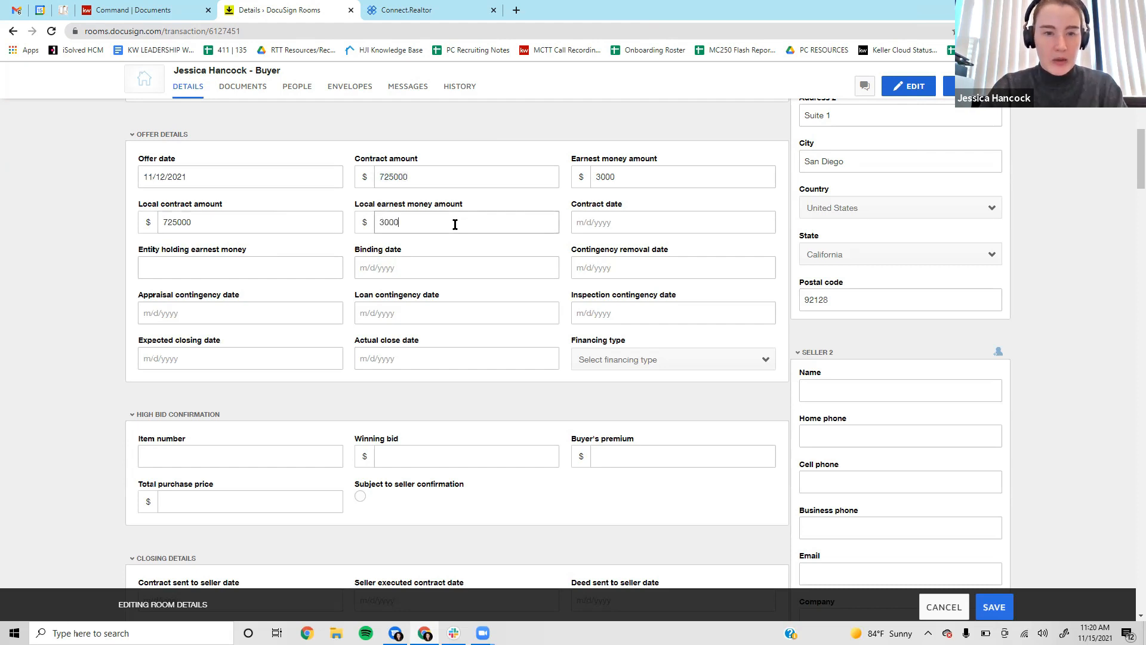
{"action": "key", "text": "Tab"}
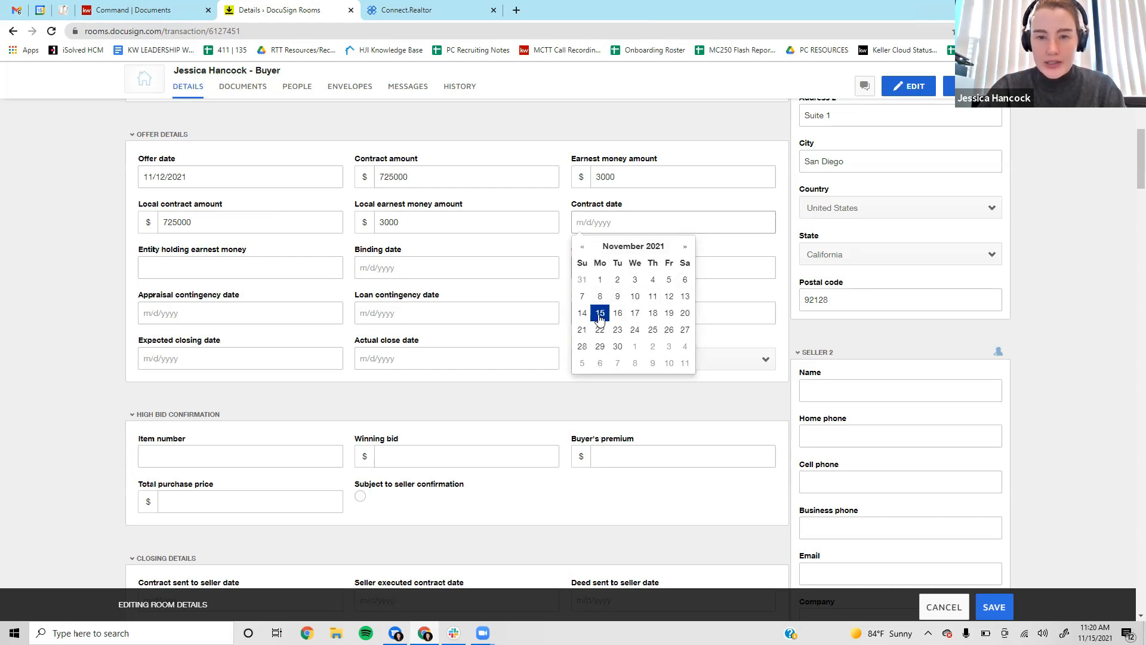
Set contract date 11/12/2021, expected closing 12/13/2021 and Conventional financing.
{"action": "left_click", "coordinate": [669, 297]}
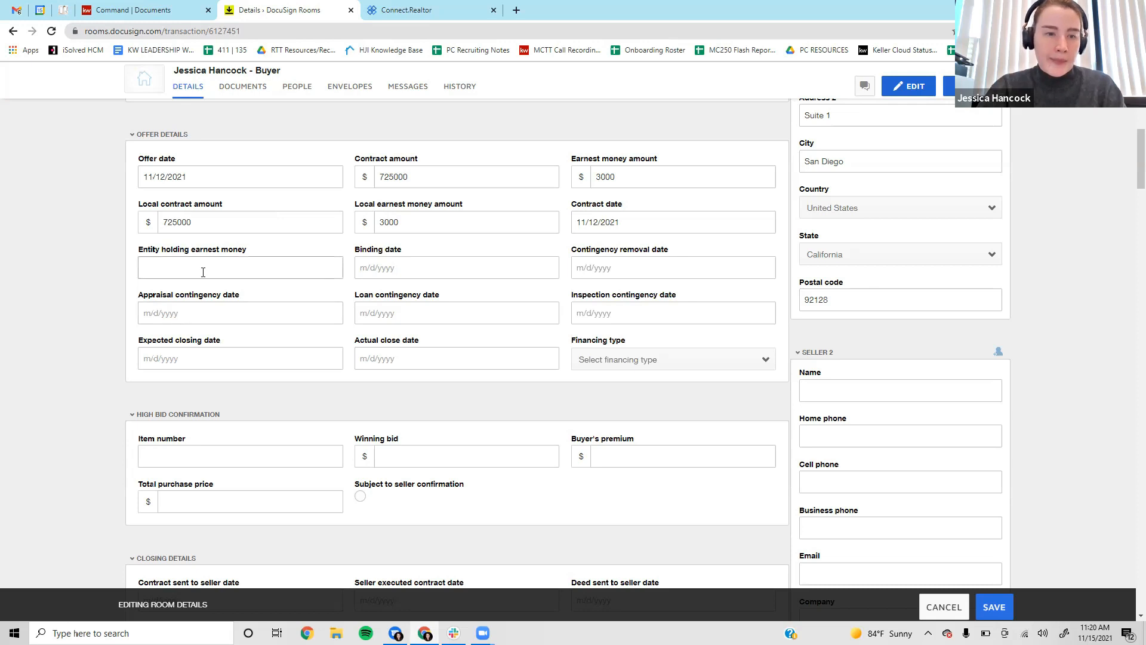
{"action": "left_click", "coordinate": [455, 264]}
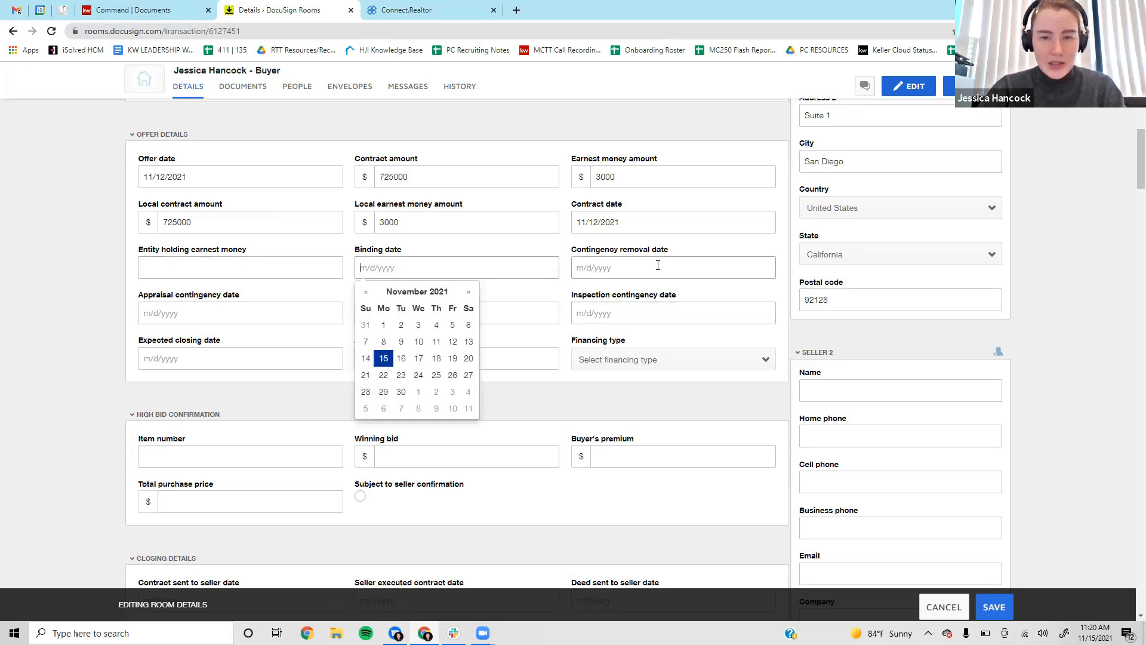
{"action": "left_click", "coordinate": [716, 289]}
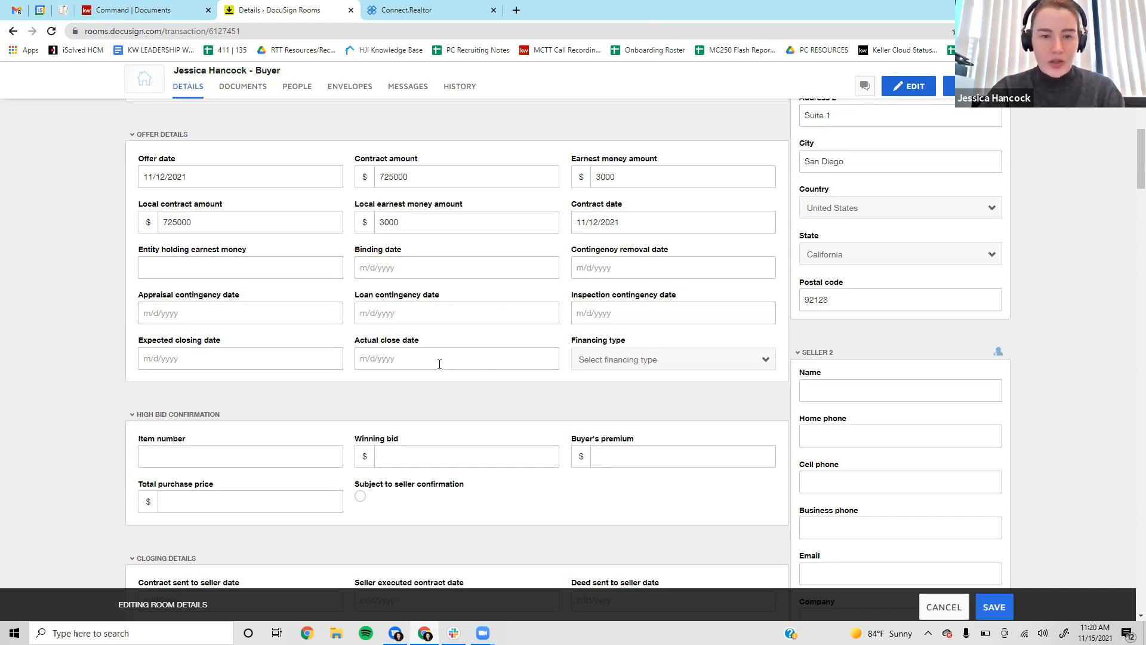
{"action": "left_click", "coordinate": [412, 360]}
{"action": "left_click", "coordinate": [243, 368]}
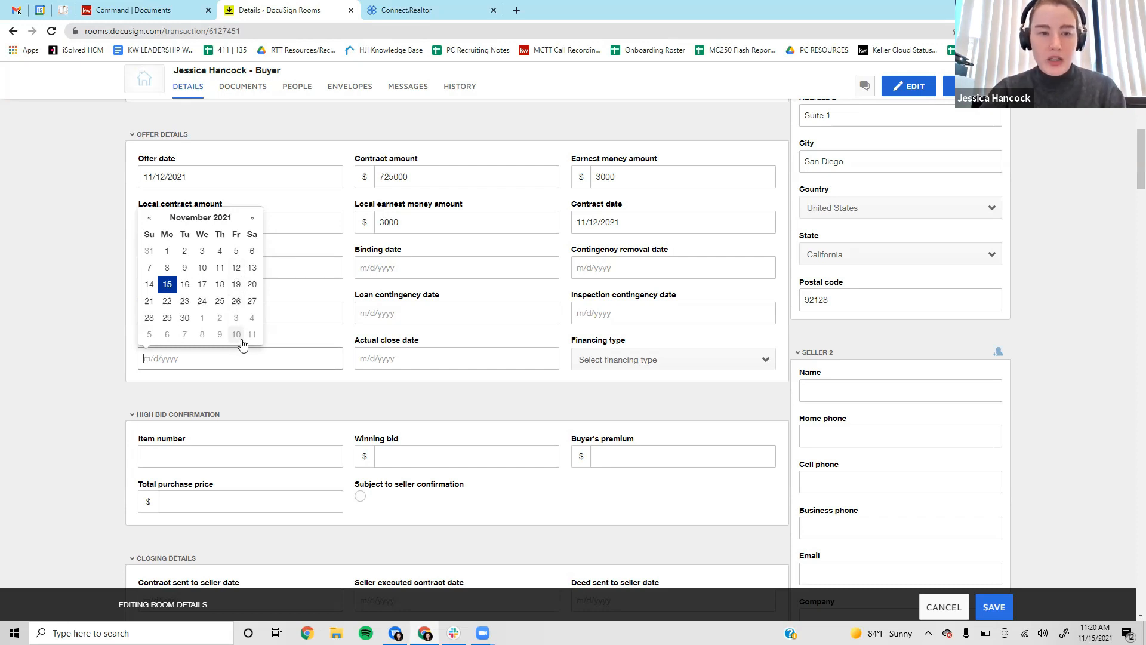
{"action": "left_click", "coordinate": [251, 220]}
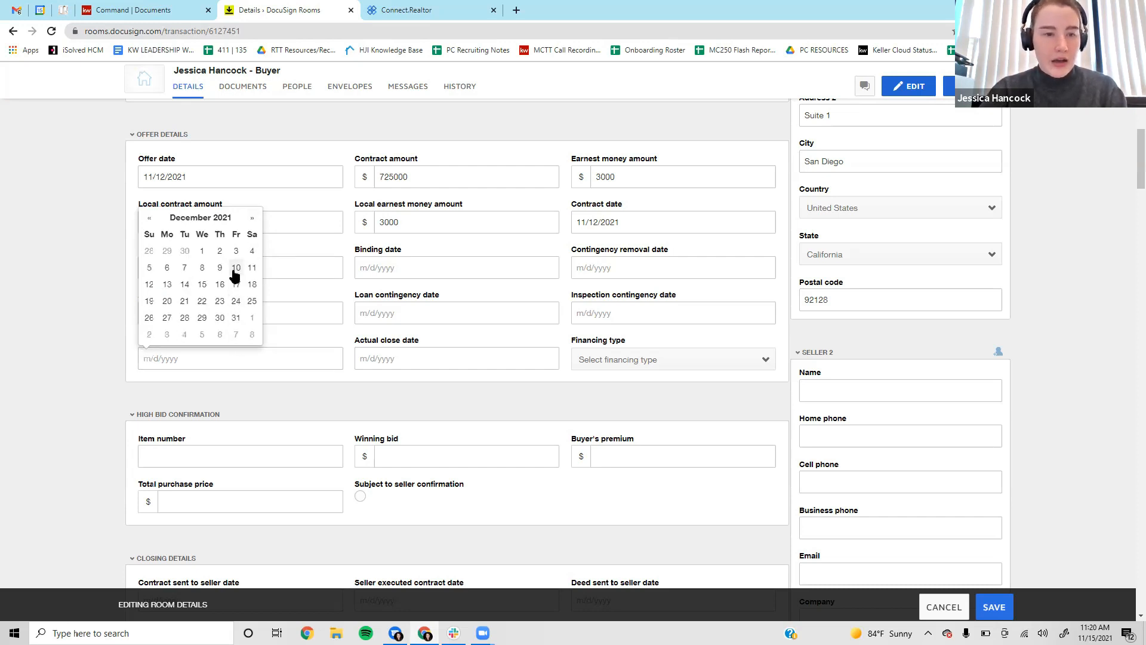
{"action": "left_click", "coordinate": [167, 284]}
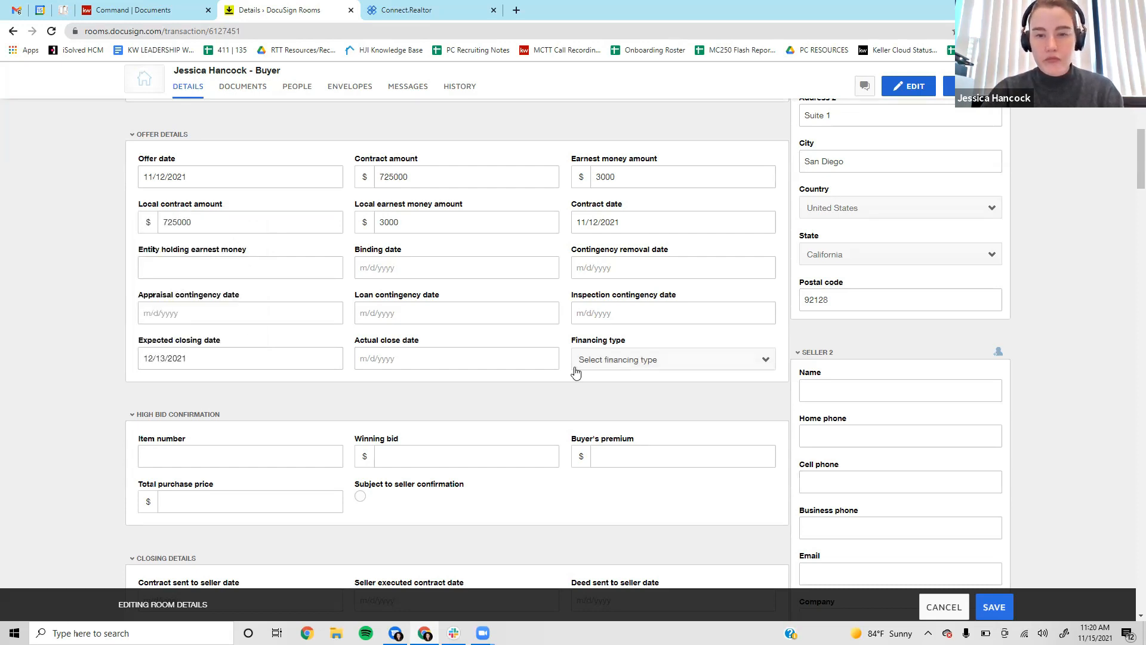
{"action": "left_click", "coordinate": [717, 358]}
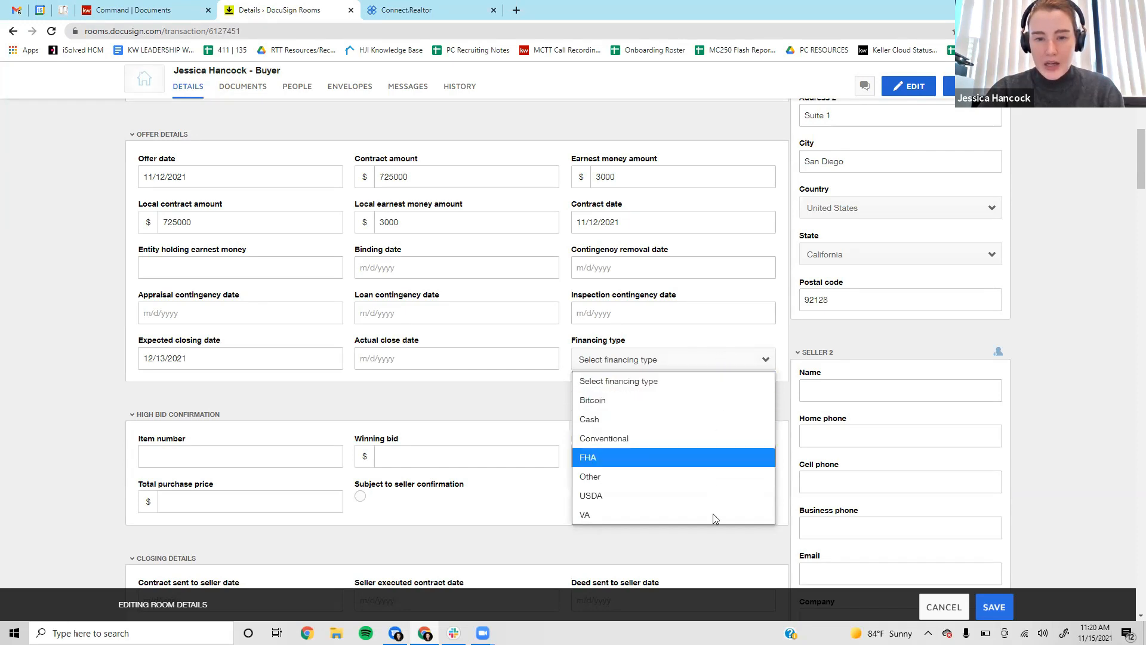
{"action": "left_click", "coordinate": [688, 439]}
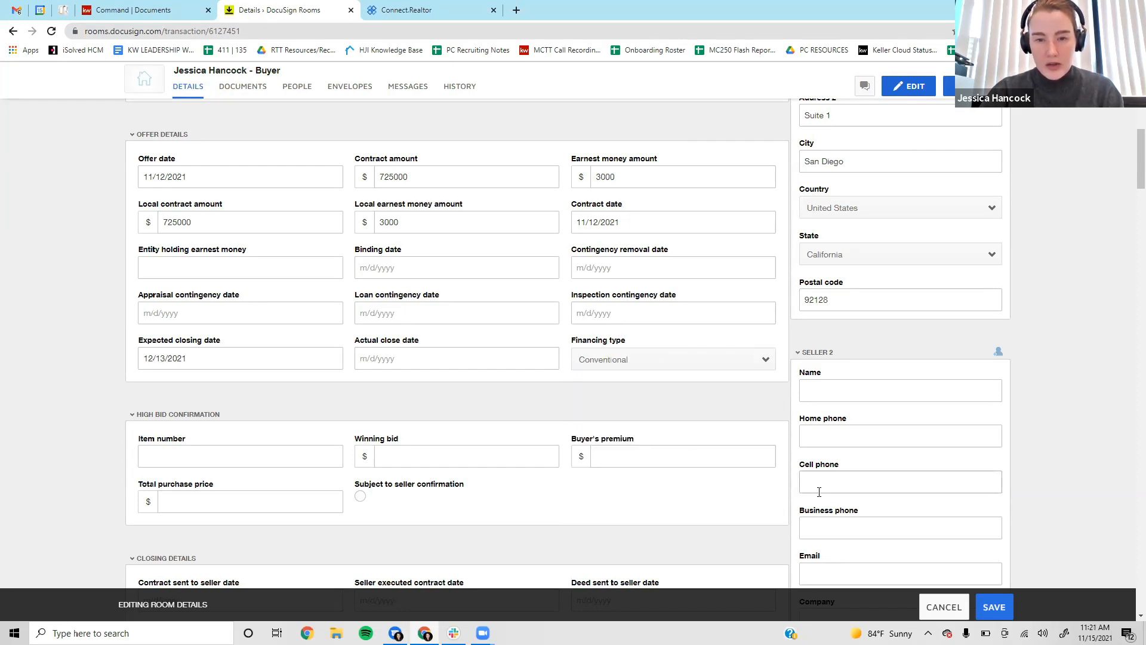
Enter Seller 2's full name and e-mail address.
{"action": "scroll", "coordinate": [739, 397], "scroll_direction": "down", "scroll_amount": 5}
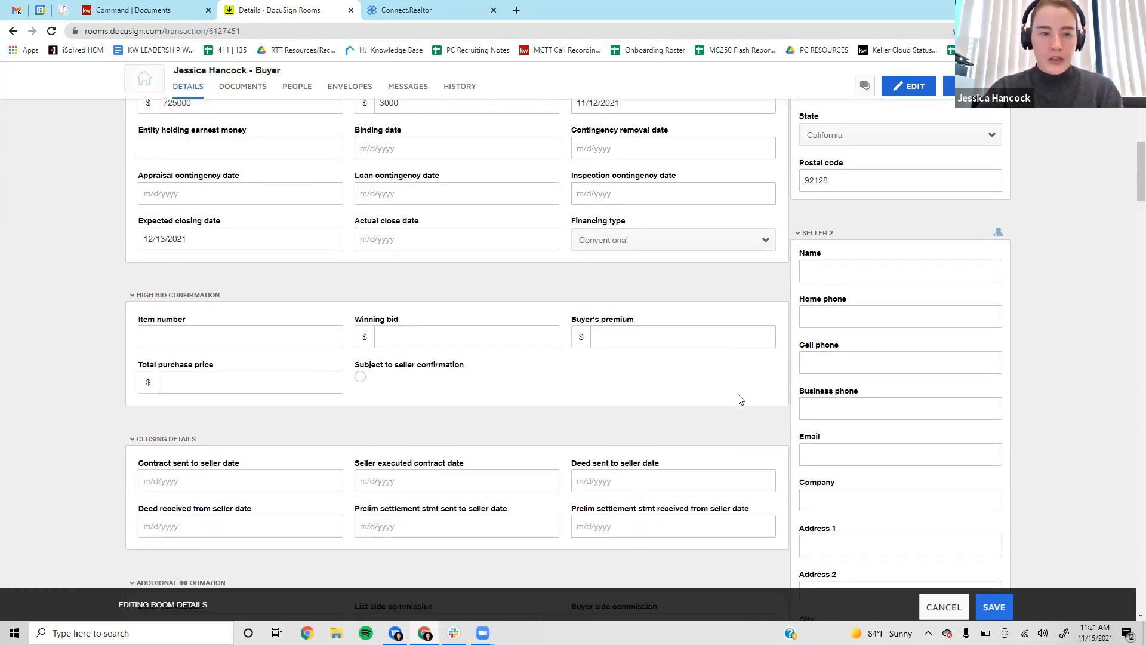
{"action": "scroll", "coordinate": [737, 382], "scroll_direction": "up", "scroll_amount": 1}
{"action": "left_click", "coordinate": [860, 153]}
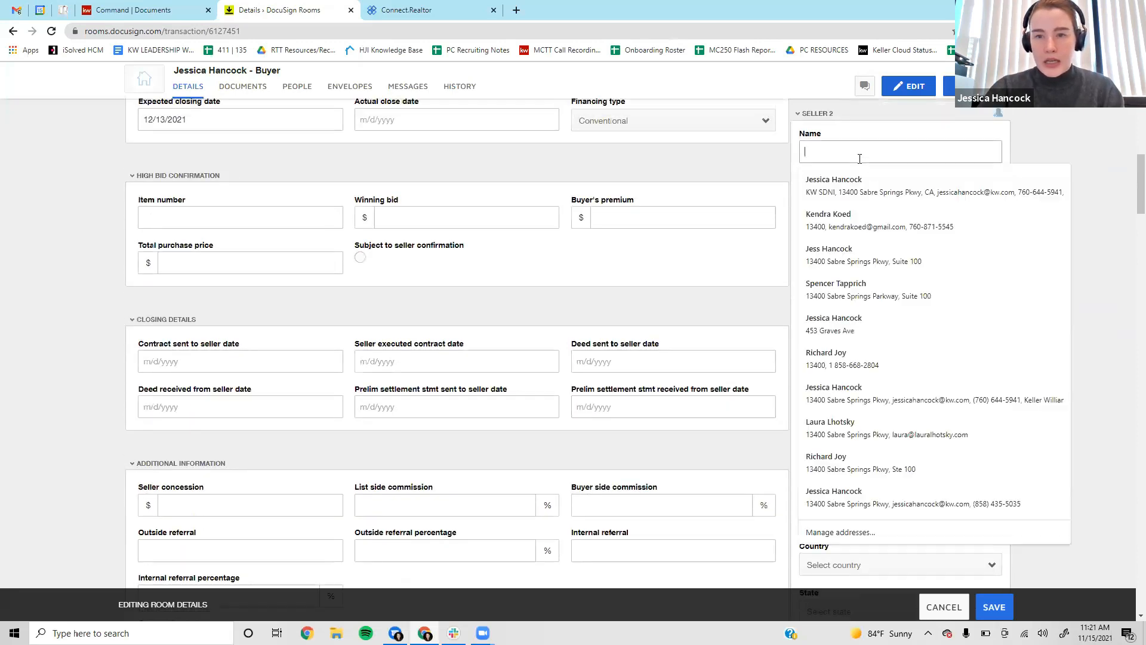
{"action": "type", "text": "Mary "}
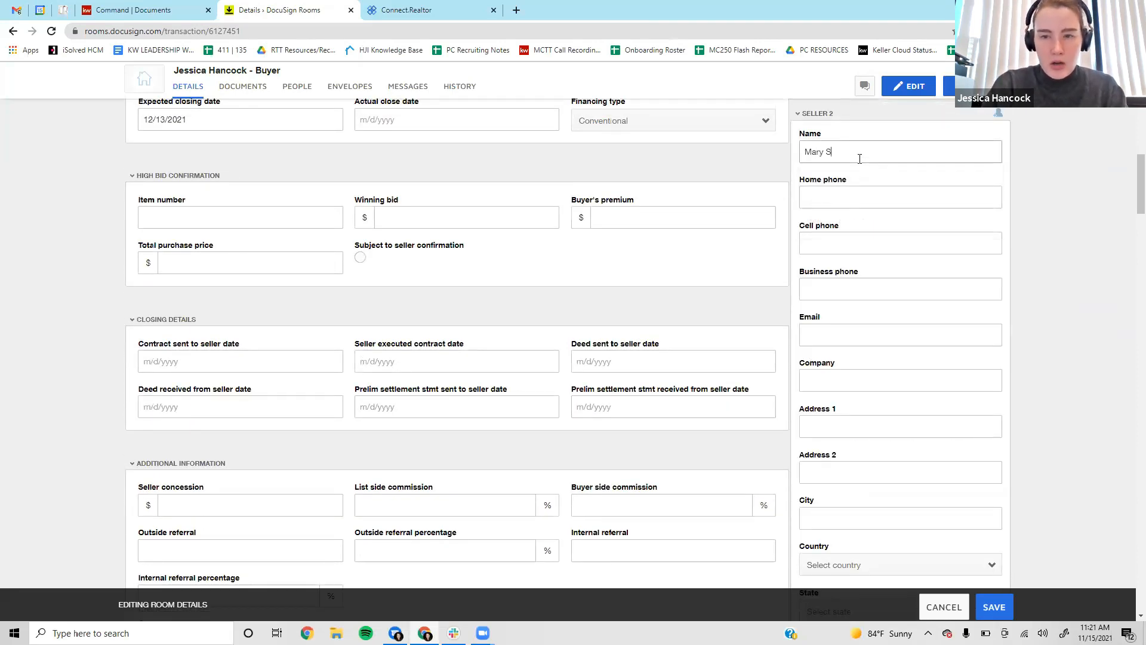
{"action": "type", "text": "Schmom"}
{"action": "key", "text": "Tab"}
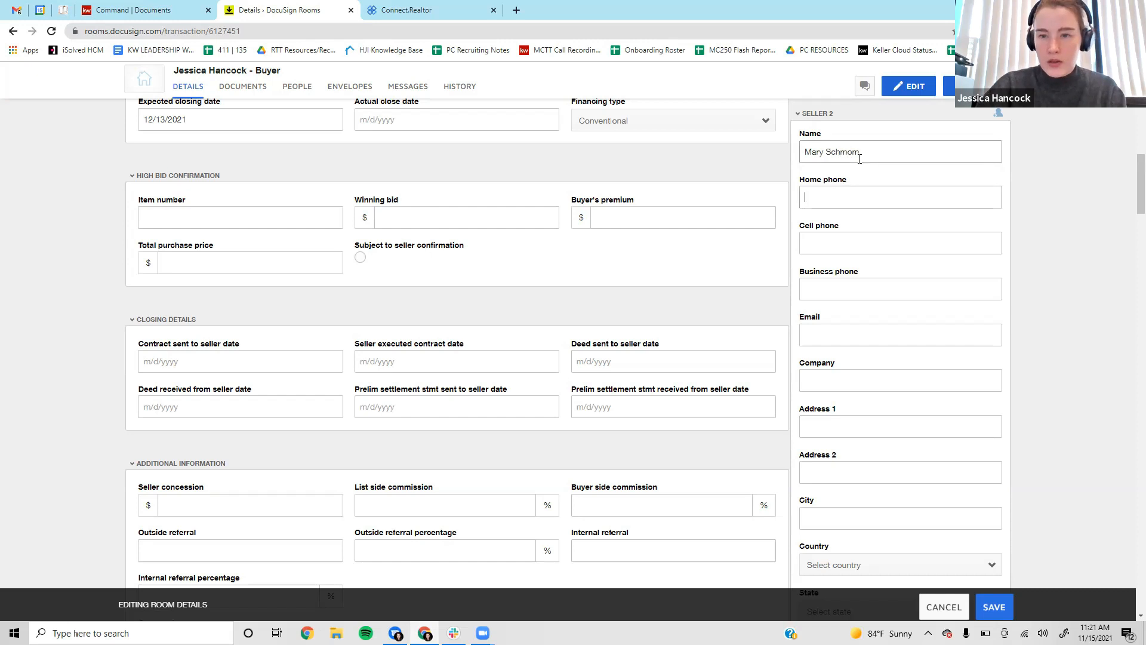
{"action": "left_click", "coordinate": [859, 157]}
{"action": "scroll", "coordinate": [882, 141], "scroll_direction": "down", "scroll_amount": 2}
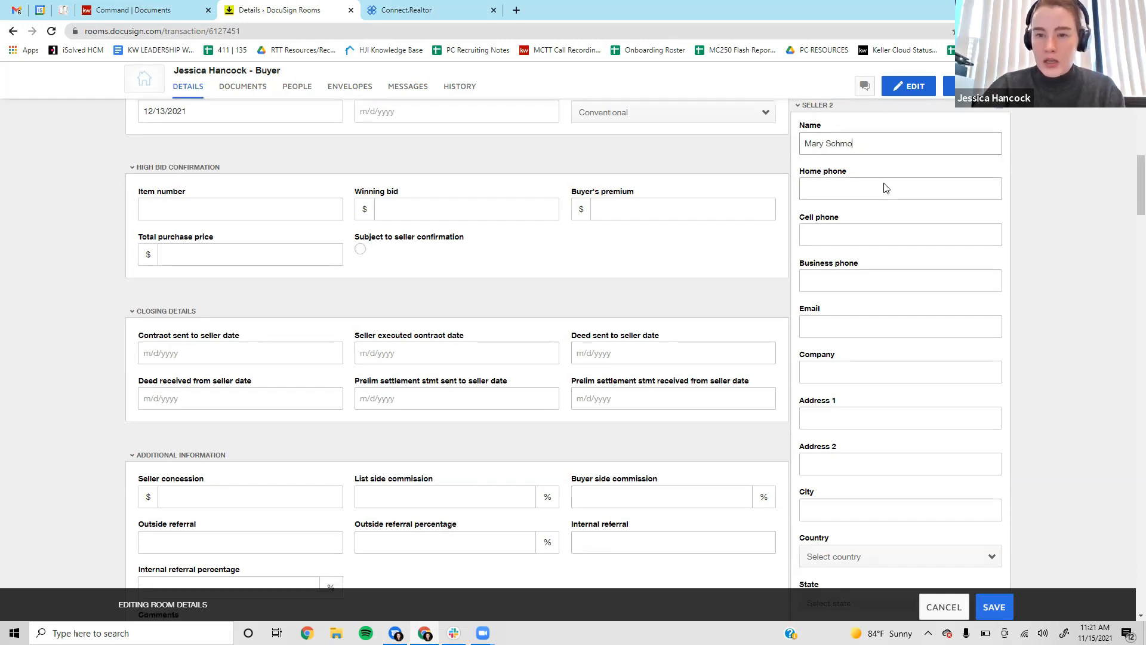
{"action": "left_click", "coordinate": [863, 210]}
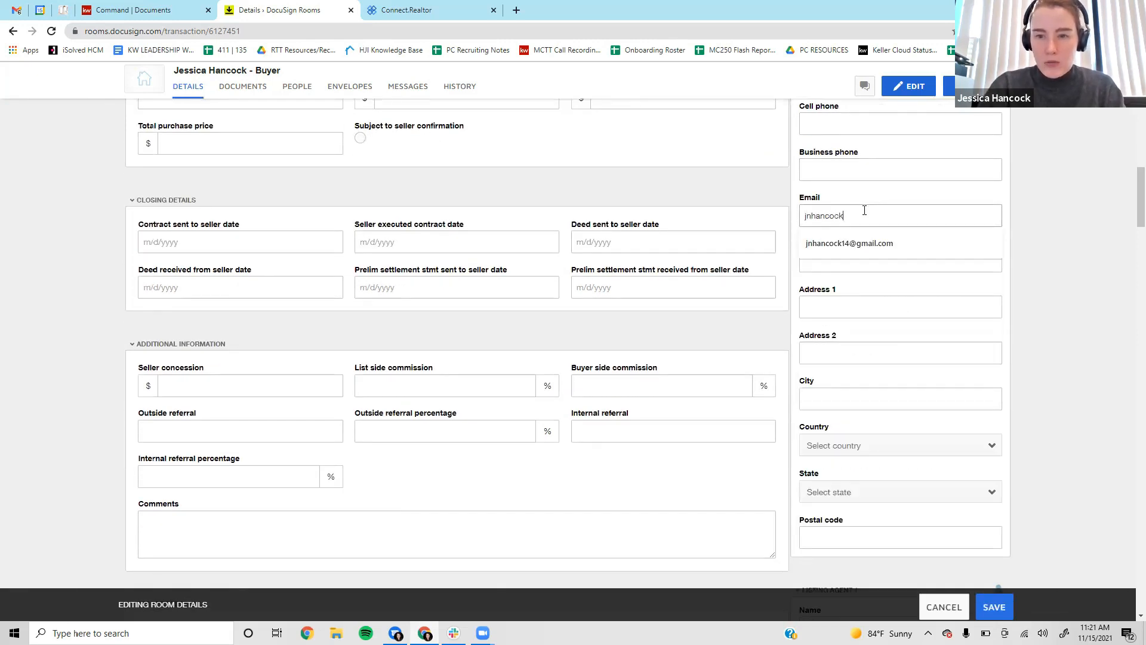
{"action": "scroll", "coordinate": [884, 177], "scroll_direction": "down", "scroll_amount": 3}
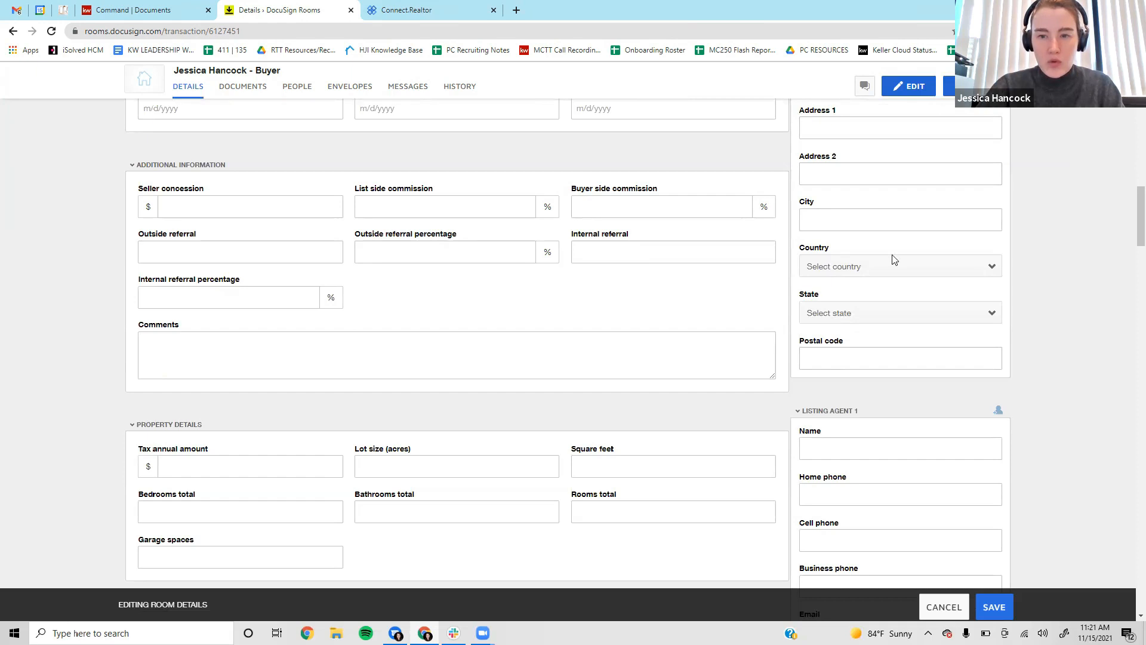
Enter 2.5% for both the buyer side and list side commissions.
{"action": "scroll", "coordinate": [894, 259], "scroll_direction": "down", "scroll_amount": 1}
{"action": "scroll", "coordinate": [885, 297], "scroll_direction": "down", "scroll_amount": 1}
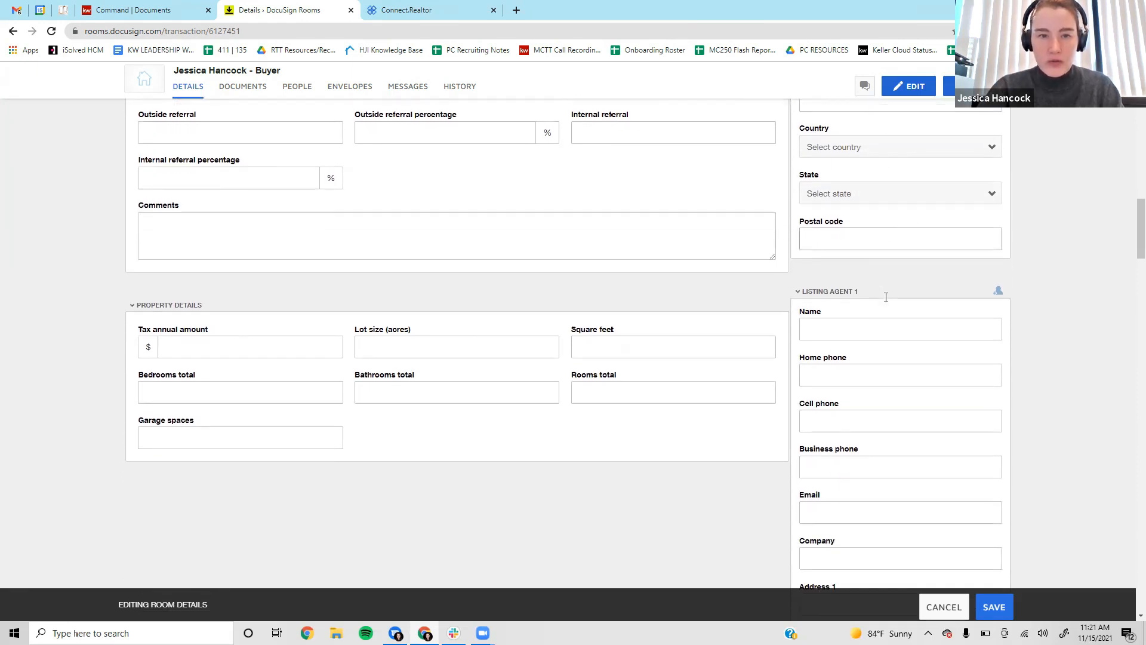
{"action": "scroll", "coordinate": [883, 301], "scroll_direction": "up", "scroll_amount": 2}
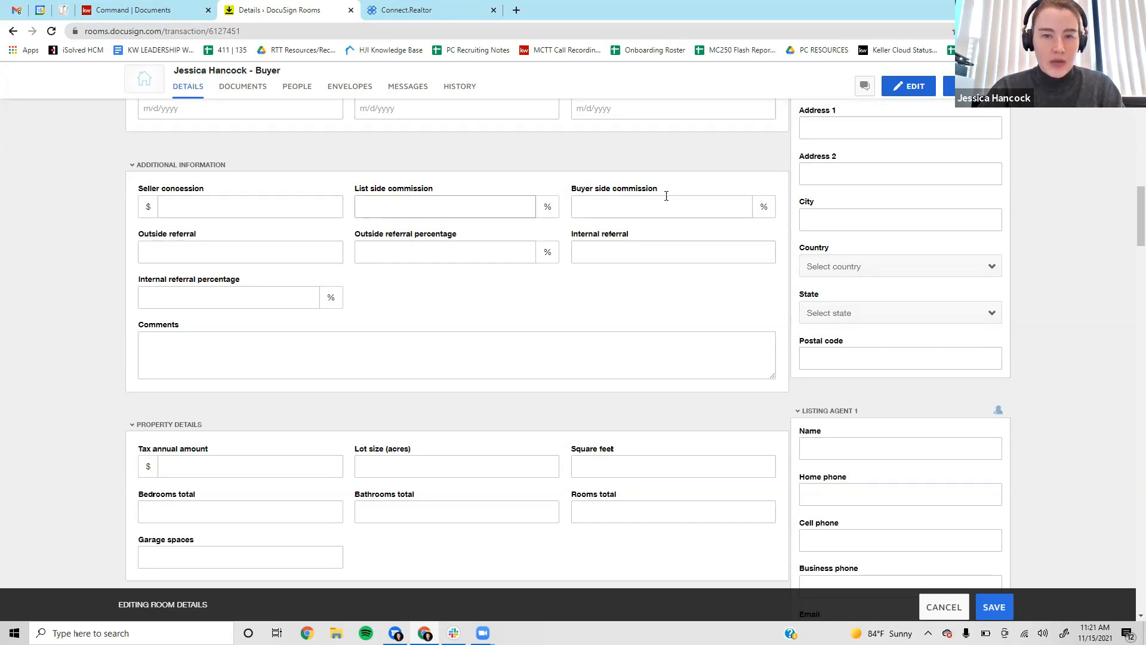
{"action": "left_click", "coordinate": [693, 204]}
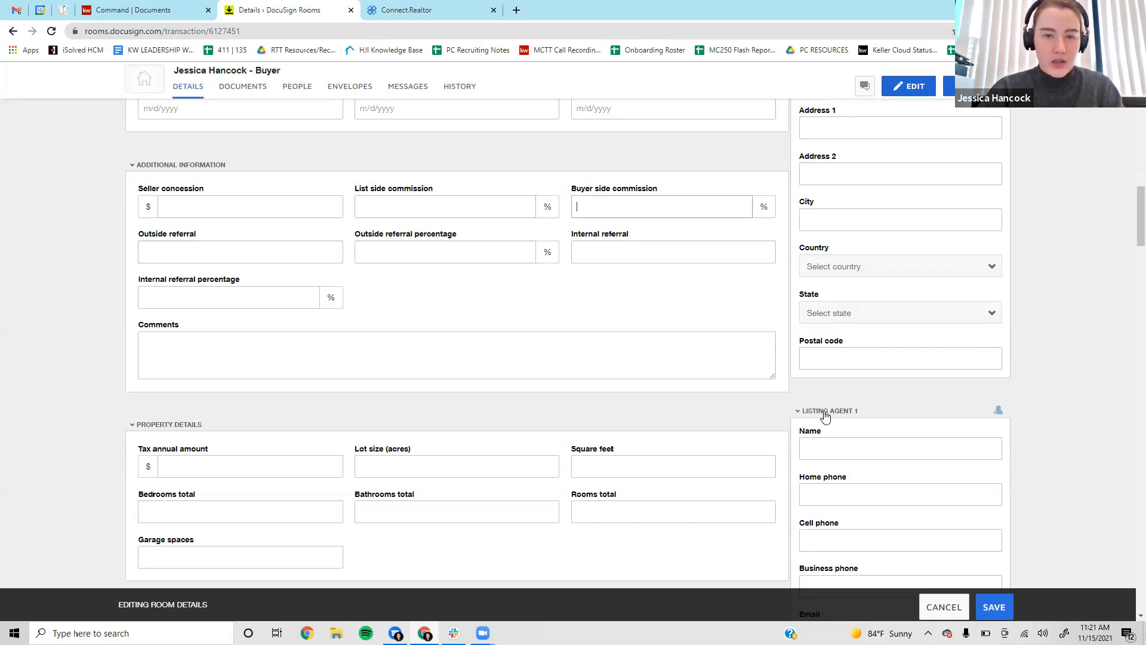
{"action": "type", "text": "2.5"}
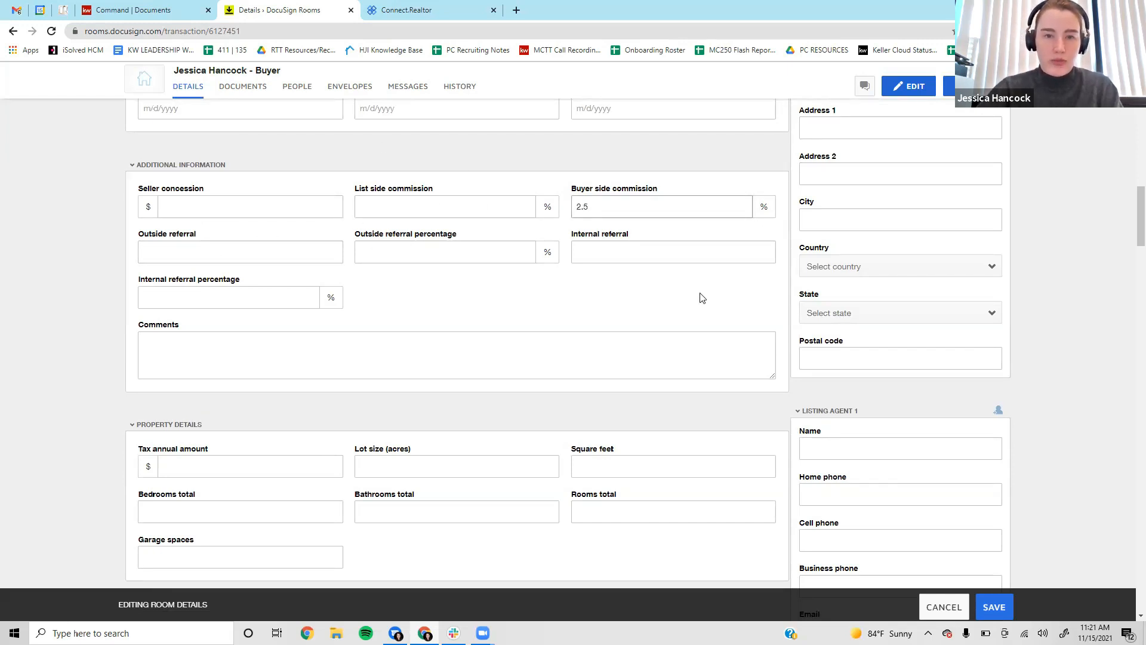
{"action": "left_click", "coordinate": [402, 207]}
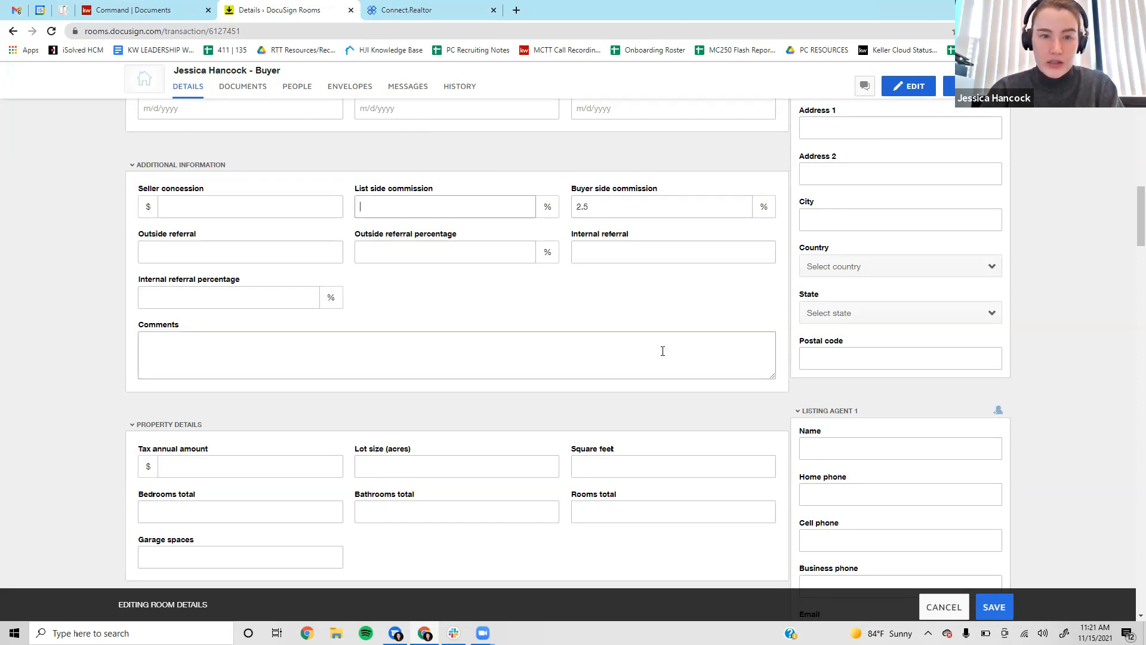
{"action": "type", "text": "2.5"}
{"action": "left_click", "coordinate": [561, 316]}
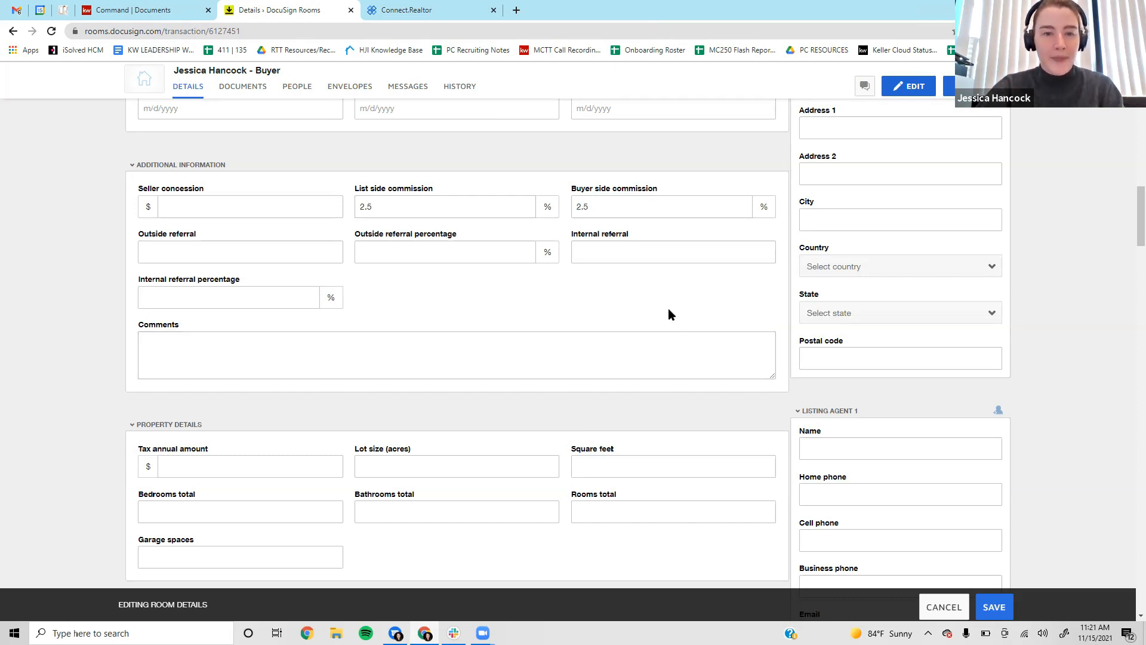
{"action": "scroll", "coordinate": [668, 308], "scroll_direction": "down", "scroll_amount": 1}
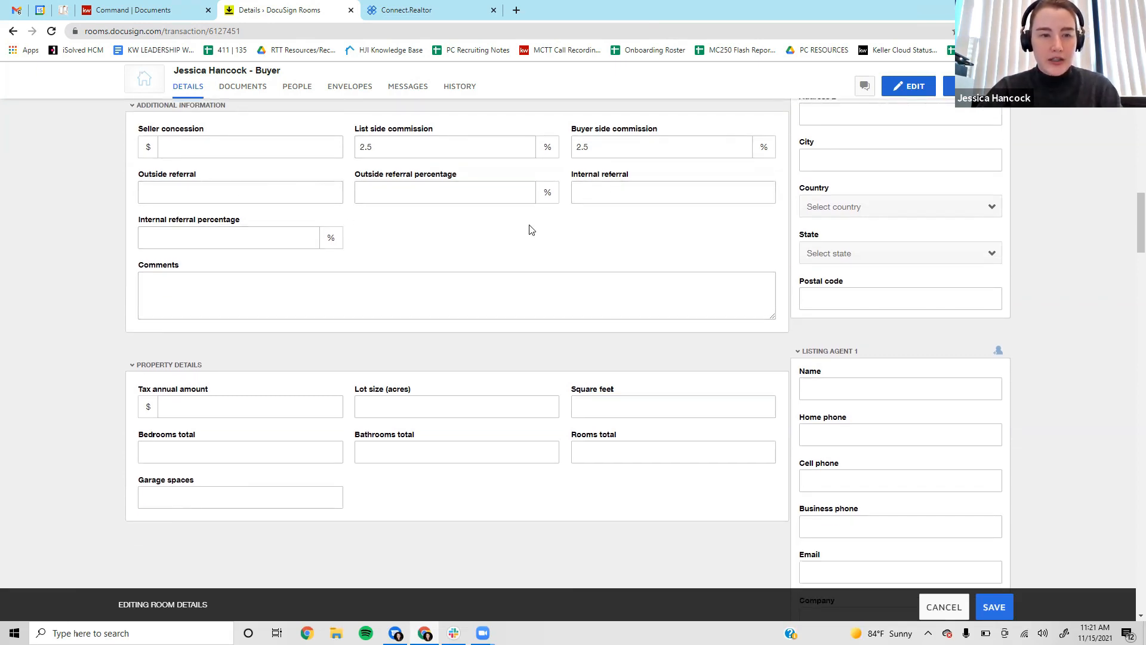
{"action": "scroll", "coordinate": [639, 302], "scroll_direction": "down", "scroll_amount": 3}
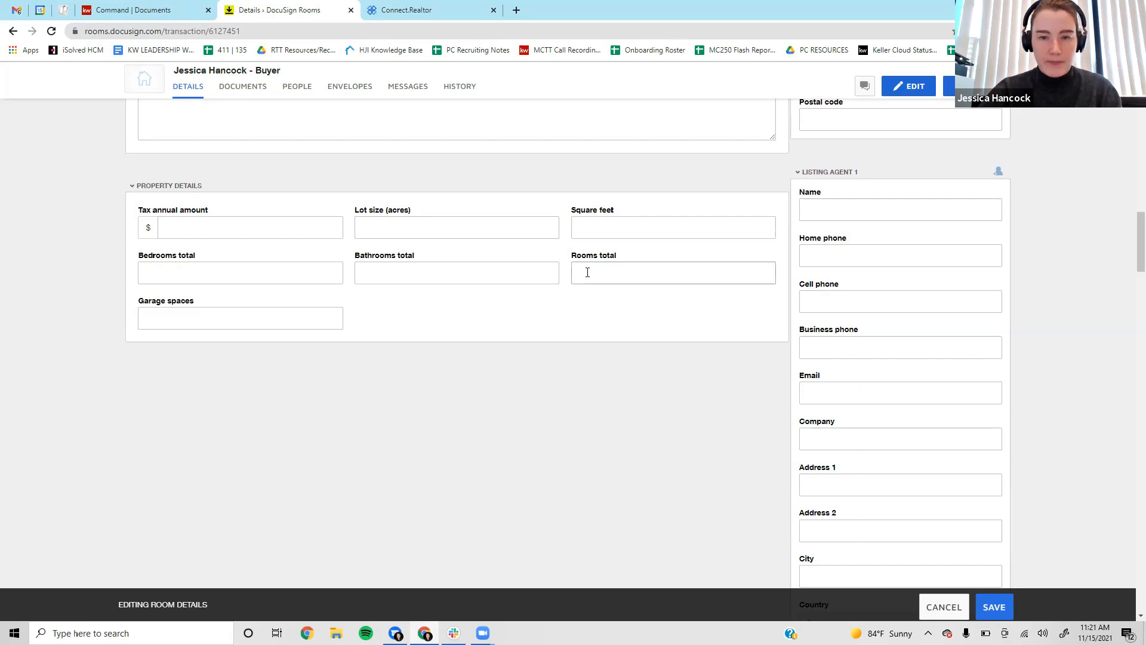
Fill Property Details: 4 bedrooms, 3 bathrooms, 8 rooms, 1 garage space, 2000 square feet.
{"action": "left_click", "coordinate": [296, 278]}
{"action": "type", "text": "4"}
{"action": "key", "text": "Tab"}
{"action": "key", "text": "Tab"}
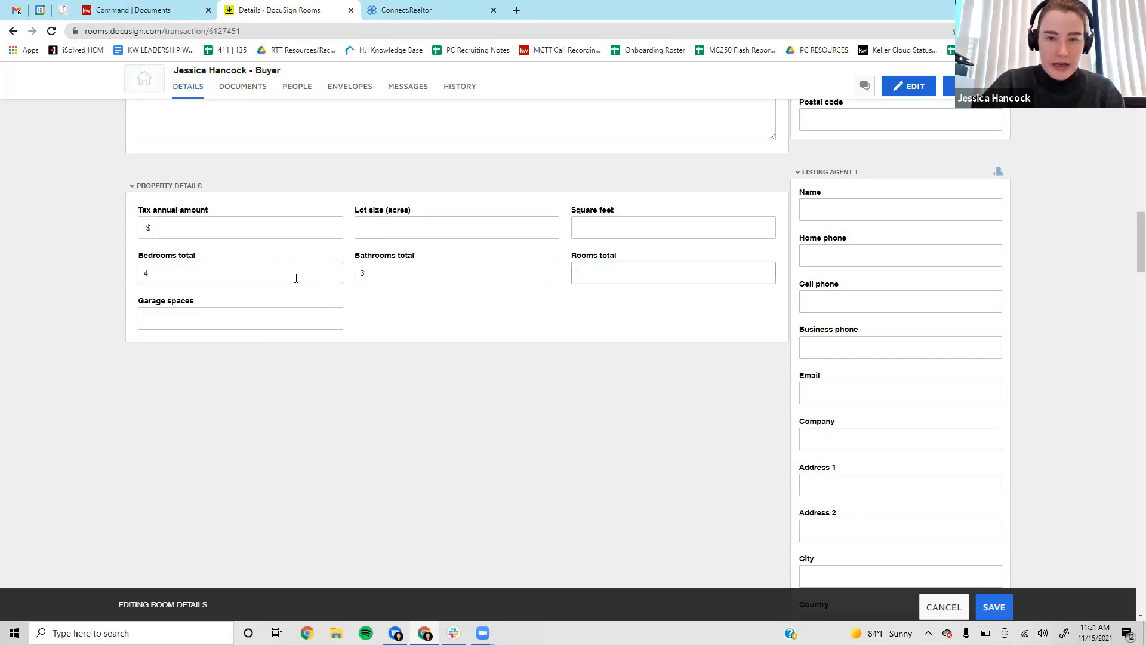
{"action": "key", "text": "Tab"}
{"action": "type", "text": "1"}
{"action": "left_click", "coordinate": [452, 335]}
{"action": "left_click", "coordinate": [729, 227]}
{"action": "type", "text": "20000"}
{"action": "left_click", "coordinate": [721, 334]}
Collapse the Seller 2 section, dismissing the contact suggestions.
{"action": "left_click", "coordinate": [887, 214]}
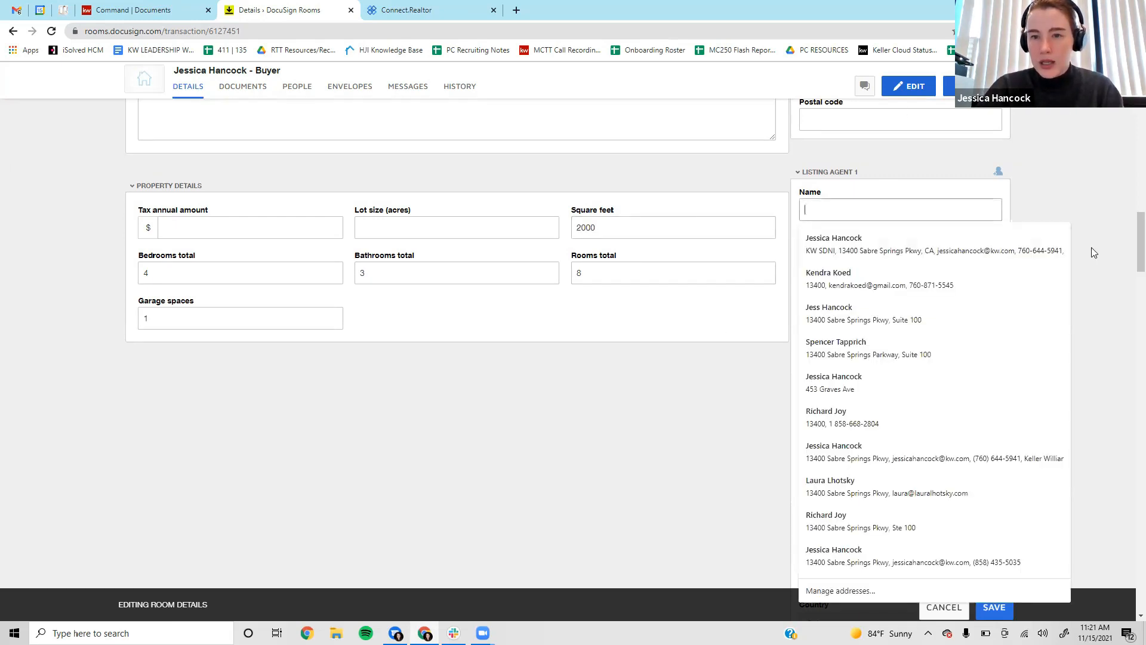
{"action": "left_click", "coordinate": [1060, 200]}
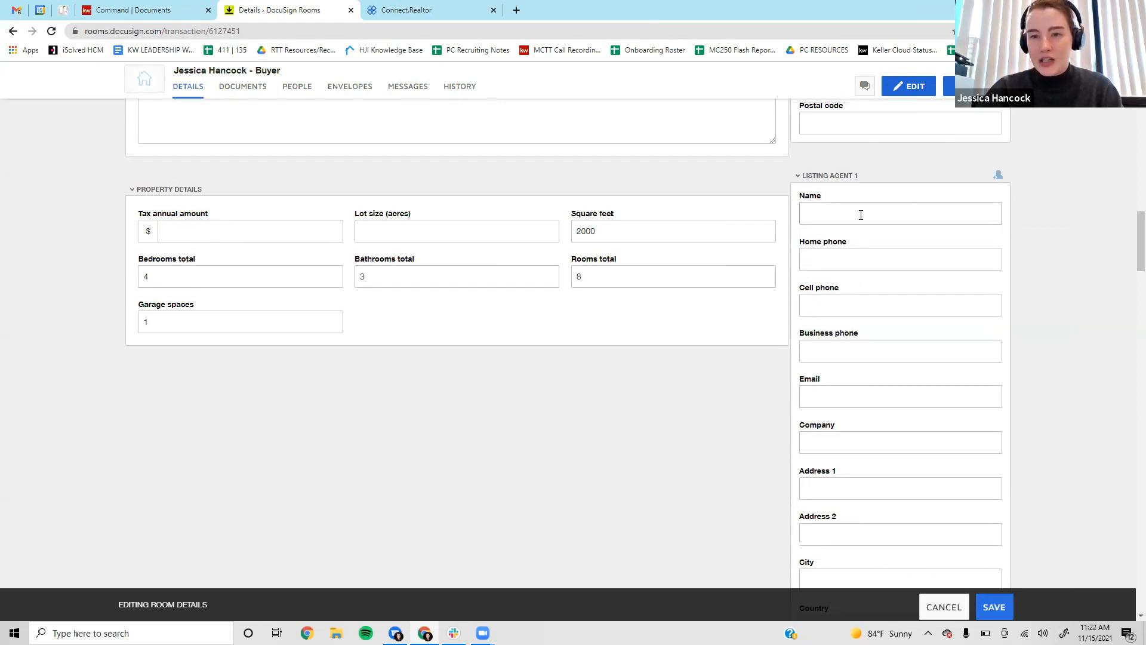
{"action": "scroll", "coordinate": [1074, 370], "scroll_direction": "up", "scroll_amount": 3}
{"action": "scroll", "coordinate": [904, 398], "scroll_direction": "up", "scroll_amount": 7}
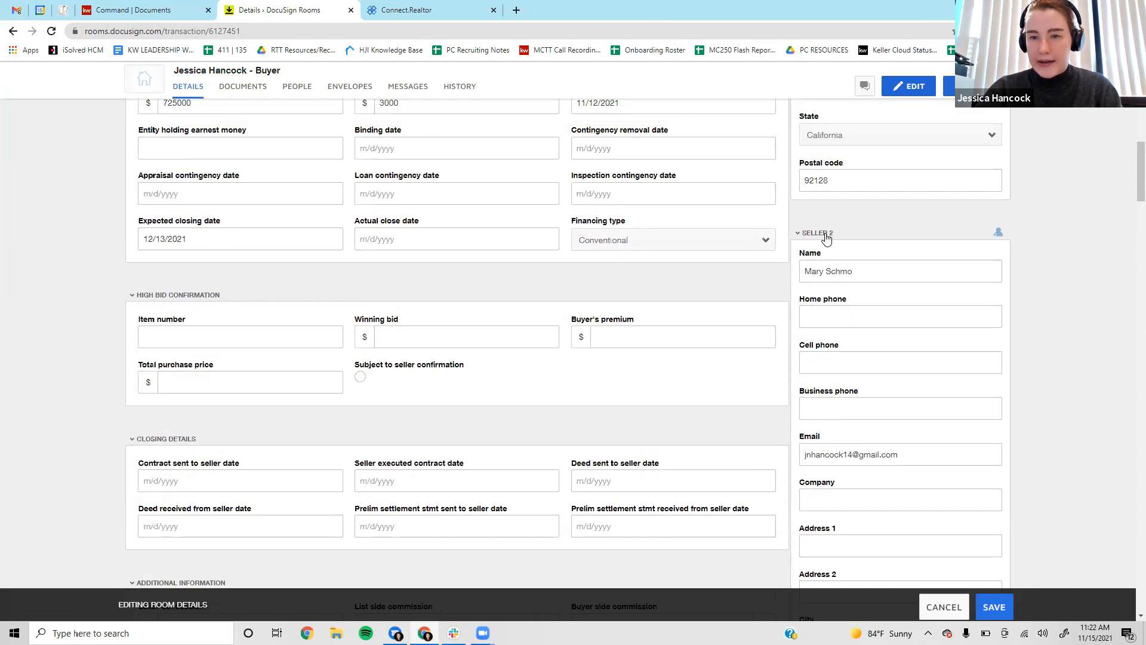
{"action": "left_click", "coordinate": [819, 234]}
{"action": "left_click", "coordinate": [819, 234]}
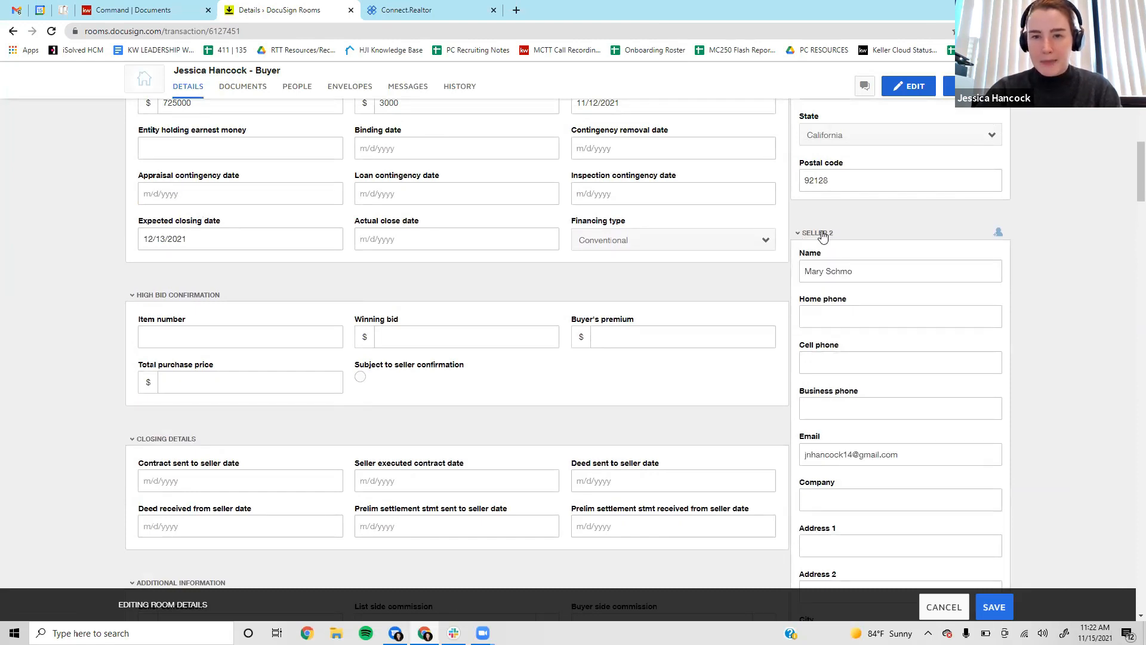
{"action": "left_click", "coordinate": [818, 235]}
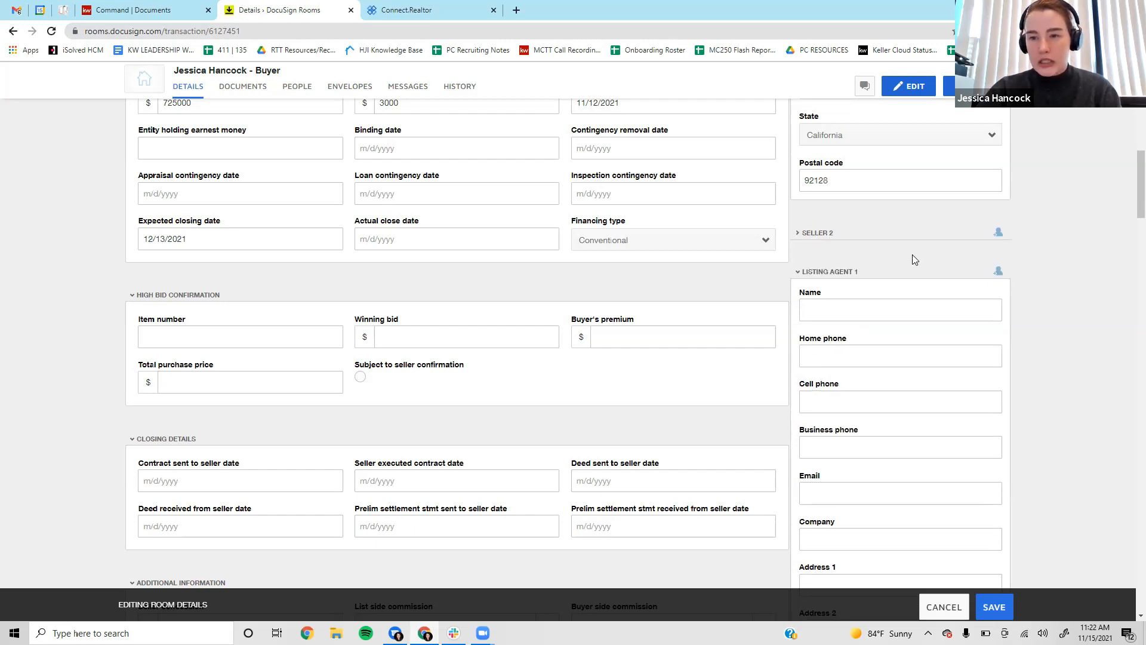
{"action": "scroll", "coordinate": [834, 281], "scroll_direction": "down", "scroll_amount": 3}
{"action": "scroll", "coordinate": [763, 217], "scroll_direction": "up", "scroll_amount": 2}
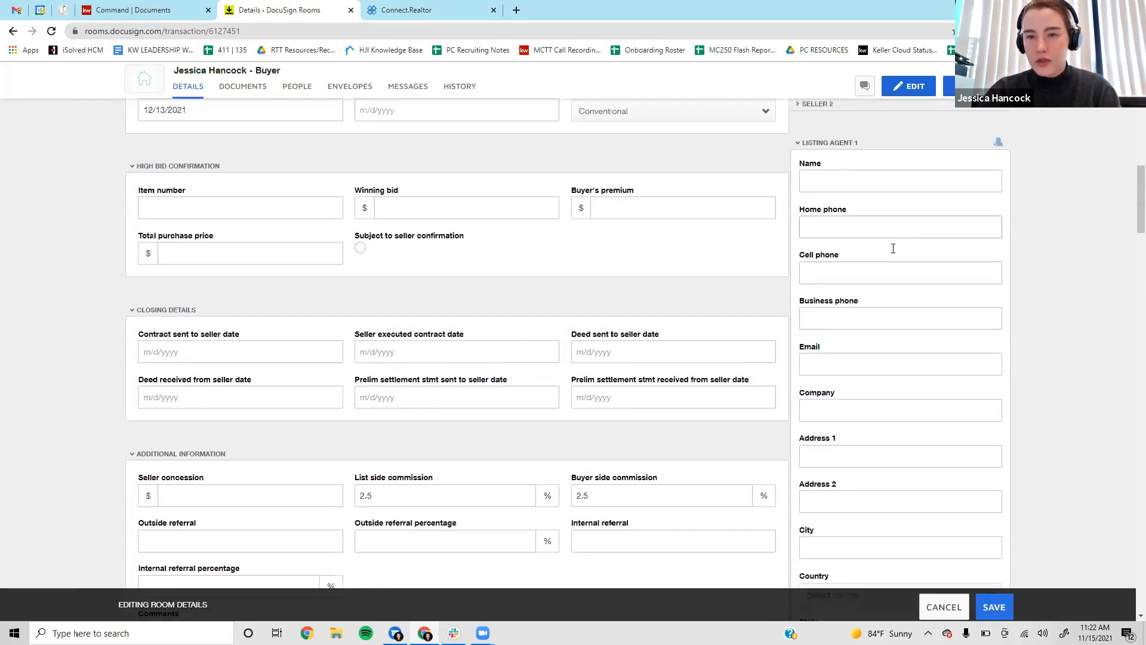
Enter the listing agent's name and business phone in Listing Agent 1.
{"action": "left_click", "coordinate": [825, 243]}
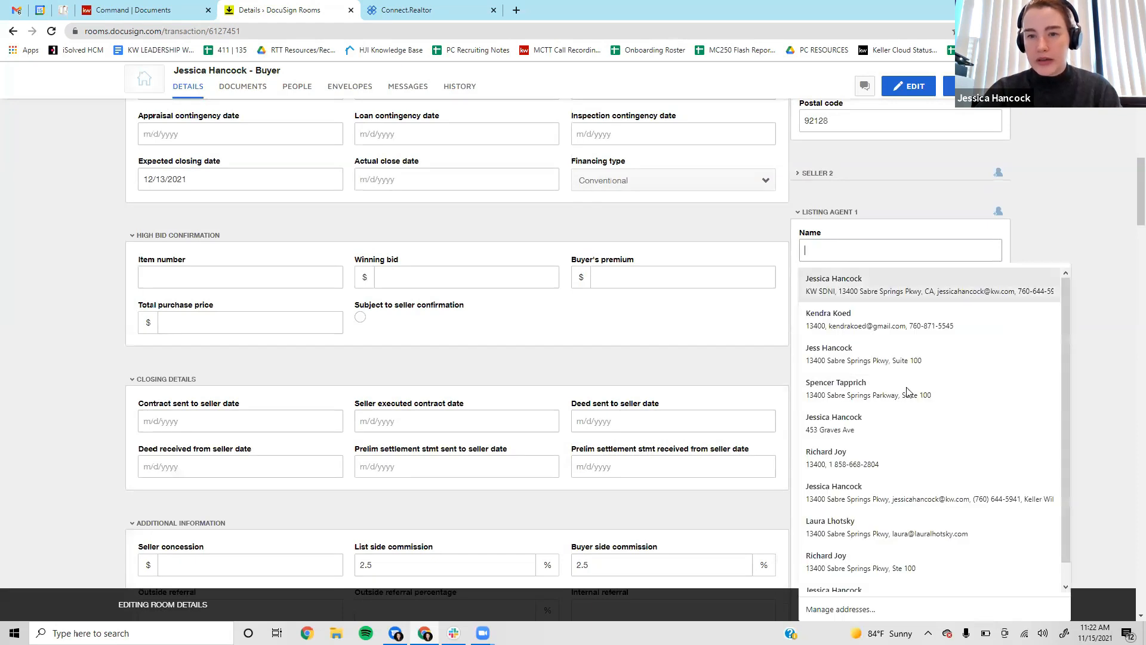
{"action": "left_click", "coordinate": [1128, 231]}
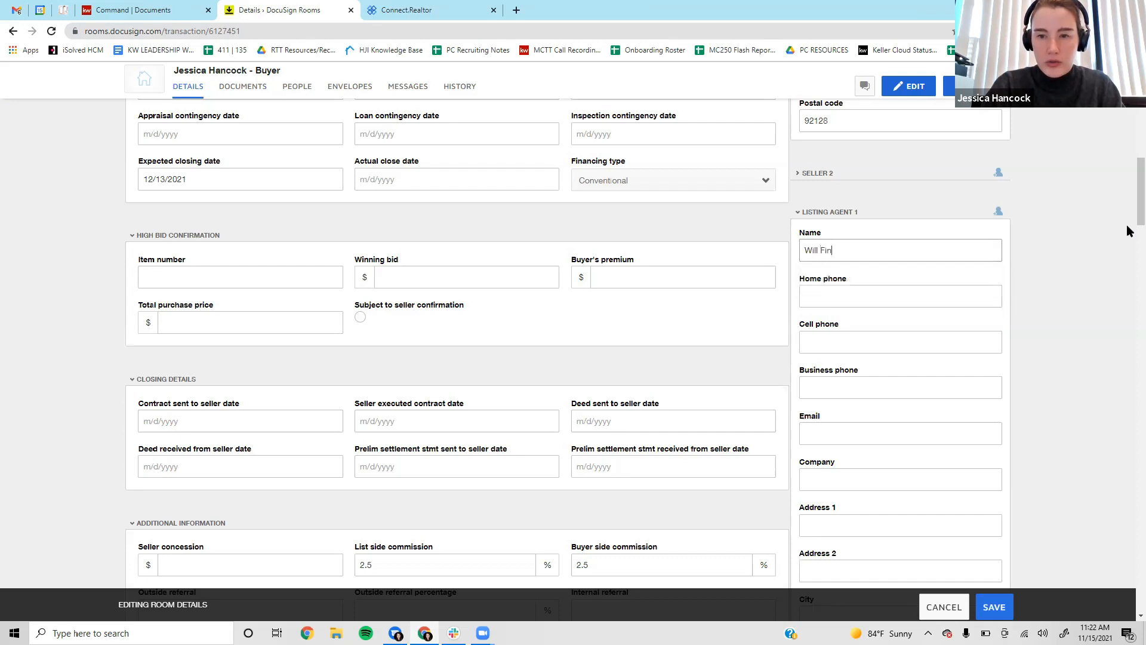
{"action": "key", "text": "Tab"}
{"action": "key", "text": "Tab"}
{"action": "scroll", "coordinate": [1122, 239], "scroll_direction": "down", "scroll_amount": 2}
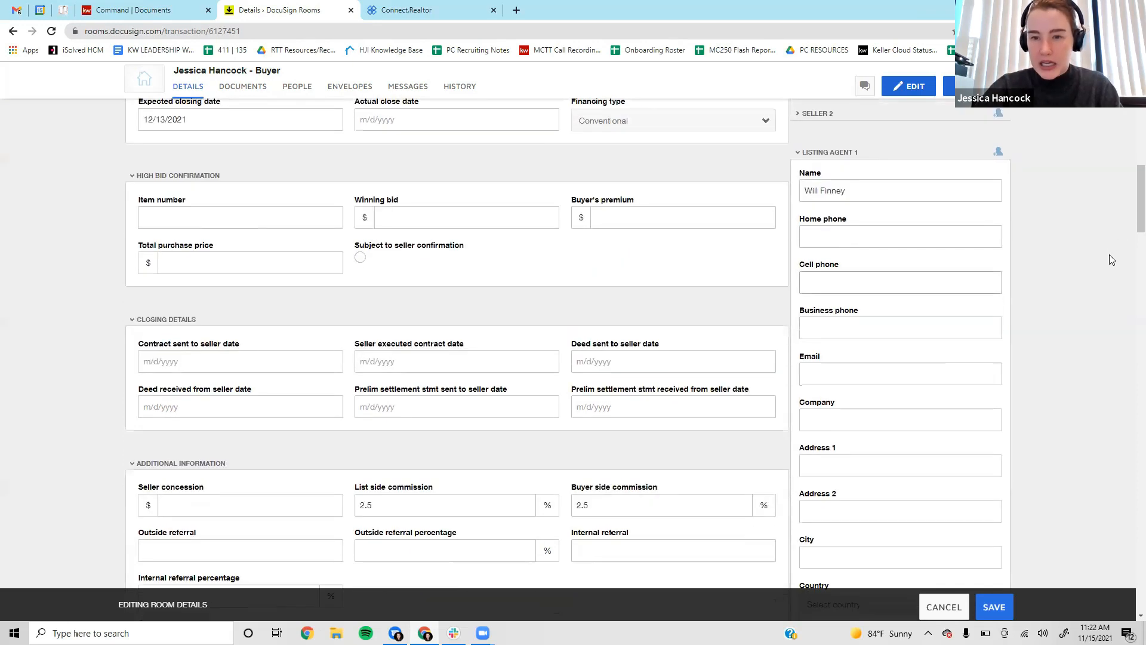
{"action": "left_click", "coordinate": [843, 268]}
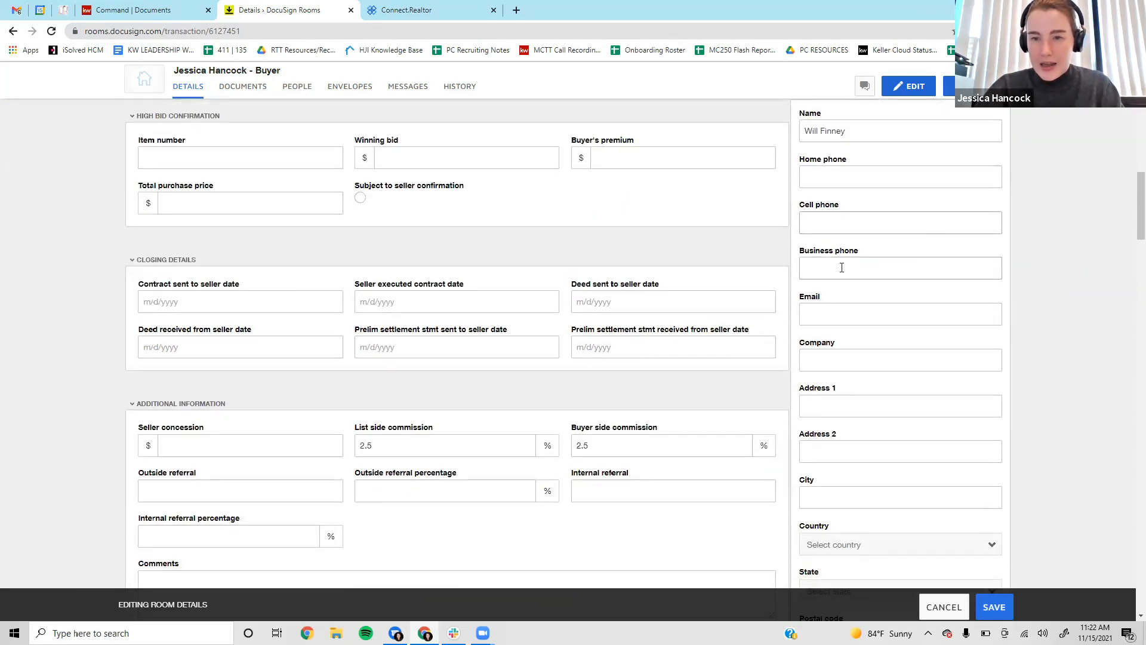
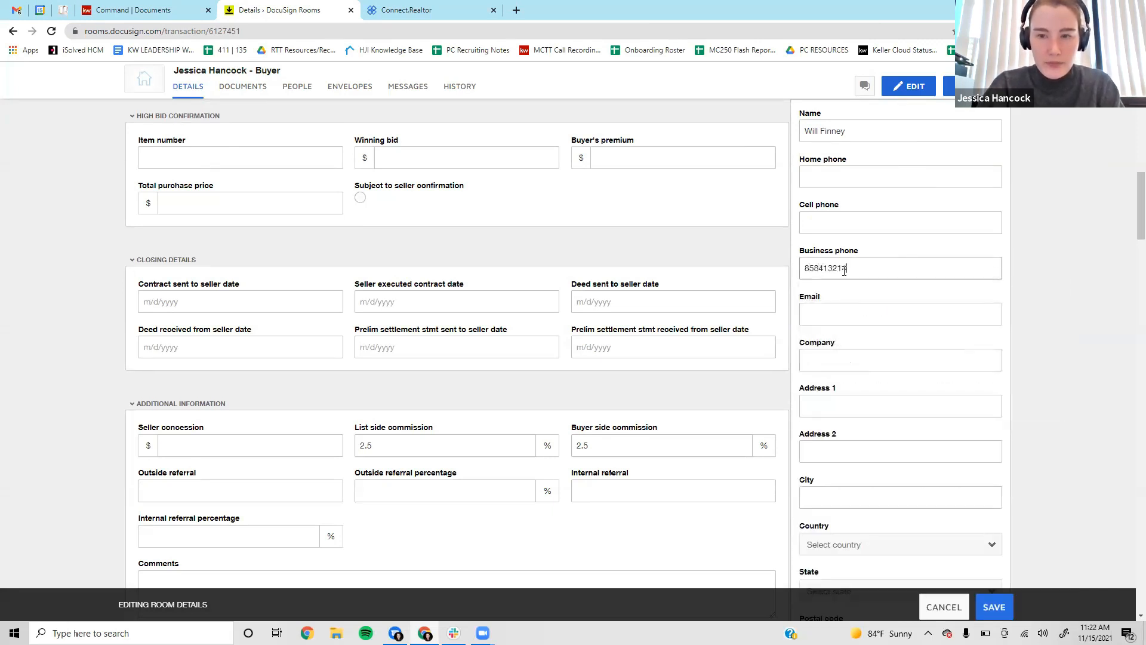
Add the listing agent's e-mail address and Keller Williams Realty as company.
{"action": "left_click", "coordinate": [895, 310]}
{"action": "scroll", "coordinate": [896, 302], "scroll_direction": "down", "scroll_amount": 1}
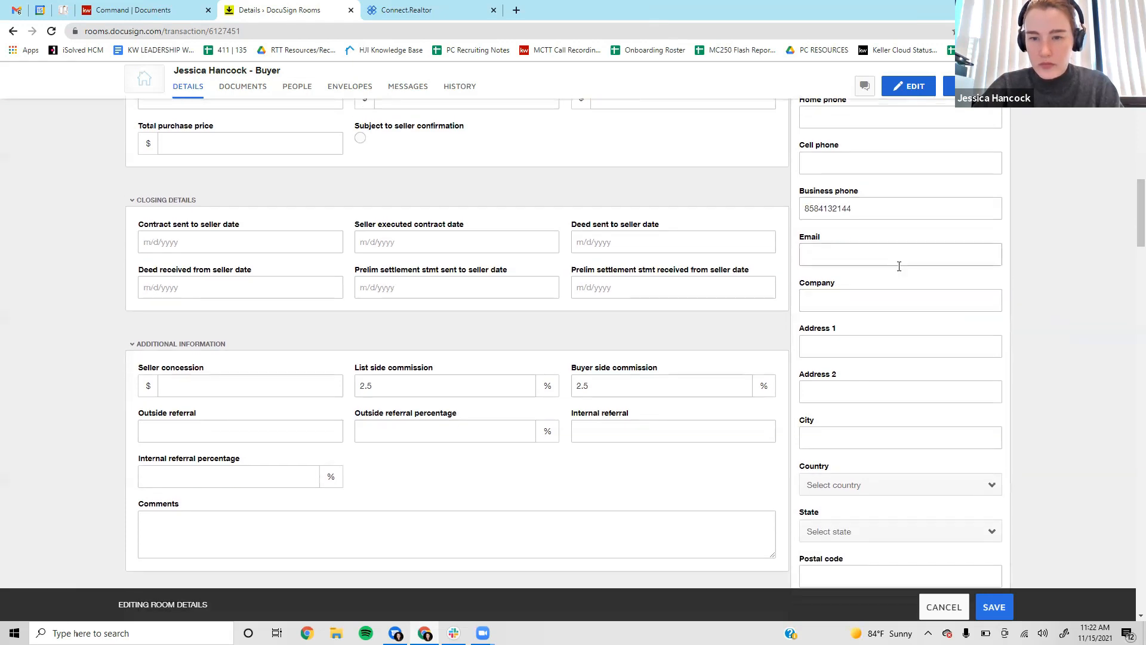
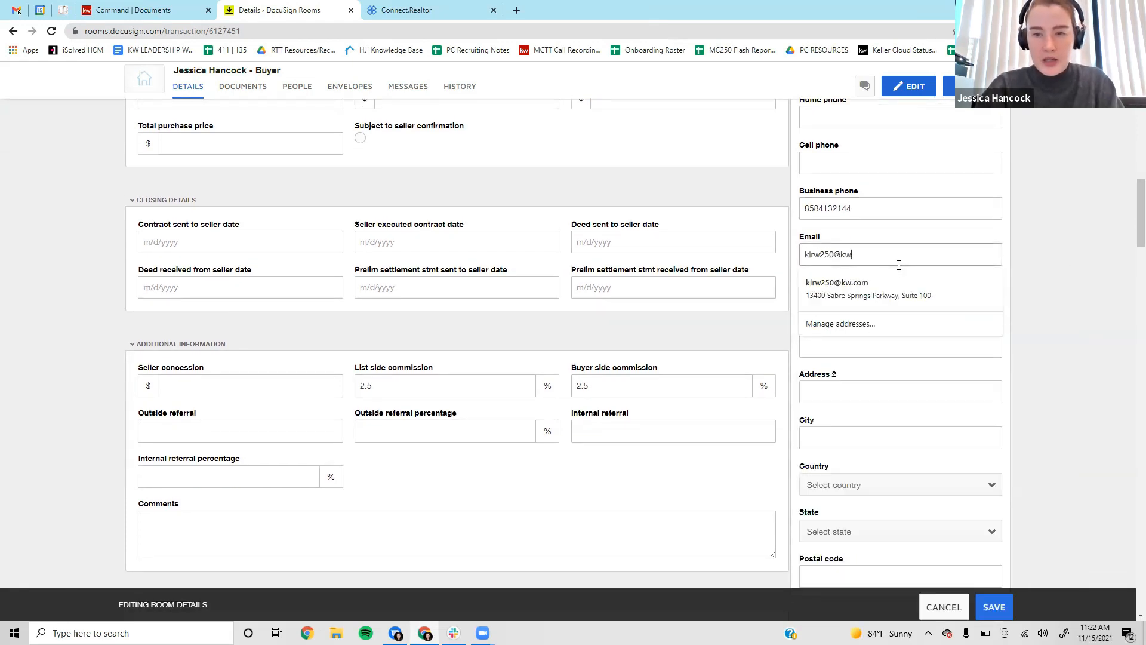
{"action": "left_click", "coordinate": [1051, 255]}
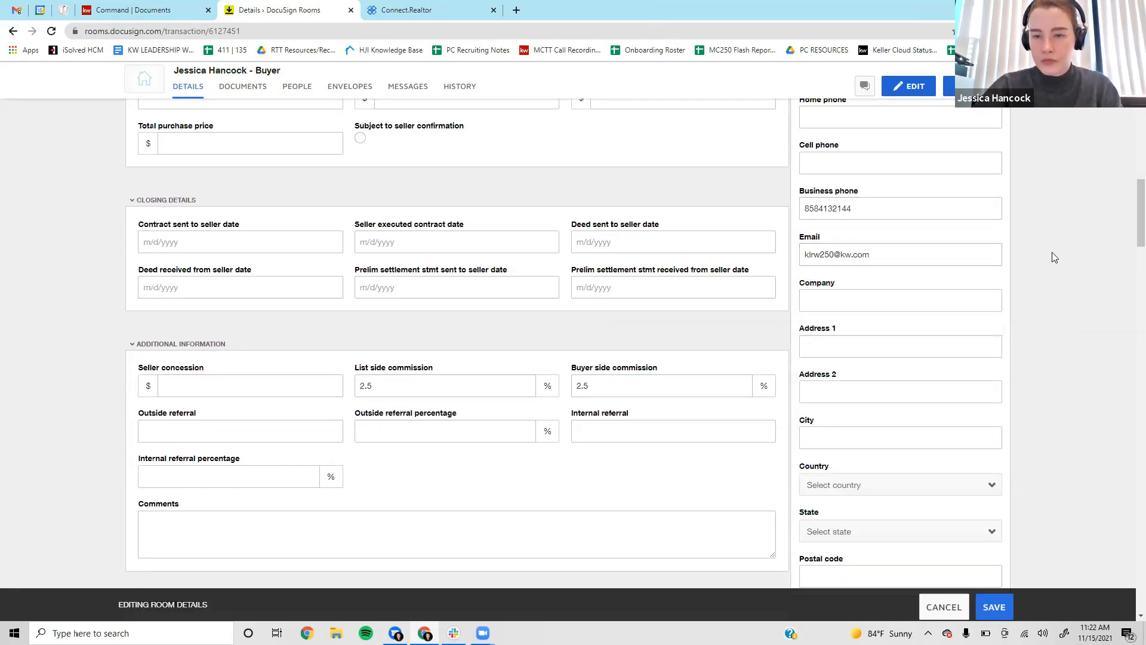
{"action": "scroll", "coordinate": [1015, 256], "scroll_direction": "down", "scroll_amount": 2}
{"action": "left_click", "coordinate": [863, 183]}
{"action": "type", "text": "Ke"}
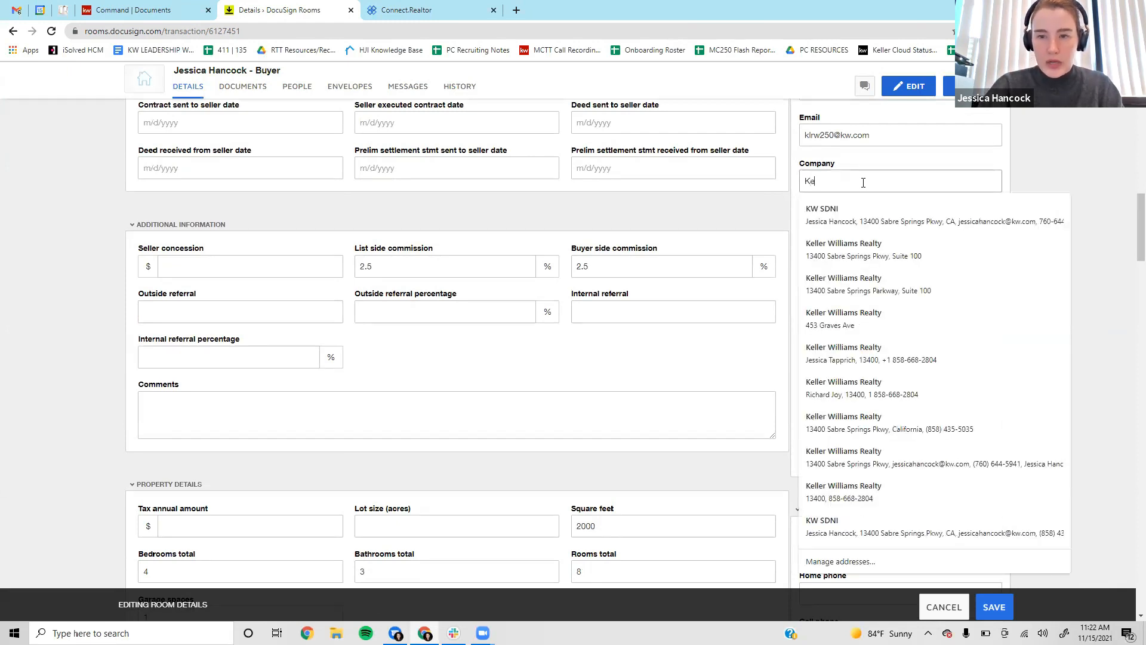
{"action": "type", "text": "ller Williams Realty"}
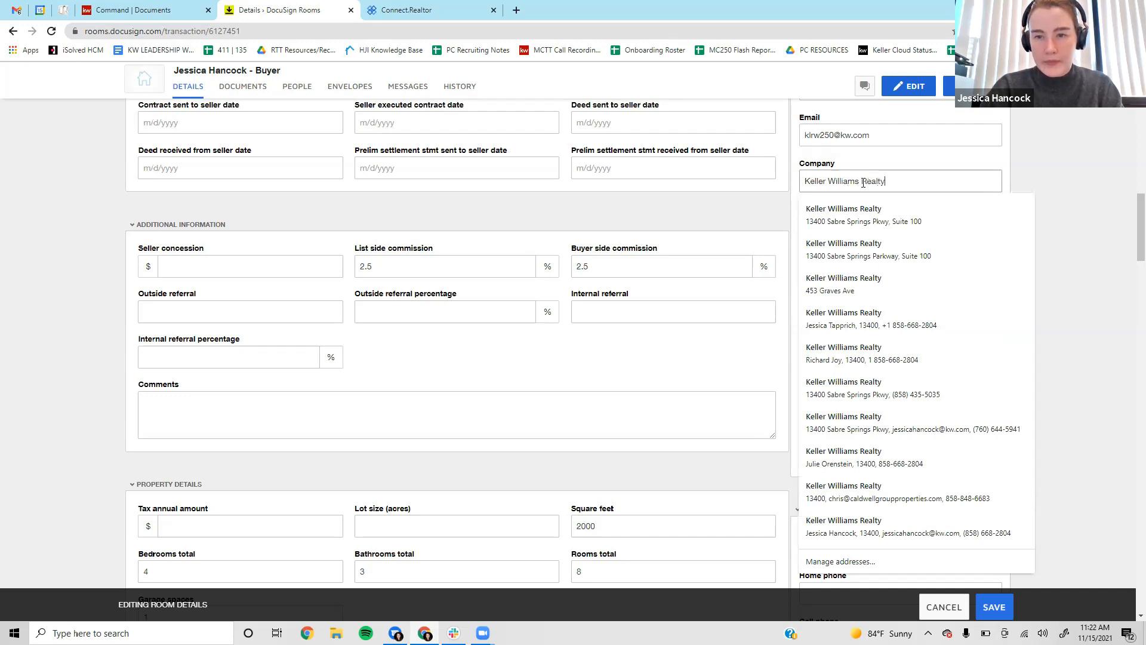
{"action": "left_click", "coordinate": [883, 222]}
{"action": "scroll", "coordinate": [857, 189], "scroll_direction": "down", "scroll_amount": 2}
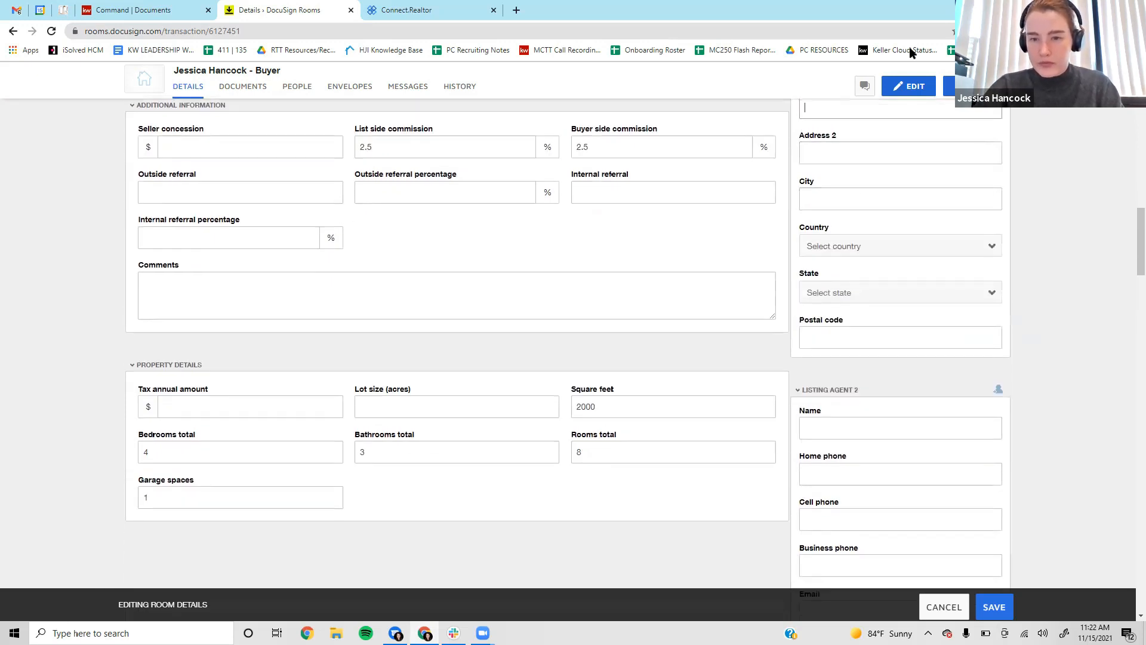
{"action": "scroll", "coordinate": [905, 278], "scroll_direction": "down", "scroll_amount": 4}
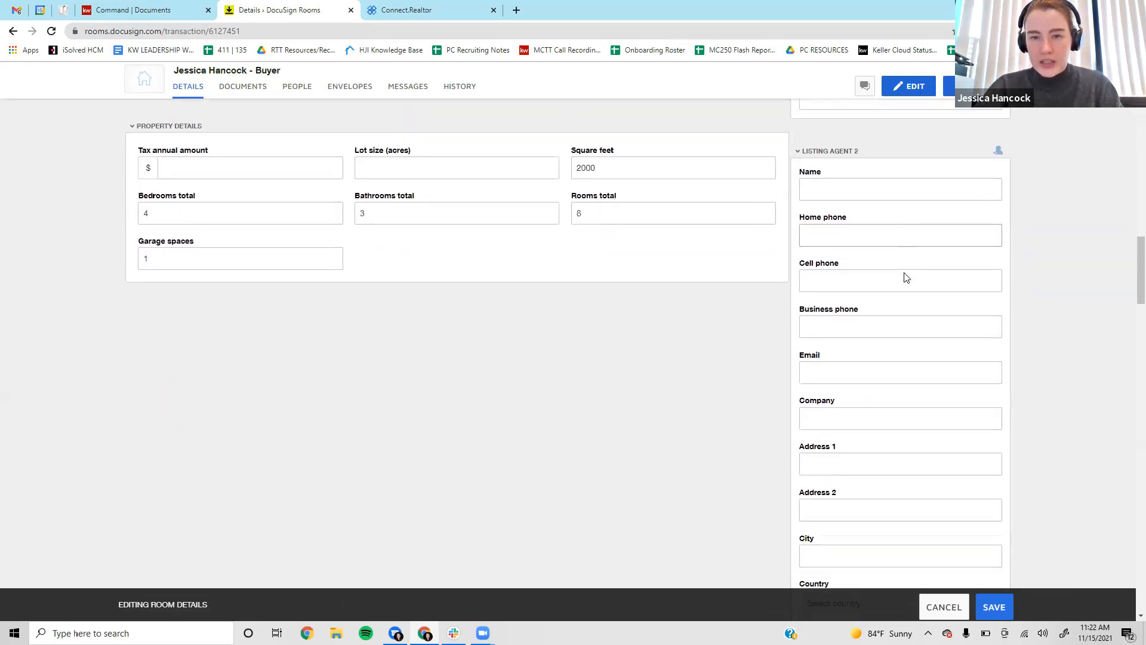
{"action": "scroll", "coordinate": [888, 259], "scroll_direction": "up", "scroll_amount": 4}
{"action": "scroll", "coordinate": [888, 260], "scroll_direction": "up", "scroll_amount": 7}
Collapse the Listing Agent 1, Listing Agent 2 and Seller 1 sections.
{"action": "left_click", "coordinate": [862, 220]}
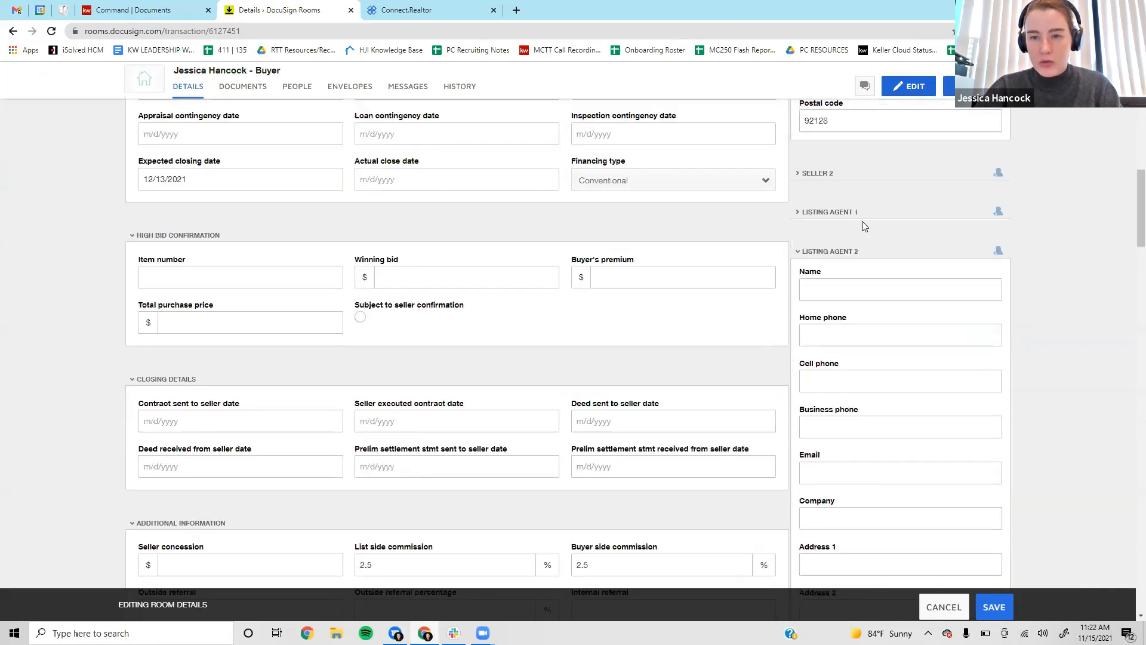
{"action": "scroll", "coordinate": [921, 243], "scroll_direction": "down", "scroll_amount": 1}
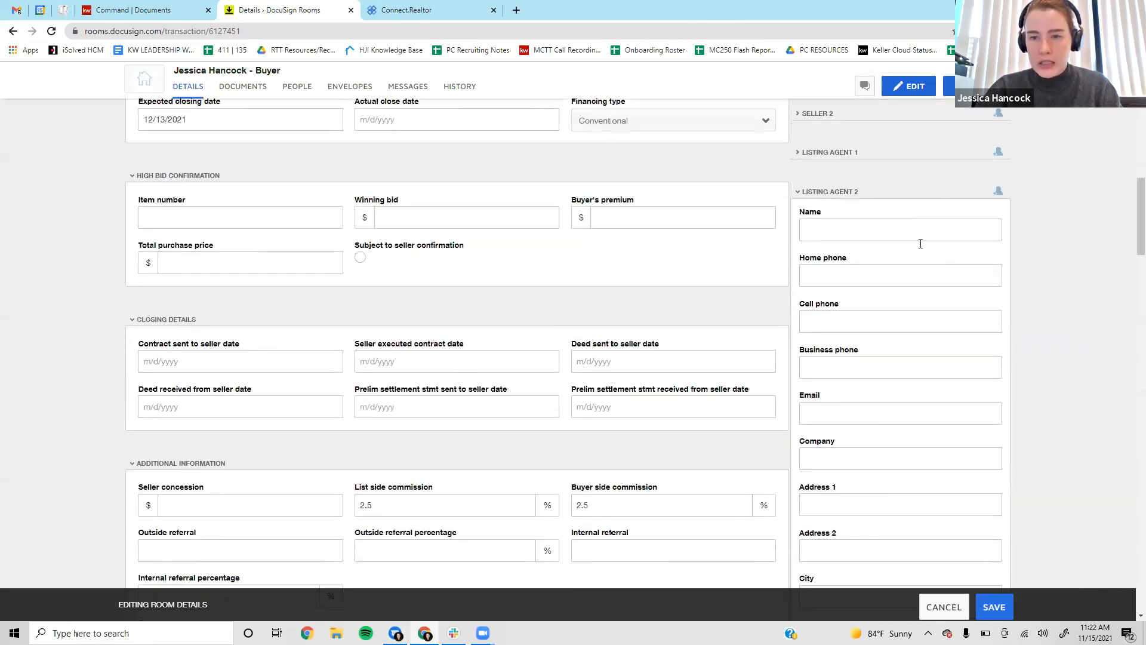
{"action": "left_click", "coordinate": [839, 192]}
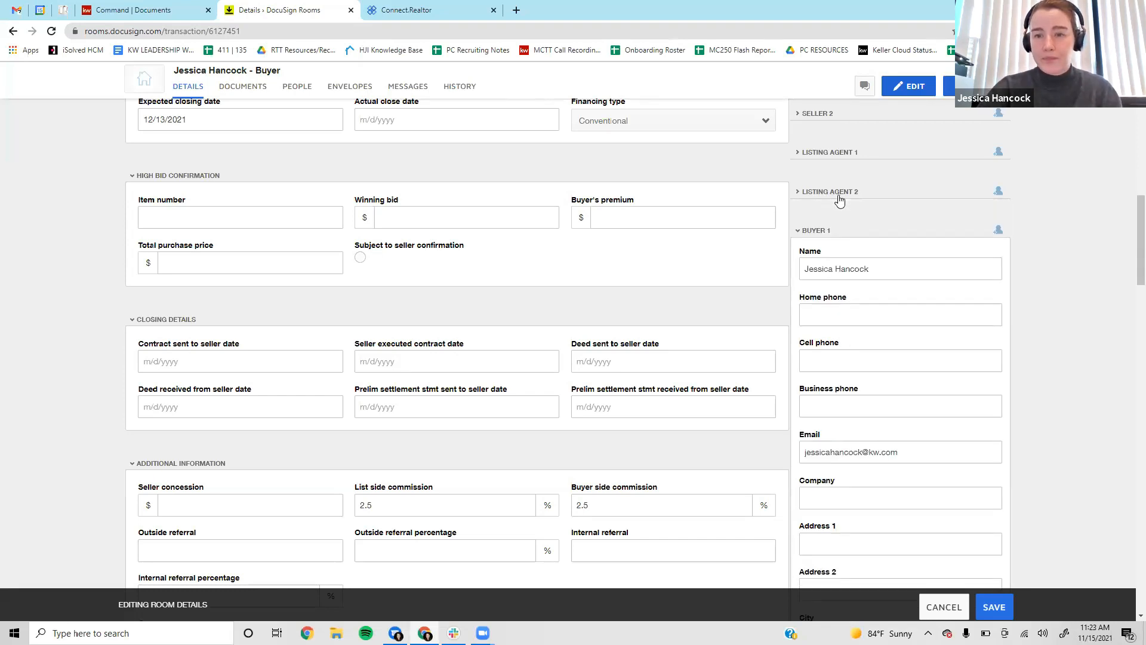
{"action": "scroll", "coordinate": [876, 243], "scroll_direction": "down", "scroll_amount": 1}
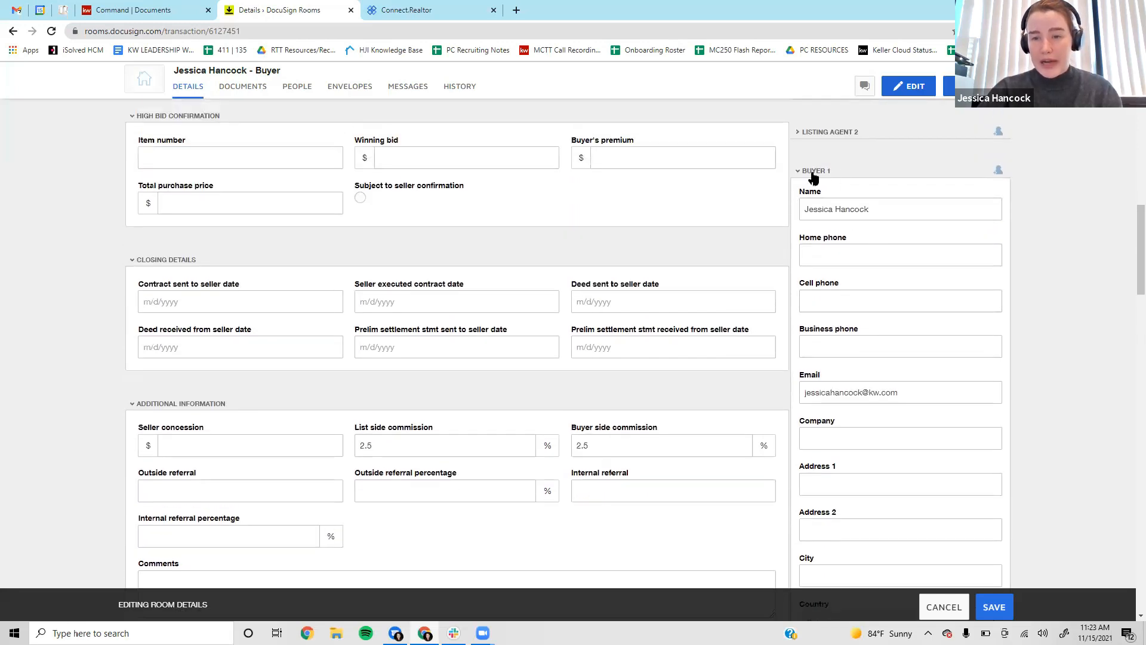
{"action": "scroll", "coordinate": [872, 233], "scroll_direction": "up", "scroll_amount": 6}
{"action": "scroll", "coordinate": [848, 251], "scroll_direction": "up", "scroll_amount": 9}
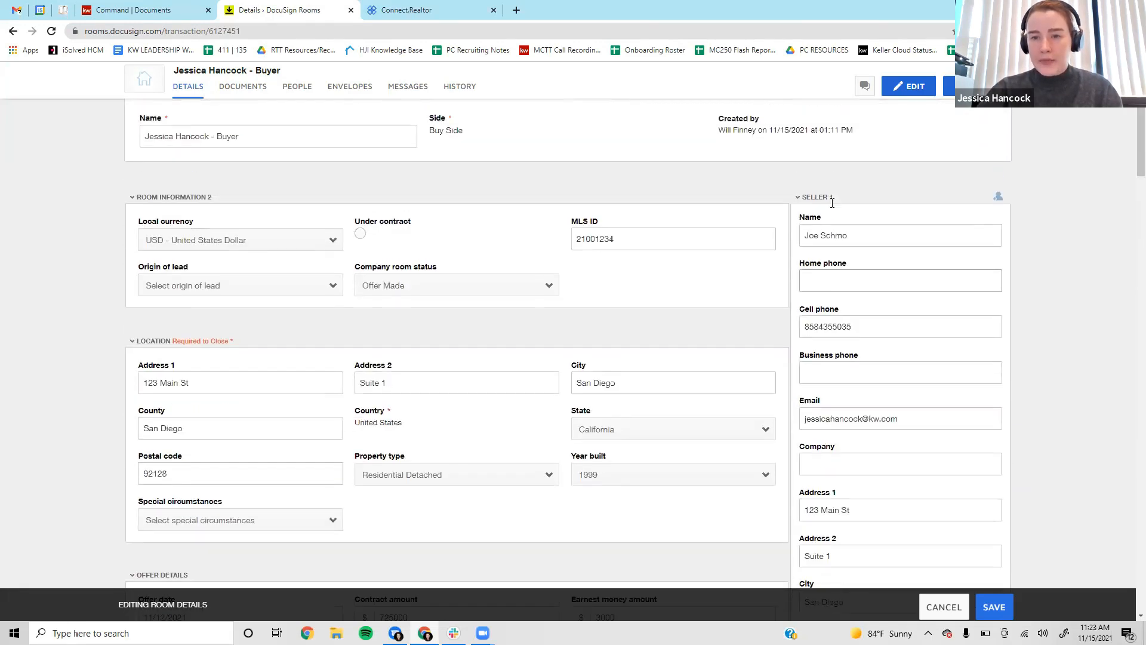
{"action": "left_click", "coordinate": [826, 278]}
{"action": "scroll", "coordinate": [964, 296], "scroll_direction": "down", "scroll_amount": 6}
{"action": "scroll", "coordinate": [967, 290], "scroll_direction": "down", "scroll_amount": 1}
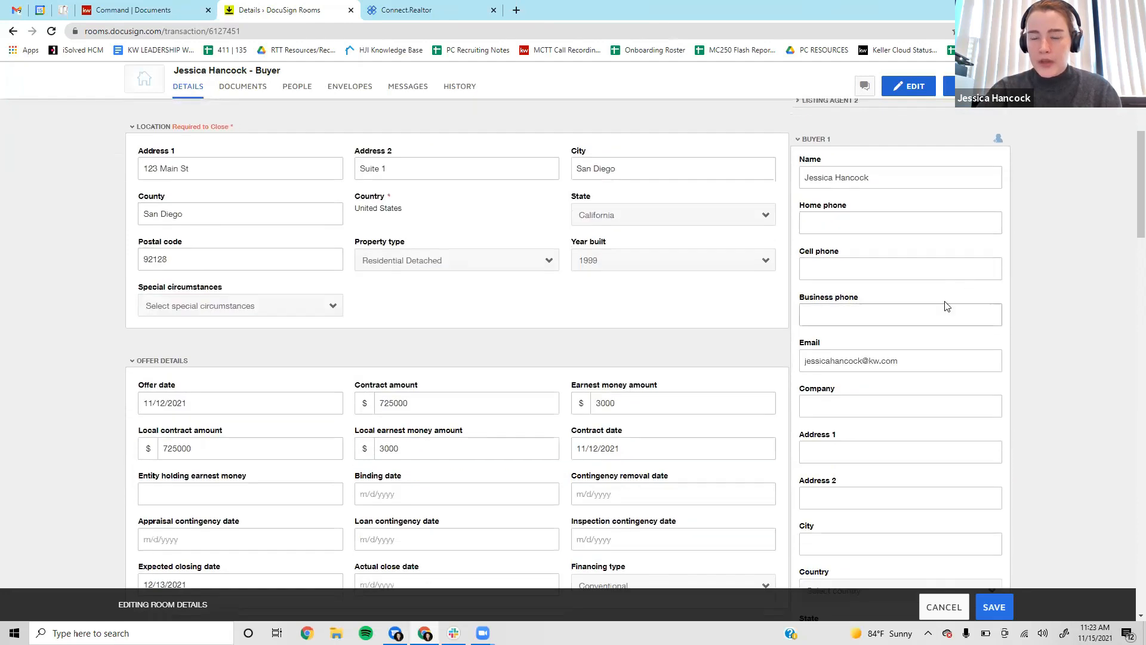
Check Buyer 1's name and enter the buyer's cell phone number.
{"action": "left_click", "coordinate": [892, 182]}
{"action": "left_click", "coordinate": [1029, 185]}
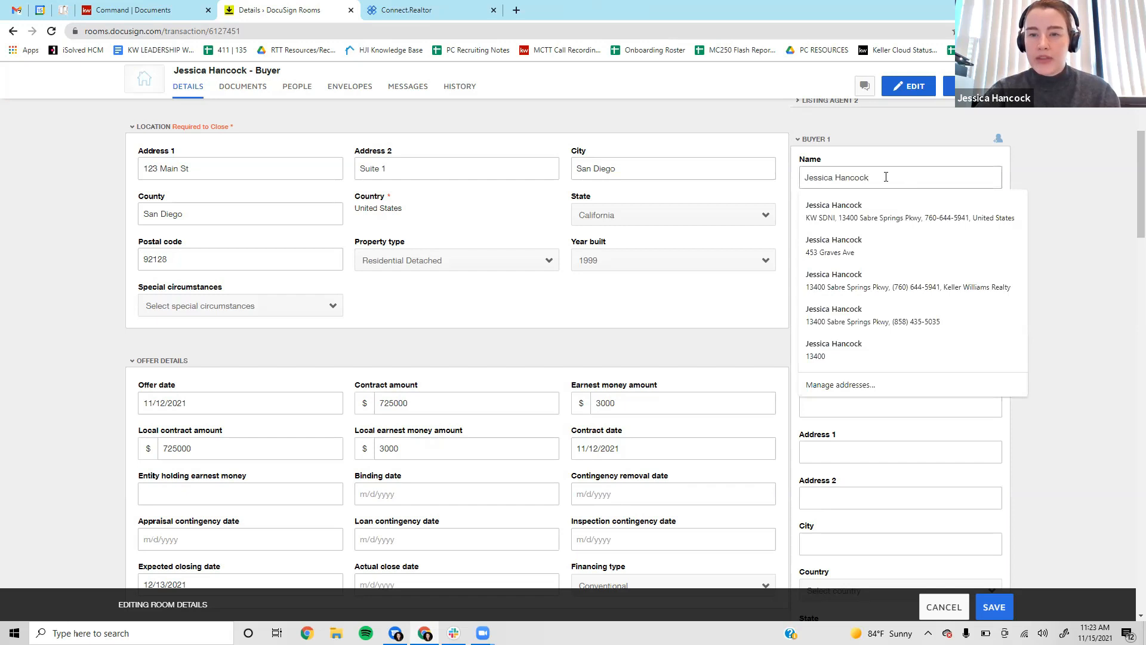
{"action": "left_click", "coordinate": [892, 158]}
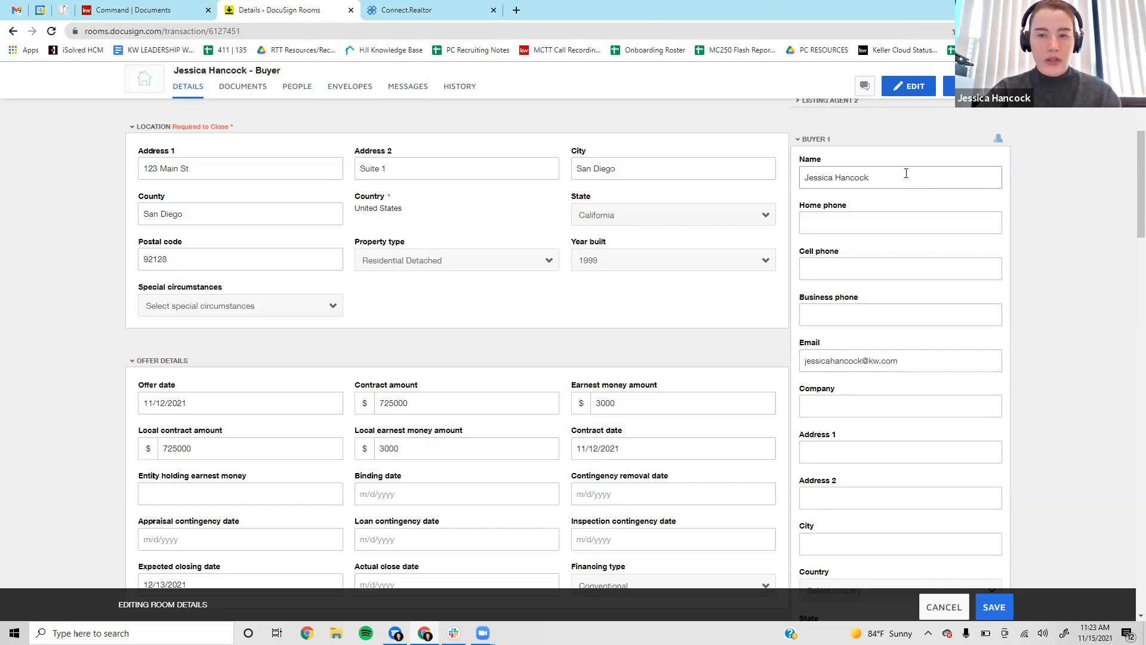
{"action": "scroll", "coordinate": [913, 182], "scroll_direction": "down", "scroll_amount": 3}
{"action": "scroll", "coordinate": [962, 308], "scroll_direction": "up", "scroll_amount": 2}
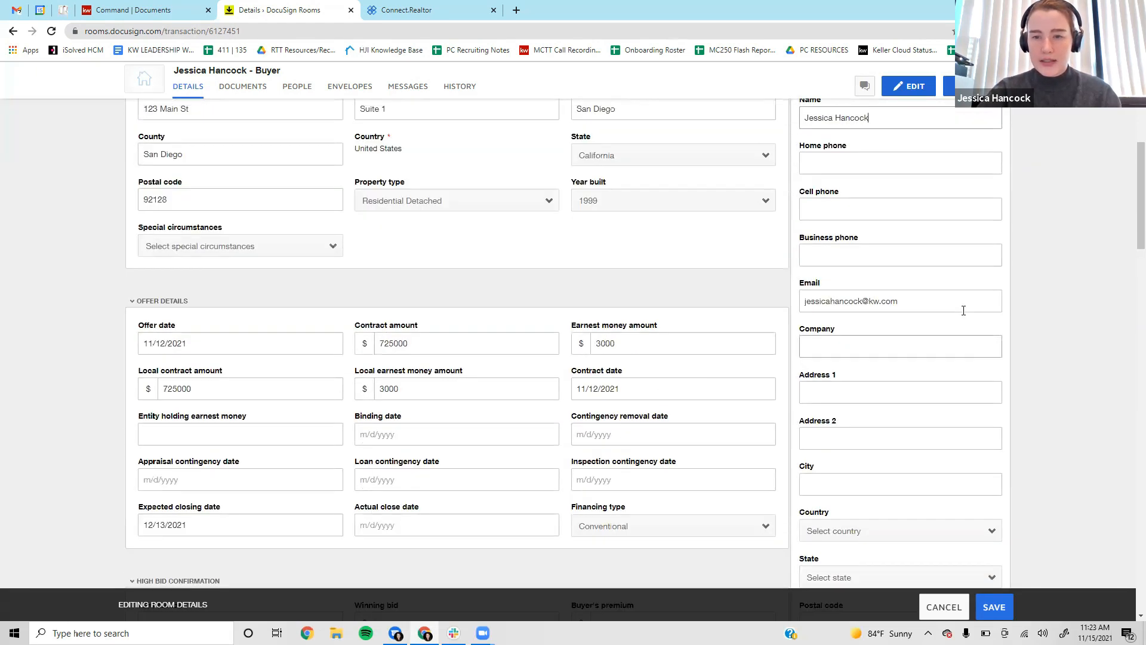
{"action": "scroll", "coordinate": [962, 309], "scroll_direction": "up", "scroll_amount": 1}
{"action": "left_click", "coordinate": [866, 270]}
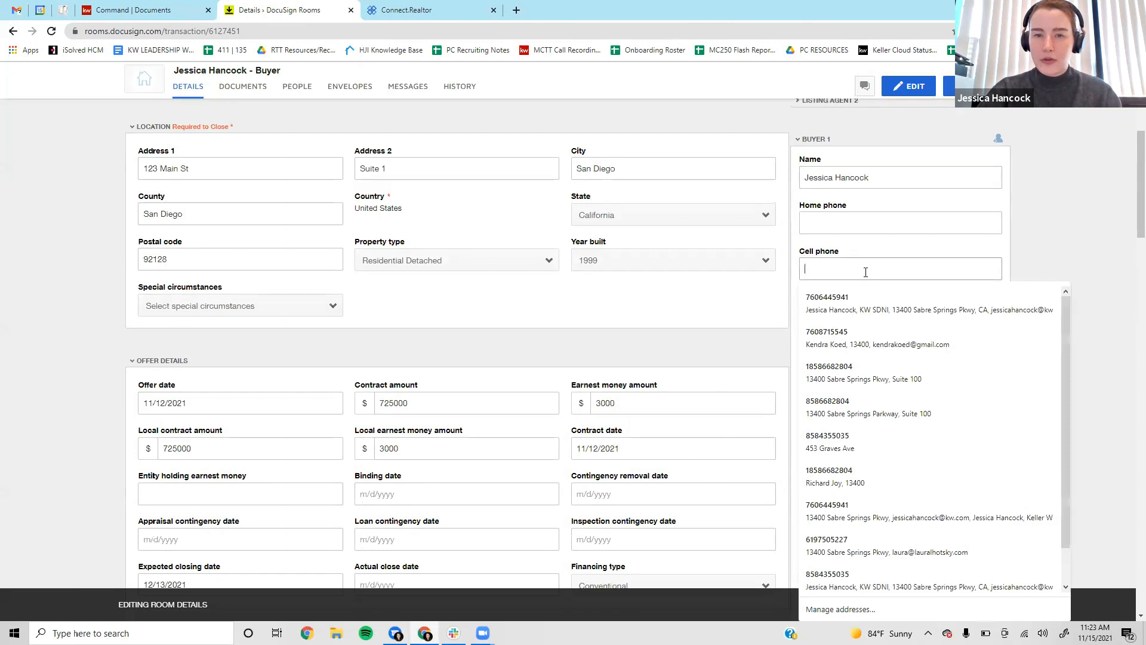
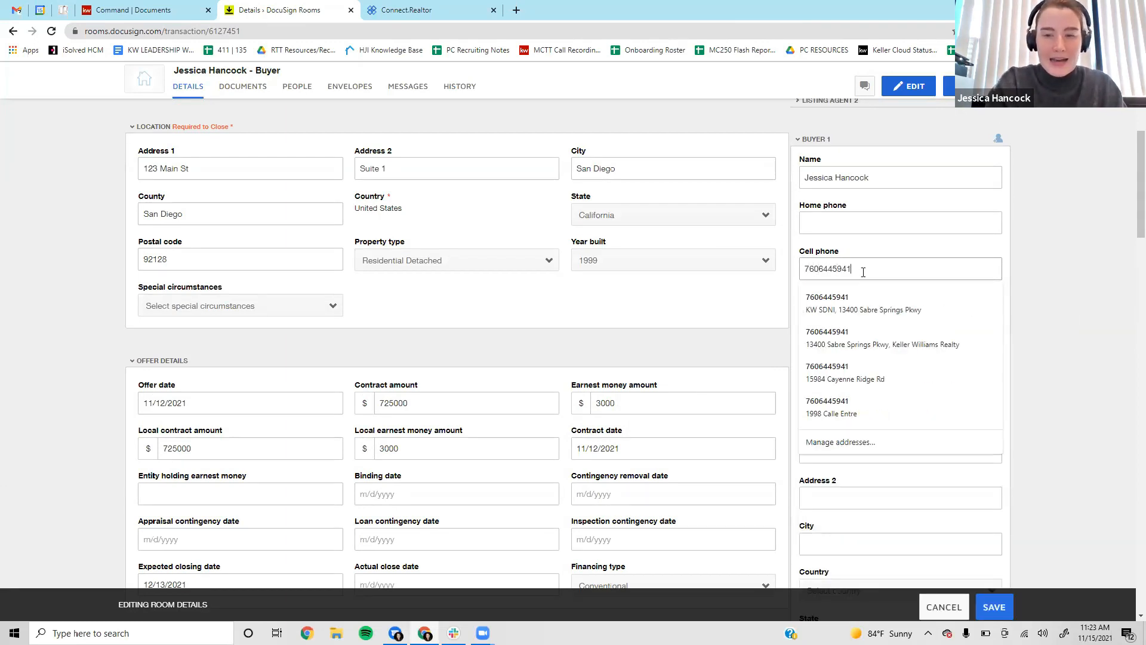
{"action": "left_click", "coordinate": [1092, 268]}
{"action": "scroll", "coordinate": [1092, 268], "scroll_direction": "down", "scroll_amount": 2}
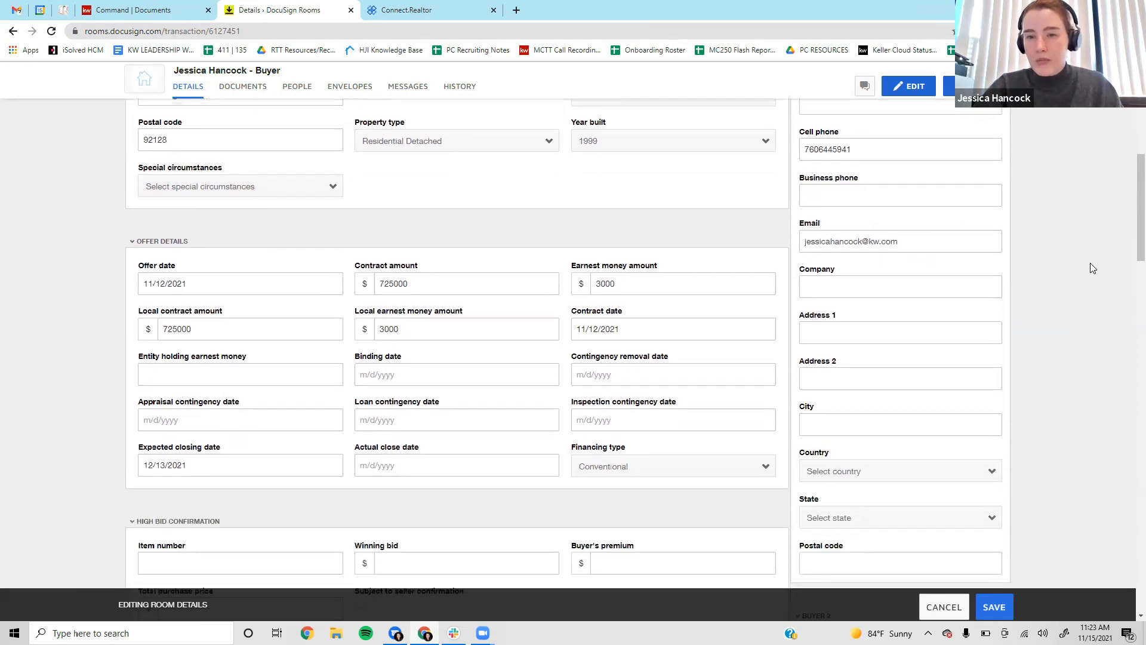
Enter Buyer 1's street address, second address line and city.
{"action": "left_click", "coordinate": [813, 333]}
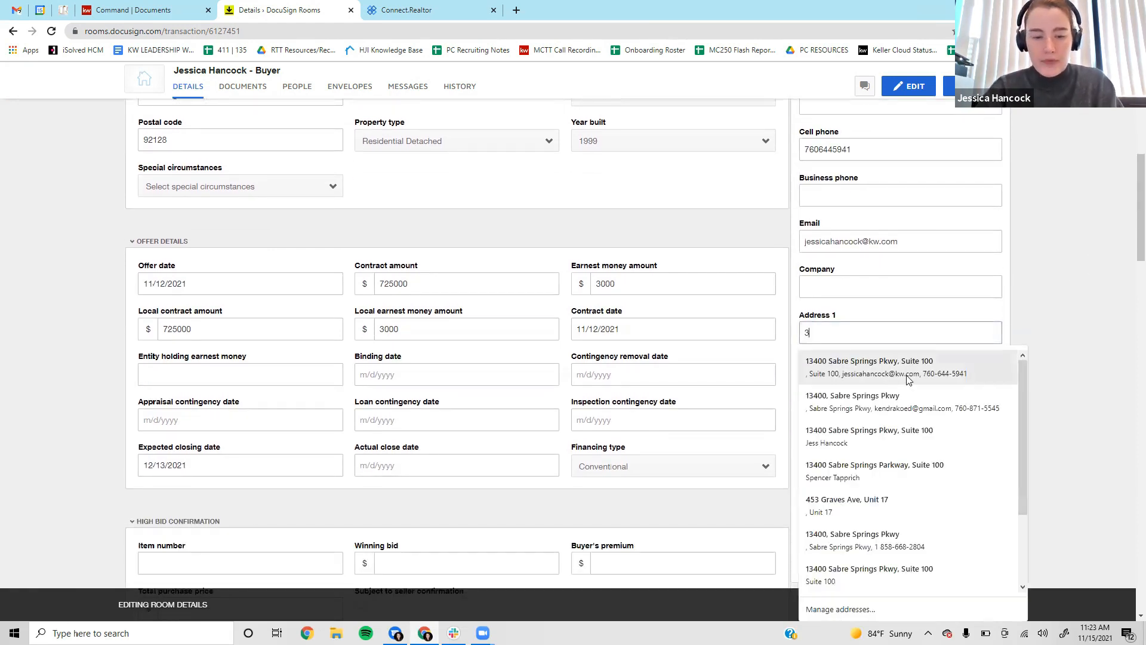
{"action": "key", "text": "Escape"}
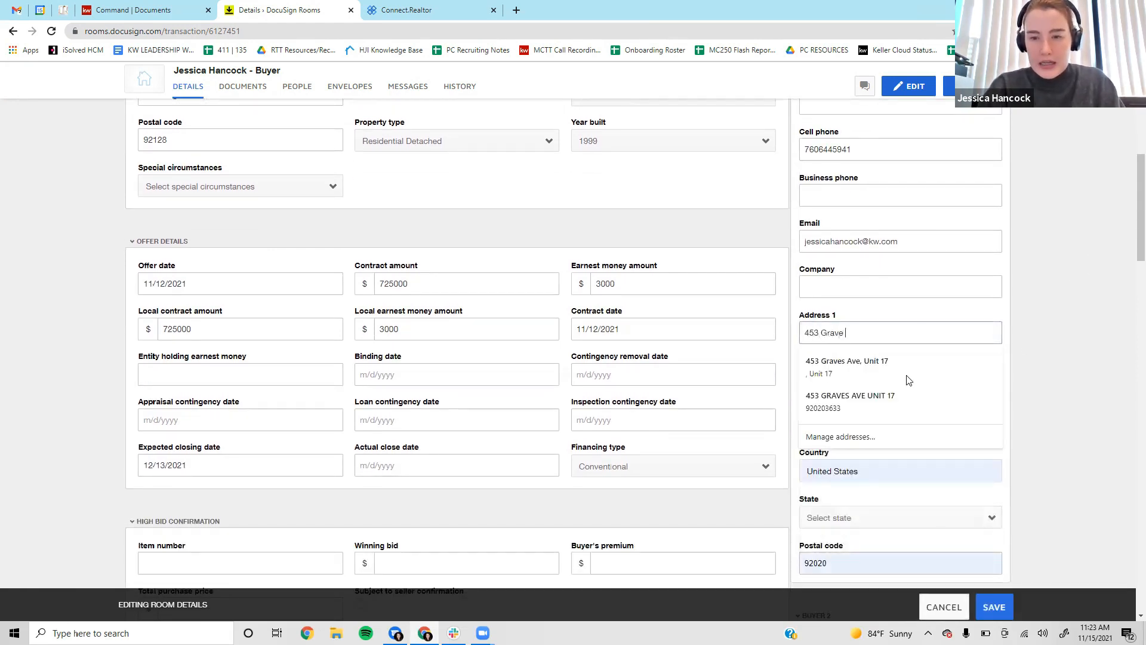
{"action": "key", "text": "Tab"}
{"action": "type", "text": "S"}
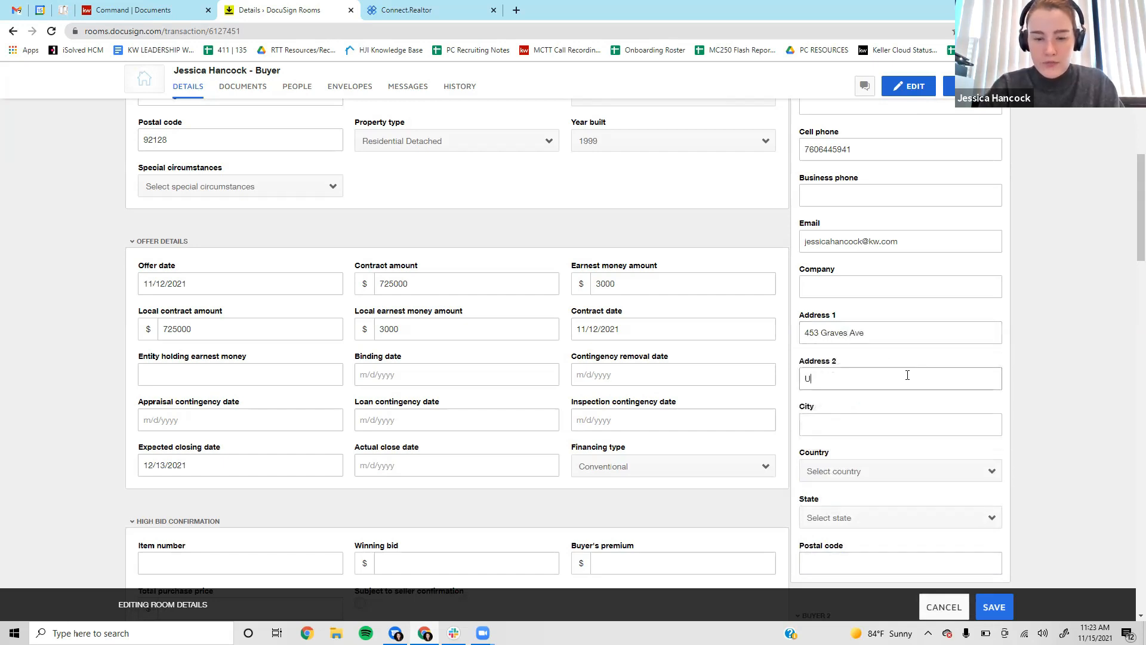
{"action": "key", "text": "Tab"}
{"action": "type", "text": "El Cajon"}
Set Buyer 1's country to United States, state to California, and enter the postal code.
{"action": "scroll", "coordinate": [907, 374], "scroll_direction": "down", "scroll_amount": 2}
{"action": "left_click", "coordinate": [905, 357]}
{"action": "left_click", "coordinate": [887, 453]}
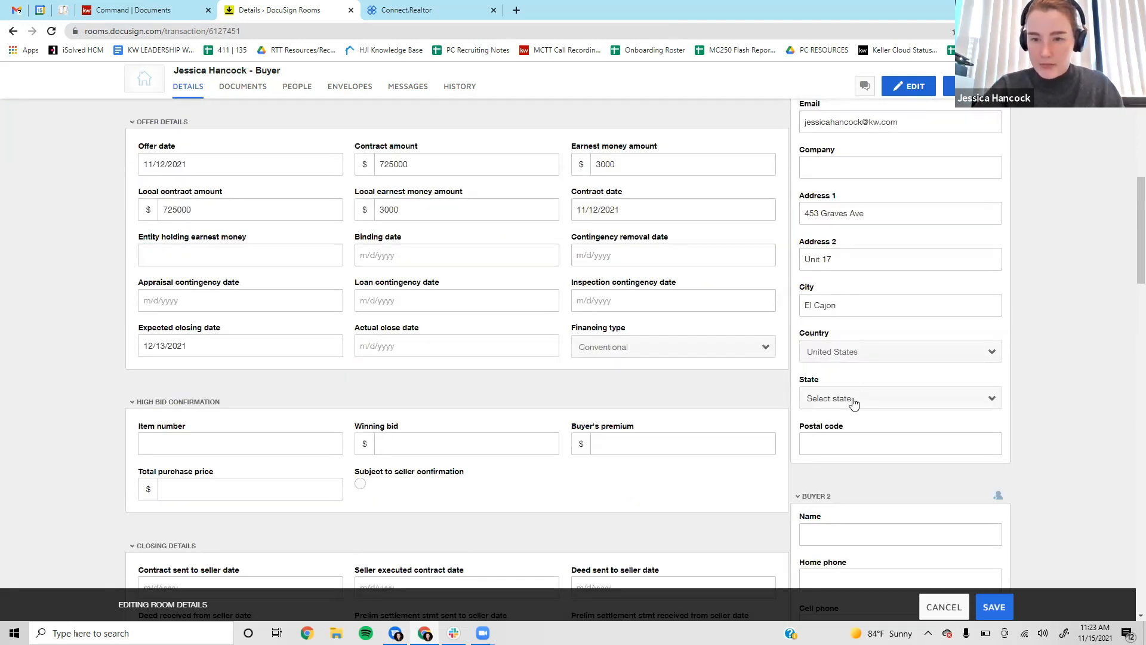
{"action": "left_click", "coordinate": [854, 399]}
{"action": "left_click", "coordinate": [877, 107]}
{"action": "left_click", "coordinate": [852, 448]}
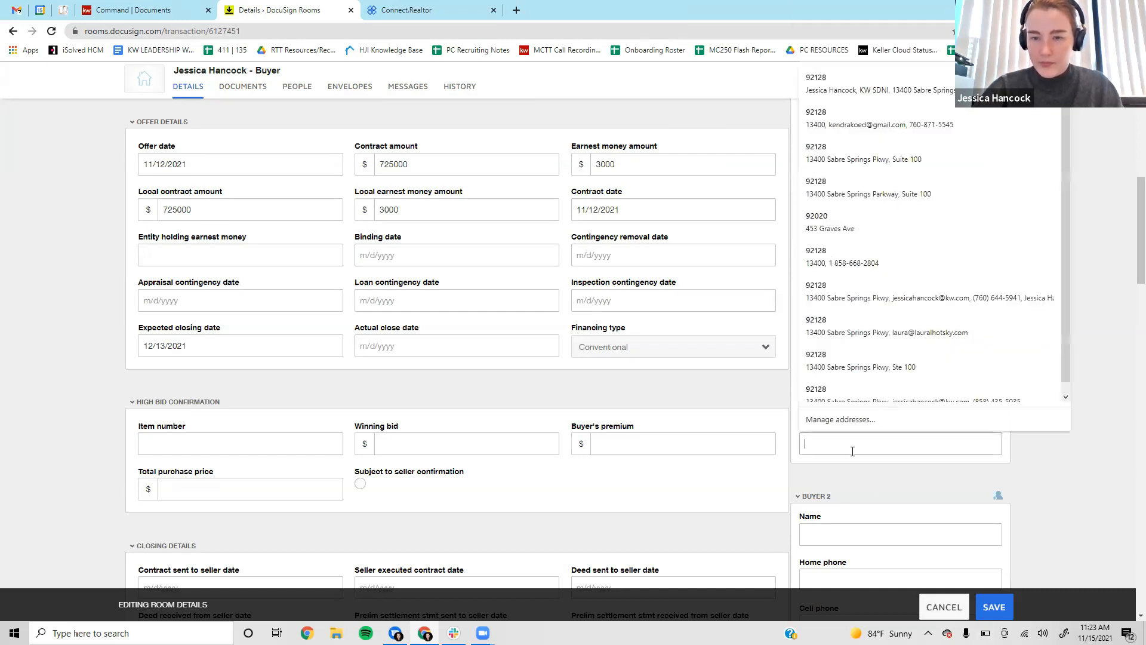
{"action": "type", "text": "92020"}
{"action": "left_click", "coordinate": [1072, 326]}
{"action": "scroll", "coordinate": [1072, 326], "scroll_direction": "up", "scroll_amount": 4}
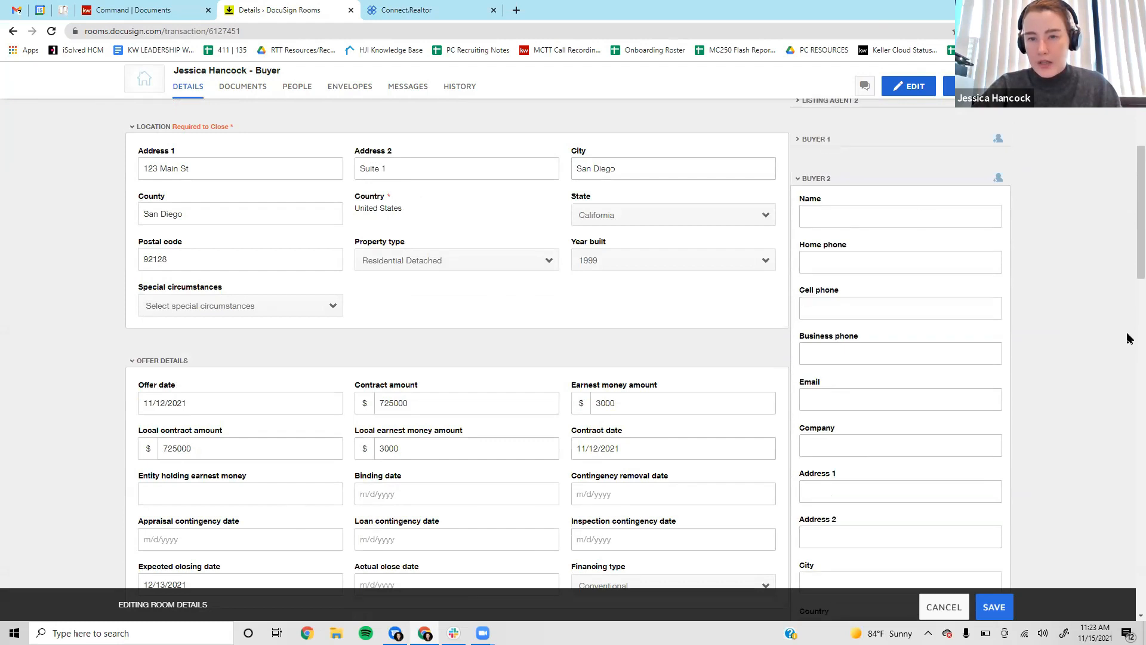
Enter Buyer 2's name, cell phone number and e-mail address.
{"action": "left_click", "coordinate": [844, 215]}
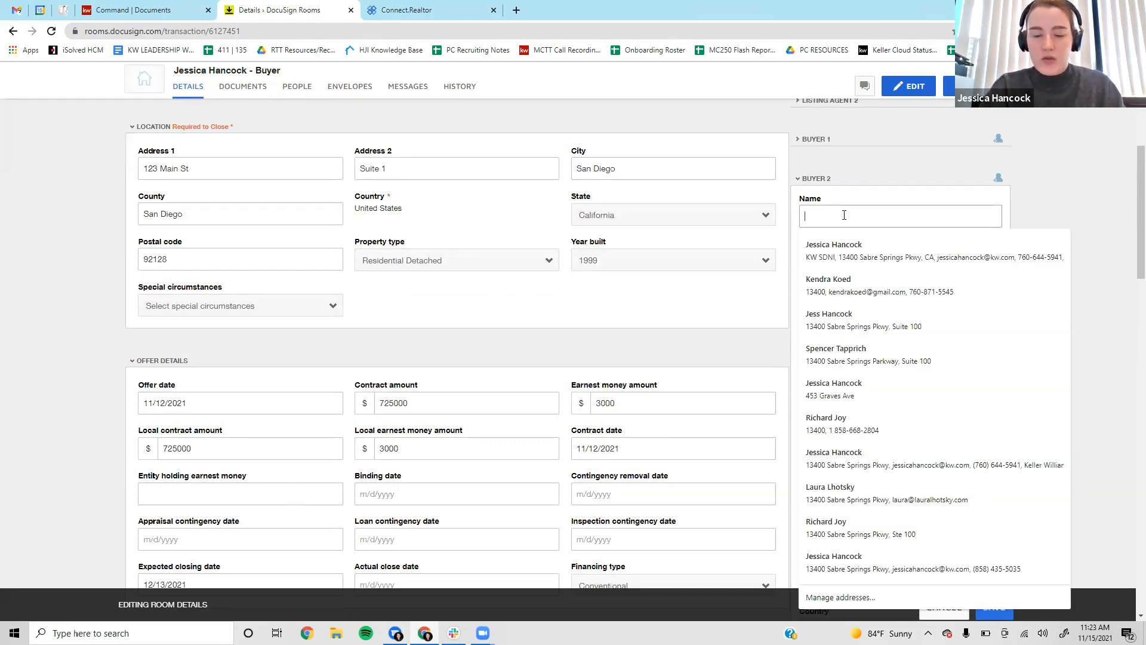
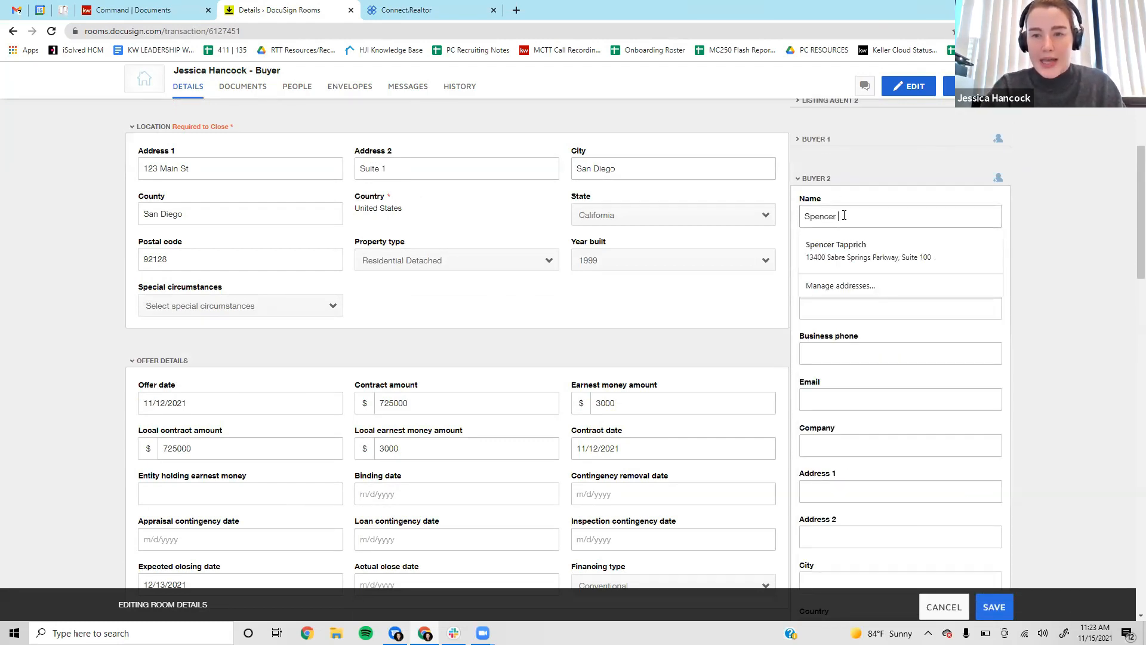
{"action": "key", "text": "Tab"}
{"action": "key", "text": "Tab"}
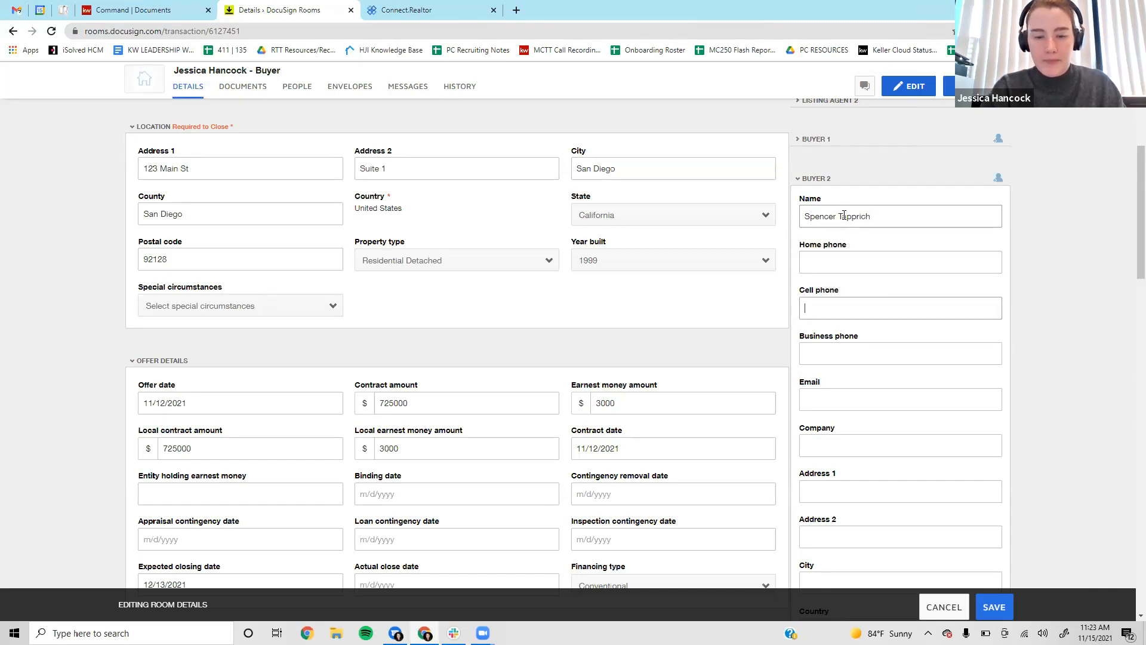
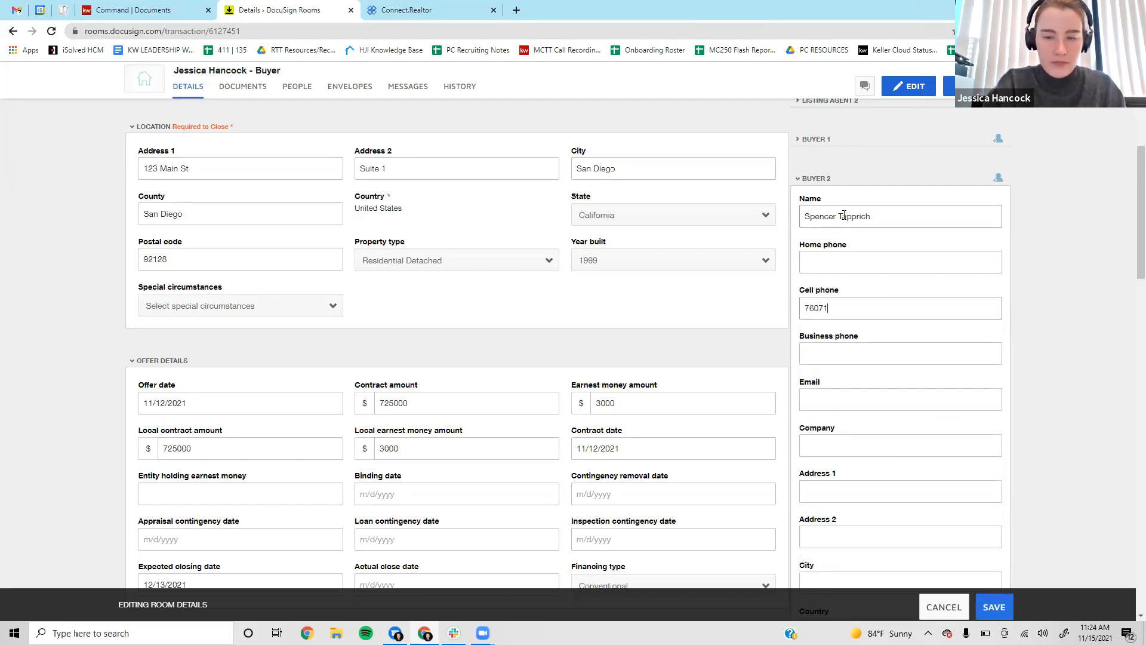
{"action": "key", "text": "Tab"}
{"action": "key", "text": "Tab"}
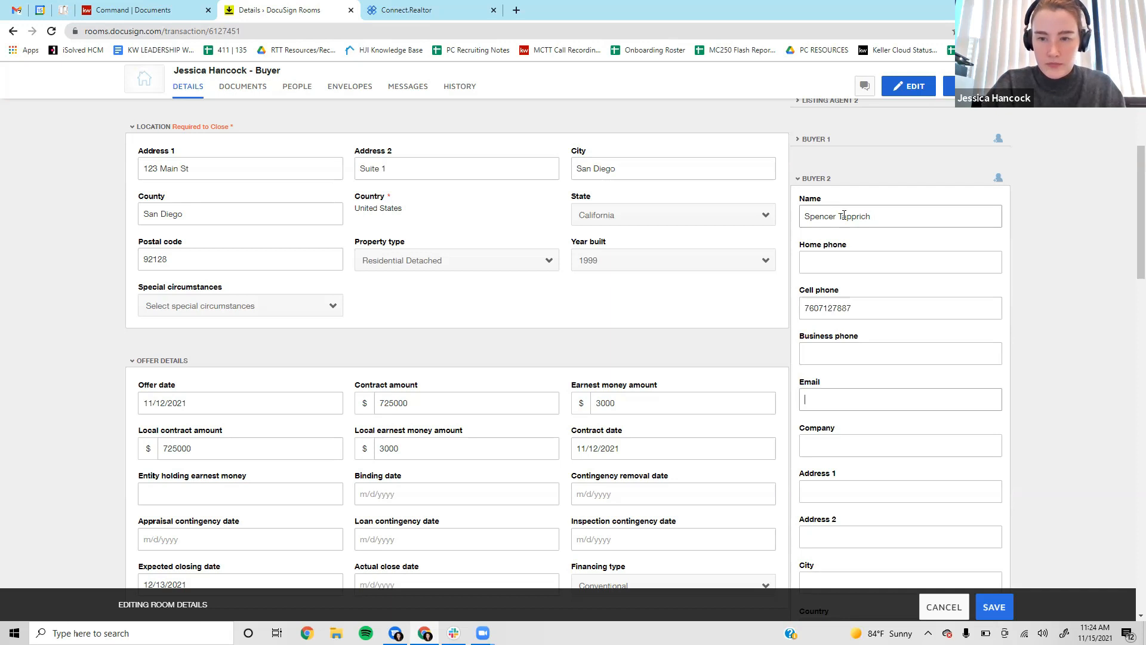
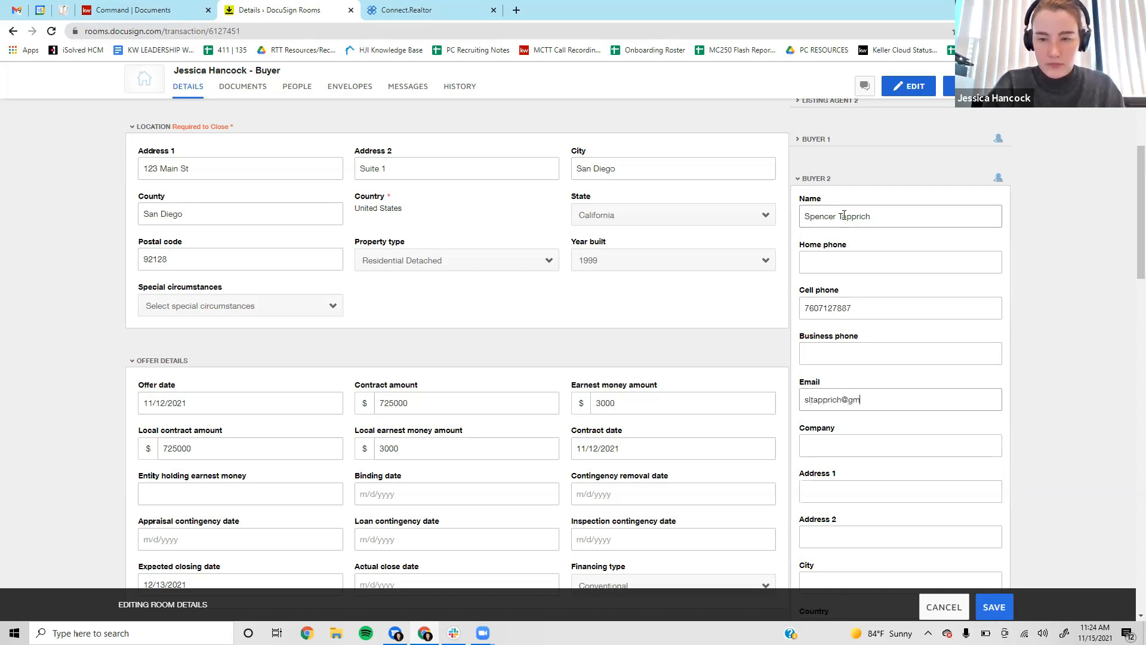
Fill in Buyer 2's street address, unit line and city from the suggestion.
{"action": "key", "text": "Tab"}
{"action": "key", "text": "Tab"}
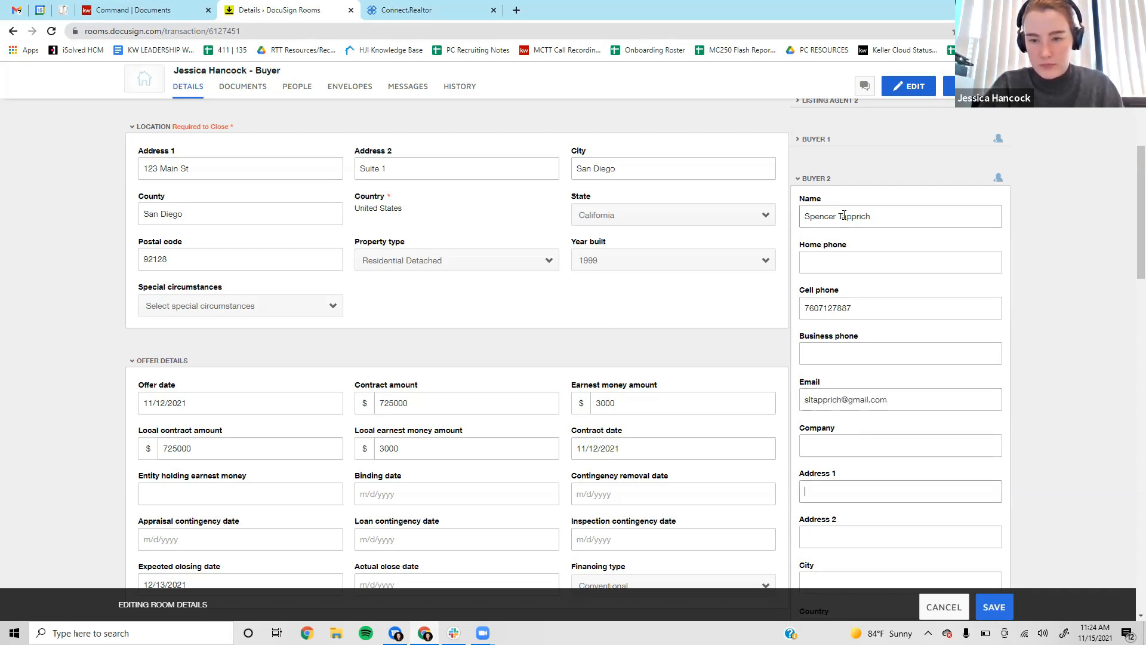
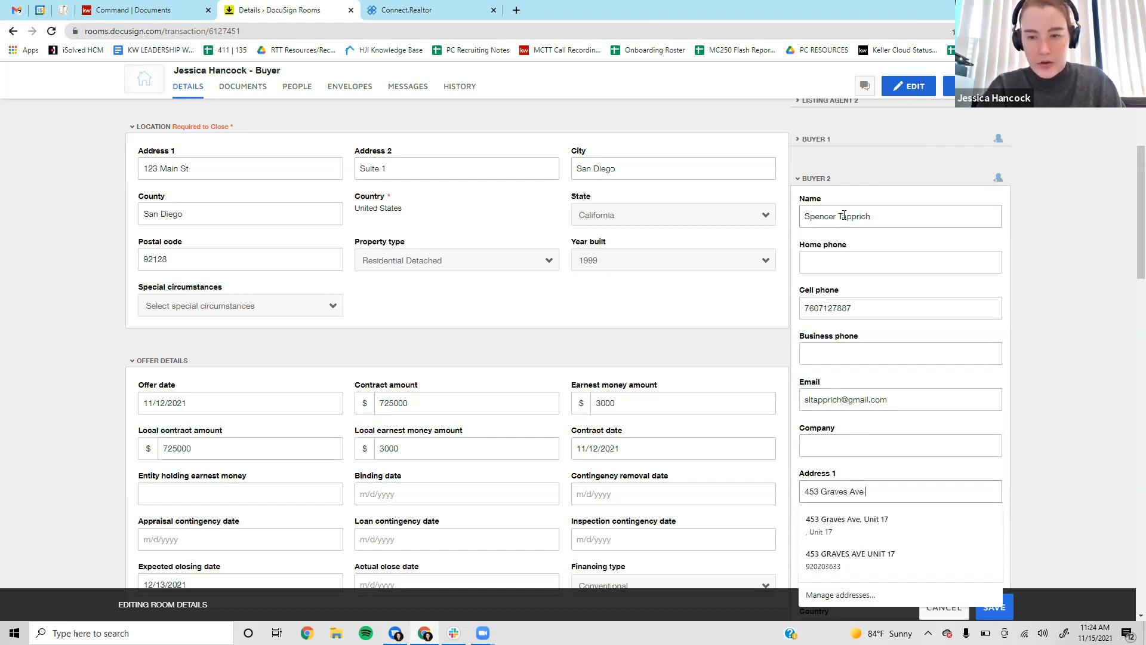
{"action": "key", "text": "Tab"}
{"action": "type", "text": "Un"}
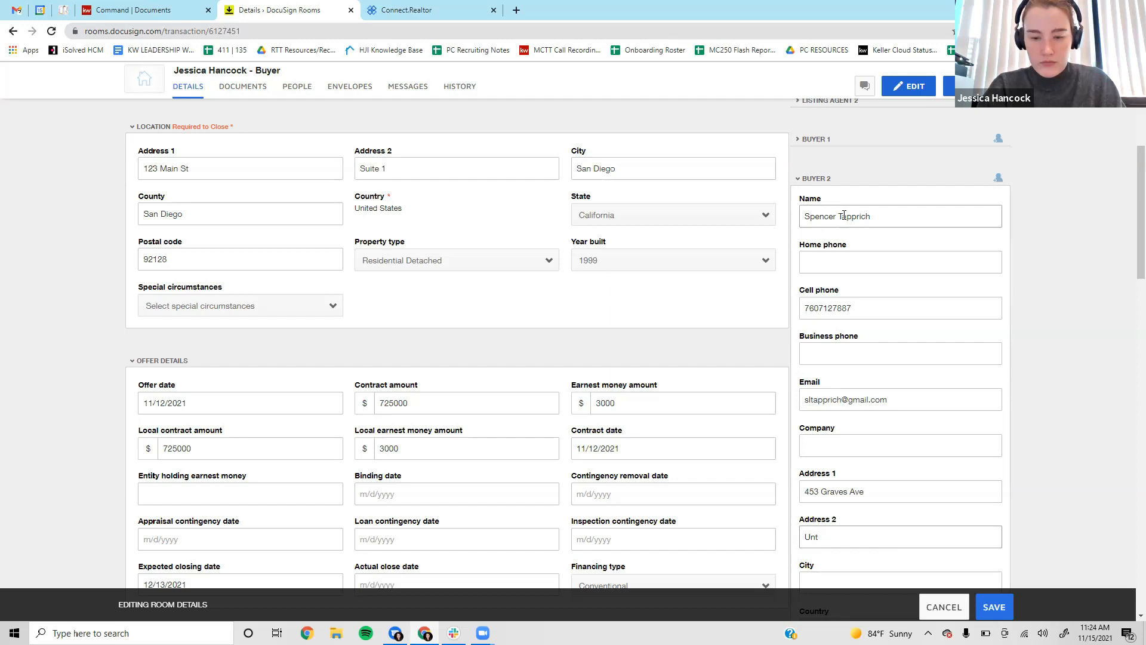
{"action": "type", "text": "it 17"}
{"action": "key", "text": "Tab"}
{"action": "type", "text": "E"}
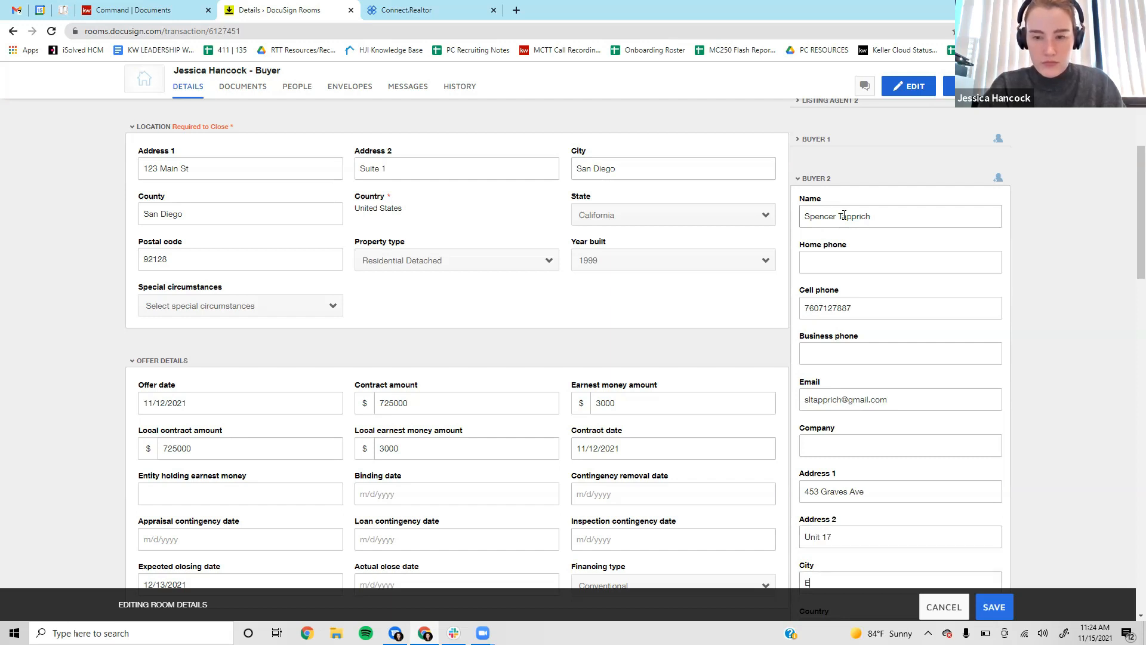
{"action": "type", "text": "l Cajon"}
{"action": "key", "text": "Down"}
{"action": "key", "text": "Return"}
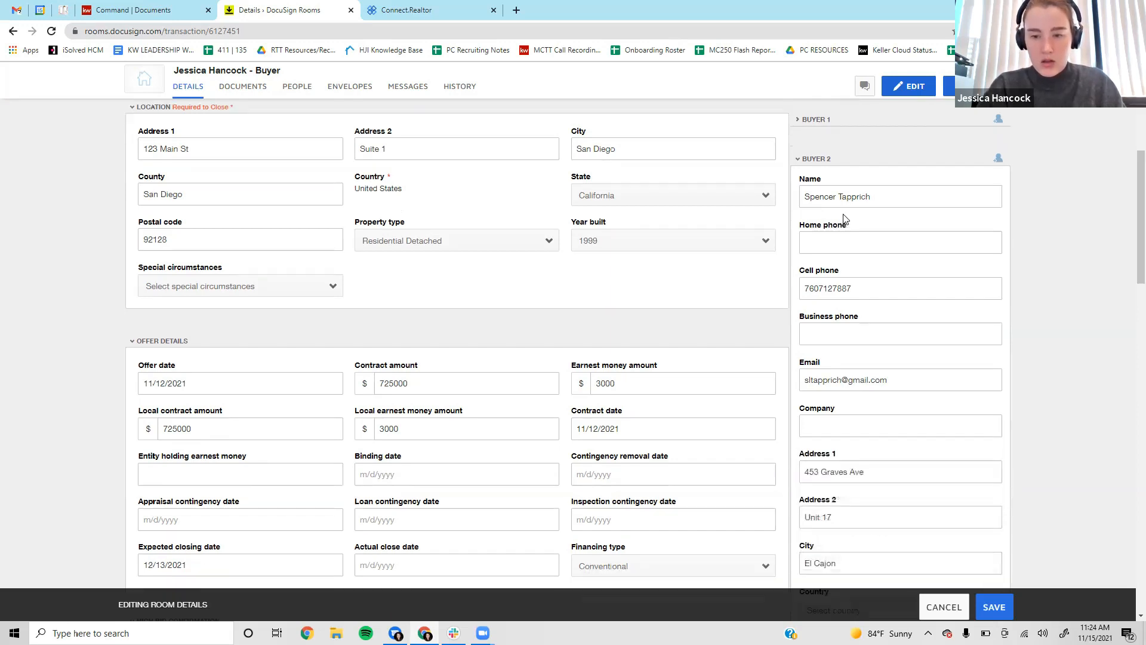
{"action": "scroll", "coordinate": [844, 219], "scroll_direction": "down", "scroll_amount": 5}
Set Buyer 2's country to United States, state to California, and enter the postal code.
{"action": "left_click", "coordinate": [860, 295]}
{"action": "left_click", "coordinate": [863, 388]}
{"action": "left_click", "coordinate": [870, 349]}
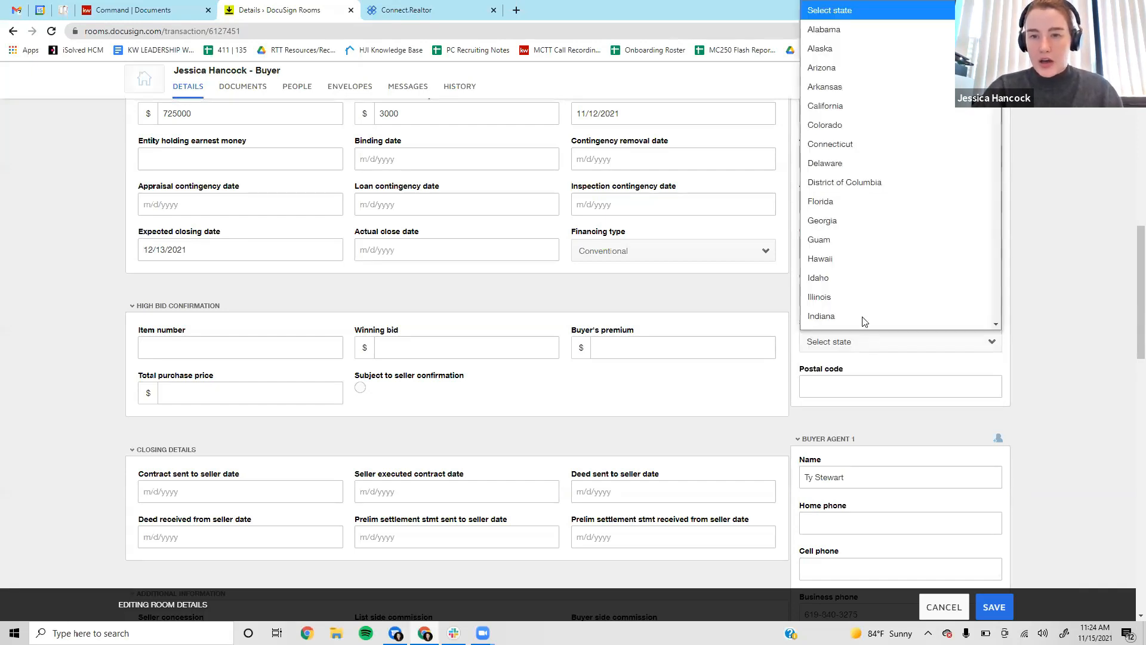
{"action": "left_click", "coordinate": [872, 90]}
{"action": "left_click", "coordinate": [863, 389]}
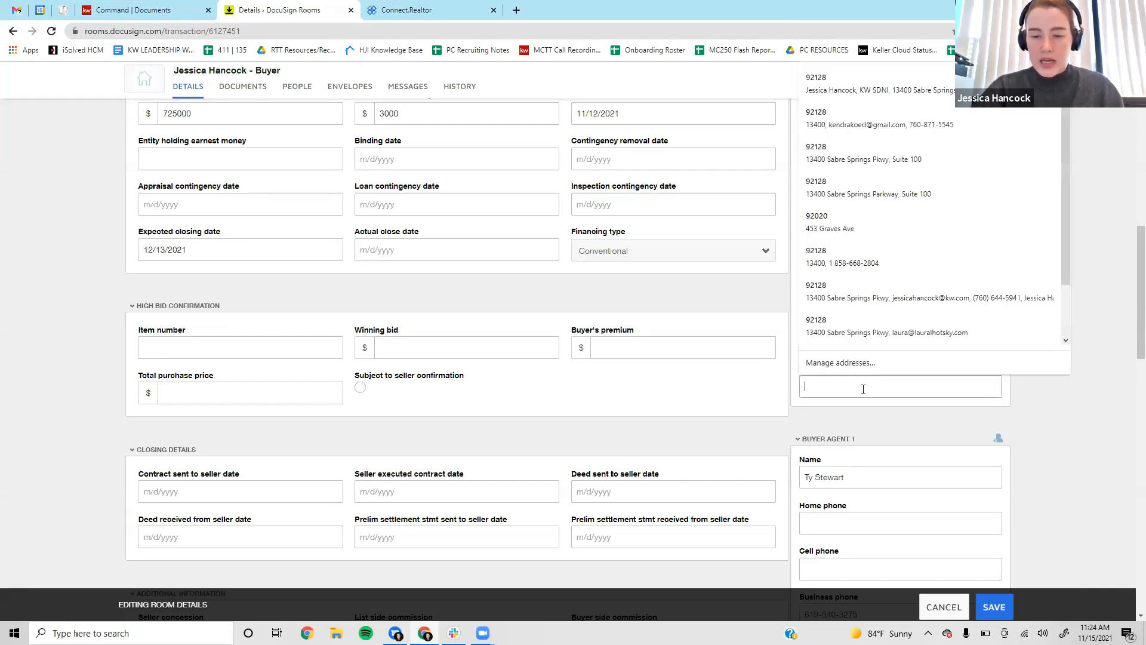
{"action": "type", "text": "92020"}
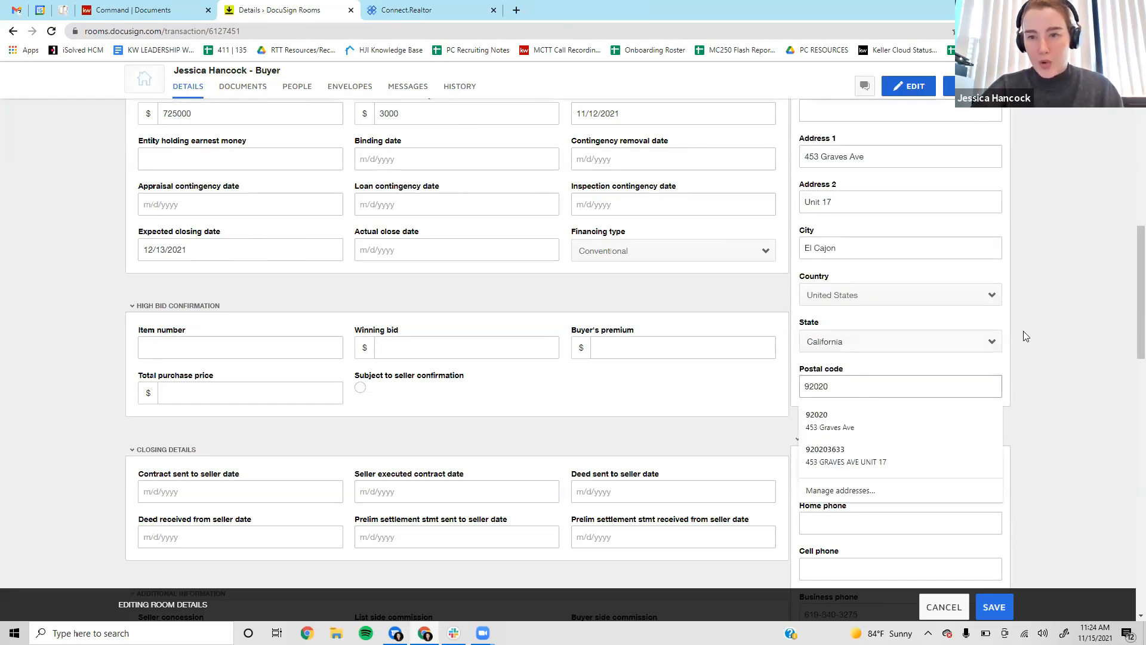
{"action": "left_click", "coordinate": [1063, 331]}
{"action": "scroll", "coordinate": [1069, 346], "scroll_direction": "down", "scroll_amount": 2}
{"action": "scroll", "coordinate": [1079, 359], "scroll_direction": "up", "scroll_amount": 3}
{"action": "scroll", "coordinate": [1079, 365], "scroll_direction": "up", "scroll_amount": 1}
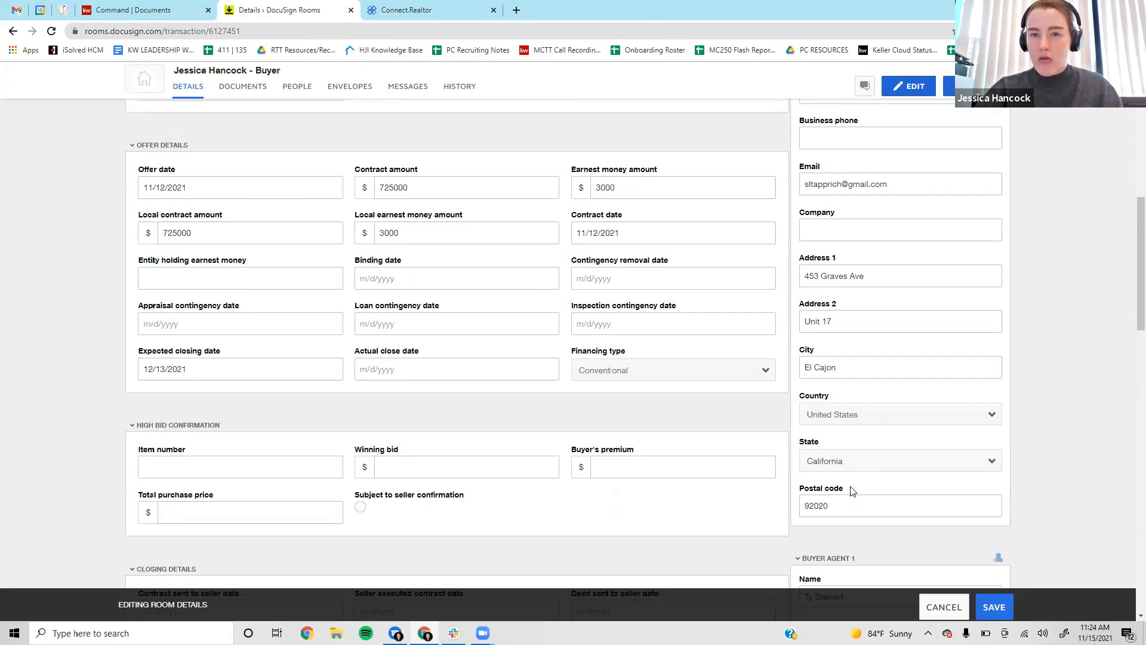
{"action": "scroll", "coordinate": [878, 268], "scroll_direction": "down", "scroll_amount": 5}
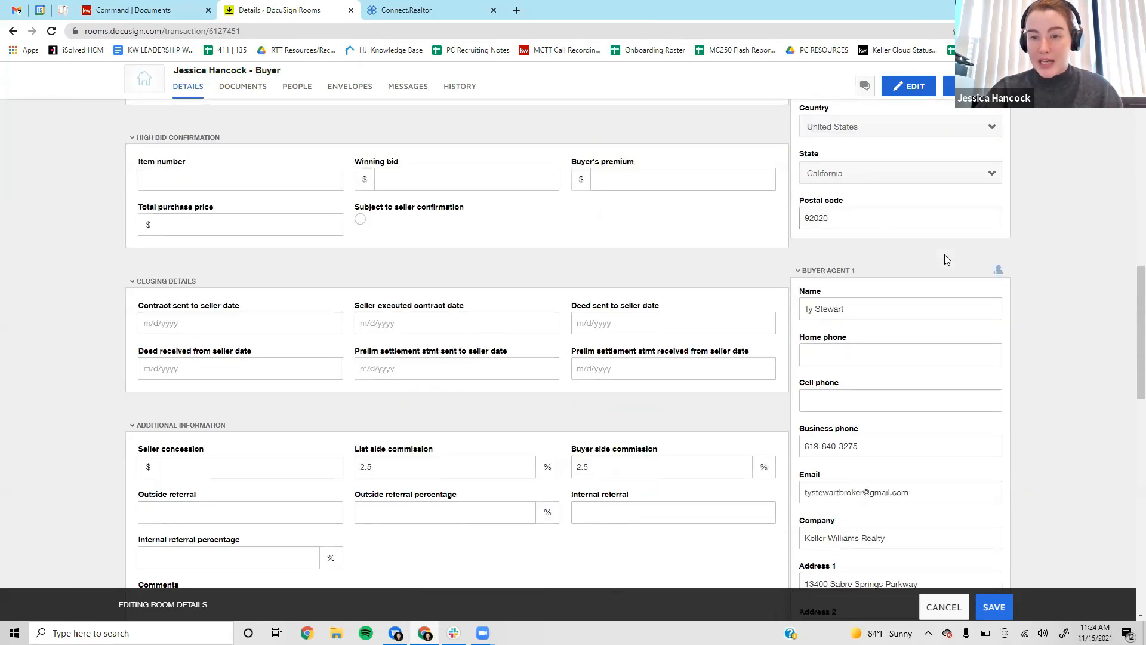
Collapse Buyer Agent 2, save the edited room details, and return to the top.
{"action": "scroll", "coordinate": [944, 258], "scroll_direction": "down", "scroll_amount": 1}
{"action": "scroll", "coordinate": [935, 258], "scroll_direction": "up", "scroll_amount": 1}
{"action": "scroll", "coordinate": [880, 272], "scroll_direction": "down", "scroll_amount": 1}
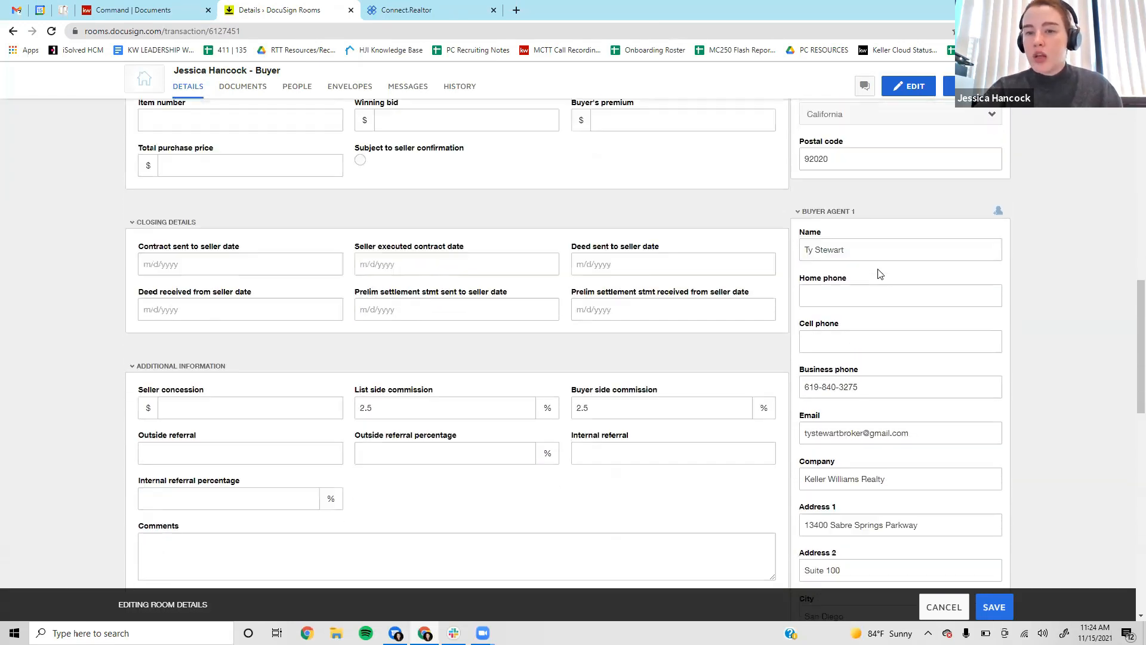
{"action": "scroll", "coordinate": [880, 273], "scroll_direction": "down", "scroll_amount": 1}
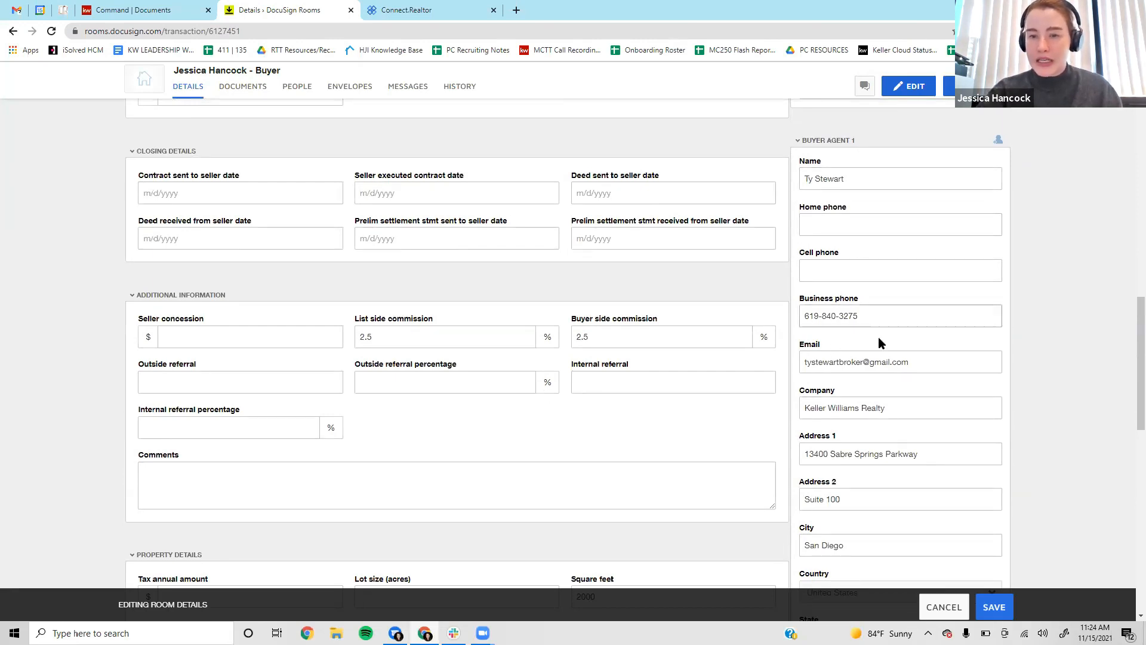
{"action": "scroll", "coordinate": [907, 329], "scroll_direction": "down", "scroll_amount": 2}
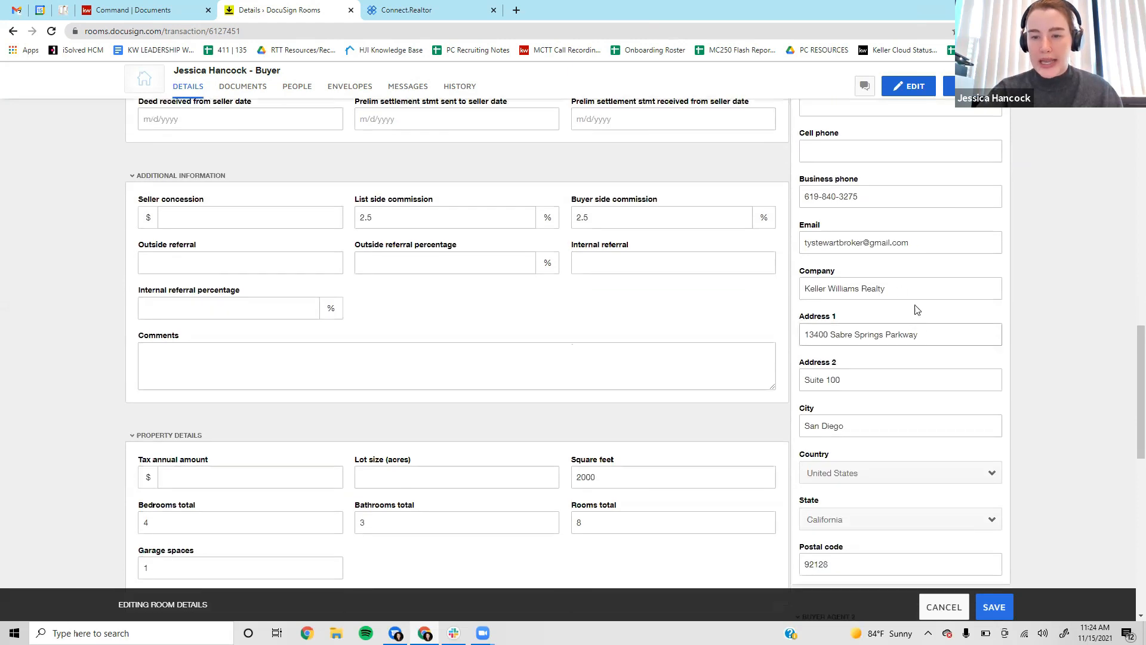
{"action": "scroll", "coordinate": [907, 364], "scroll_direction": "down", "scroll_amount": 2}
{"action": "scroll", "coordinate": [908, 368], "scroll_direction": "up", "scroll_amount": 1}
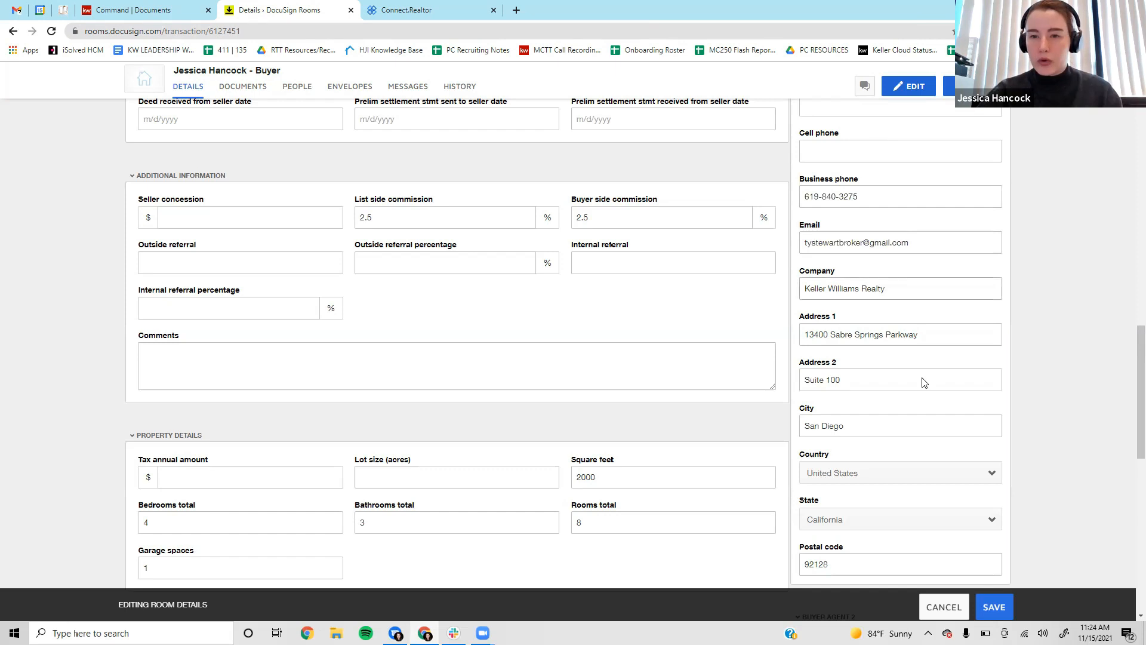
{"action": "scroll", "coordinate": [924, 382], "scroll_direction": "down", "scroll_amount": 4}
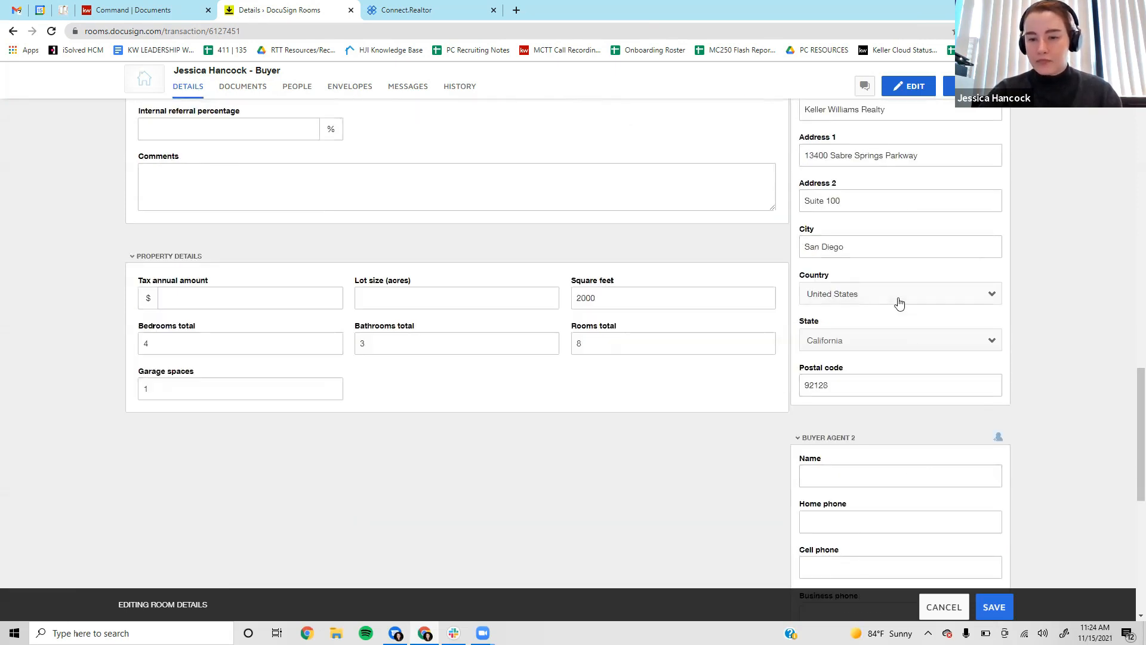
{"action": "scroll", "coordinate": [899, 303], "scroll_direction": "down", "scroll_amount": 3}
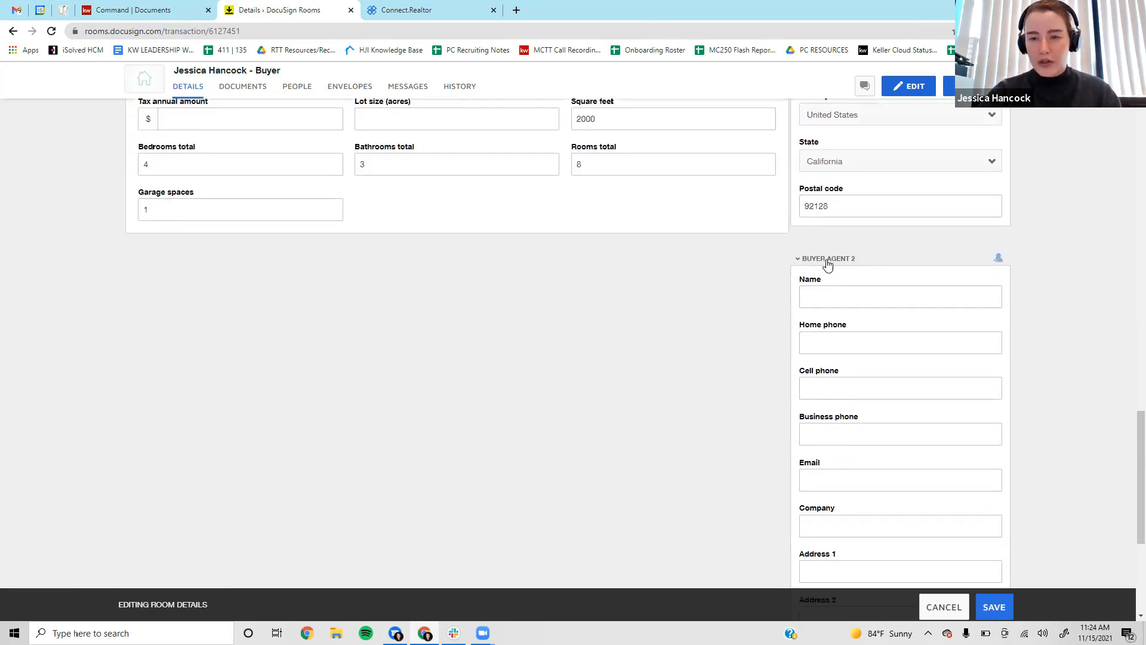
{"action": "left_click", "coordinate": [827, 261]}
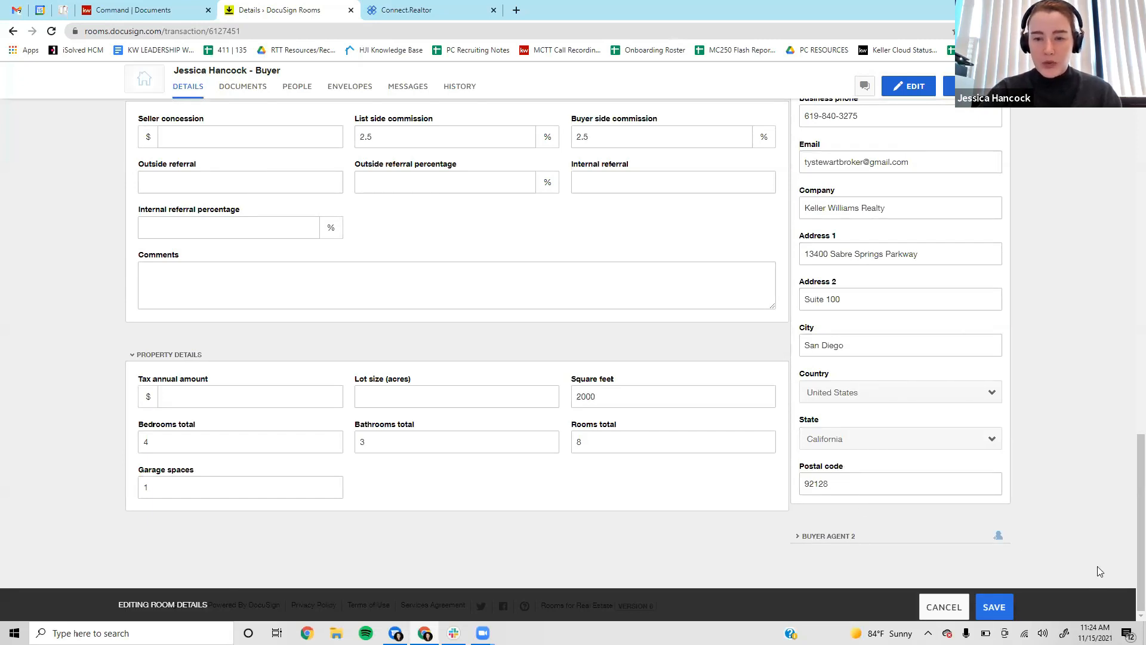
{"action": "left_click", "coordinate": [998, 610]}
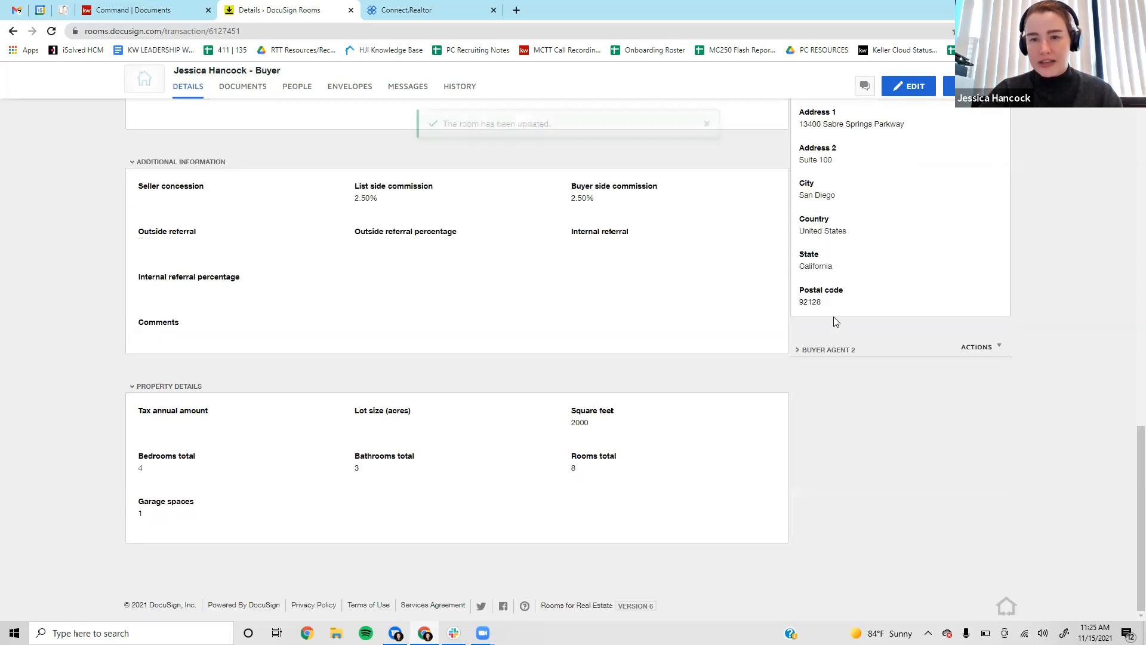
{"action": "scroll", "coordinate": [928, 403], "scroll_direction": "up", "scroll_amount": 5}
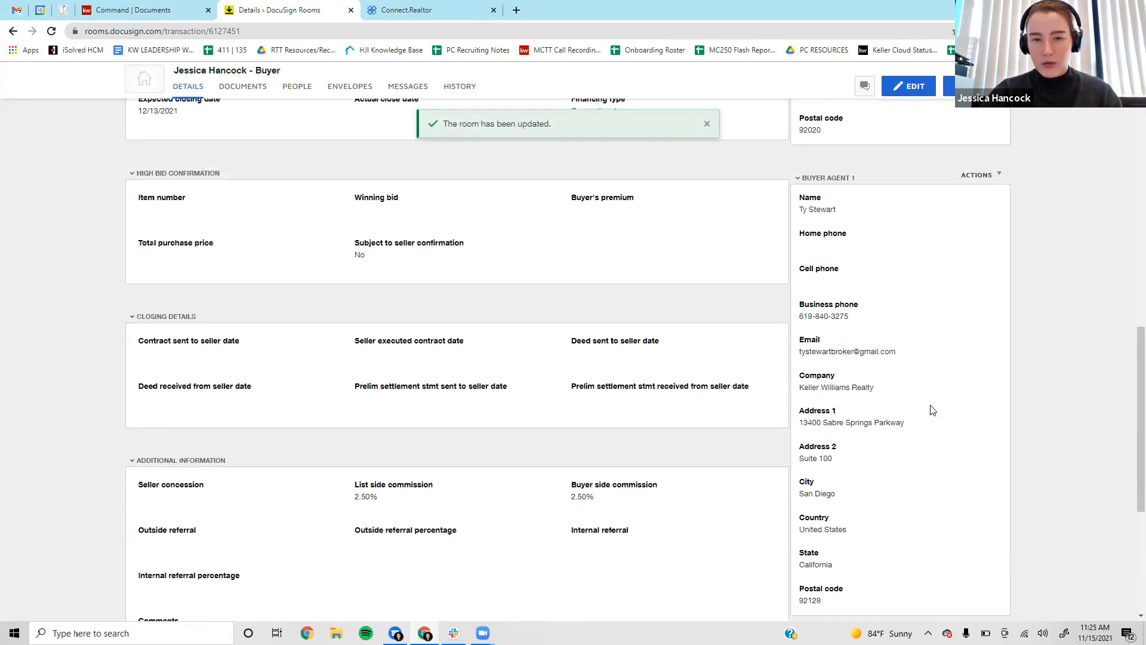
{"action": "scroll", "coordinate": [887, 439], "scroll_direction": "up", "scroll_amount": 9}
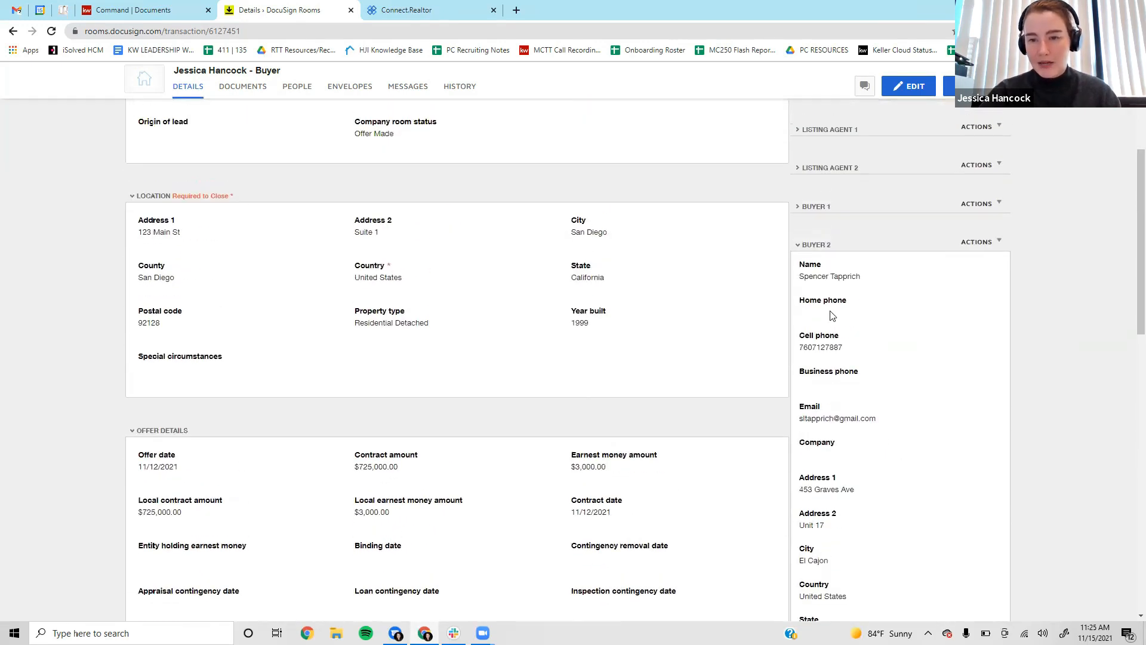
{"action": "scroll", "coordinate": [869, 494], "scroll_direction": "up", "scroll_amount": 4}
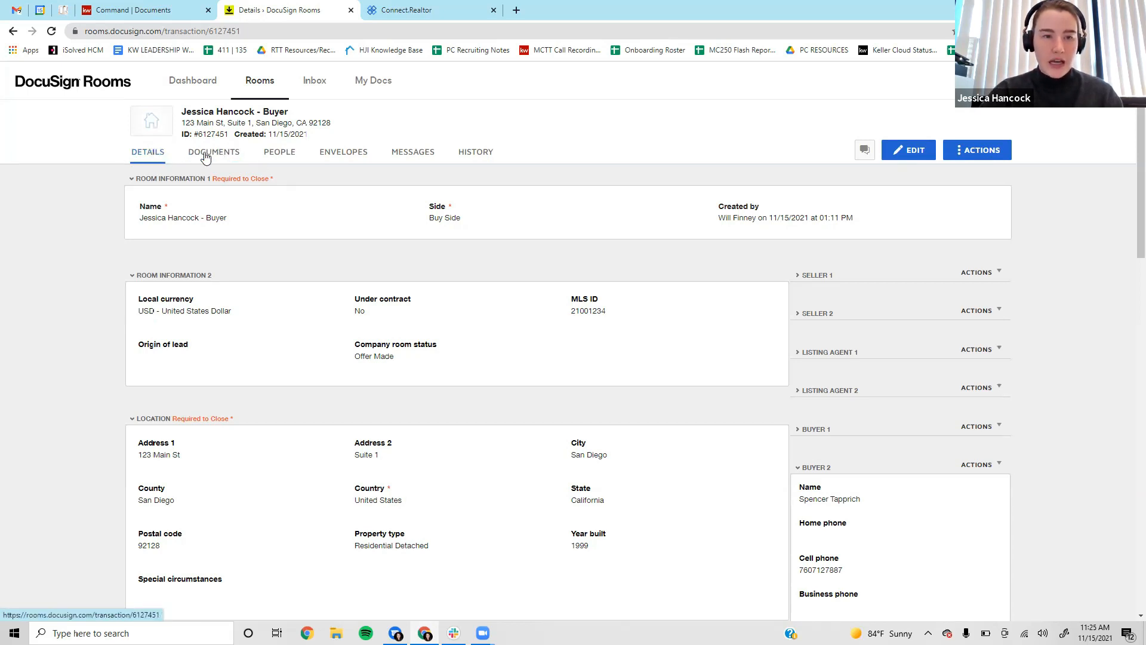
In the room's Documents tab, add documents from the DocuSign form library.
{"action": "left_click", "coordinate": [226, 158]}
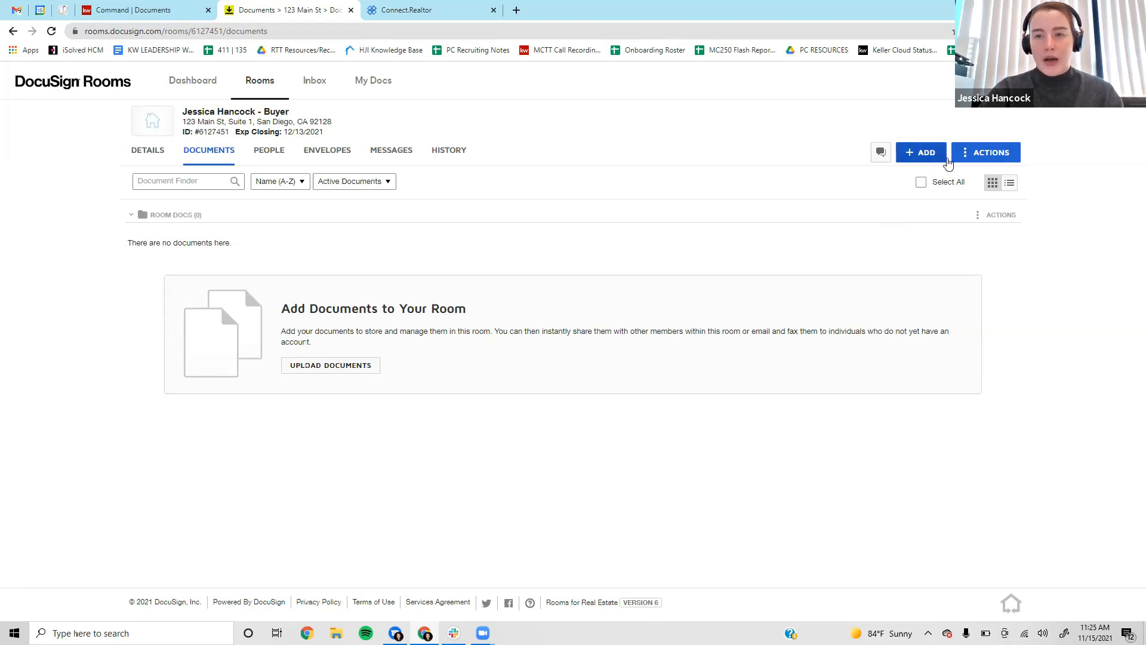
{"action": "left_click", "coordinate": [930, 154]}
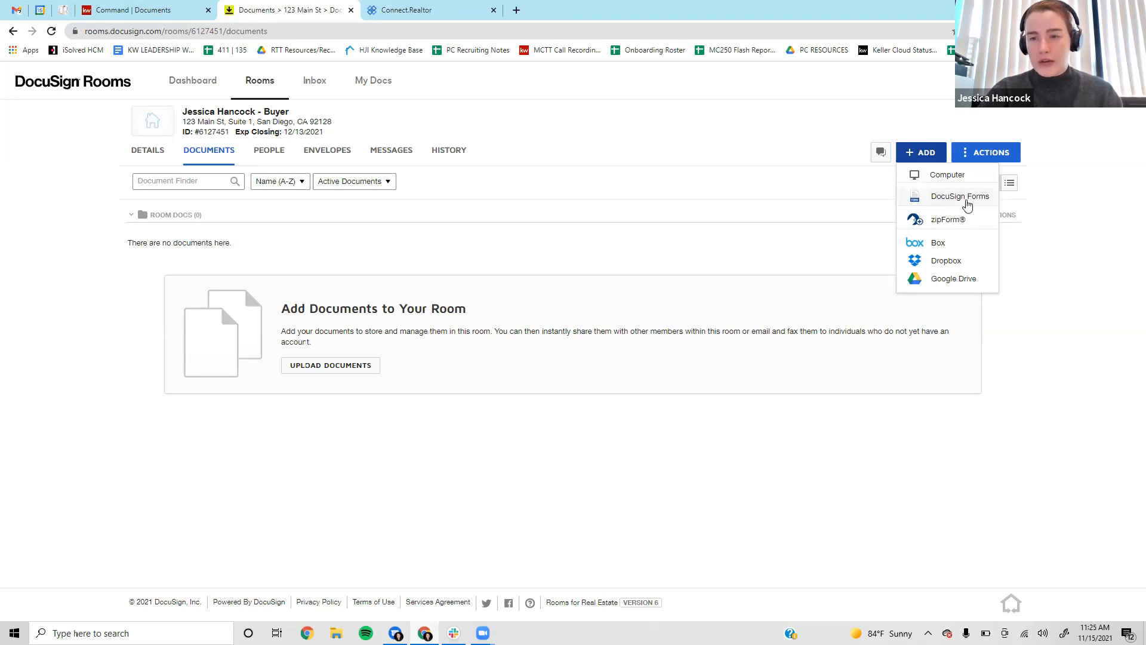
{"action": "left_click", "coordinate": [967, 205]}
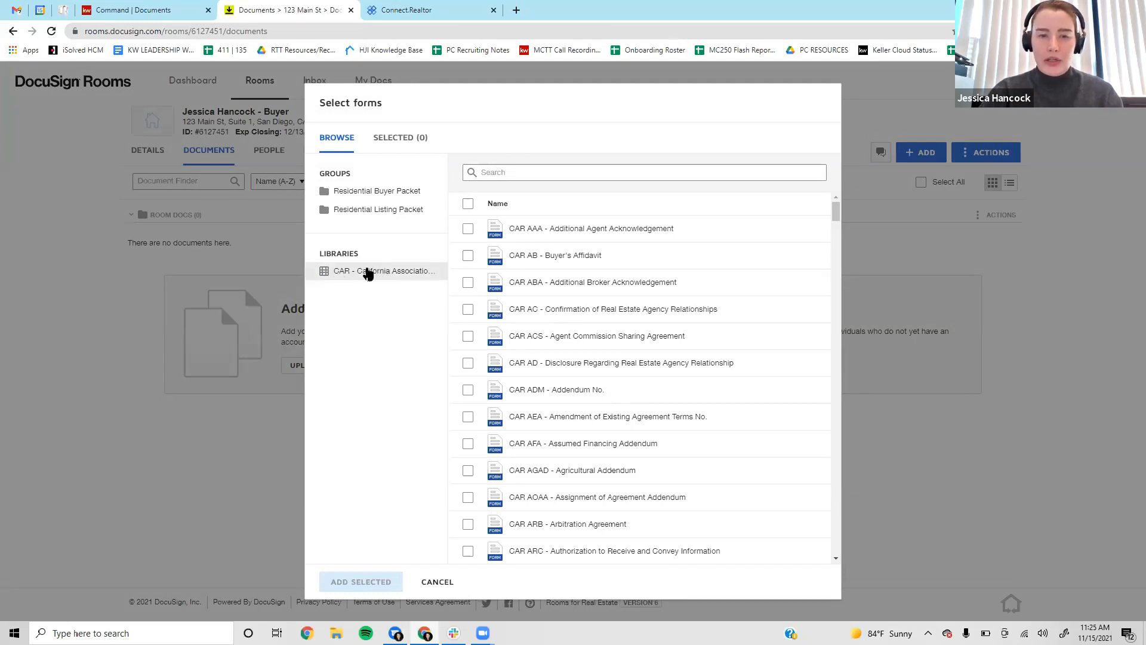
In the CAR forms library, search 'transaction cover' and select the CAR TCS Transaction Cover Sheet.
{"action": "left_click", "coordinate": [368, 274]}
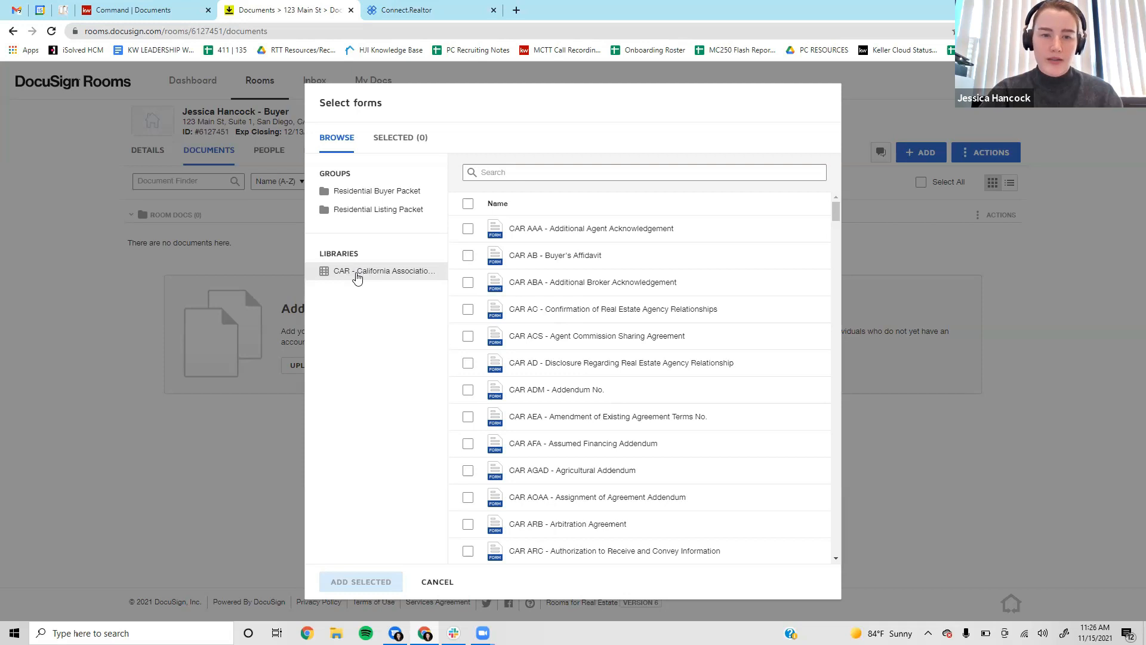
{"action": "left_click", "coordinate": [391, 276]}
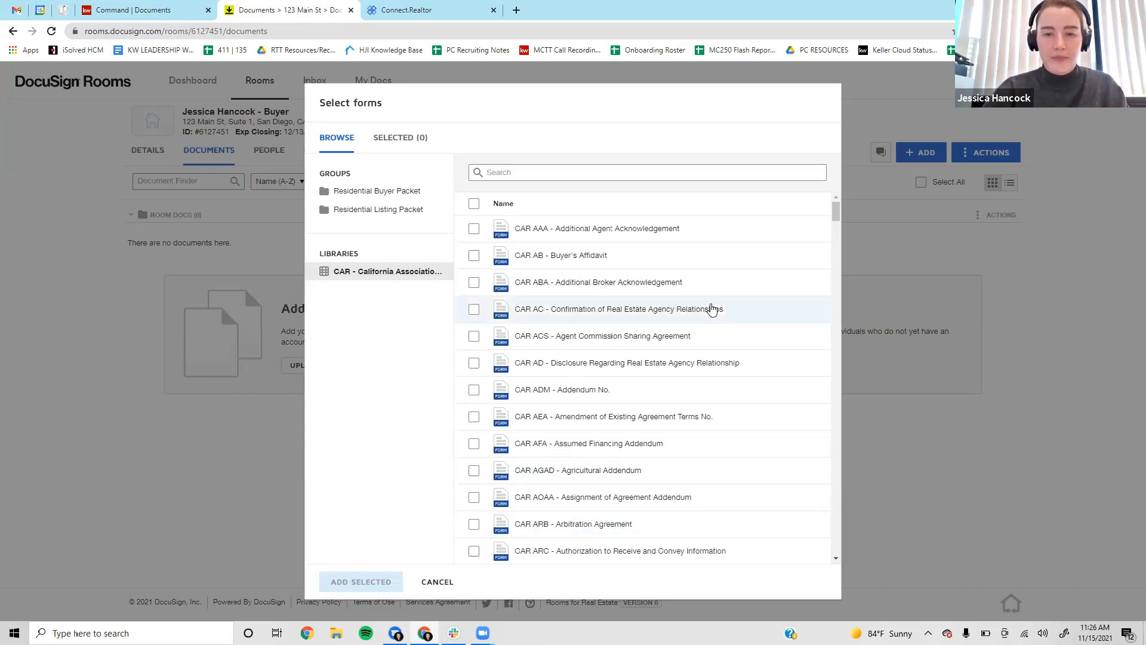
{"action": "scroll", "coordinate": [690, 374], "scroll_direction": "down", "scroll_amount": 4}
{"action": "scroll", "coordinate": [692, 372], "scroll_direction": "up", "scroll_amount": 4}
{"action": "left_click", "coordinate": [533, 172]}
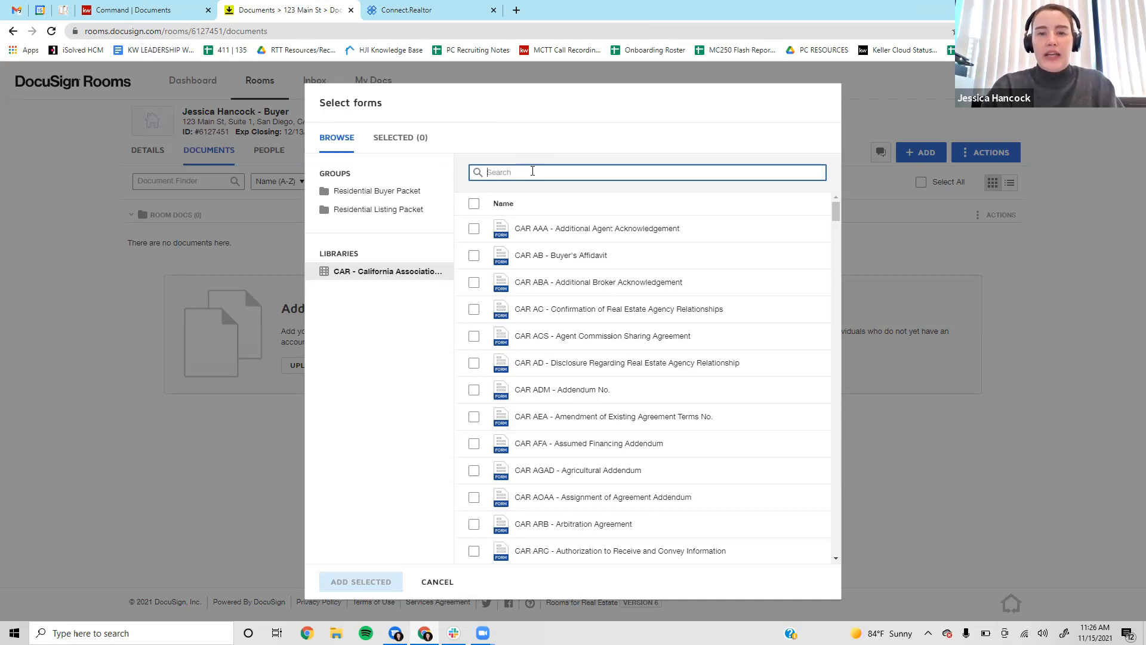
{"action": "type", "text": "tra"}
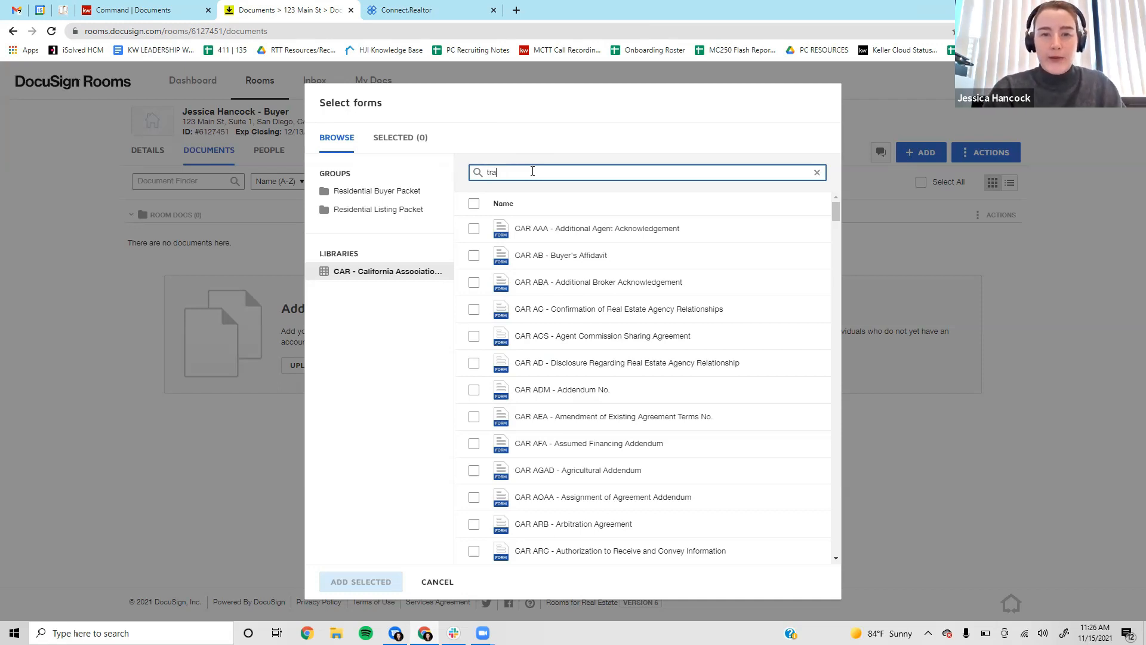
{"action": "type", "text": "nsaction cover"}
{"action": "left_click", "coordinate": [627, 236]}
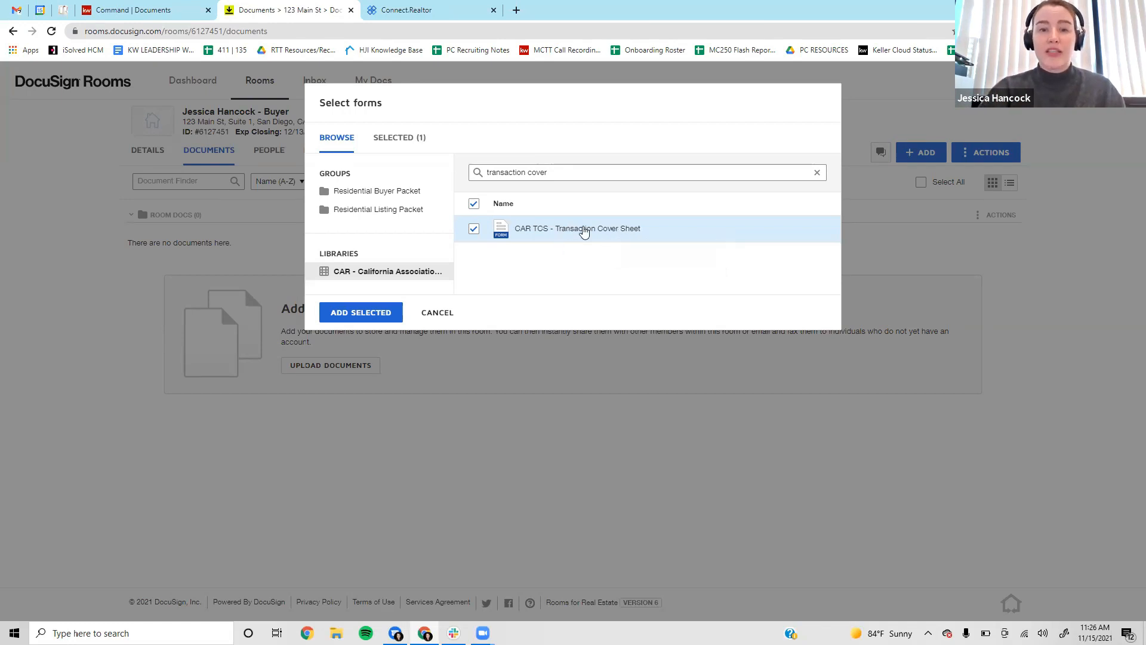
Search 'rpa', select the CAR RPA purchase agreement and apply the CAR RPA template.
{"action": "triple_click", "coordinate": [588, 180]}
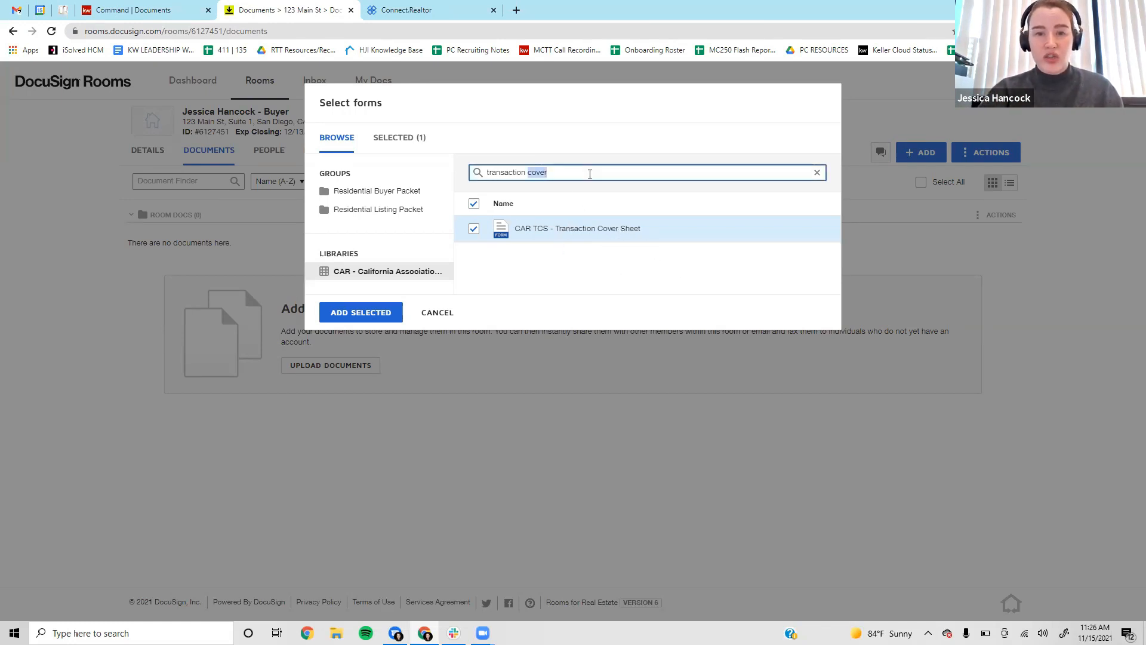
{"action": "key", "text": "BackSpace"}
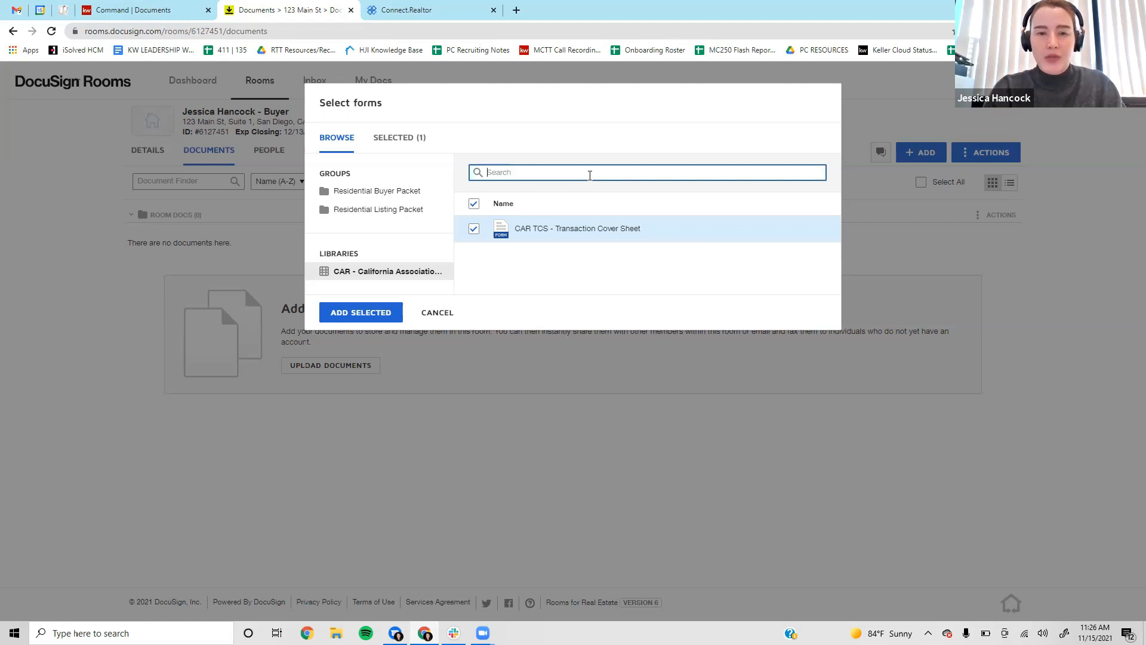
{"action": "type", "text": "rpa"}
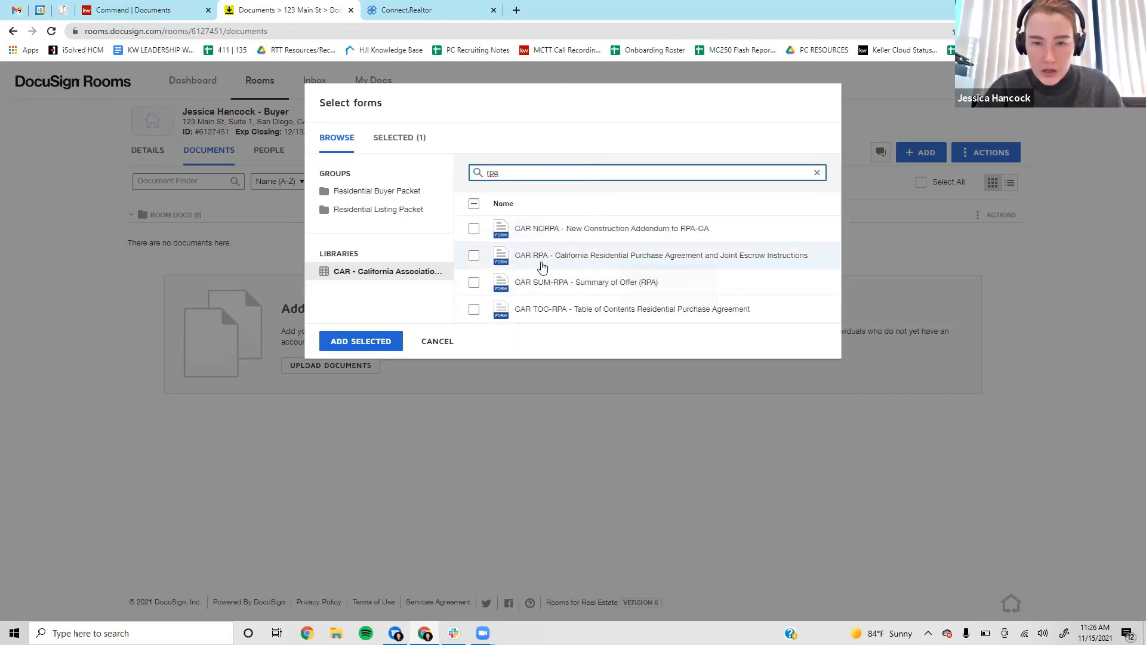
{"action": "left_click", "coordinate": [542, 267]}
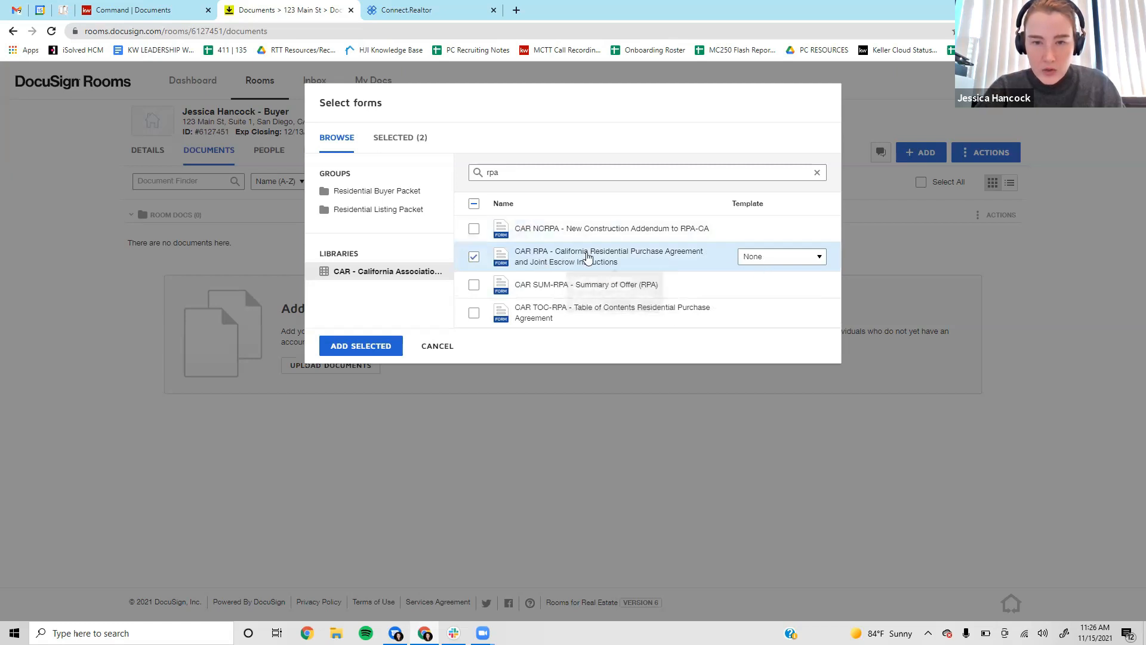
{"action": "left_click", "coordinate": [758, 257]}
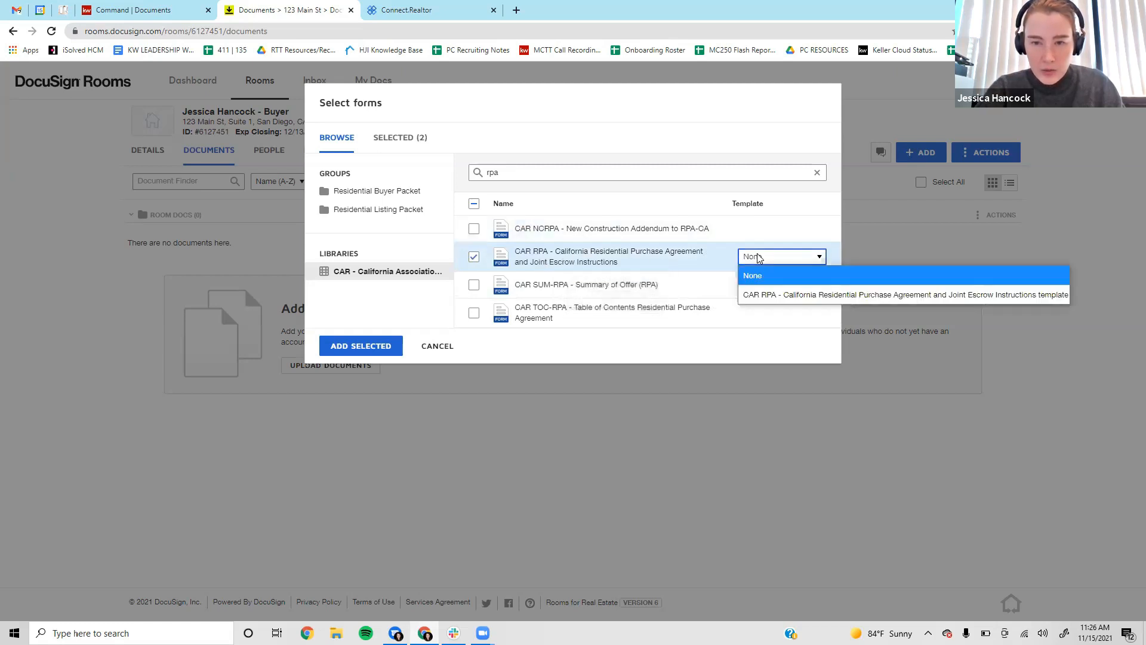
{"action": "left_click", "coordinate": [778, 296]}
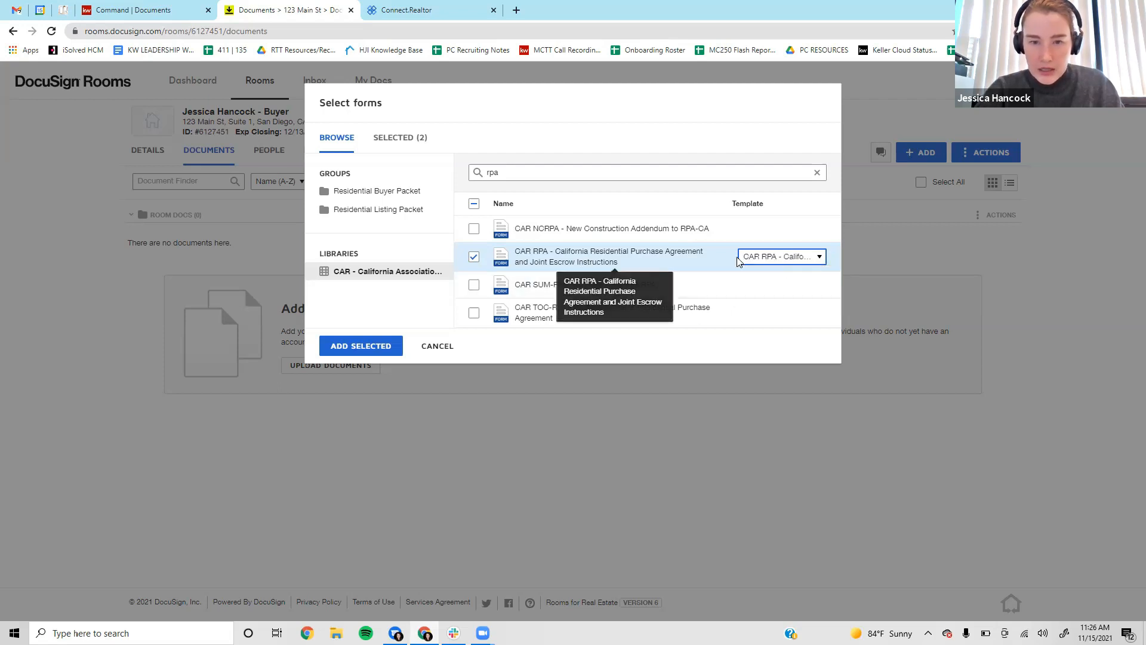
Clear the search, select the CAR AD agency disclosure, and add all three forms to the room.
{"action": "double_click", "coordinate": [520, 172]}
{"action": "key", "text": "BackSpace"}
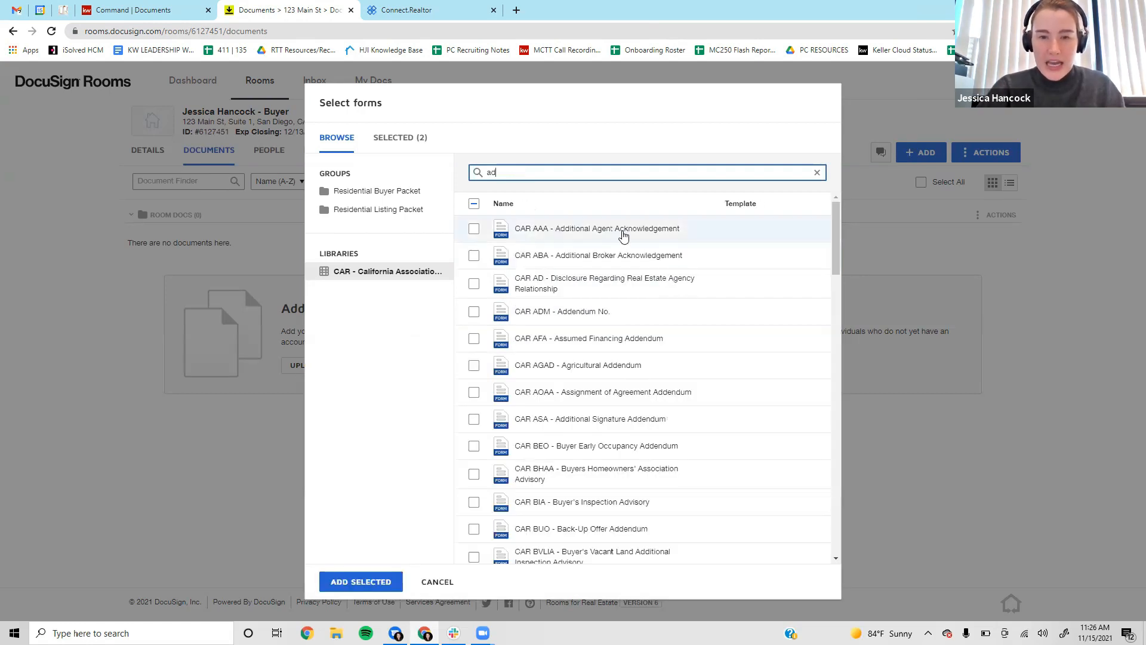
{"action": "left_click", "coordinate": [580, 283]}
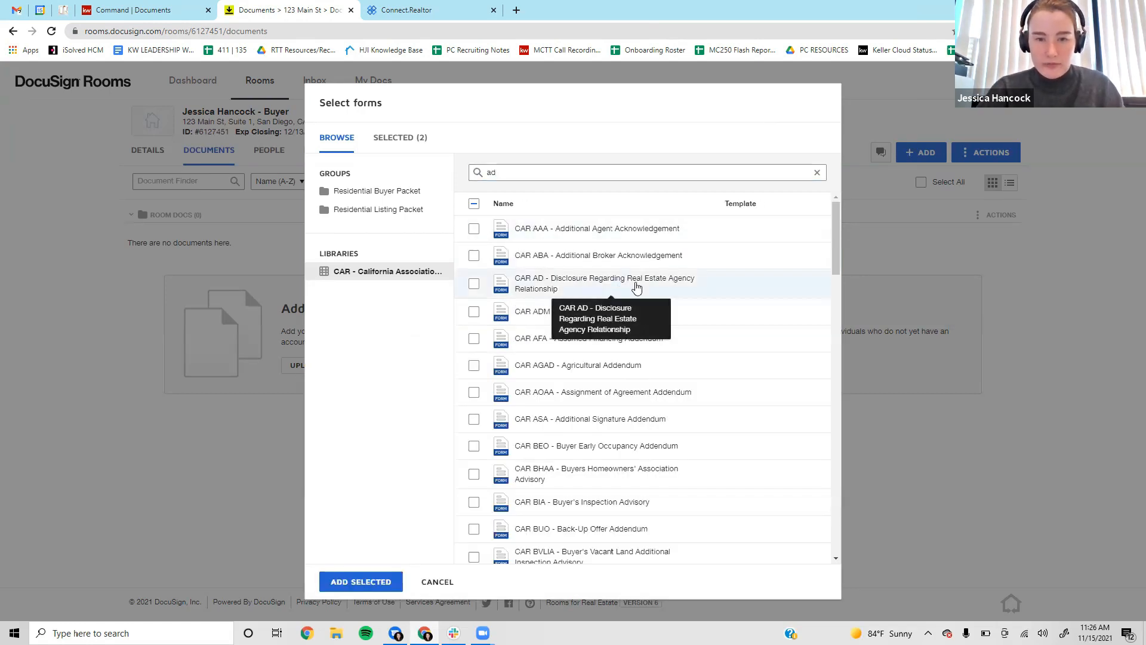
{"action": "left_click", "coordinate": [353, 574]}
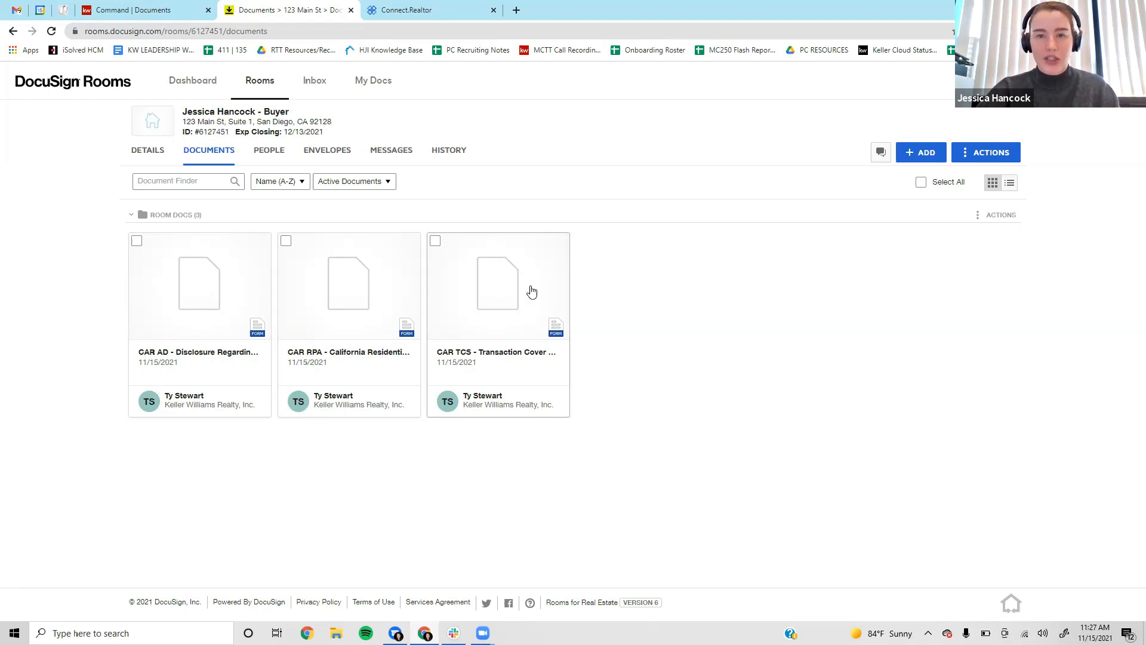
Open the CAR TCS Transaction Cover Sheet document from the room.
{"action": "left_click", "coordinate": [505, 300]}
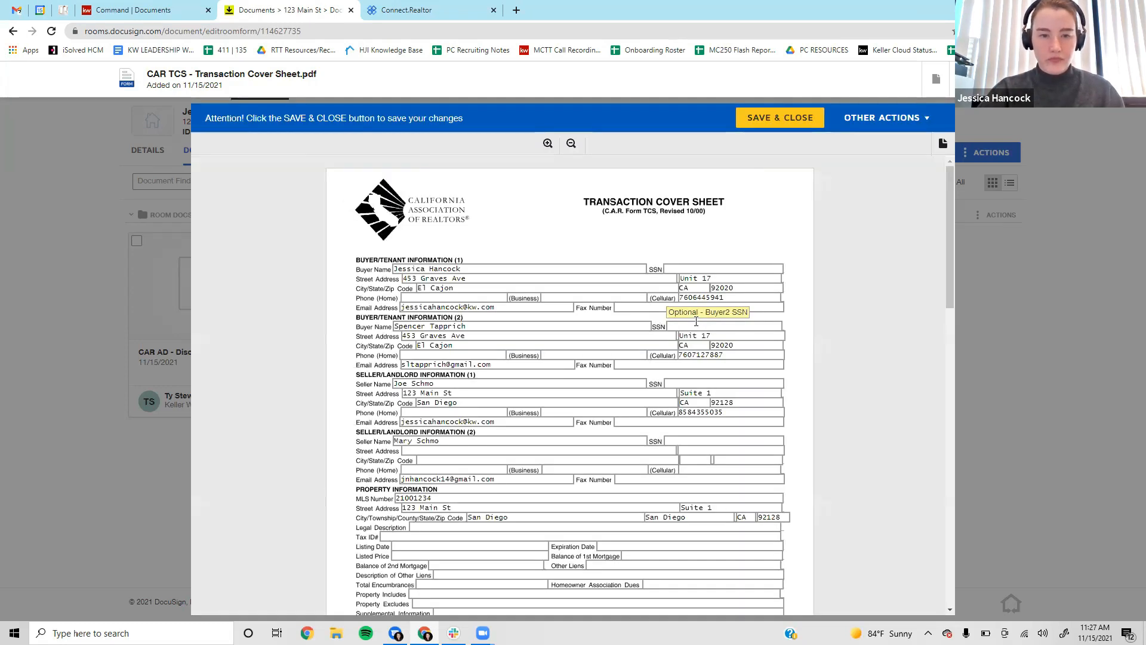
Scroll the Transaction Cover Sheet down past the seller details to the property section.
{"action": "scroll", "coordinate": [521, 358], "scroll_direction": "down", "scroll_amount": 1}
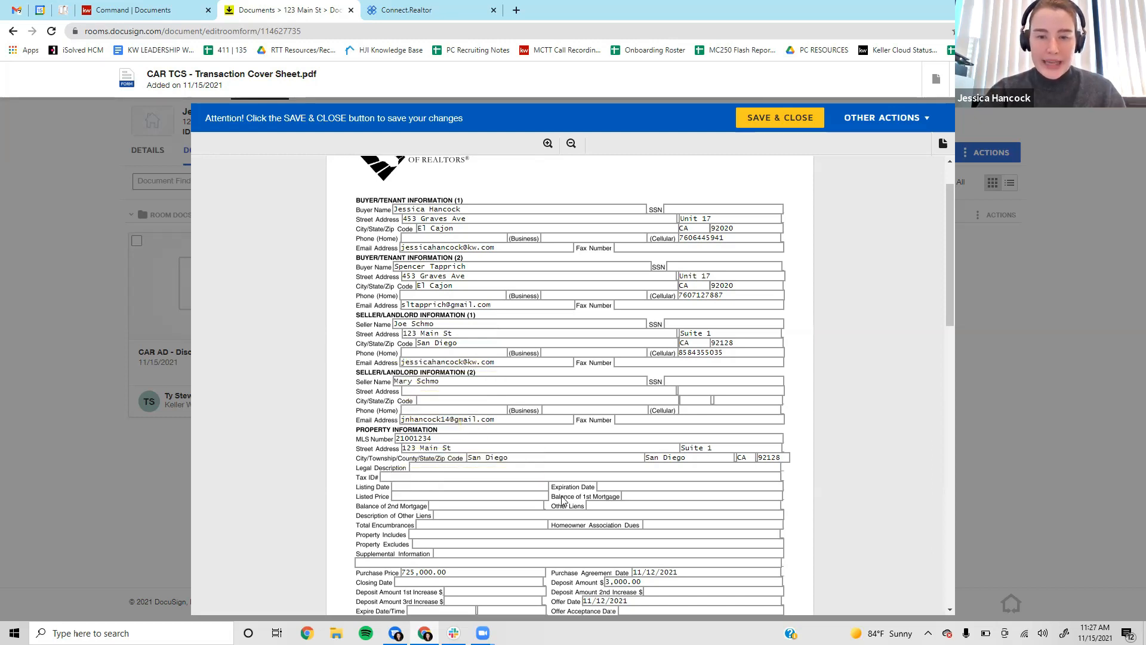
{"action": "scroll", "coordinate": [466, 460], "scroll_direction": "down", "scroll_amount": 2}
{"action": "scroll", "coordinate": [526, 443], "scroll_direction": "down", "scroll_amount": 1}
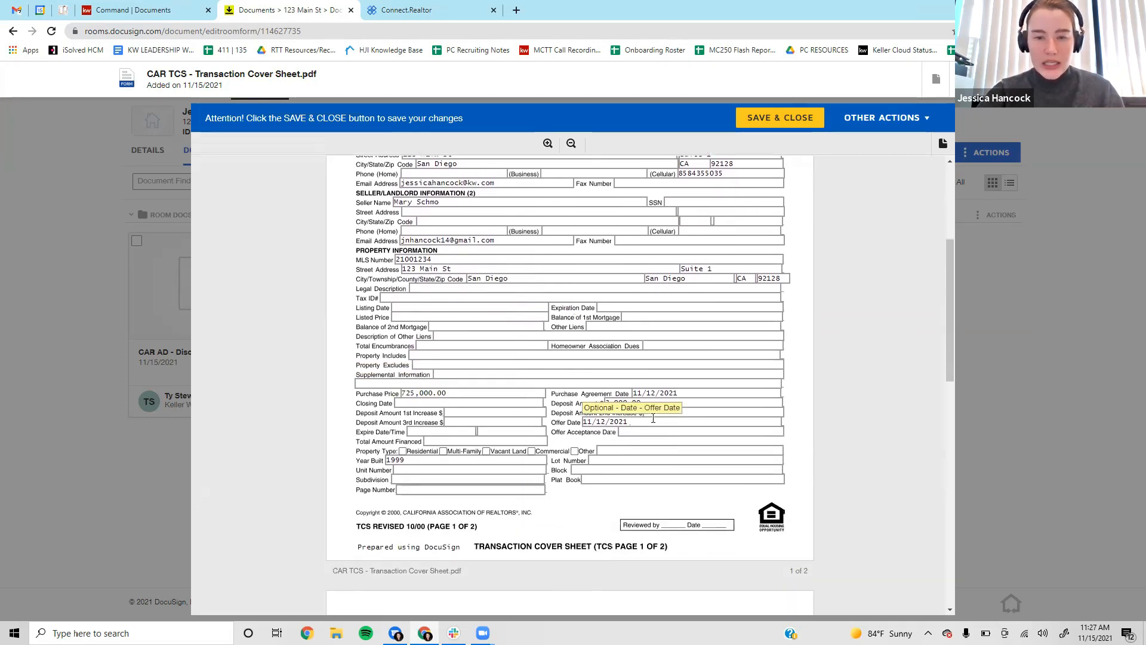
{"action": "scroll", "coordinate": [538, 304], "scroll_direction": "up", "scroll_amount": 3}
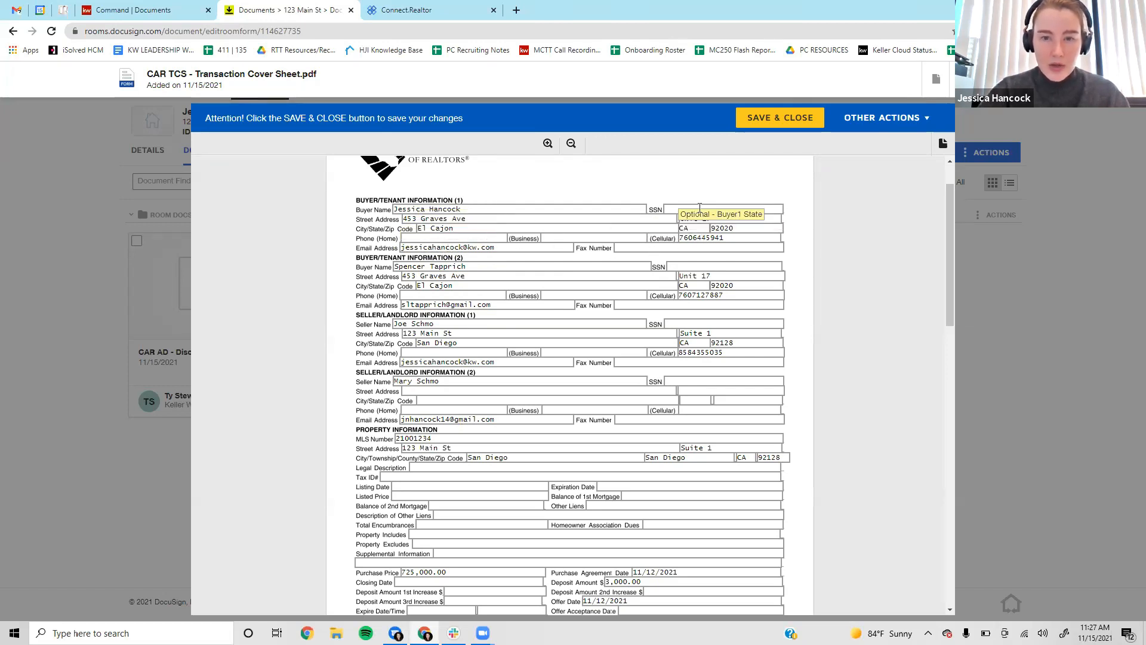
{"action": "scroll", "coordinate": [370, 352], "scroll_direction": "down", "scroll_amount": 2}
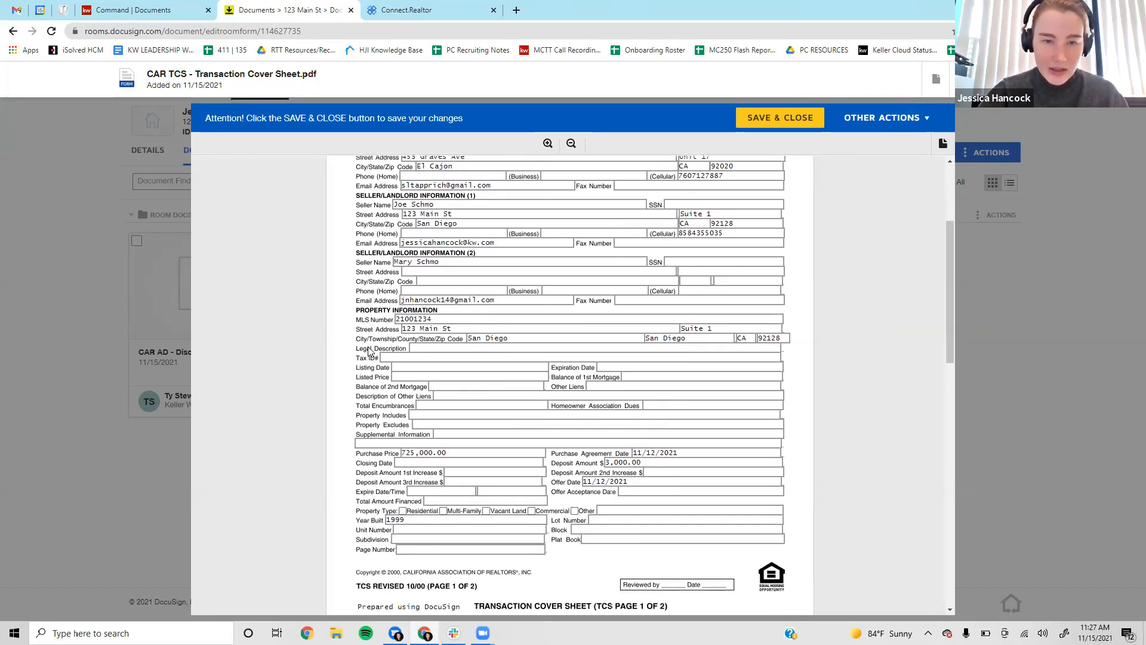
Give seller 2 seller 1's street address, with city San Diego, state CA, zip 92128.
{"action": "left_click", "coordinate": [434, 272]}
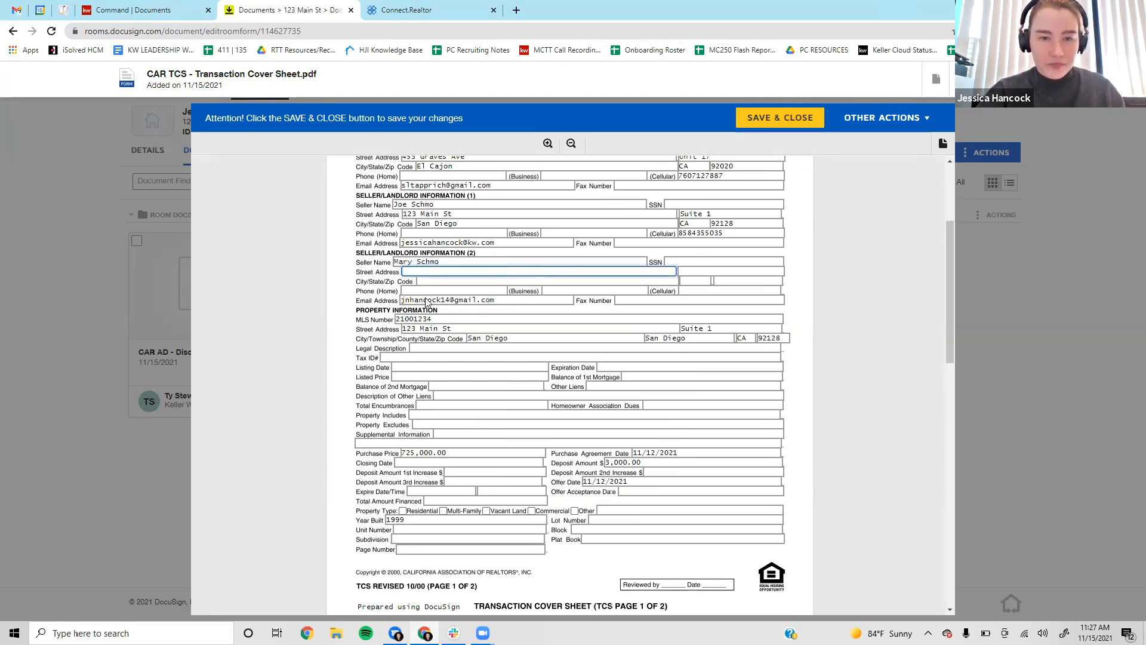
{"action": "left_click_drag", "start_coordinate": [460, 213], "coordinate": [372, 216]}
{"action": "key", "text": "ctrl+c"}
{"action": "left_click", "coordinate": [456, 272]}
{"action": "key", "text": "ctrl+v"}
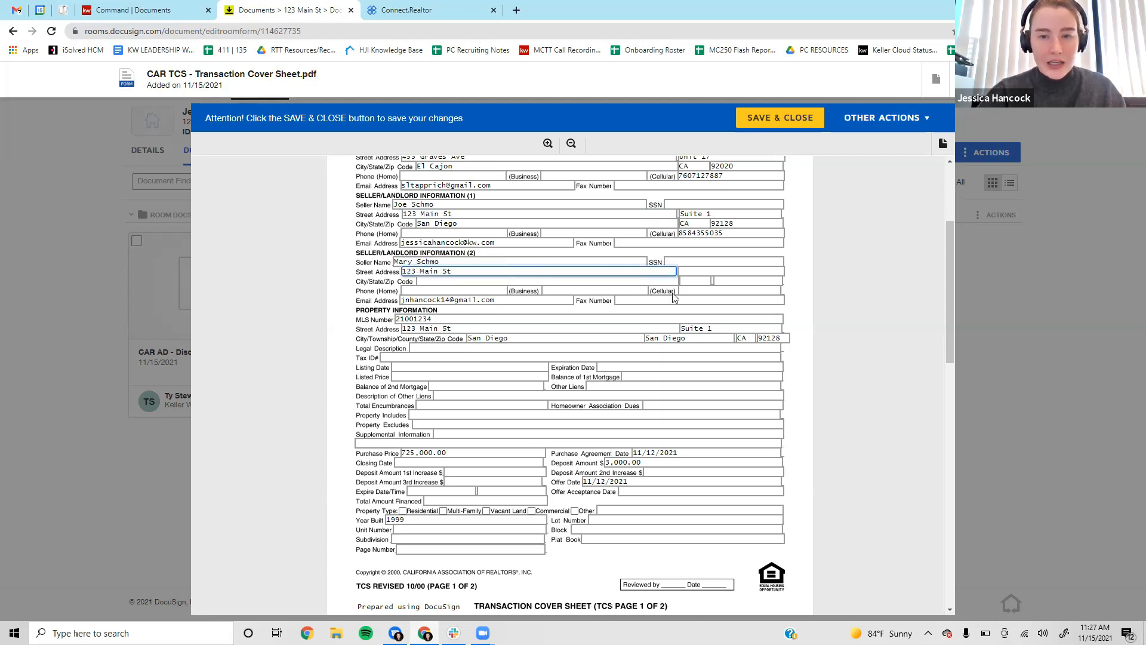
{"action": "left_click", "coordinate": [716, 270]}
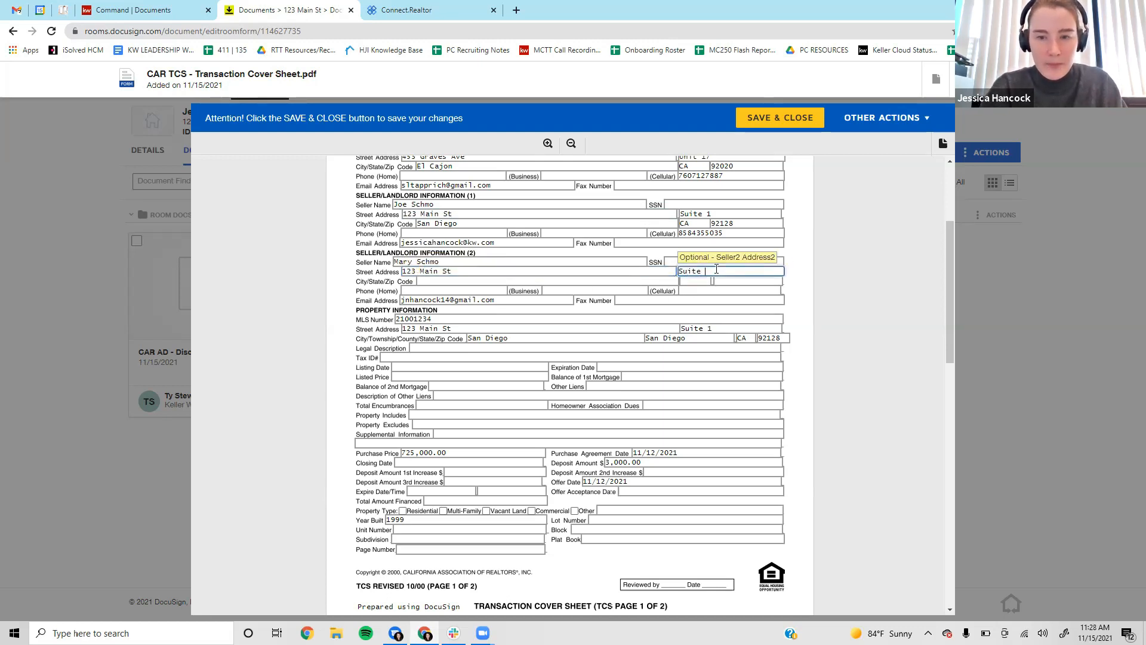
{"action": "key", "text": "Tab"}
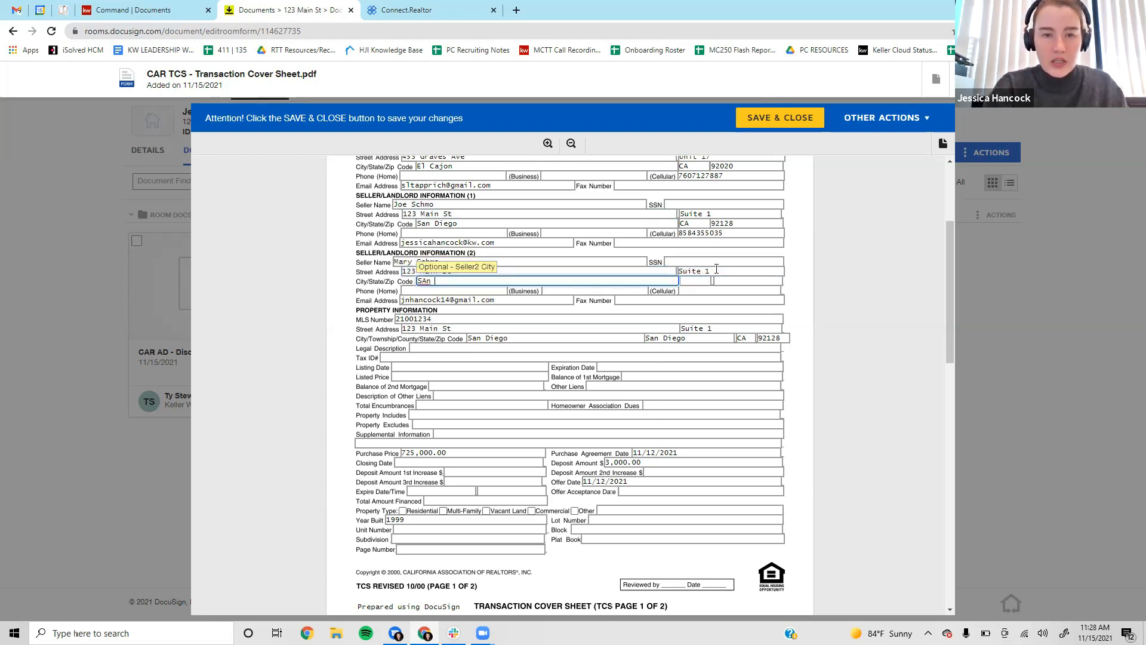
{"action": "type", "text": "San Di"}
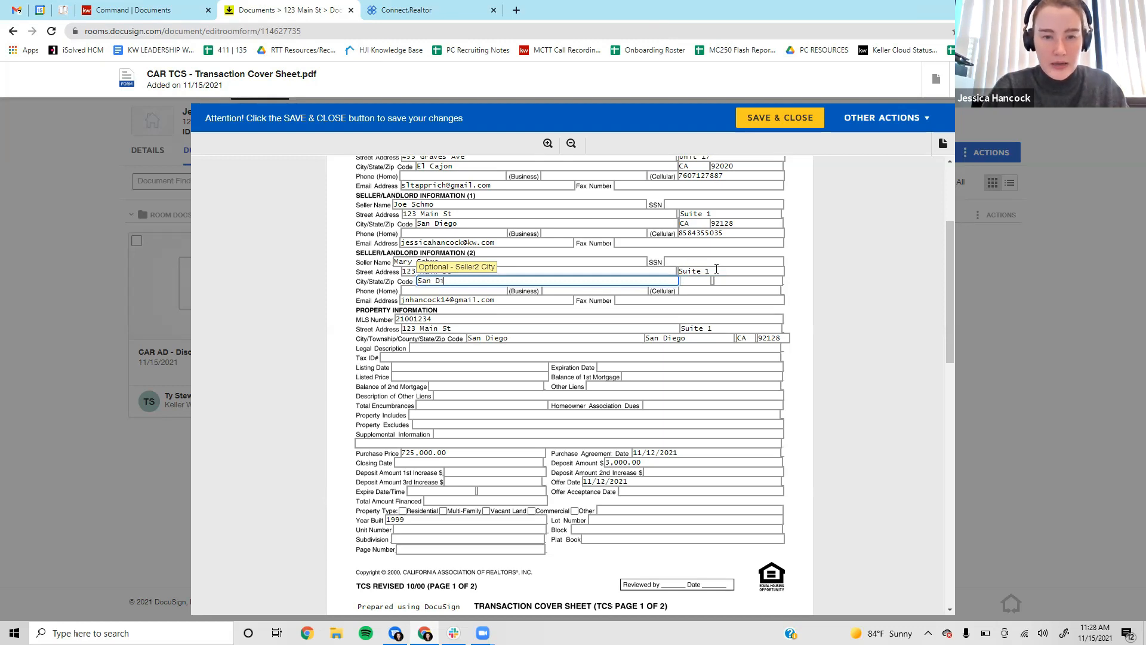
{"action": "type", "text": "ego"}
{"action": "key", "text": "Tab"}
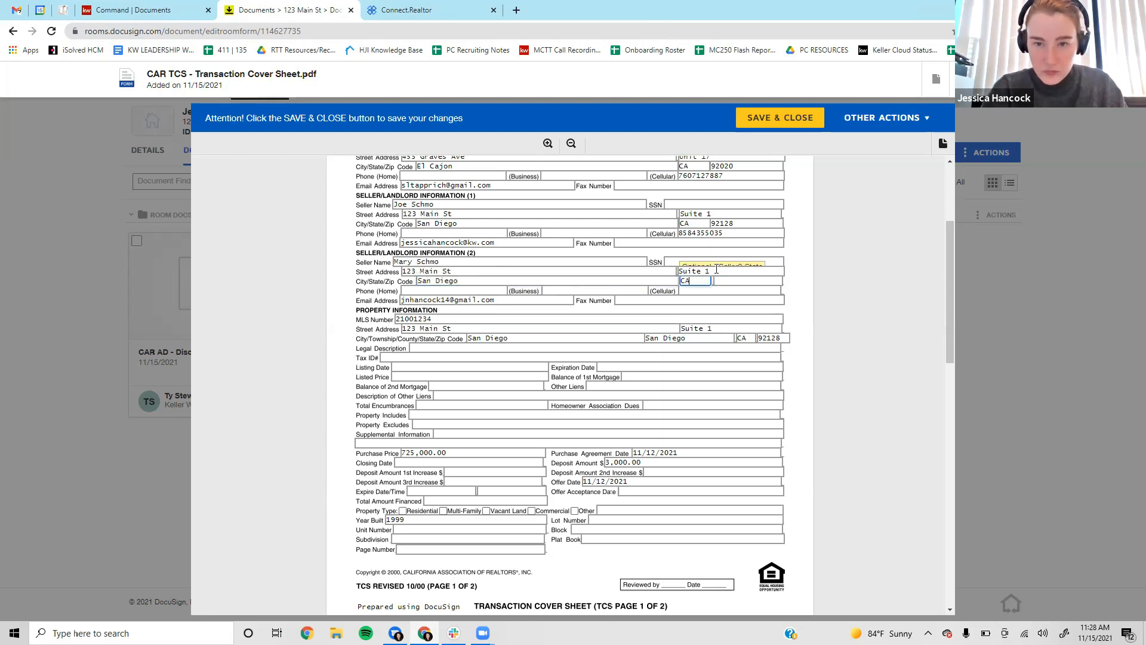
{"action": "type", "text": "CA"}
{"action": "key", "text": "Tab"}
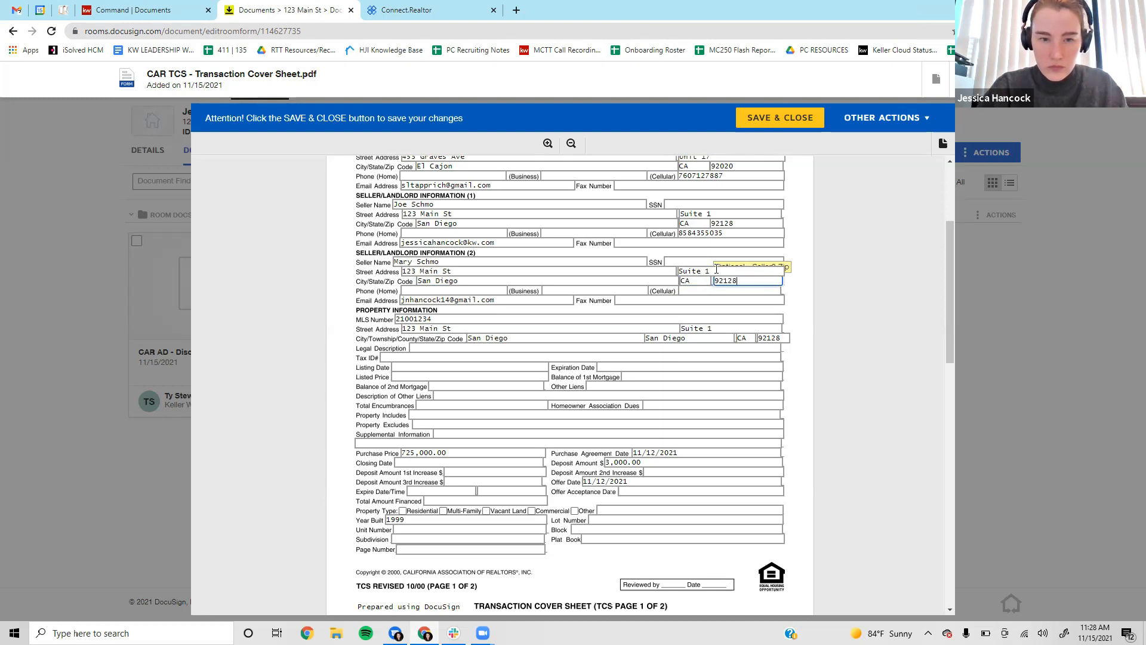
{"action": "type", "text": "92128"}
{"action": "key", "text": "Tab"}
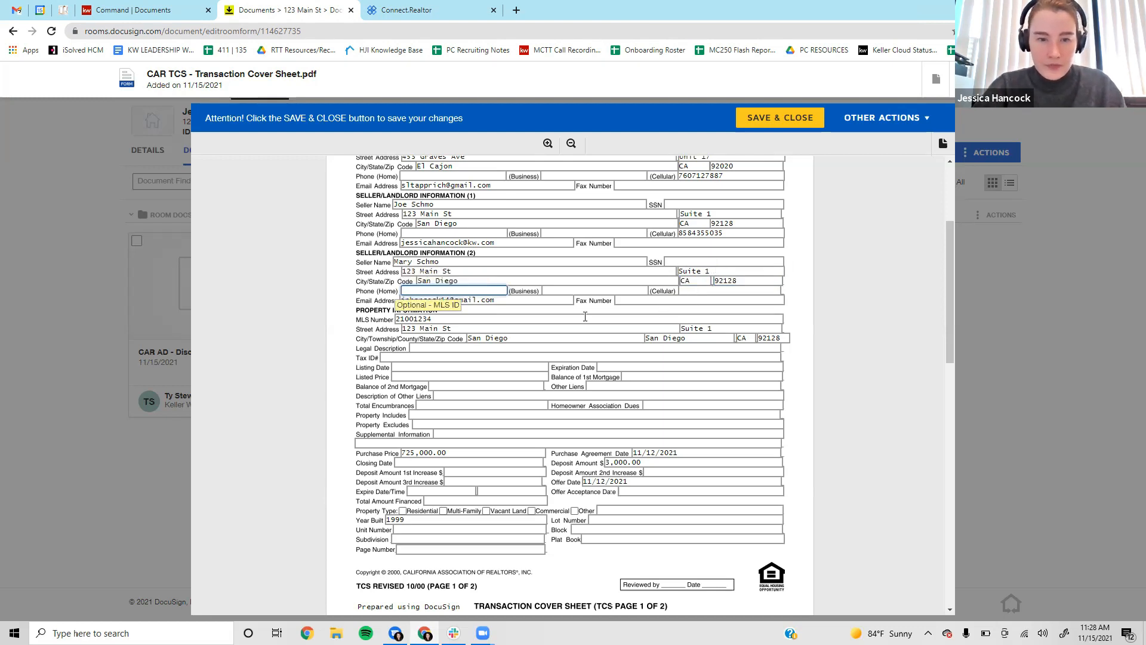
Set the listing date to 11/01/2021 and the listed price to 700,000.
{"action": "scroll", "coordinate": [656, 287], "scroll_direction": "down", "scroll_amount": 2}
{"action": "left_click", "coordinate": [478, 229]}
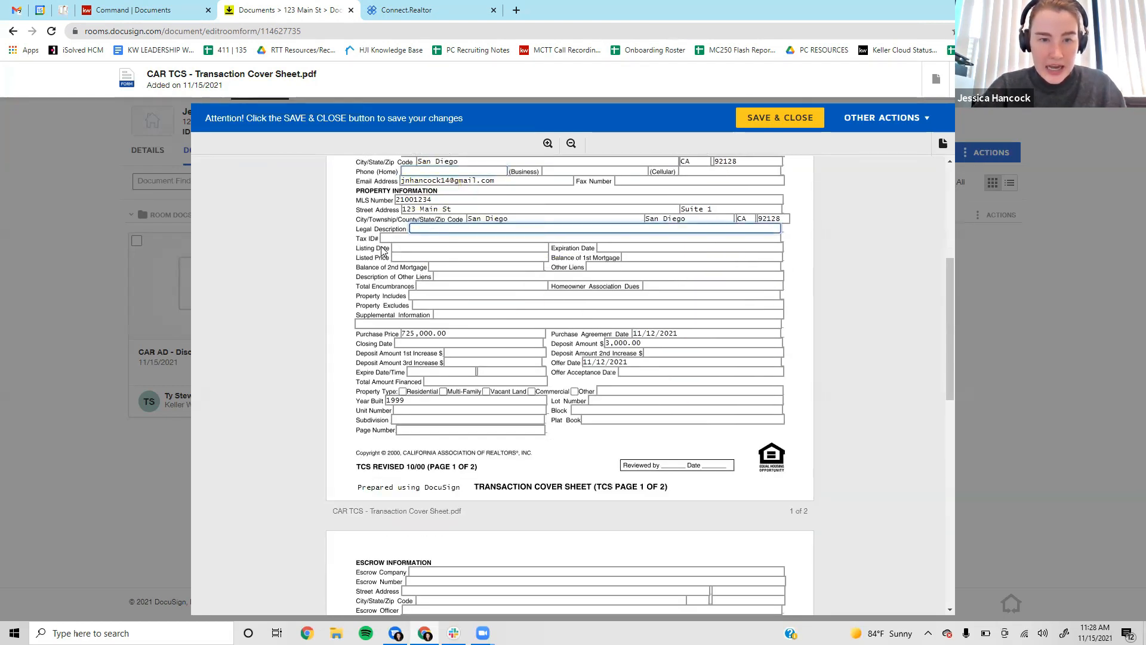
{"action": "left_click", "coordinate": [412, 249]}
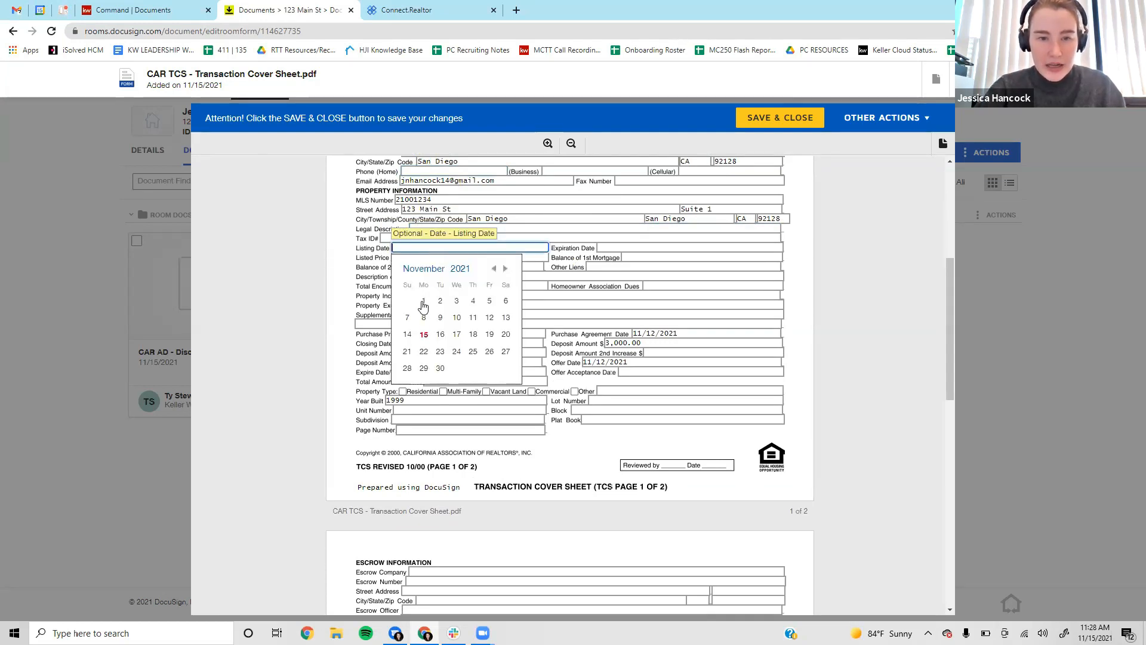
{"action": "left_click", "coordinate": [424, 300]}
{"action": "left_click", "coordinate": [410, 260]}
{"action": "type", "text": "7000"}
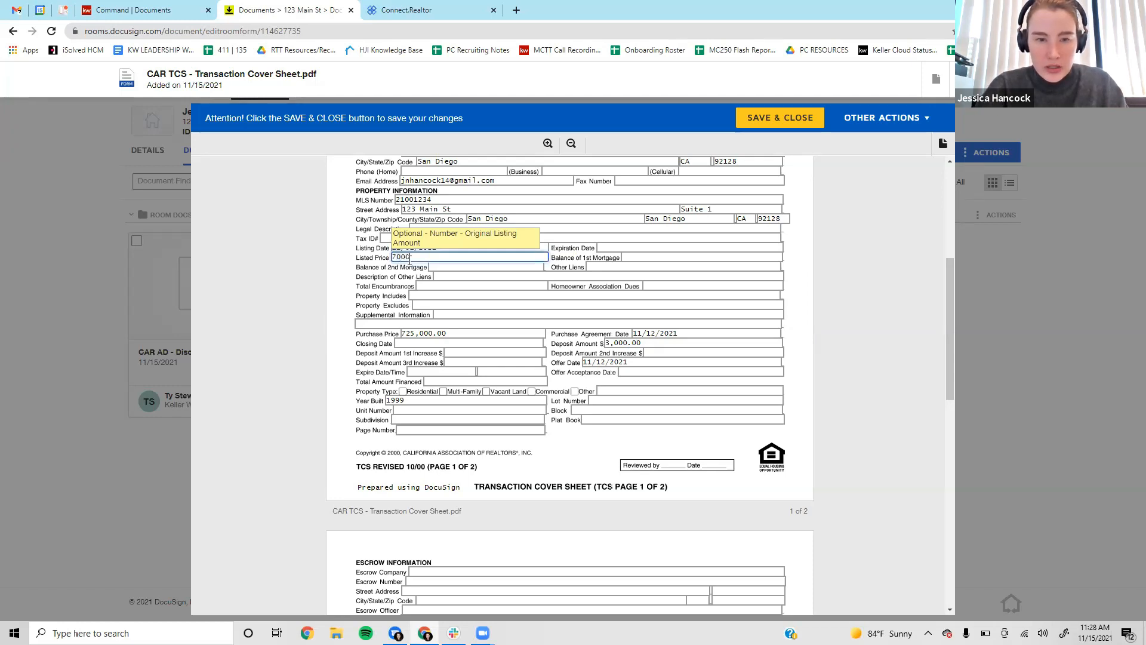
{"action": "type", "text": ","}
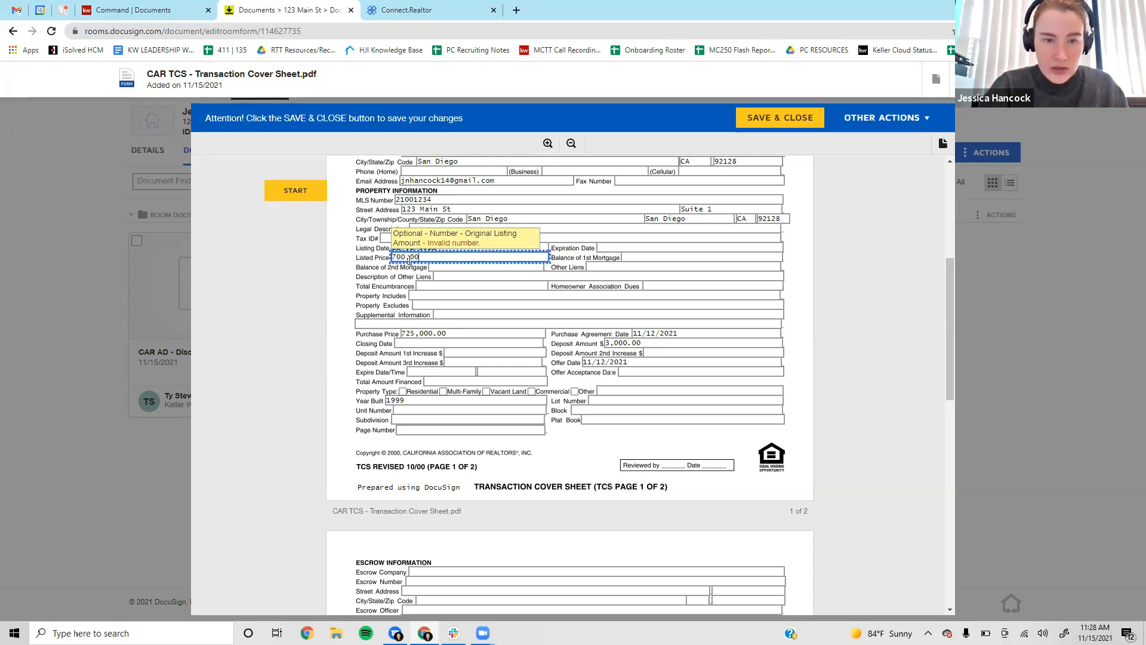
{"action": "type", "text": "0"}
{"action": "key", "text": "Tab"}
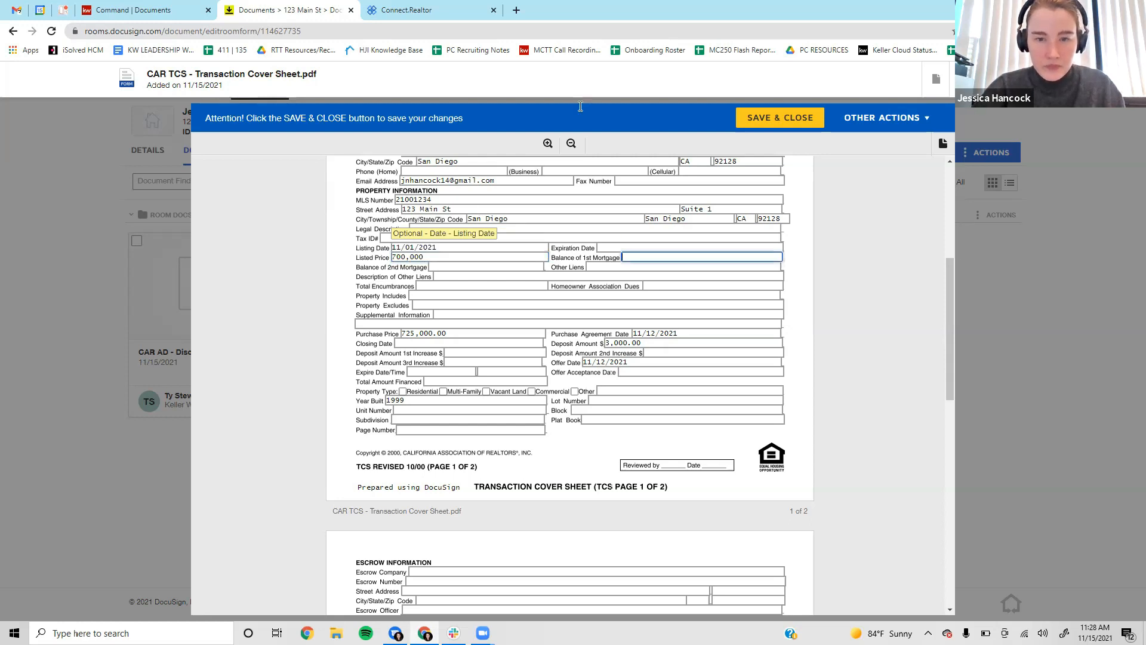
Set the listing expiration date to 02/01/2022 and homeowner association dues to 400.
{"action": "left_click", "coordinate": [610, 246]}
{"action": "left_click", "coordinate": [711, 268]}
{"action": "left_click", "coordinate": [711, 268]}
{"action": "left_click", "coordinate": [711, 268]}
{"action": "left_click", "coordinate": [645, 301]}
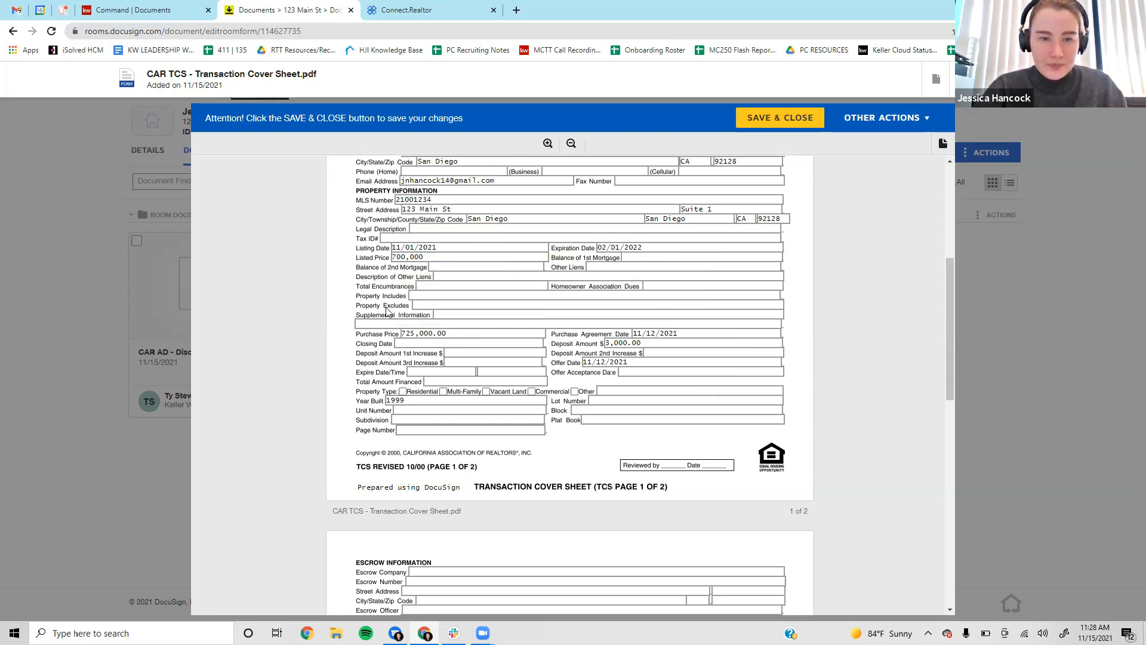
{"action": "left_click", "coordinate": [678, 286]}
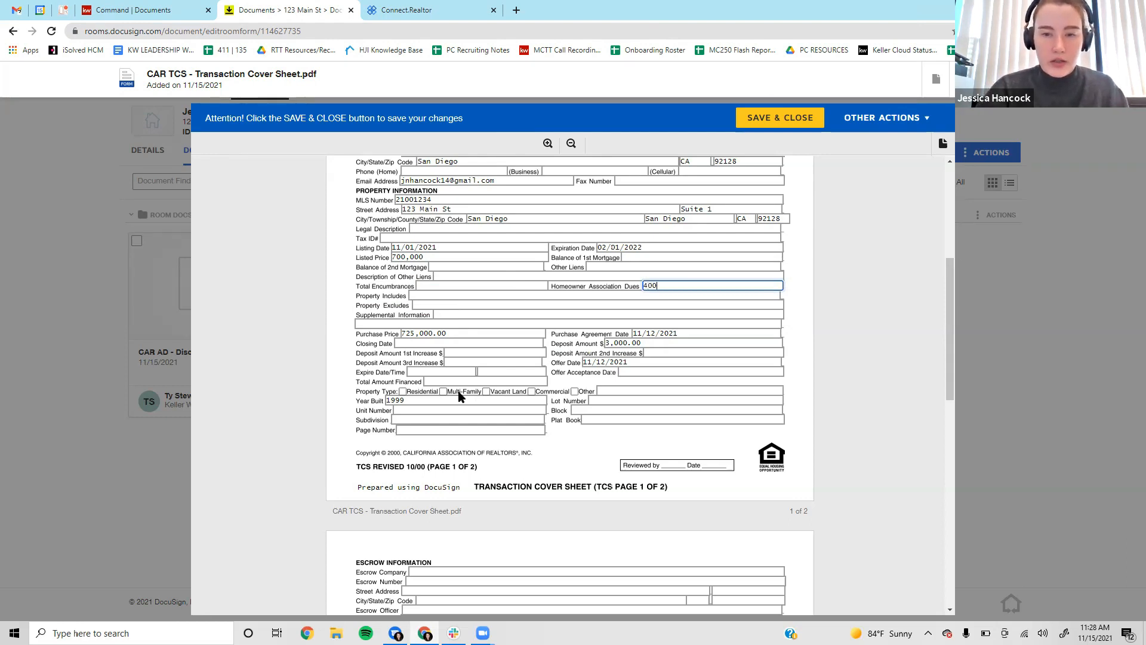
{"action": "left_click", "coordinate": [352, 339]}
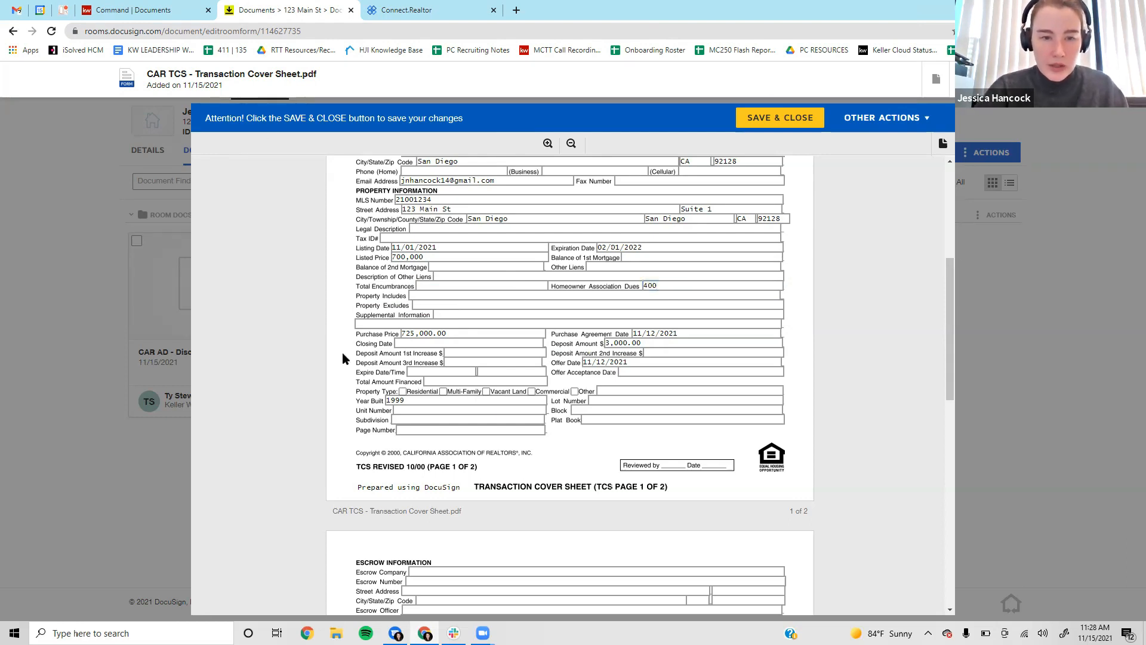
{"action": "left_click", "coordinate": [407, 345]}
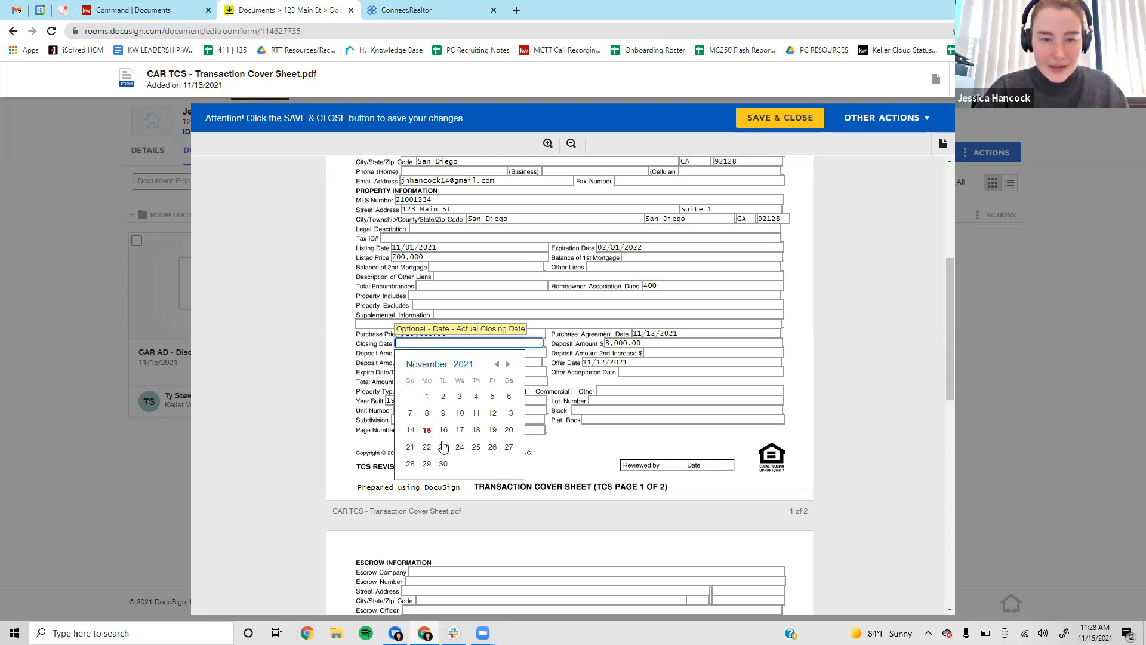
{"action": "left_click", "coordinate": [507, 363]}
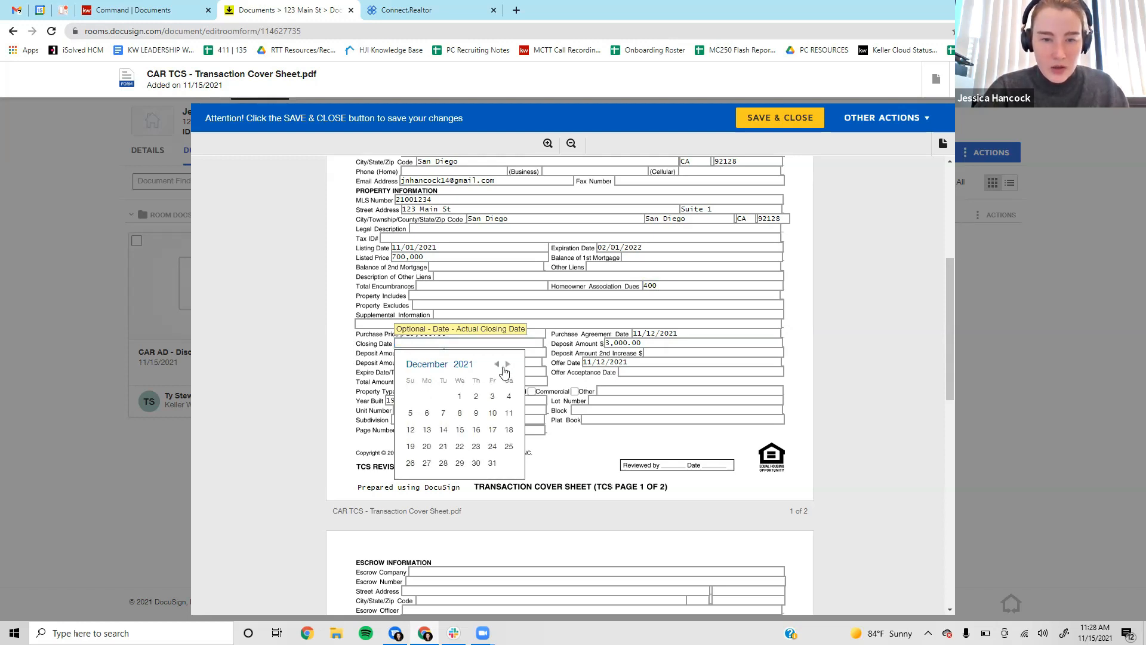
Set the closing date to 12/13/2021.
{"action": "left_click", "coordinate": [427, 430]}
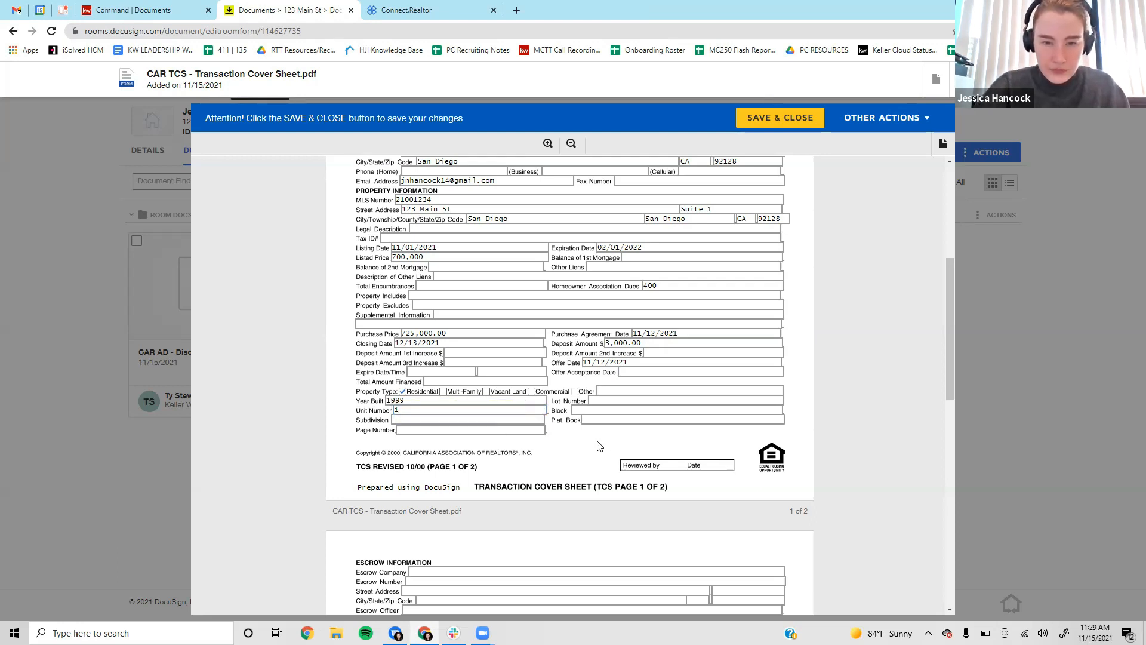
{"action": "scroll", "coordinate": [575, 434], "scroll_direction": "down", "scroll_amount": 6}
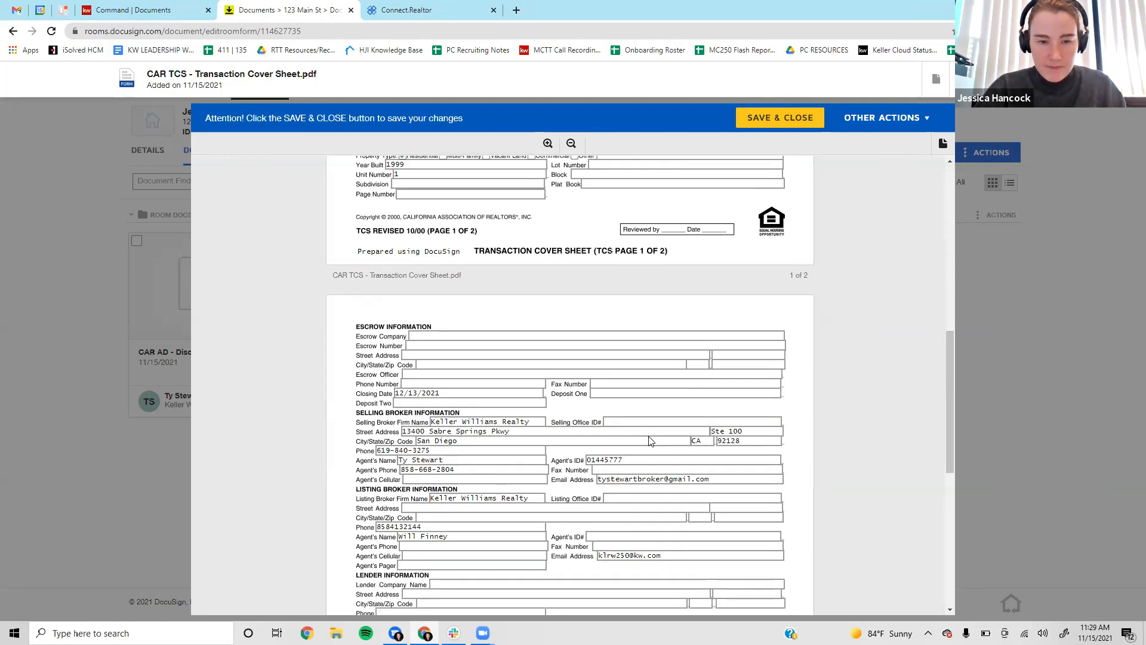
{"action": "left_click", "coordinate": [430, 214]}
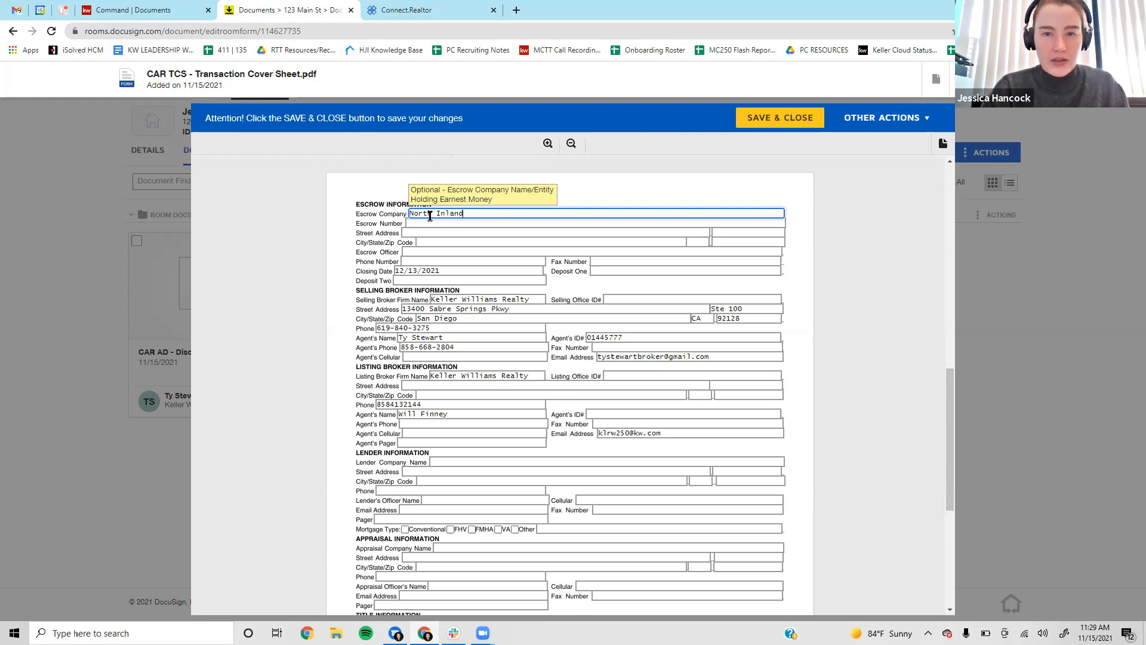
{"action": "type", "text": "North Inland Escor"}
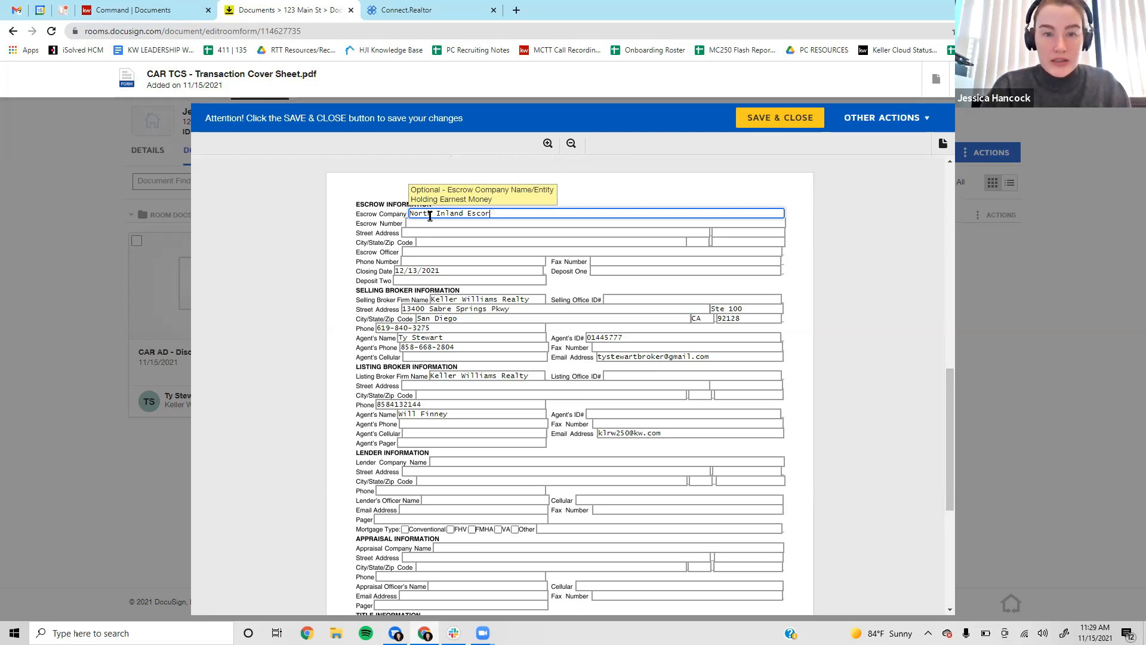
{"action": "key", "text": "Tab"}
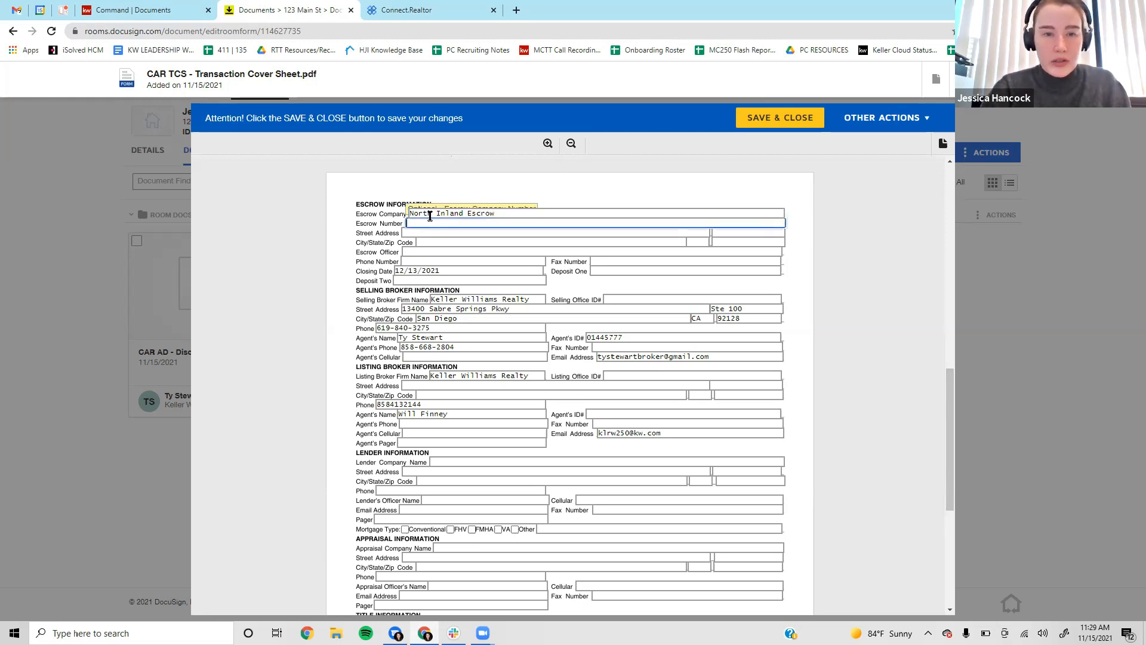
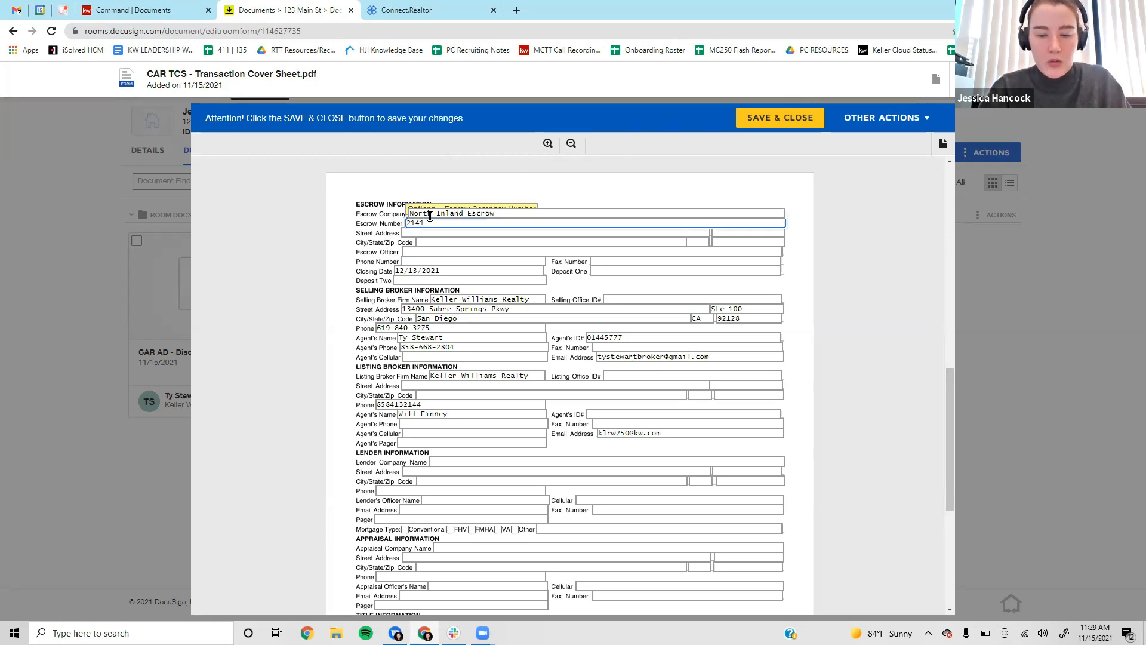
{"action": "key", "text": "Tab"}
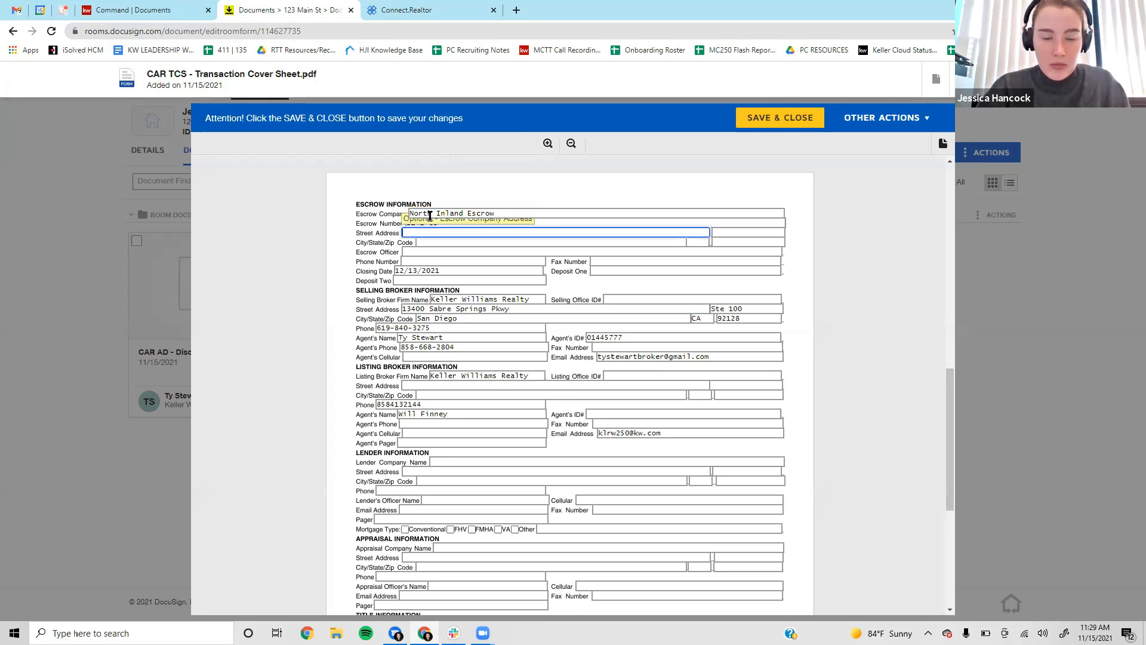
{"action": "left_click", "coordinate": [428, 252]}
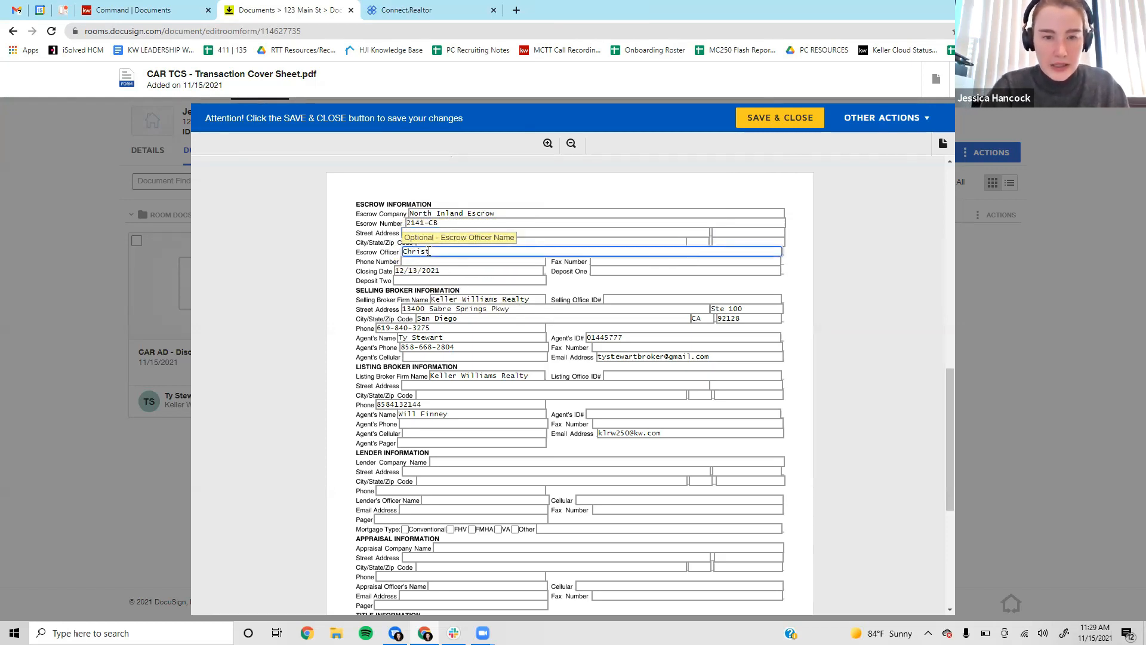
{"action": "key", "text": "Tab"}
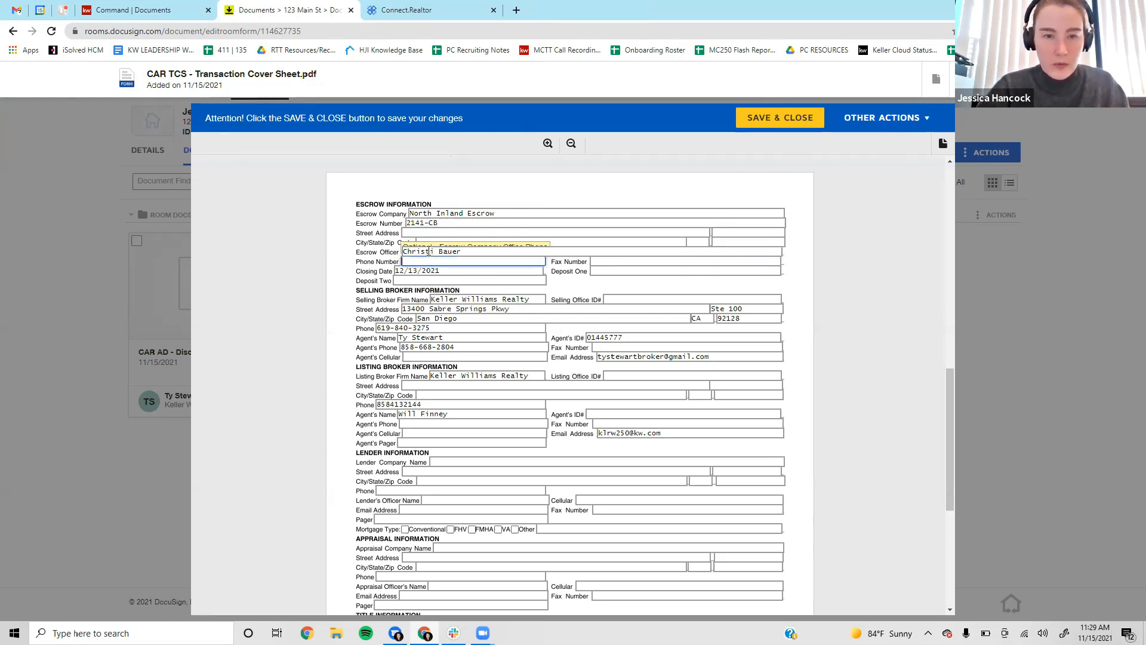
Review the completed cover sheet, then save and close it.
{"action": "scroll", "coordinate": [567, 299], "scroll_direction": "down", "scroll_amount": 1}
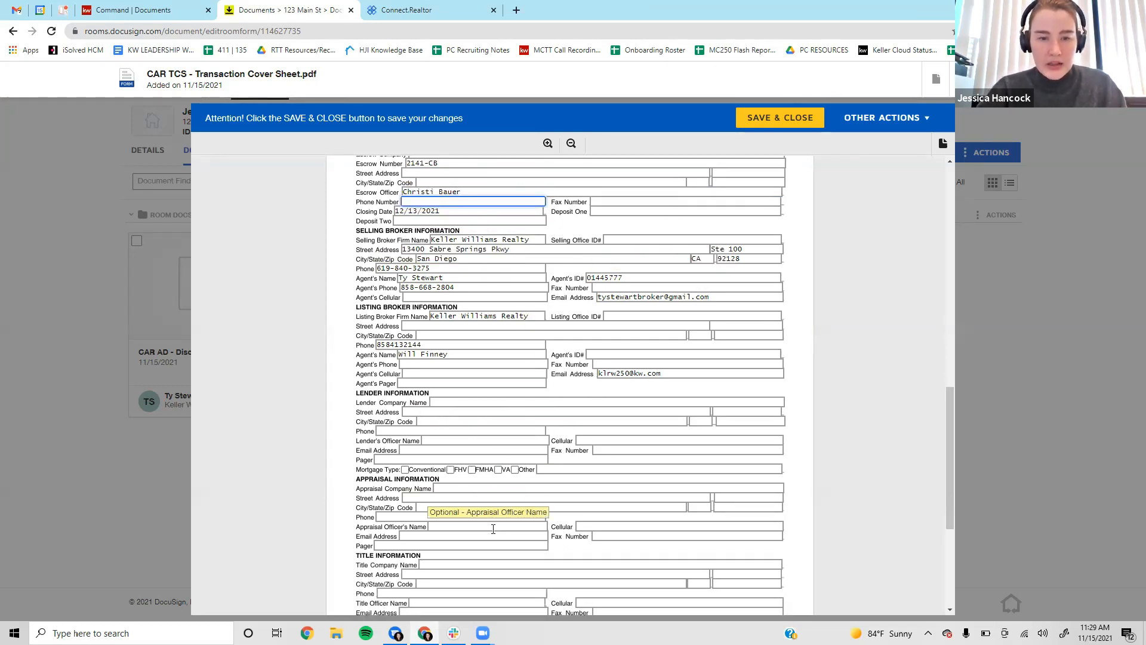
{"action": "scroll", "coordinate": [505, 394], "scroll_direction": "down", "scroll_amount": 3}
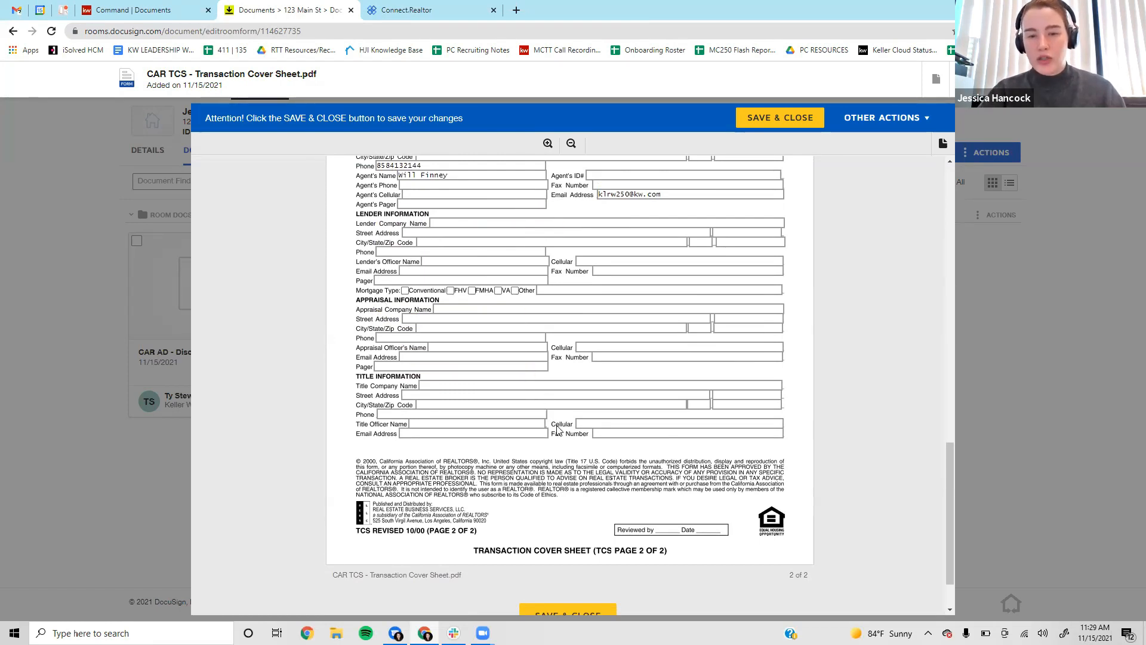
{"action": "scroll", "coordinate": [555, 442], "scroll_direction": "up", "scroll_amount": 3}
{"action": "scroll", "coordinate": [555, 443], "scroll_direction": "up", "scroll_amount": 3}
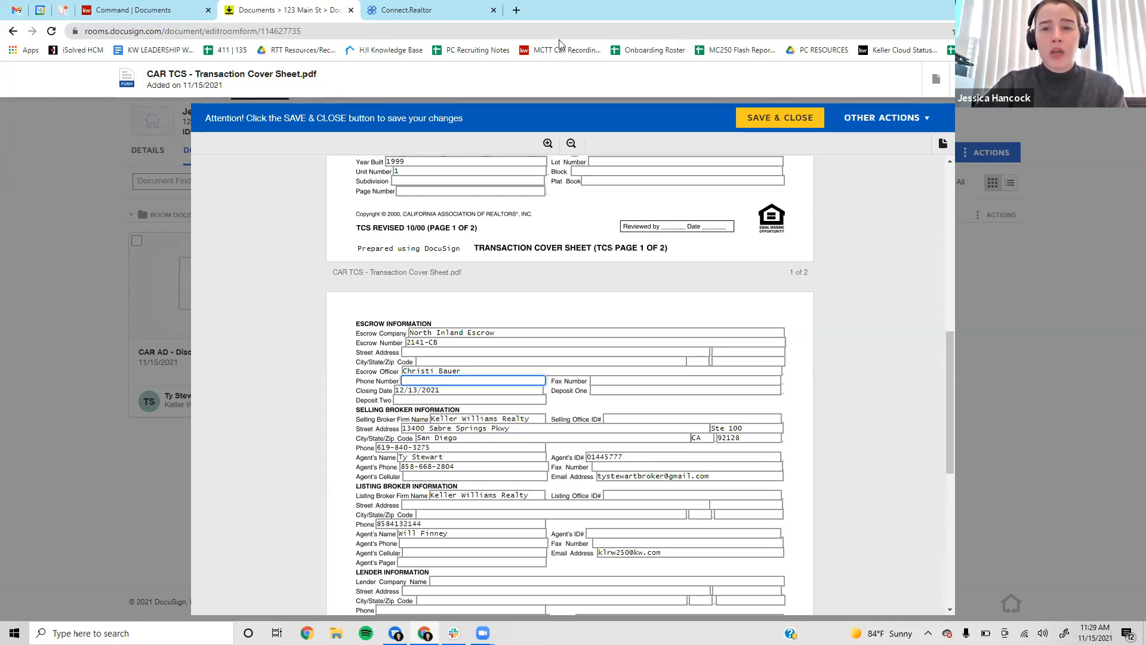
{"action": "scroll", "coordinate": [850, 345], "scroll_direction": "up", "scroll_amount": 12}
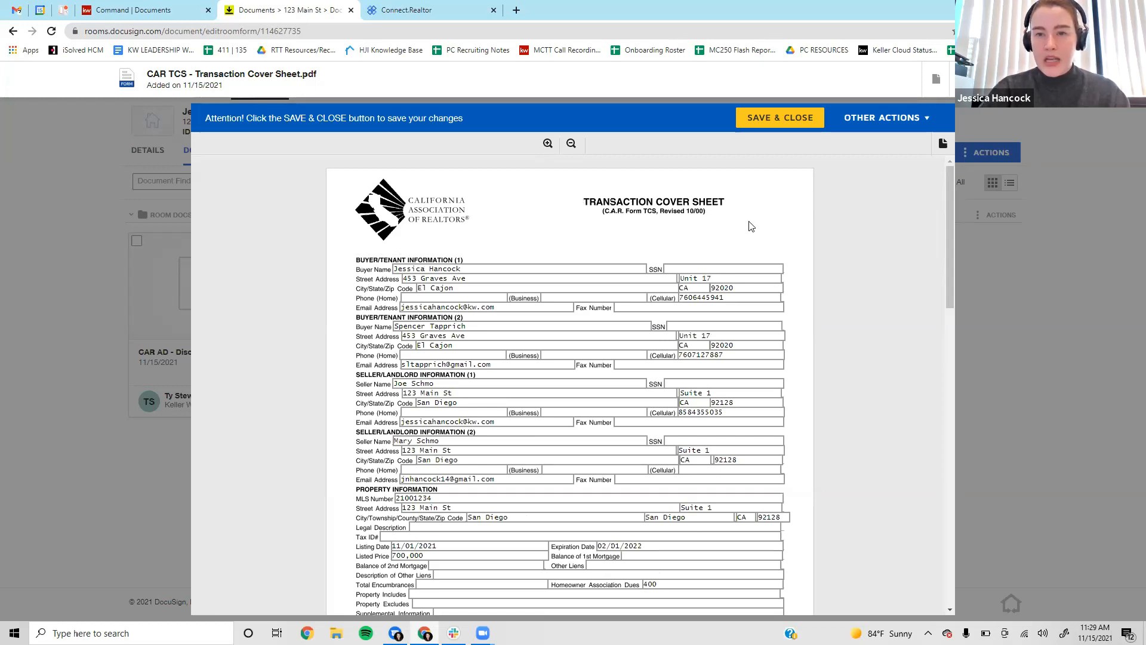
{"action": "left_click", "coordinate": [788, 123]}
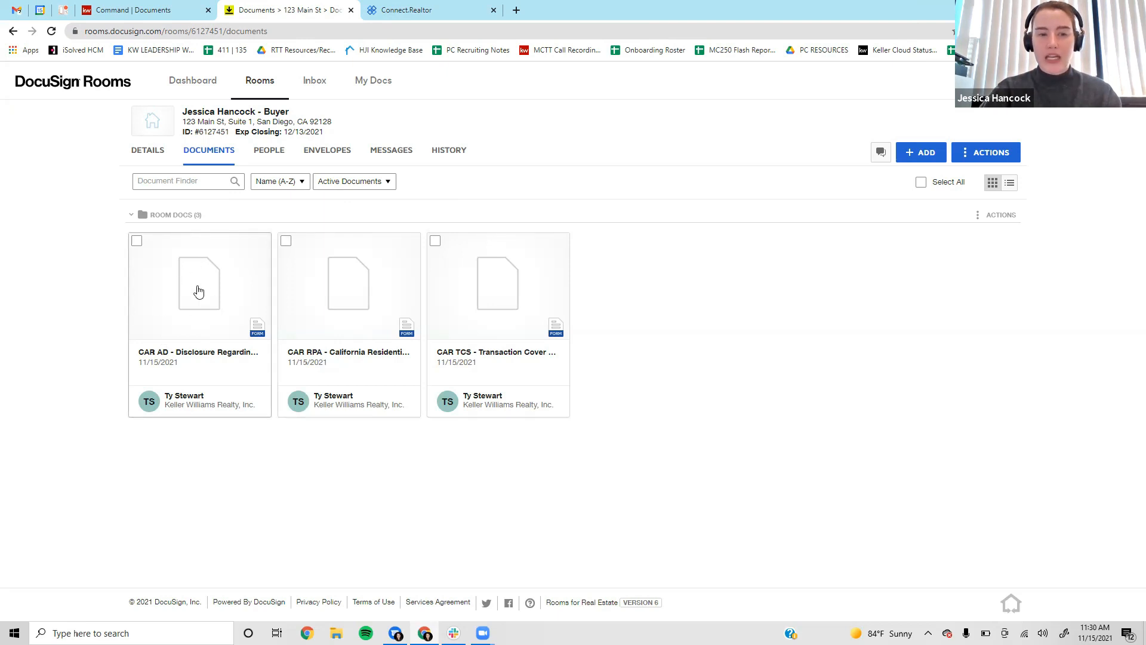
Open the CAR RPA California Residential Purchase Agreement document from the room.
{"action": "left_click", "coordinate": [379, 319]}
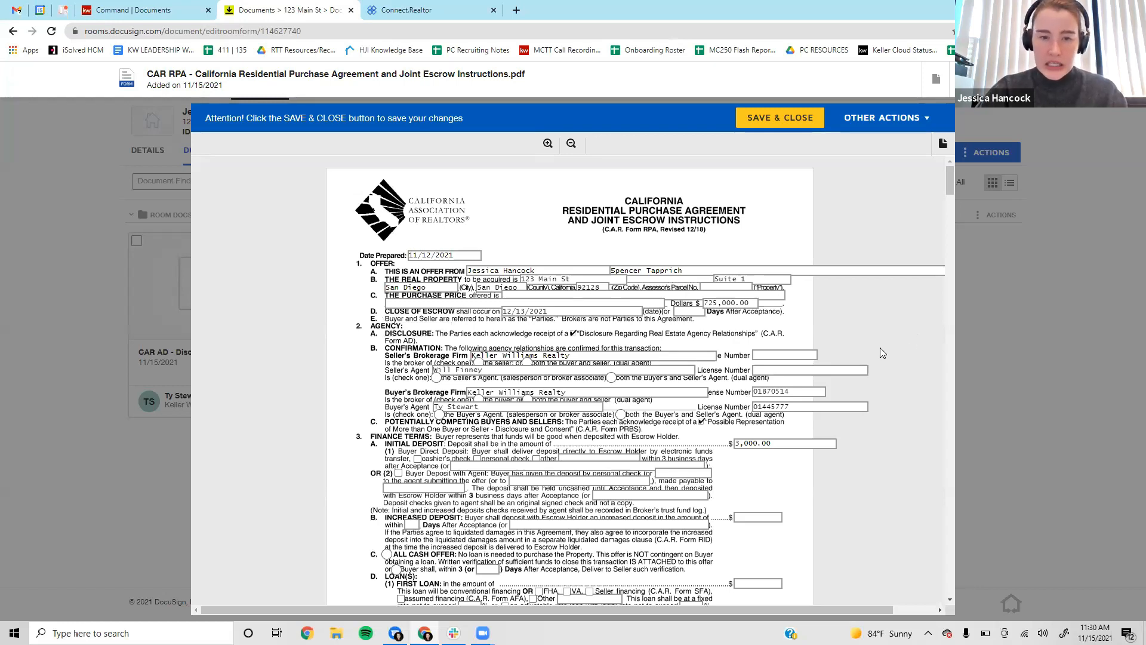
{"action": "scroll", "coordinate": [881, 349], "scroll_direction": "down", "scroll_amount": 1}
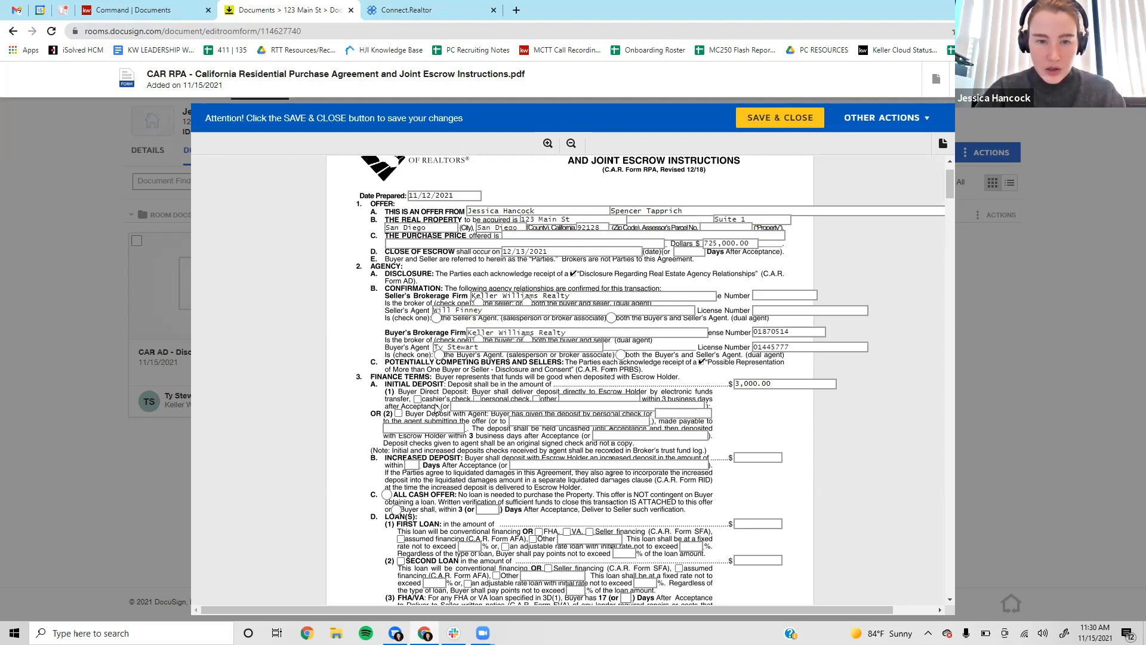
{"action": "scroll", "coordinate": [380, 343], "scroll_direction": "down", "scroll_amount": 1}
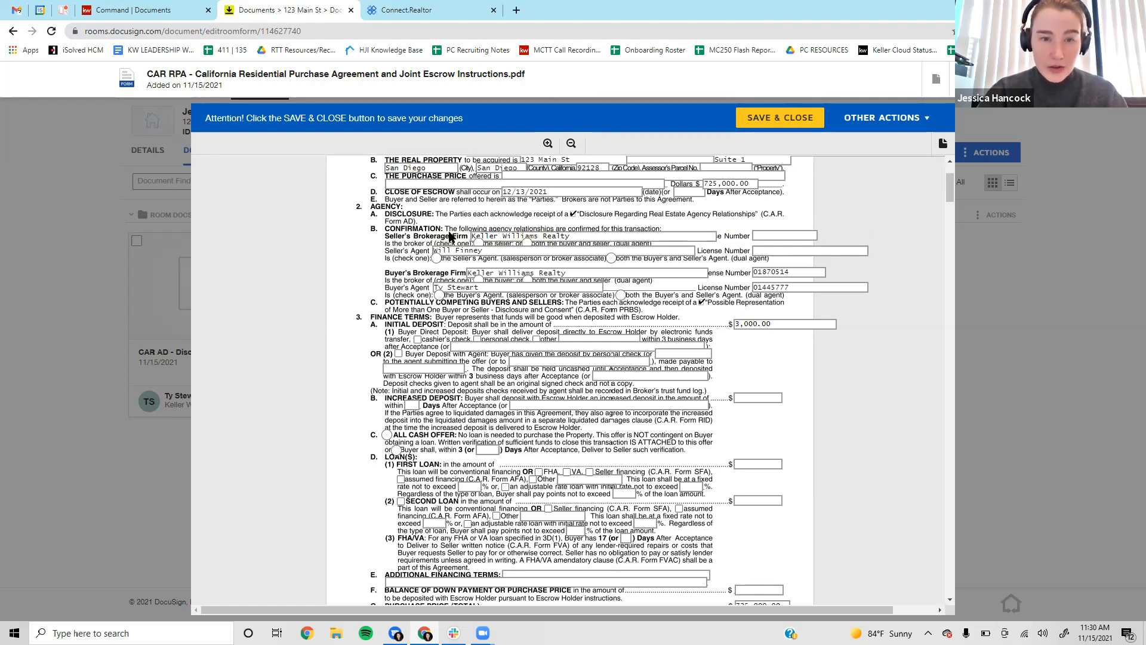
{"action": "left_click", "coordinate": [762, 234]}
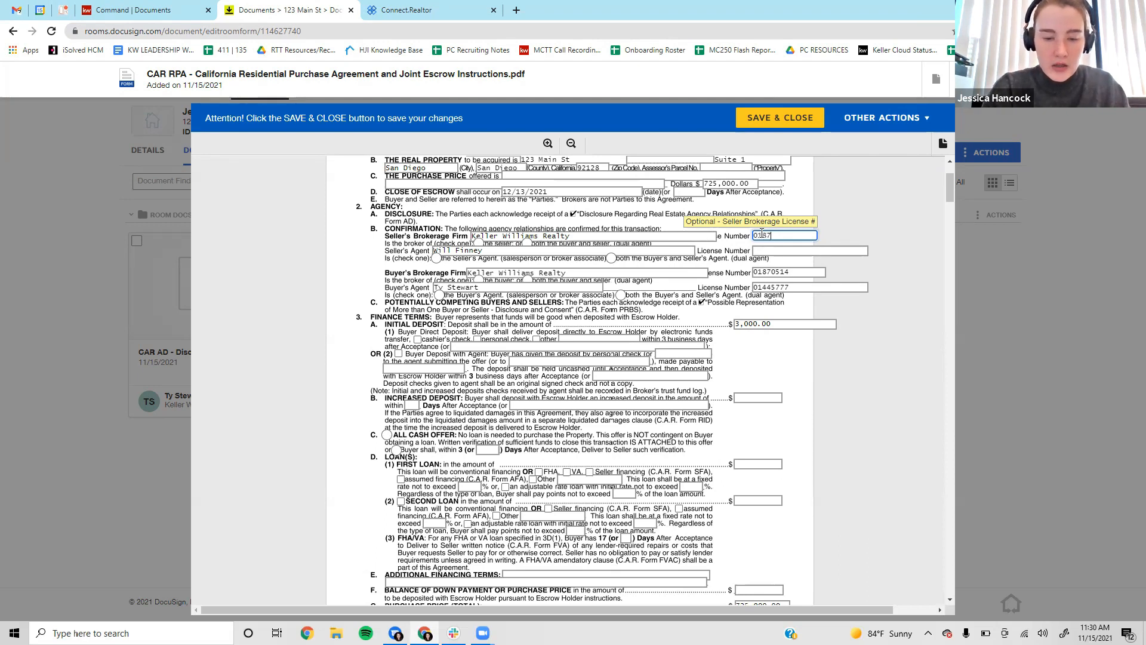
{"action": "key", "text": "Tab"}
{"action": "key", "text": "Tab"}
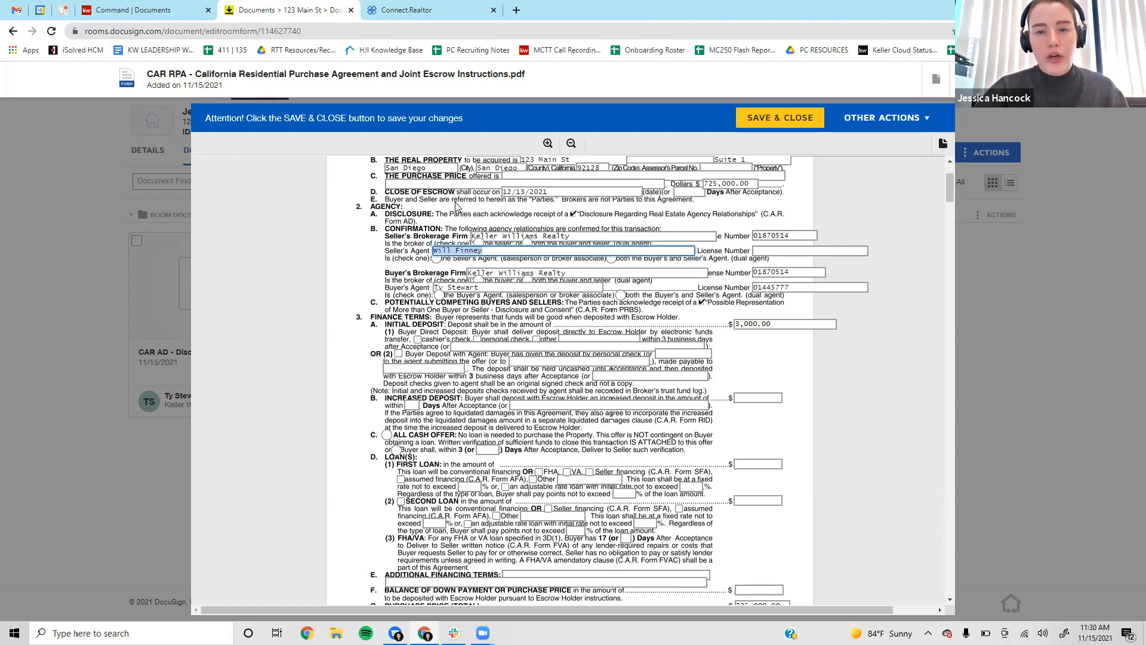
{"action": "left_click", "coordinate": [768, 251]}
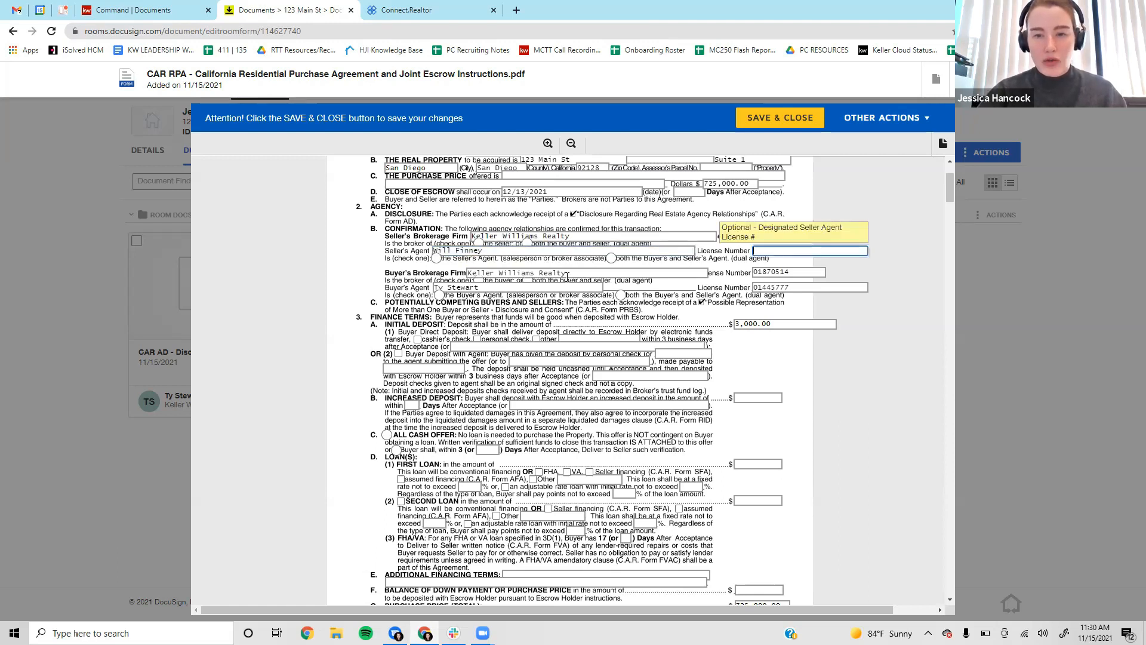
{"action": "key", "text": "shift+Tab"}
{"action": "left_click", "coordinate": [782, 251]}
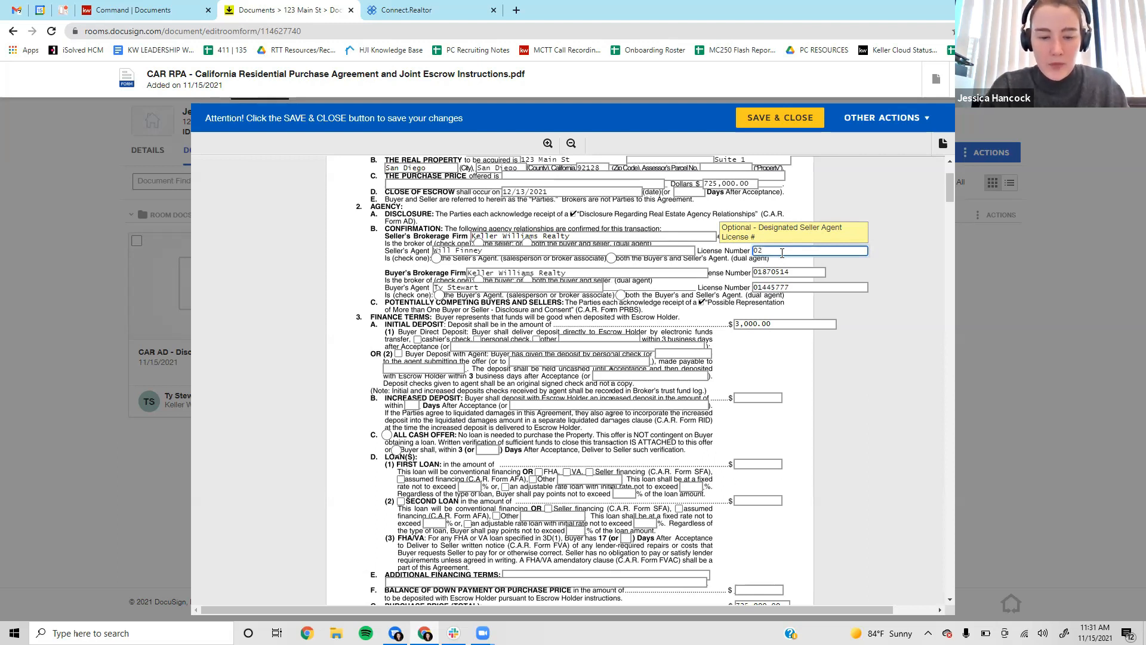
{"action": "type", "text": "0202144"}
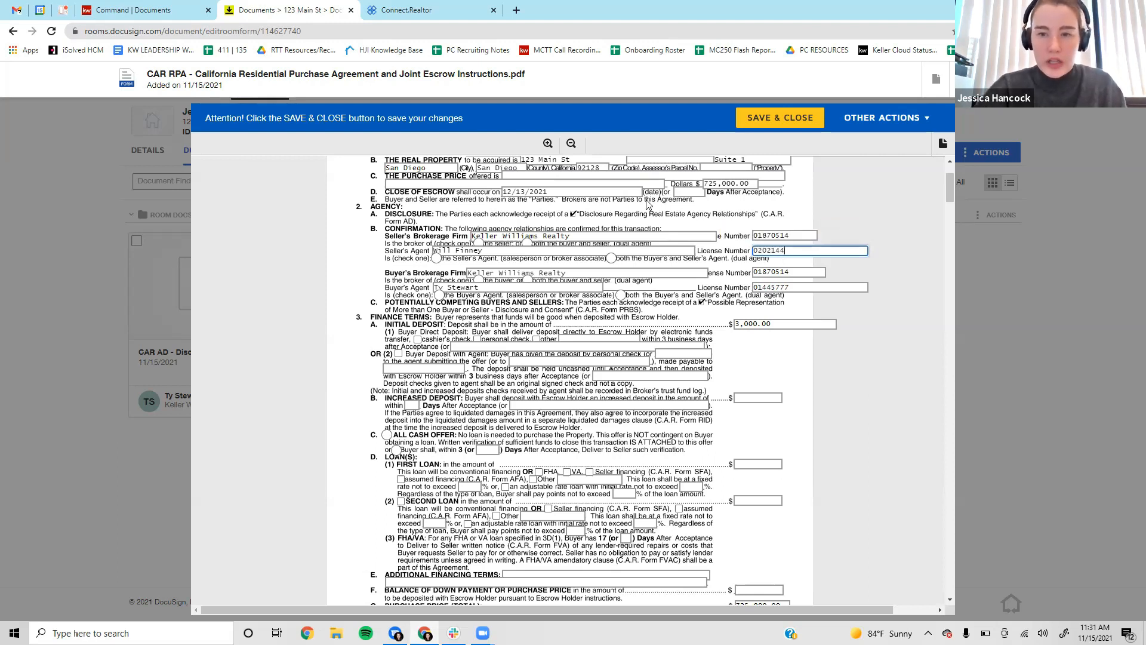
{"action": "left_click", "coordinate": [722, 267]}
{"action": "scroll", "coordinate": [722, 266], "scroll_direction": "down", "scroll_amount": 1}
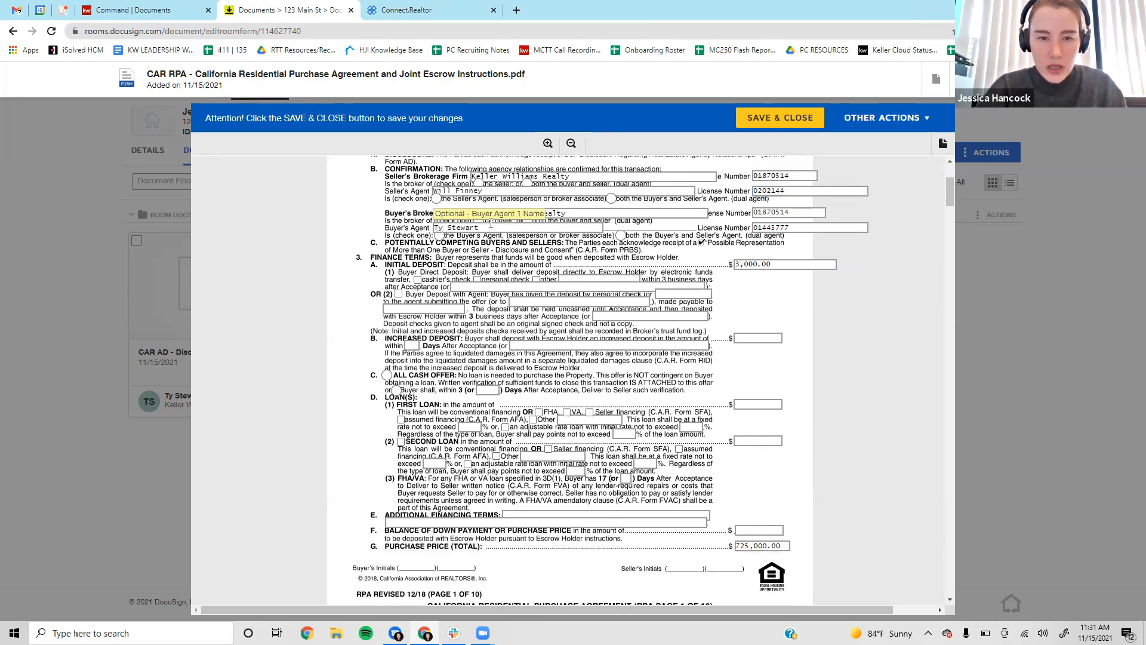
{"action": "scroll", "coordinate": [382, 210], "scroll_direction": "up", "scroll_amount": 1}
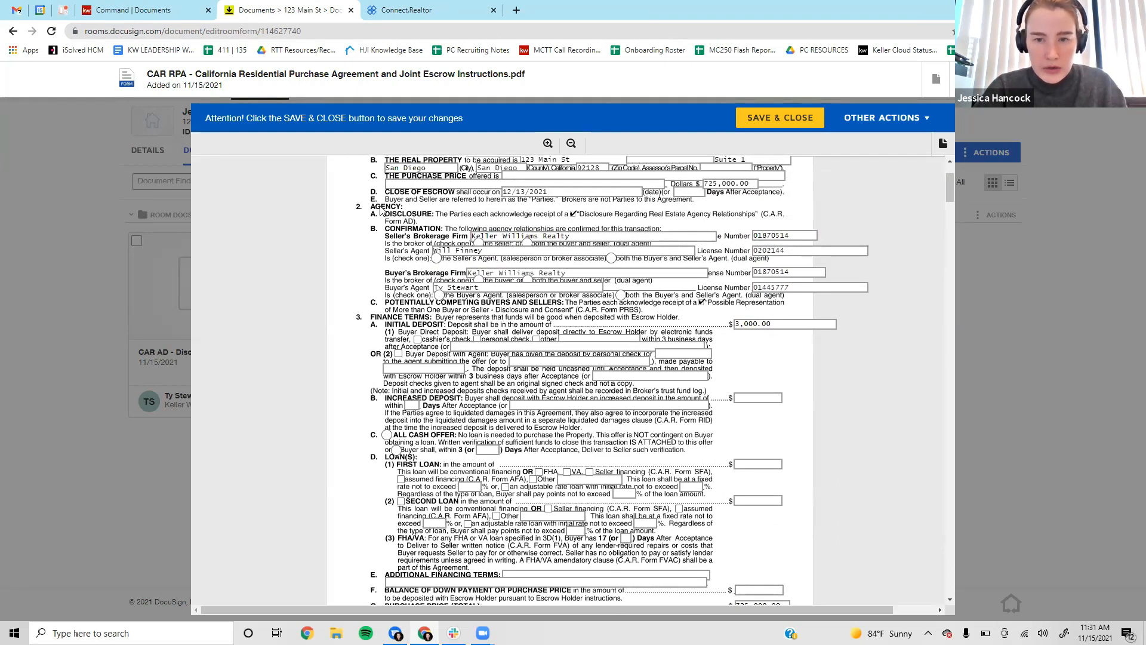
Mark the listing side as the Seller's Agent and the buying side as the Buyer's Agent.
{"action": "left_click", "coordinate": [436, 258]}
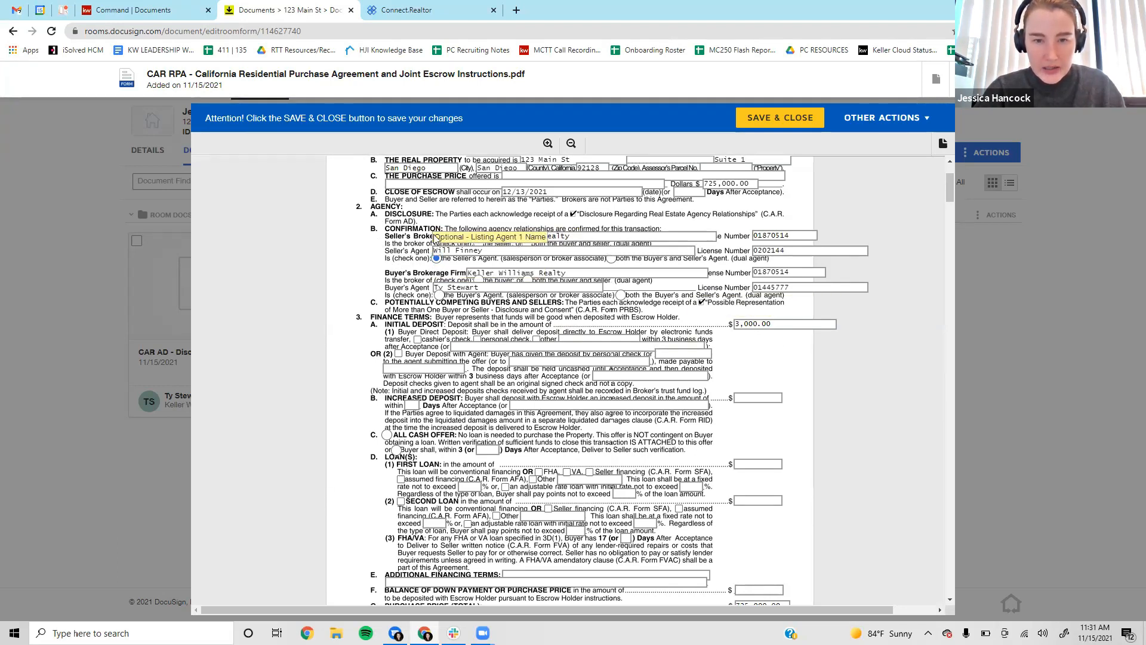
{"action": "left_click", "coordinate": [478, 243]}
{"action": "scroll", "coordinate": [422, 254], "scroll_direction": "down", "scroll_amount": 1}
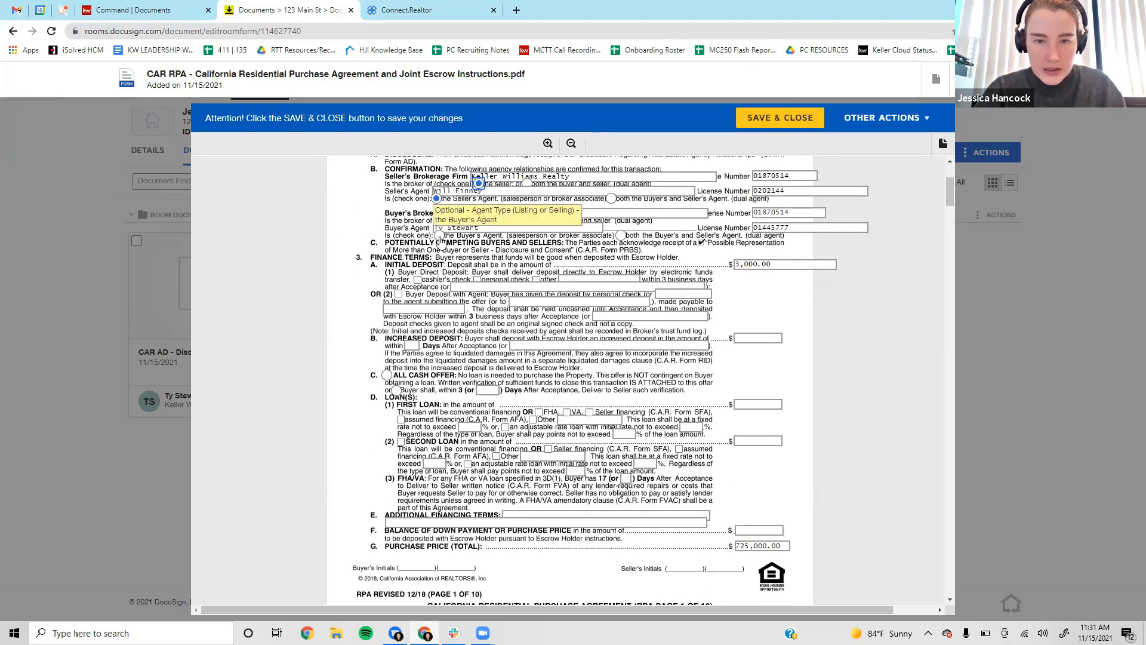
{"action": "left_click", "coordinate": [440, 236]}
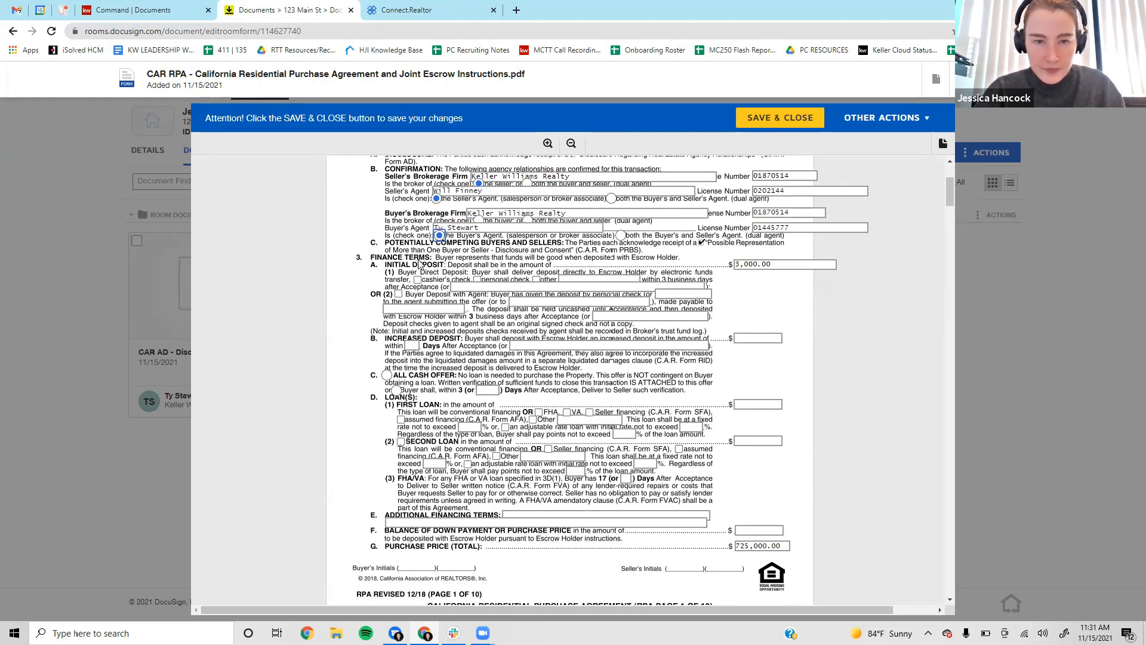
{"action": "scroll", "coordinate": [652, 245], "scroll_direction": "down", "scroll_amount": 1}
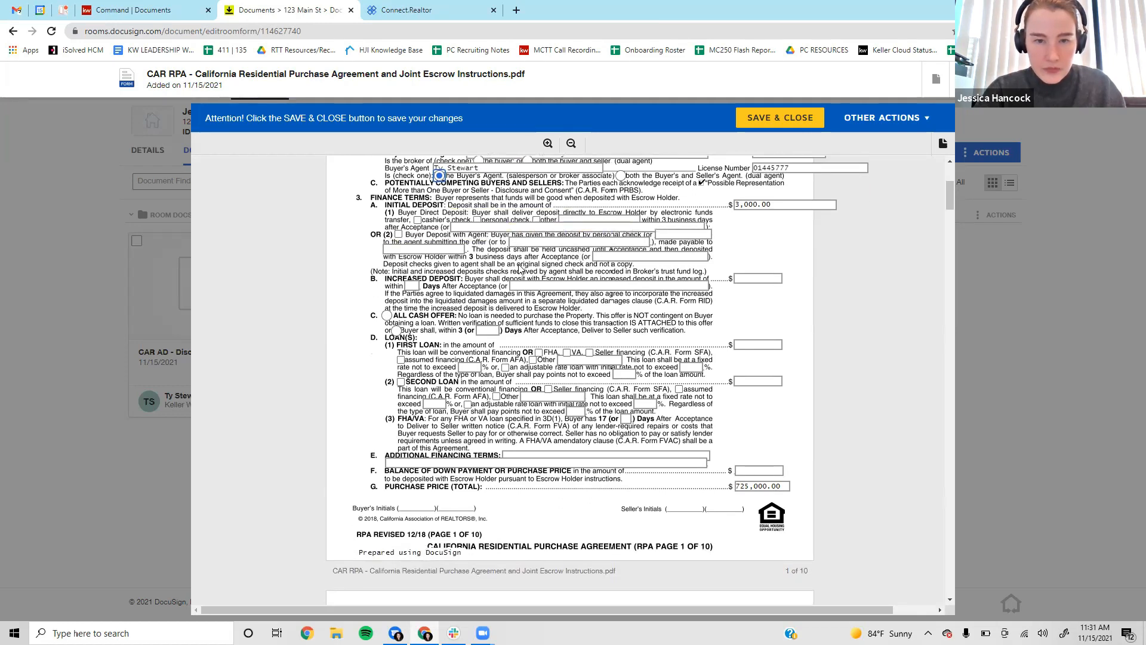
Scroll through RPA pages 2–3 to the Other Terms field.
{"action": "scroll", "coordinate": [391, 262], "scroll_direction": "down", "scroll_amount": 1}
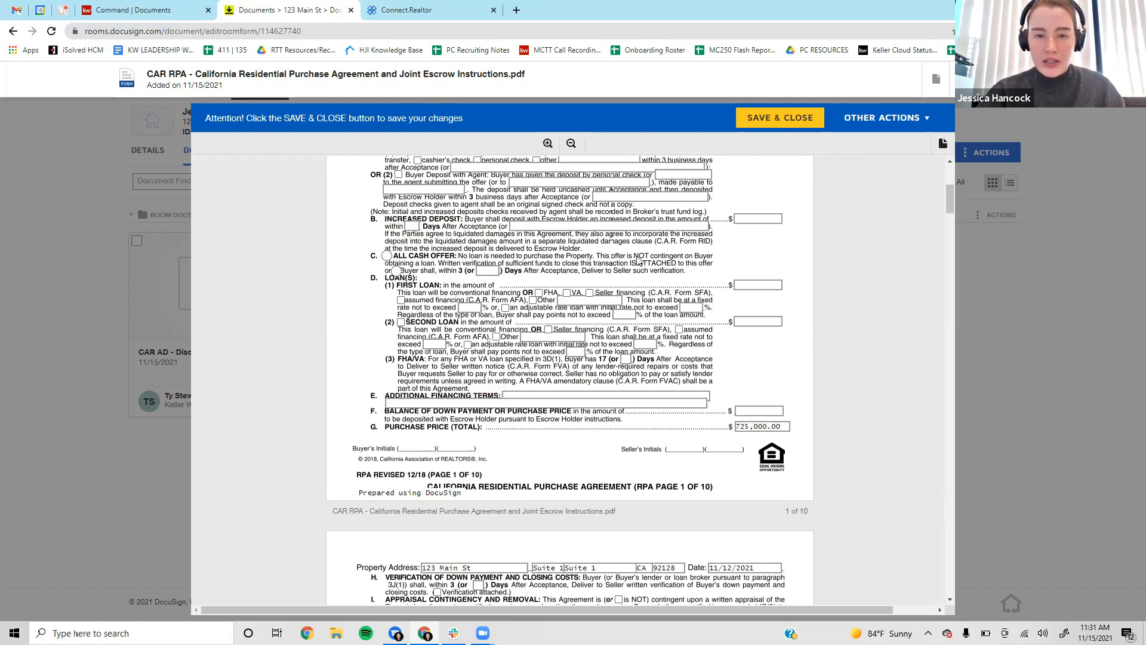
{"action": "scroll", "coordinate": [609, 334], "scroll_direction": "down", "scroll_amount": 5}
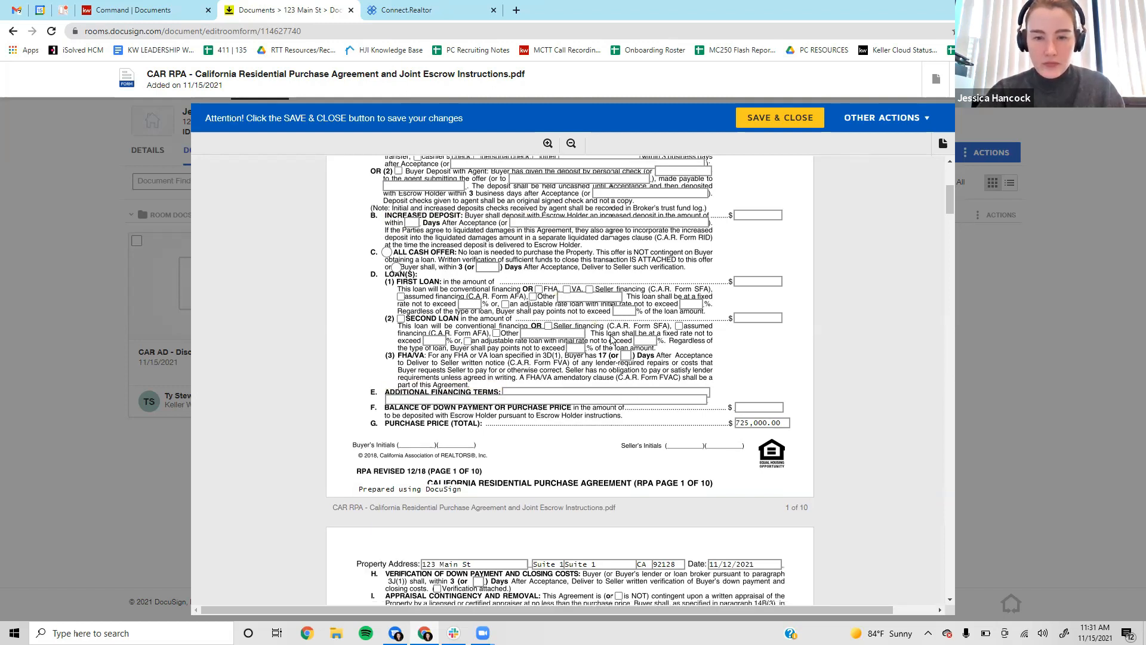
{"action": "scroll", "coordinate": [529, 333], "scroll_direction": "down", "scroll_amount": 5}
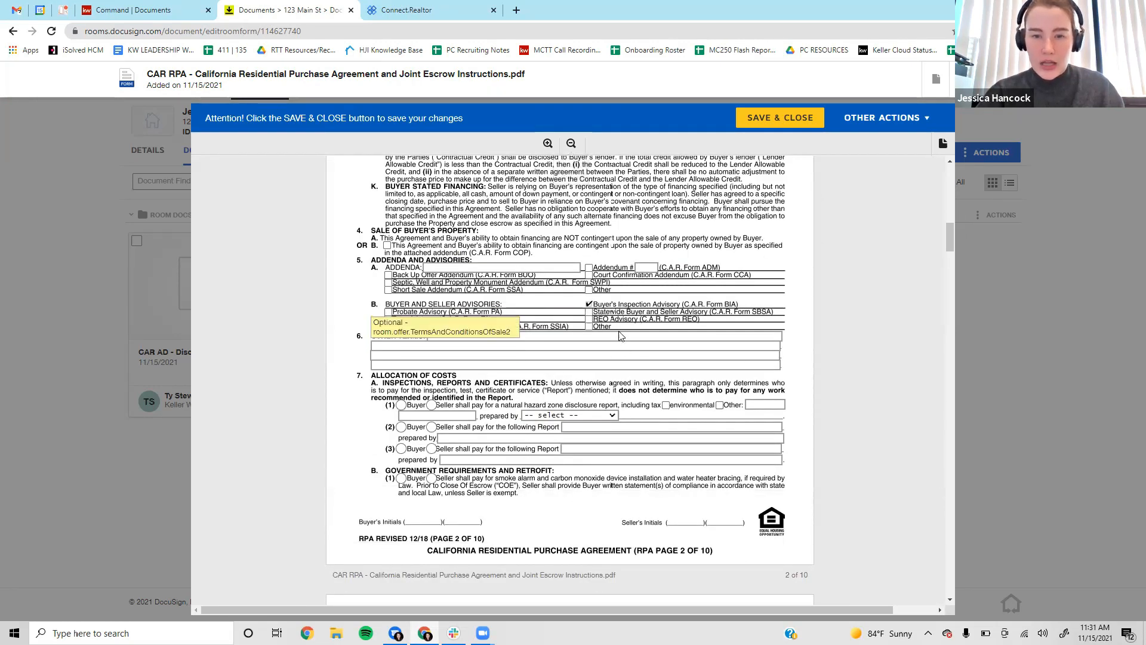
{"action": "left_click", "coordinate": [519, 338]}
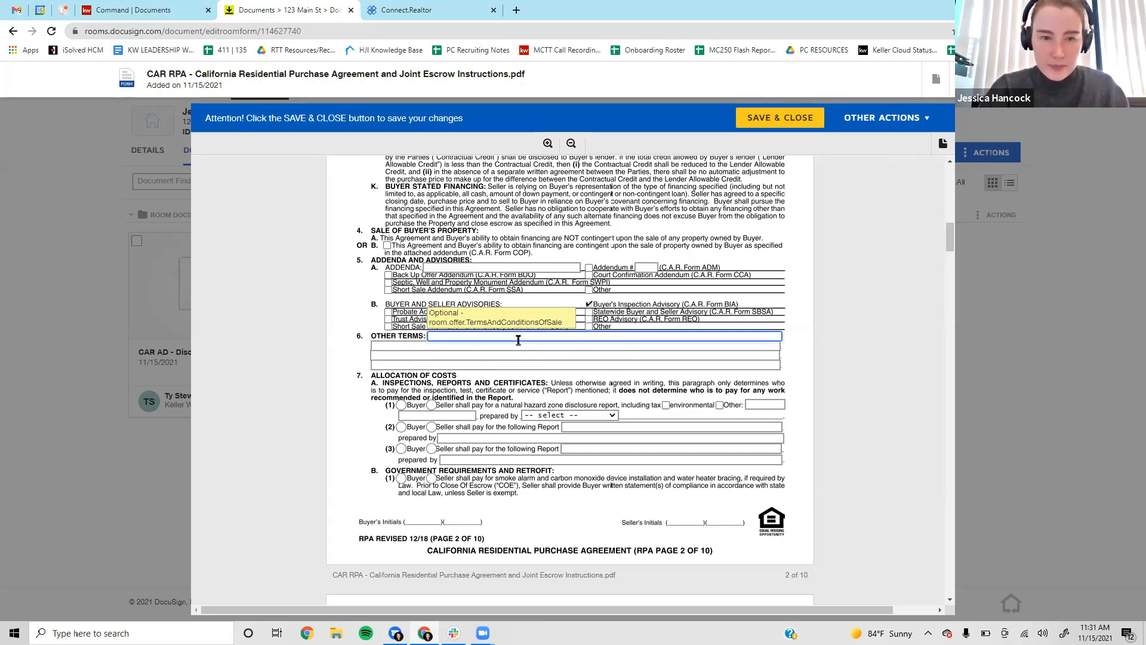
Dismiss the incoming call popup and save and close the purchase agreement.
{"action": "scroll", "coordinate": [383, 375], "scroll_direction": "down", "scroll_amount": 1}
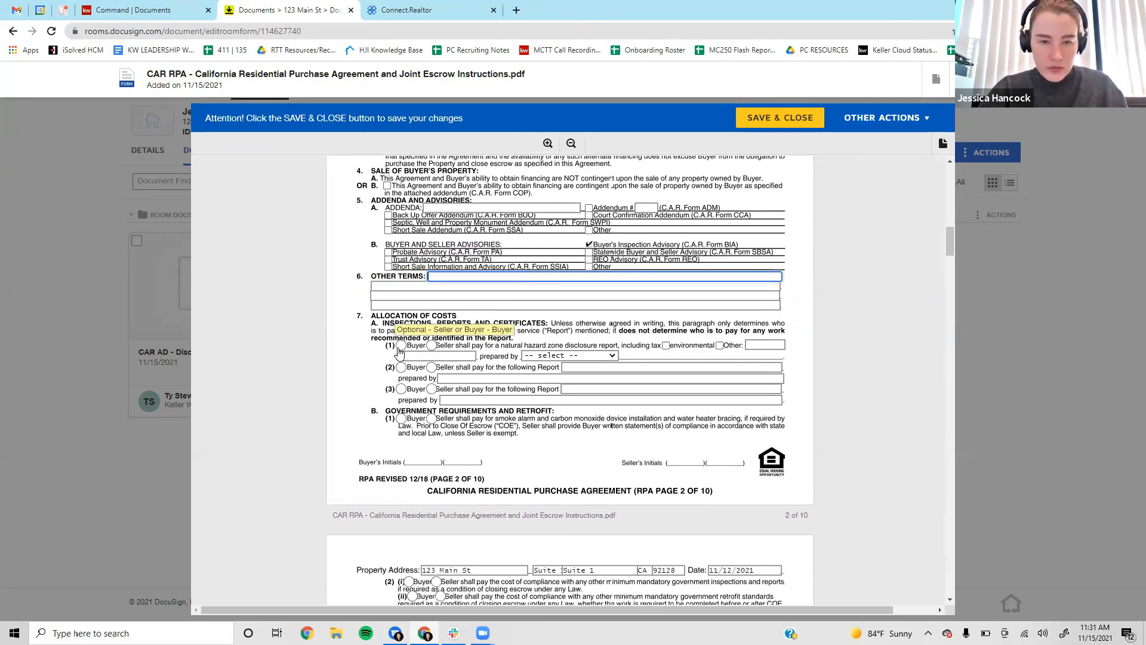
{"action": "scroll", "coordinate": [524, 420], "scroll_direction": "down", "scroll_amount": 1}
{"action": "scroll", "coordinate": [523, 419], "scroll_direction": "down", "scroll_amount": 7}
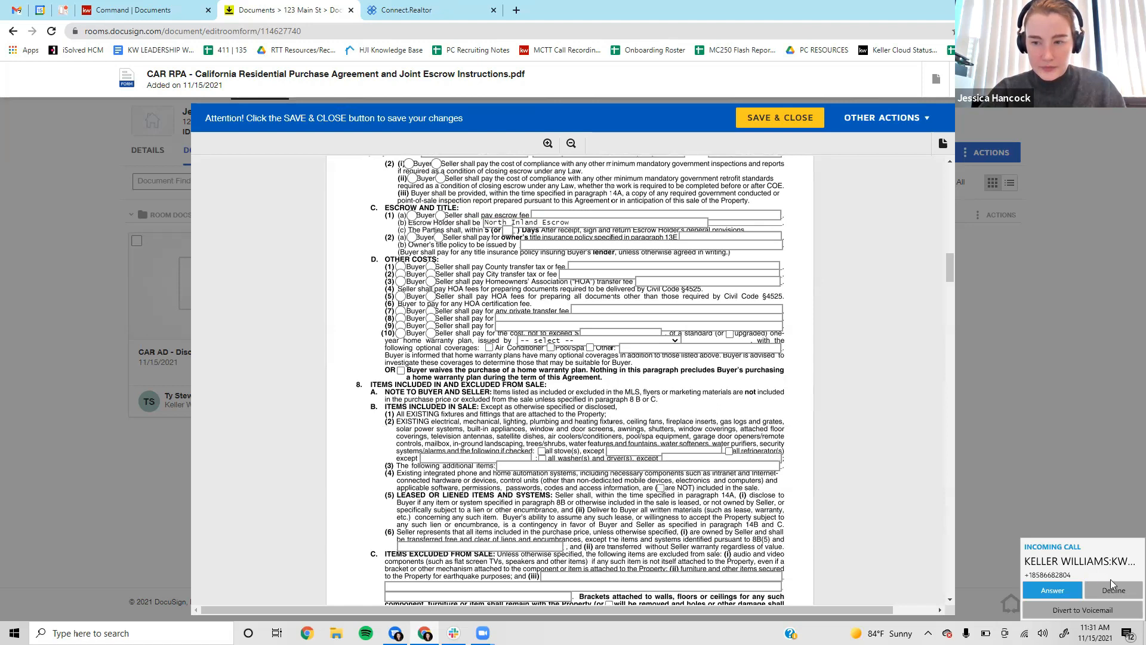
{"action": "left_click", "coordinate": [1111, 588]}
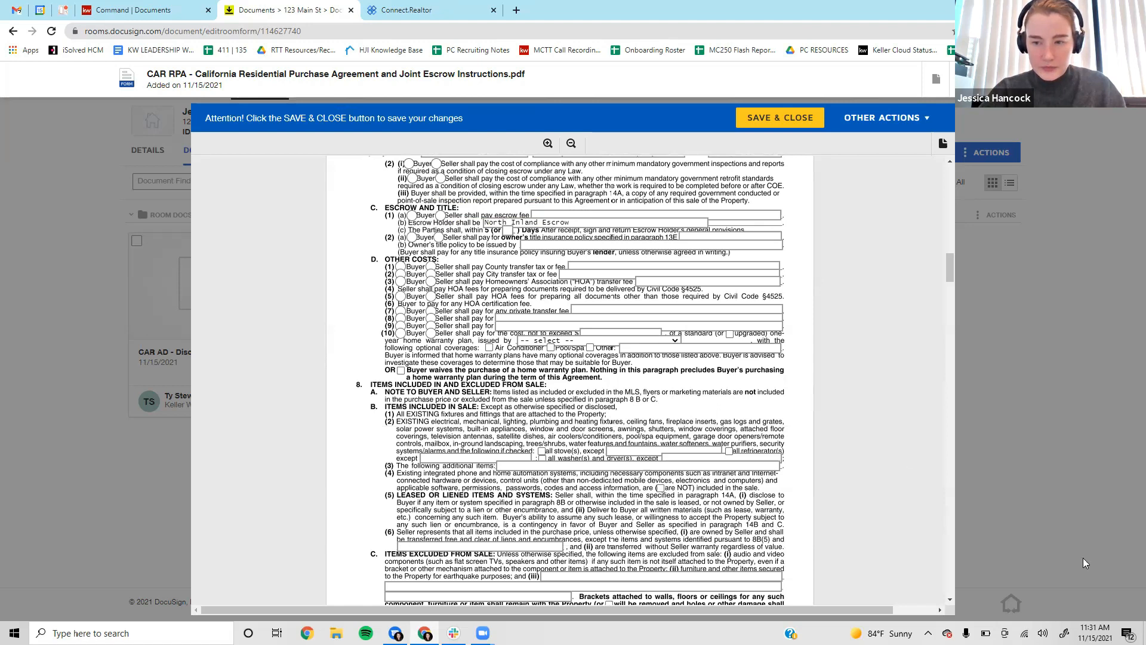
{"action": "left_click", "coordinate": [766, 119]}
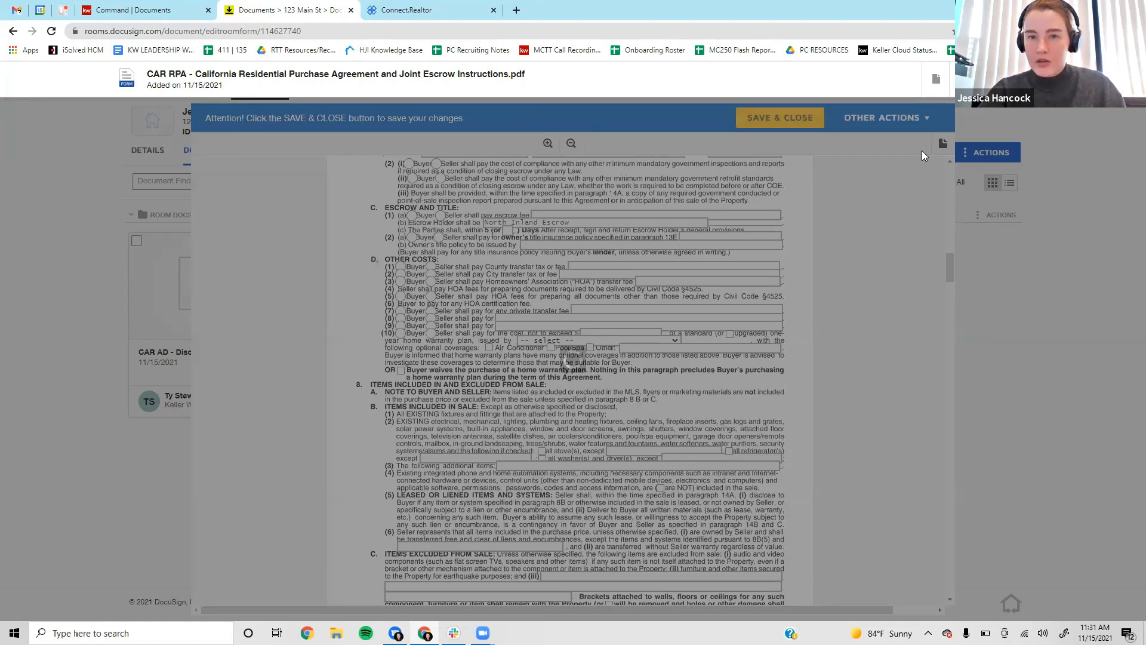
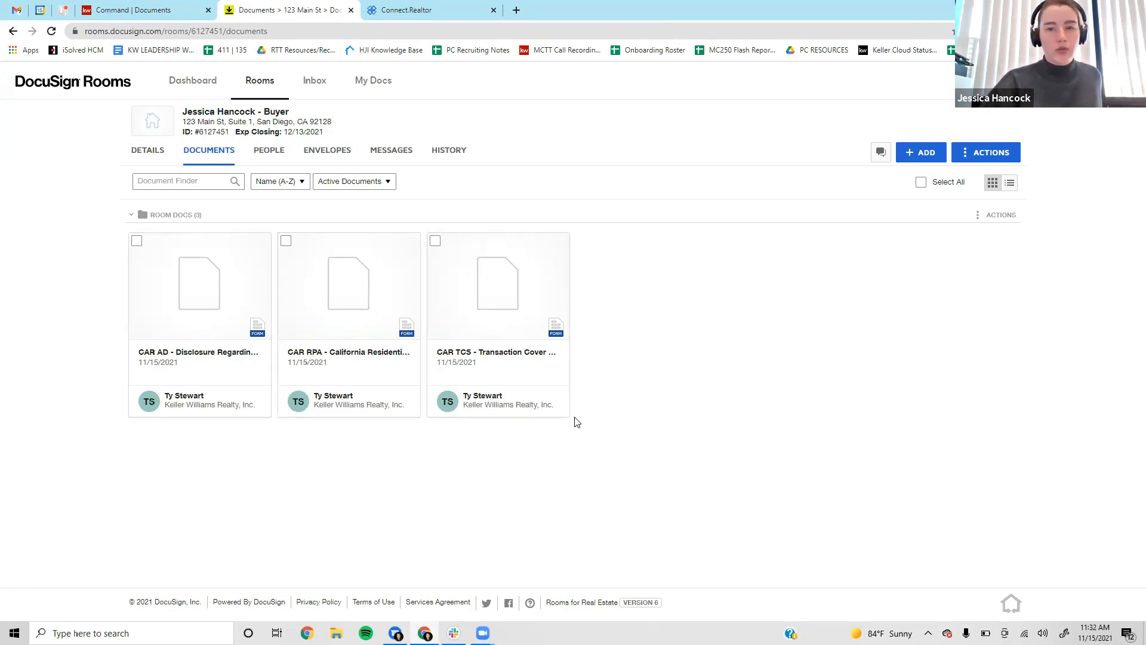
Select the CAR RPA and CAR AD document cards and create a new envelope from them.
{"action": "left_click", "coordinate": [286, 243]}
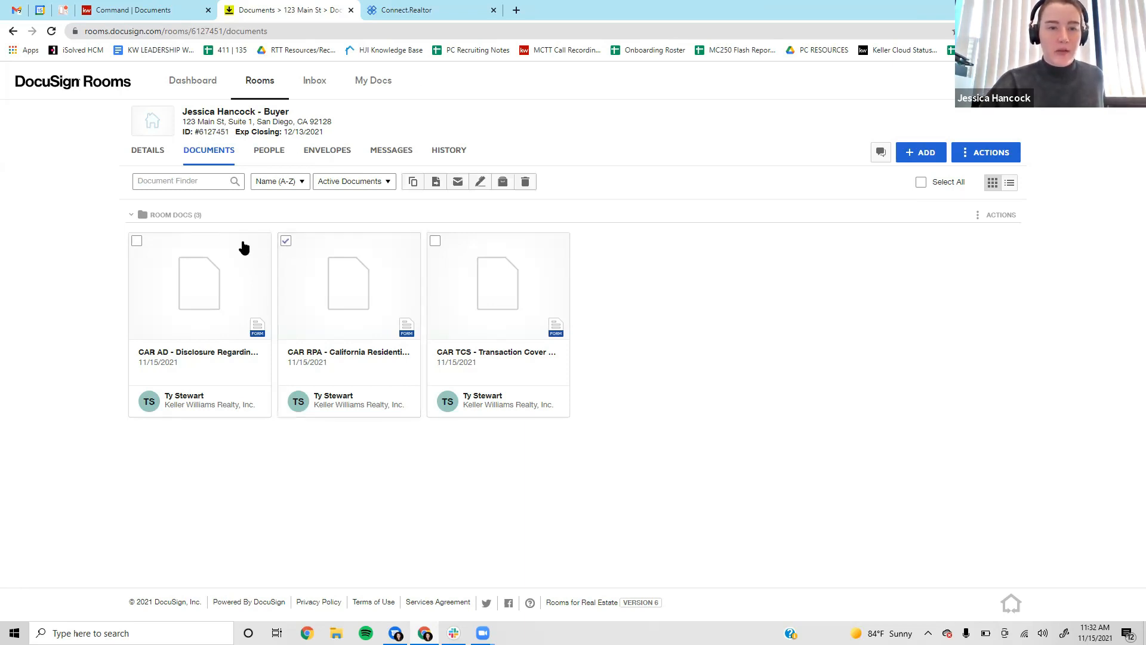
{"action": "left_click", "coordinate": [134, 242]}
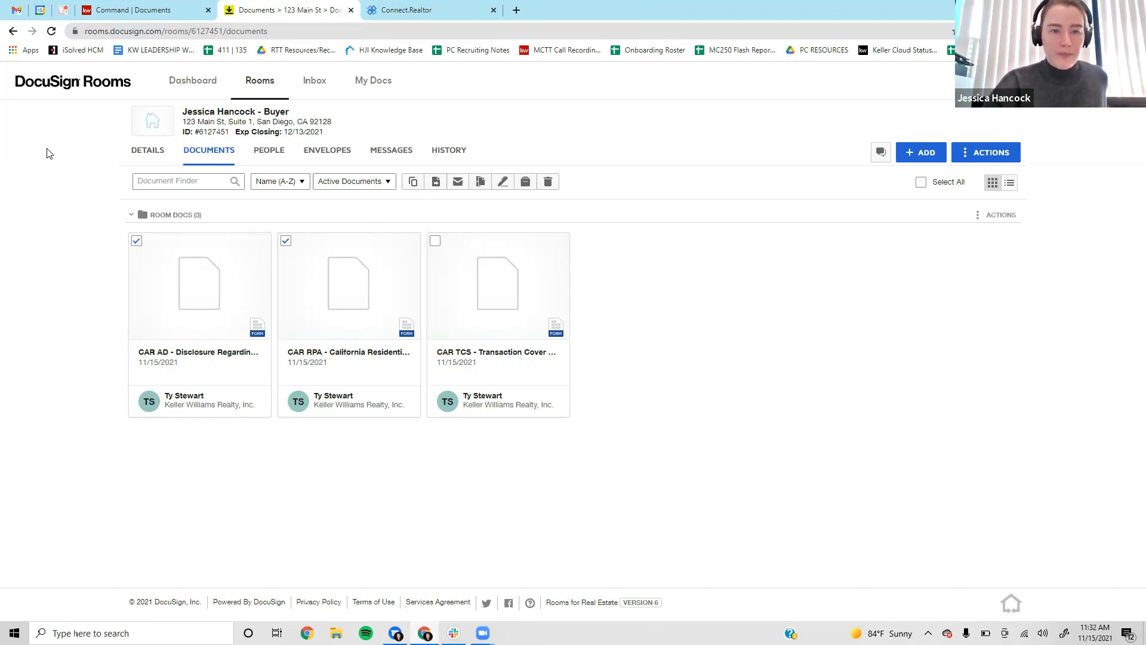
{"action": "right_click", "coordinate": [358, 272]}
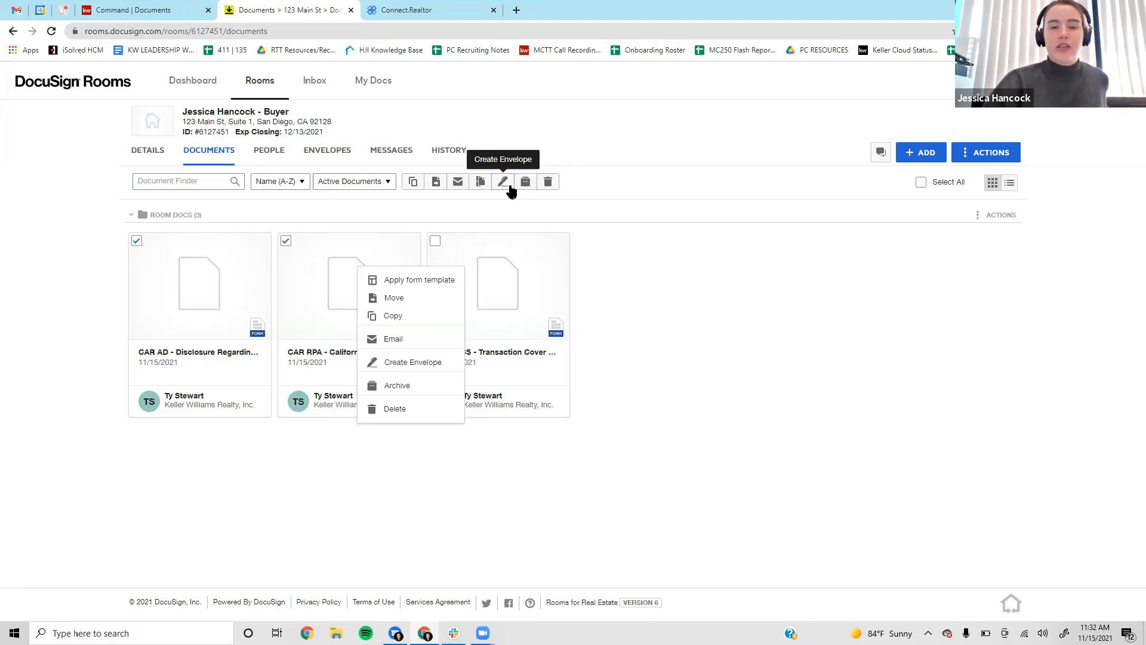
{"action": "left_click", "coordinate": [510, 185]}
{"action": "right_click", "coordinate": [509, 185]}
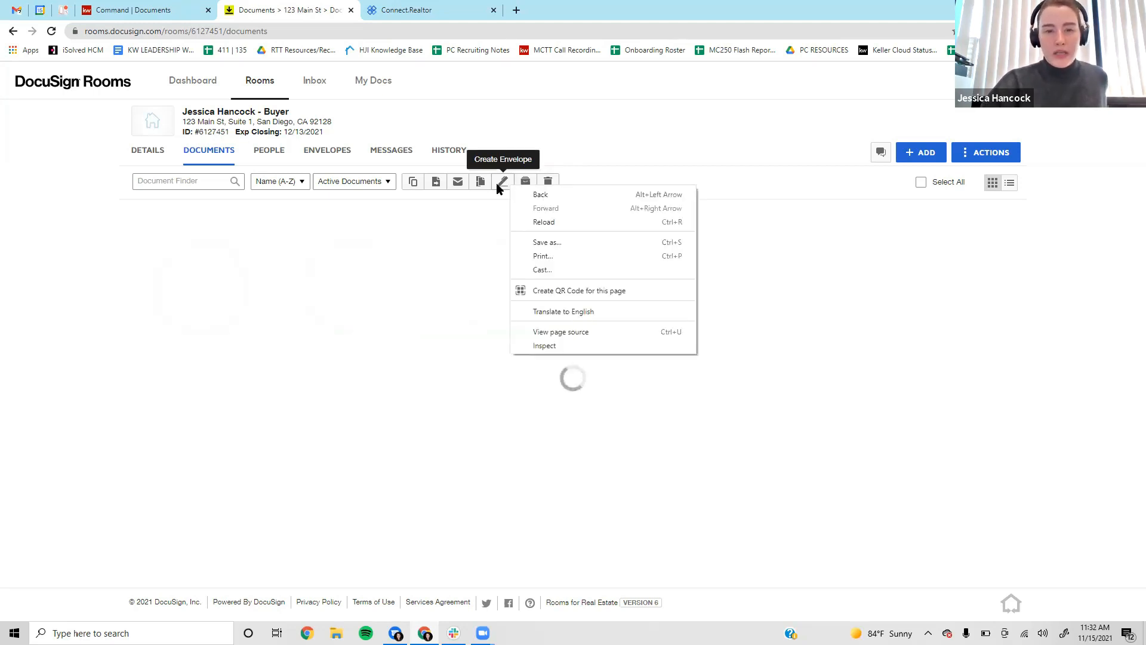
Name the envelope 'Hancock - RPA Offer 123 Main St' and preview the CAR RPA document.
{"action": "left_click", "coordinate": [663, 167]}
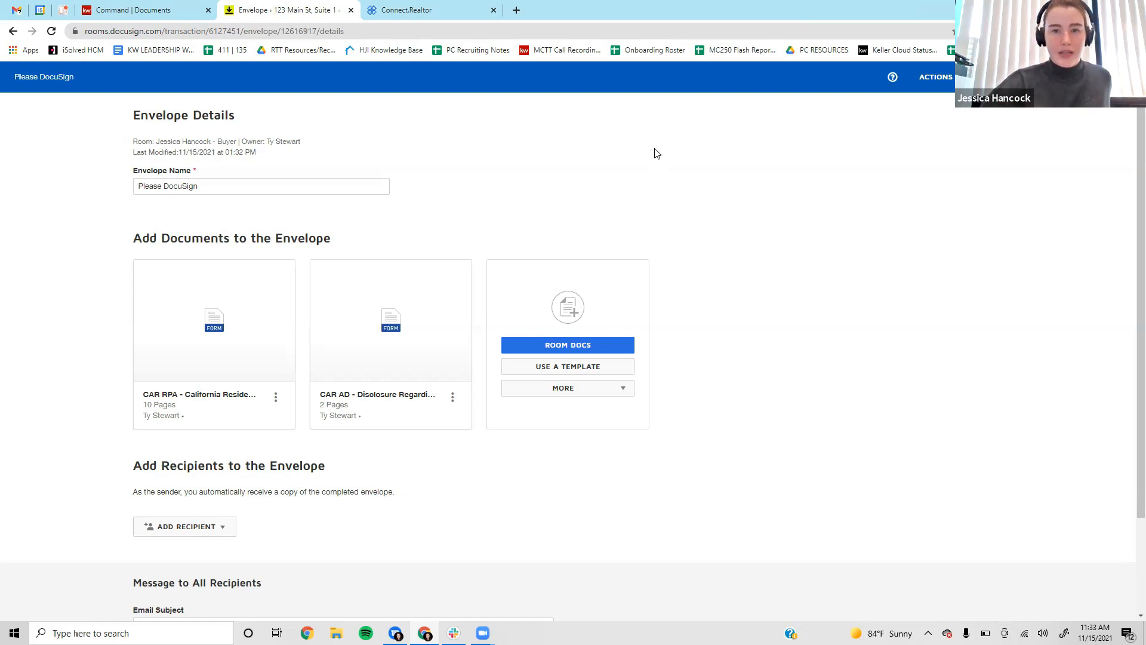
{"action": "scroll", "coordinate": [837, 371], "scroll_direction": "down", "scroll_amount": 2}
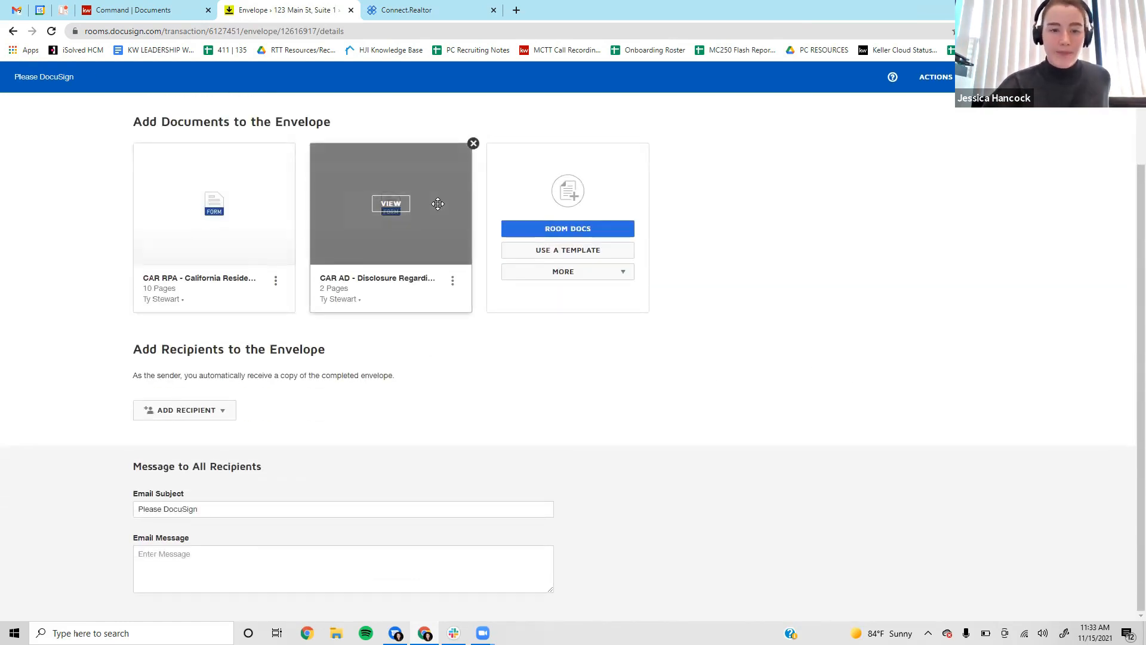
{"action": "scroll", "coordinate": [438, 204], "scroll_direction": "up", "scroll_amount": 2}
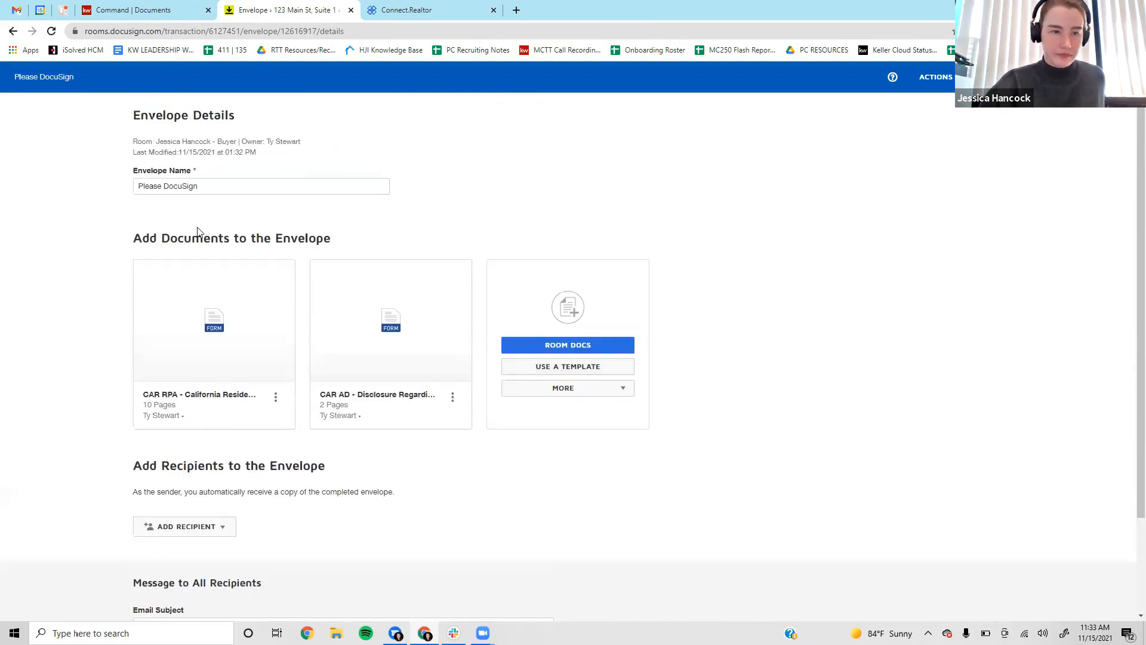
{"action": "triple_click", "coordinate": [230, 183]}
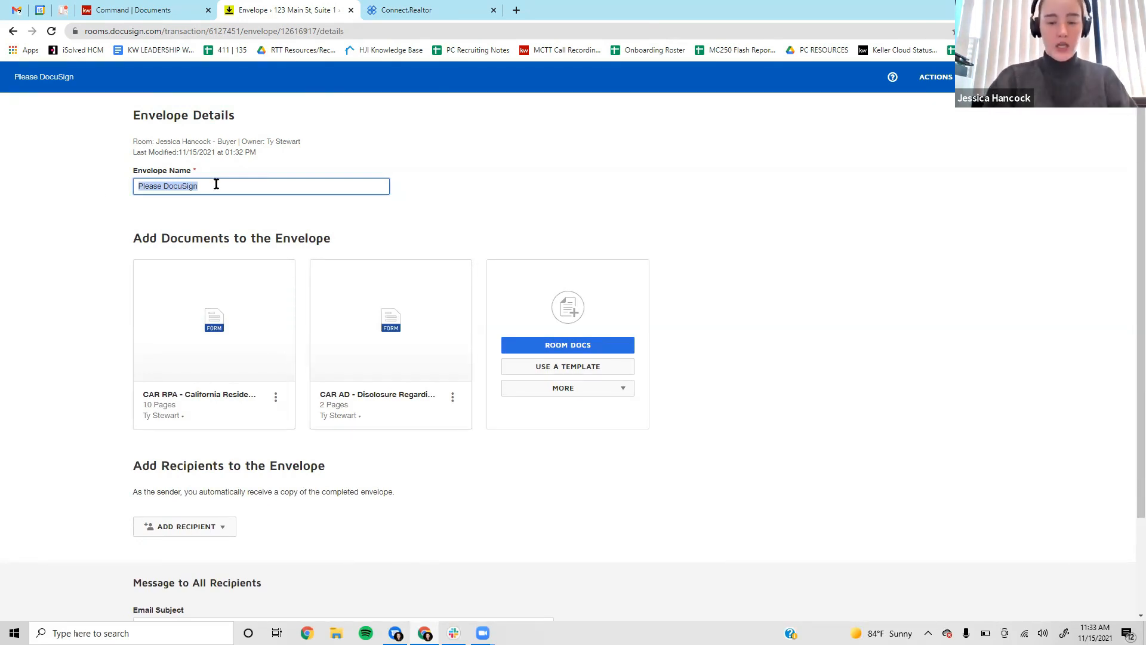
{"action": "type", "text": "Hancock - RPA Offere"}
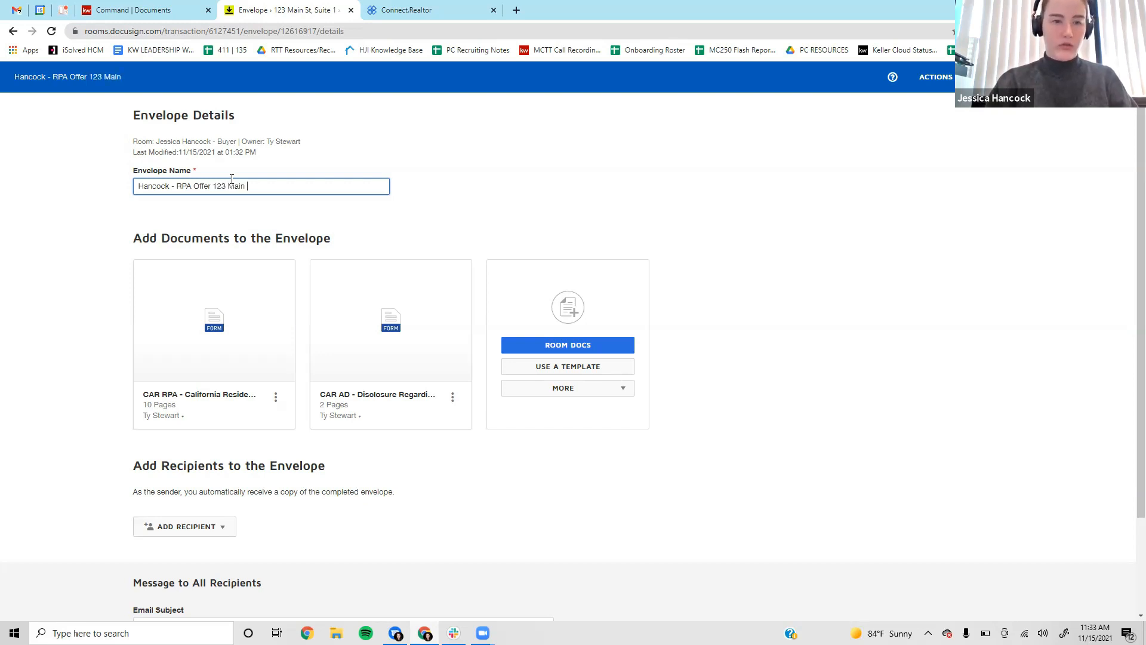
{"action": "left_click", "coordinate": [432, 180]}
{"action": "scroll", "coordinate": [445, 156], "scroll_direction": "down", "scroll_amount": 2}
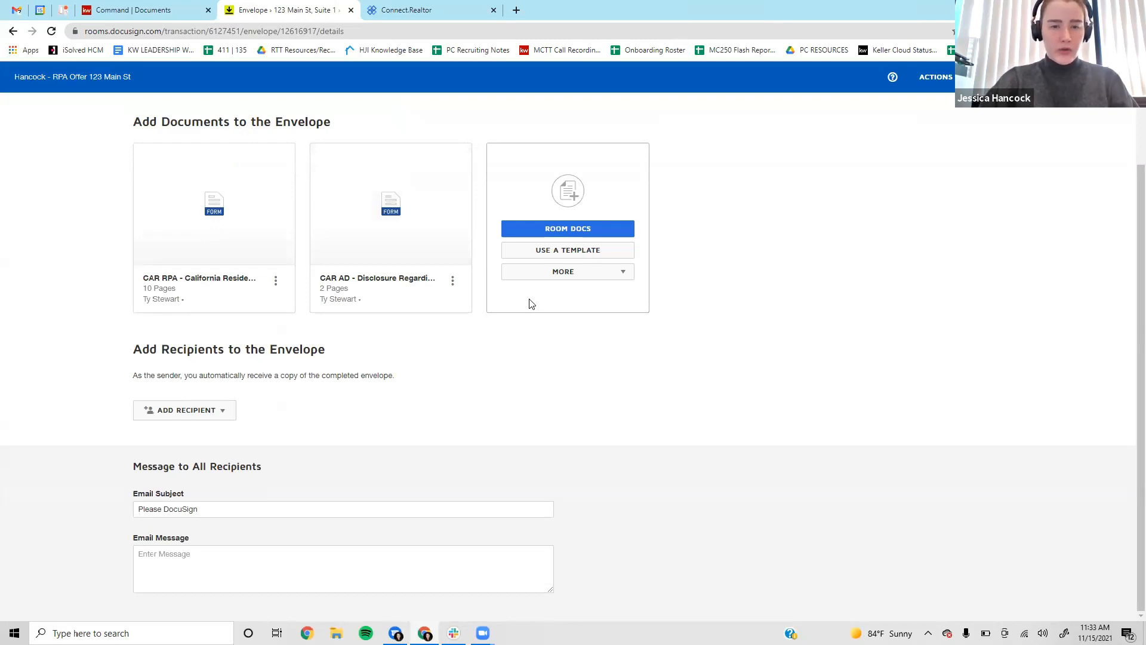
{"action": "left_click", "coordinate": [214, 203]}
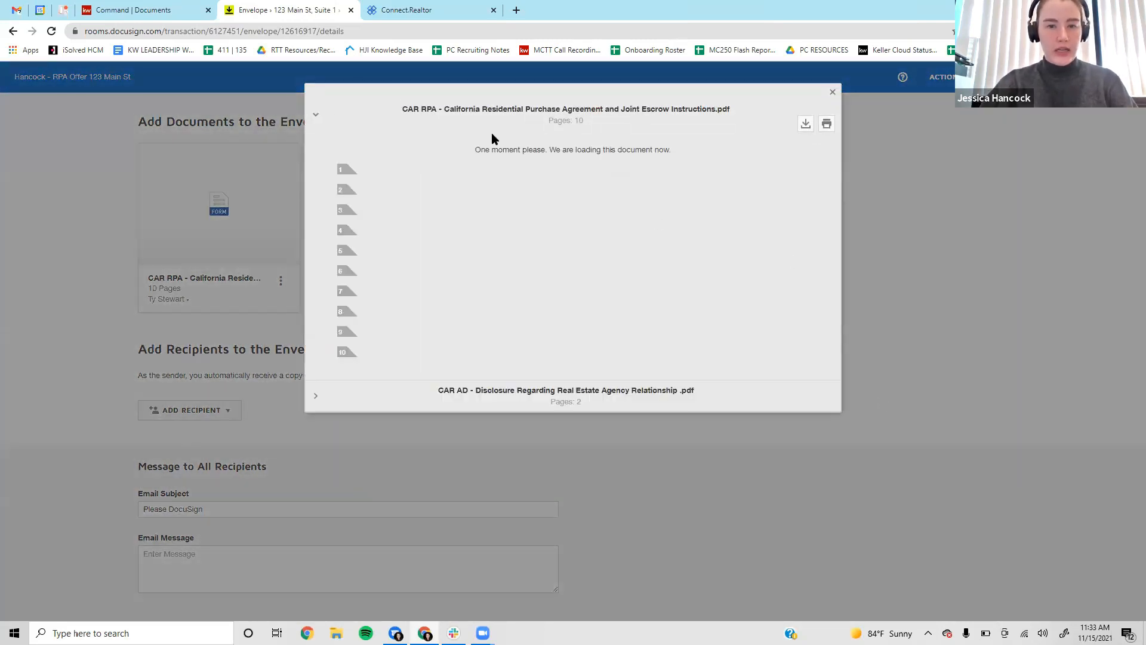
{"action": "scroll", "coordinate": [528, 242], "scroll_direction": "down", "scroll_amount": 2}
{"action": "scroll", "coordinate": [528, 242], "scroll_direction": "down", "scroll_amount": 15}
{"action": "scroll", "coordinate": [527, 241], "scroll_direction": "up", "scroll_amount": 15}
{"action": "left_click", "coordinate": [831, 92]}
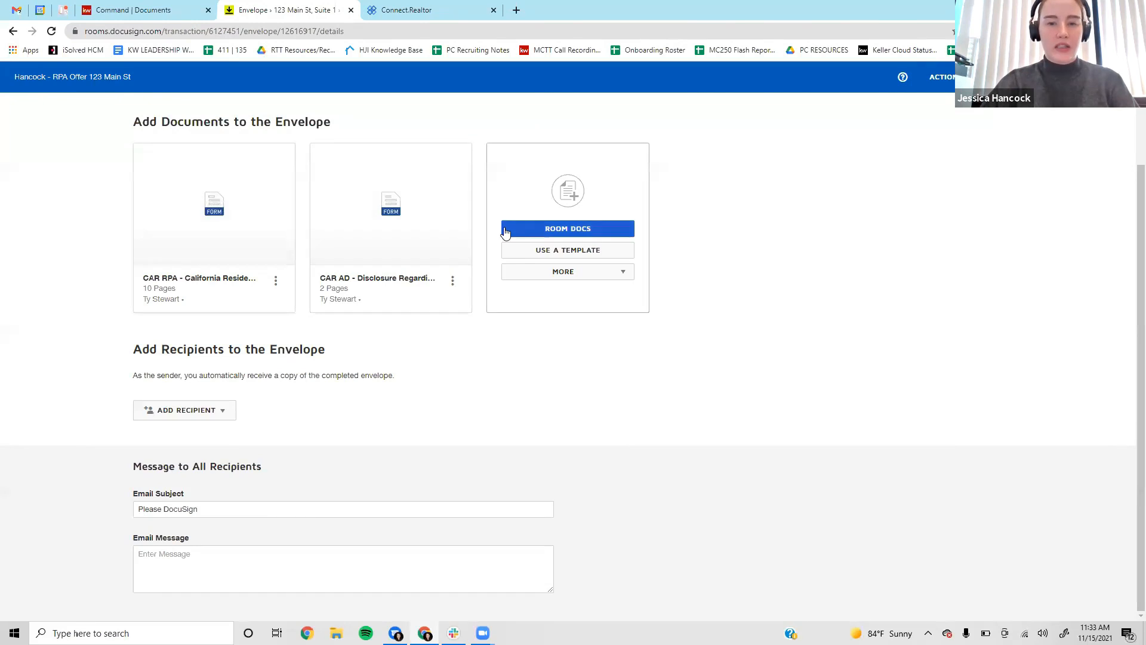
{"action": "scroll", "coordinate": [292, 301], "scroll_direction": "up", "scroll_amount": 2}
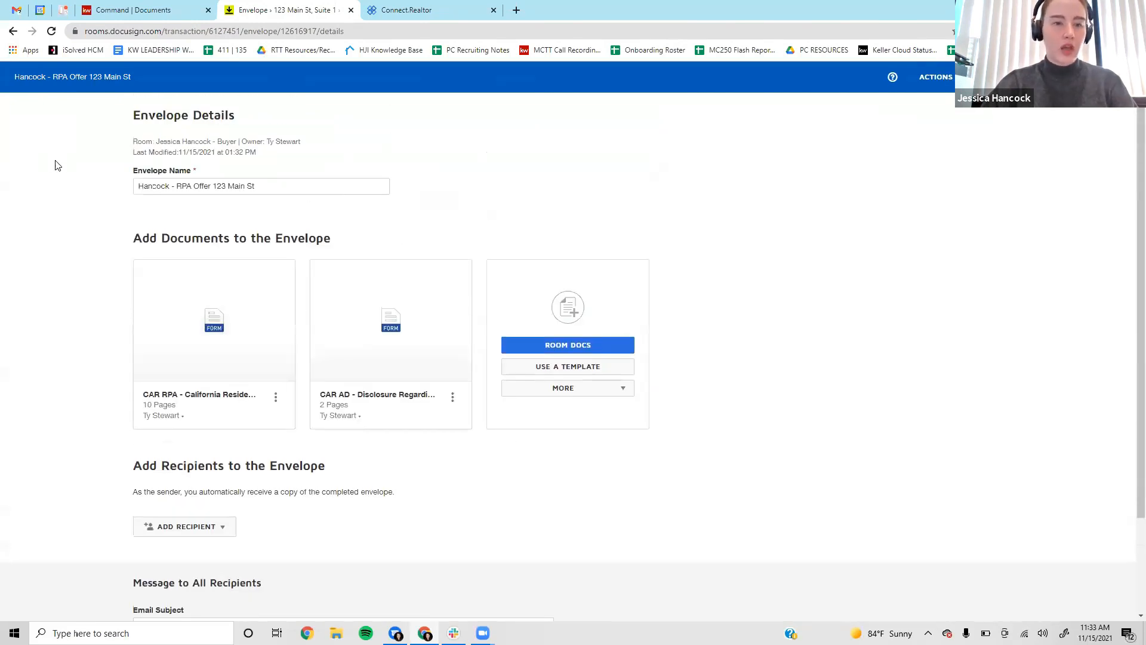
{"action": "scroll", "coordinate": [396, 243], "scroll_direction": "down", "scroll_amount": 2}
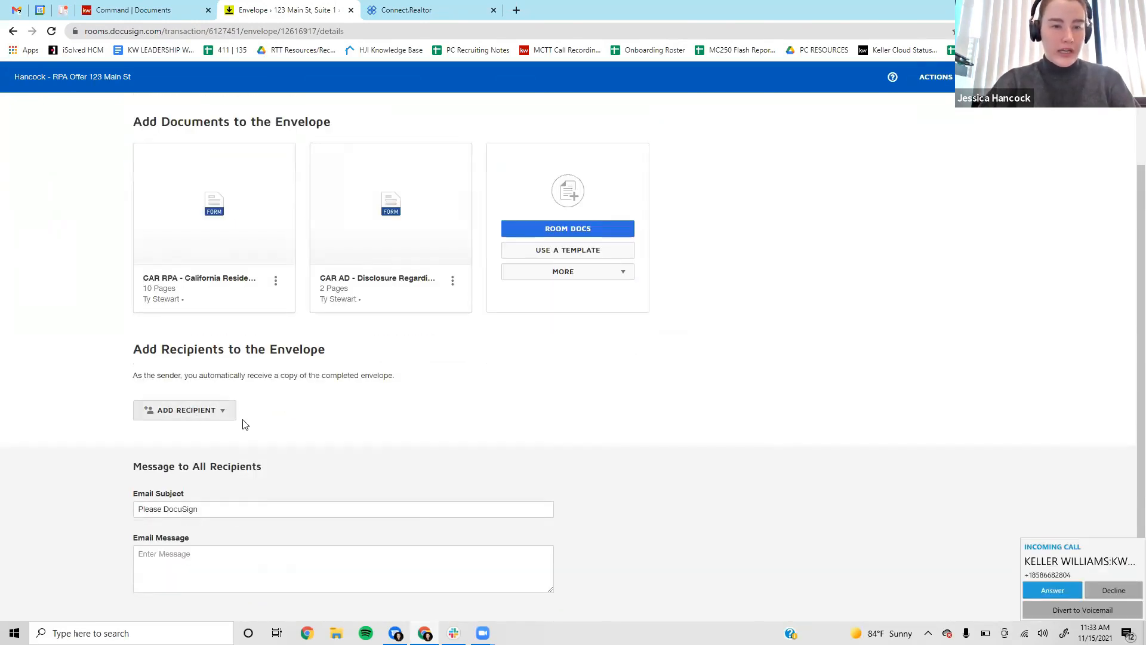
Decline the incoming call and choose Pre-Tagged Roles from the Add Recipient options.
{"action": "left_click", "coordinate": [1118, 590]}
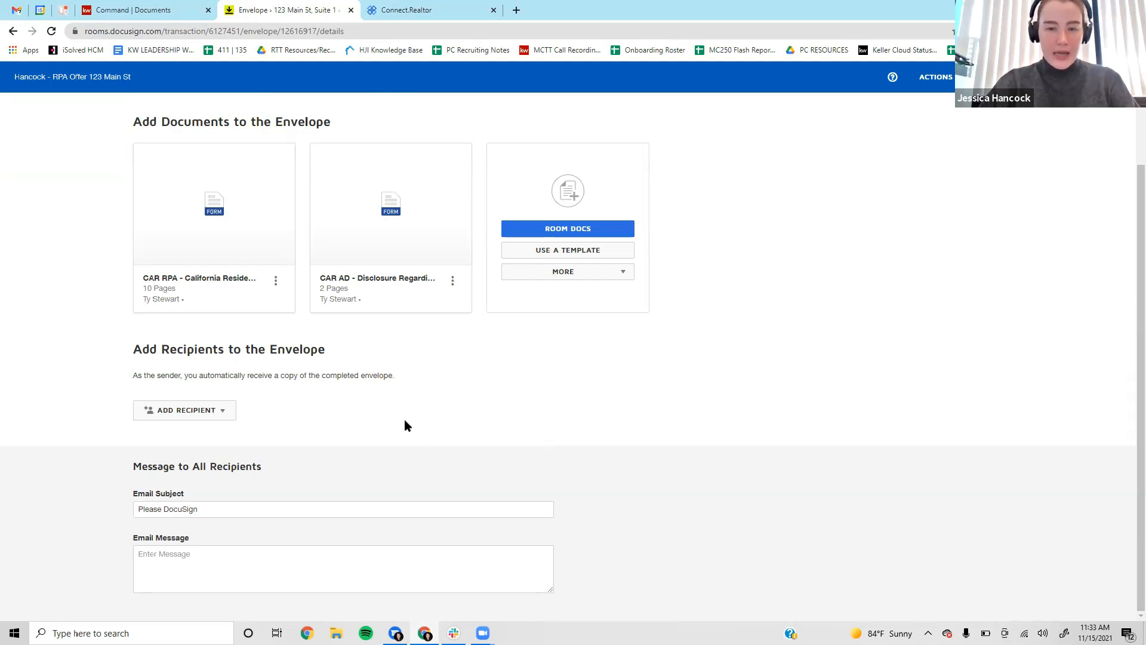
{"action": "left_click", "coordinate": [190, 416]}
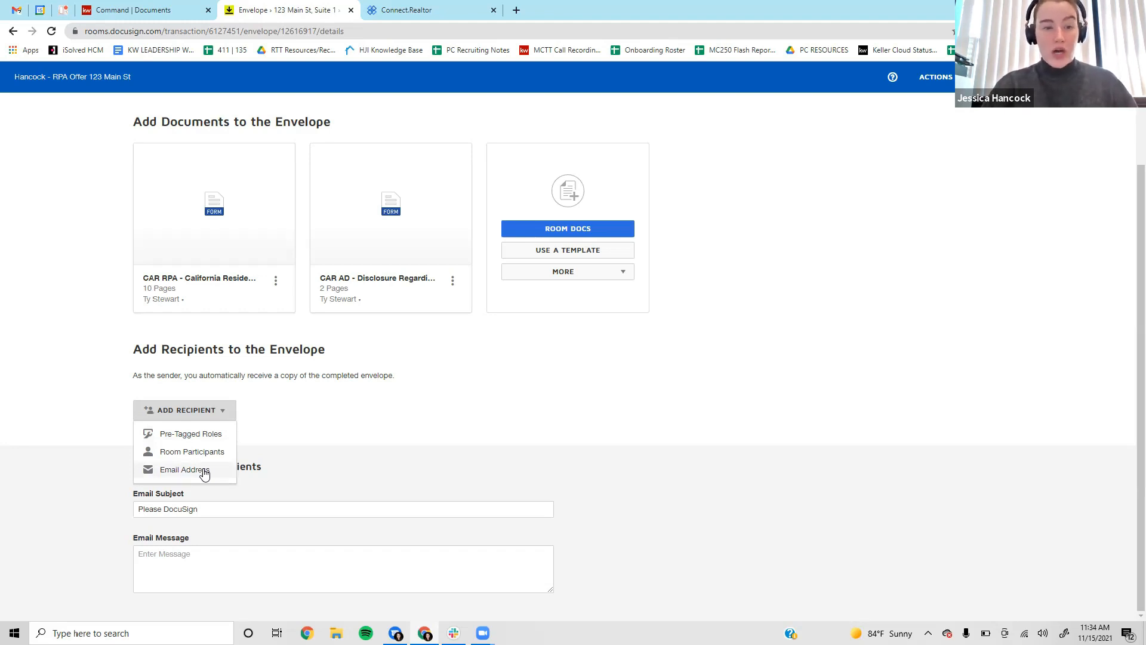
{"action": "left_click", "coordinate": [184, 434]}
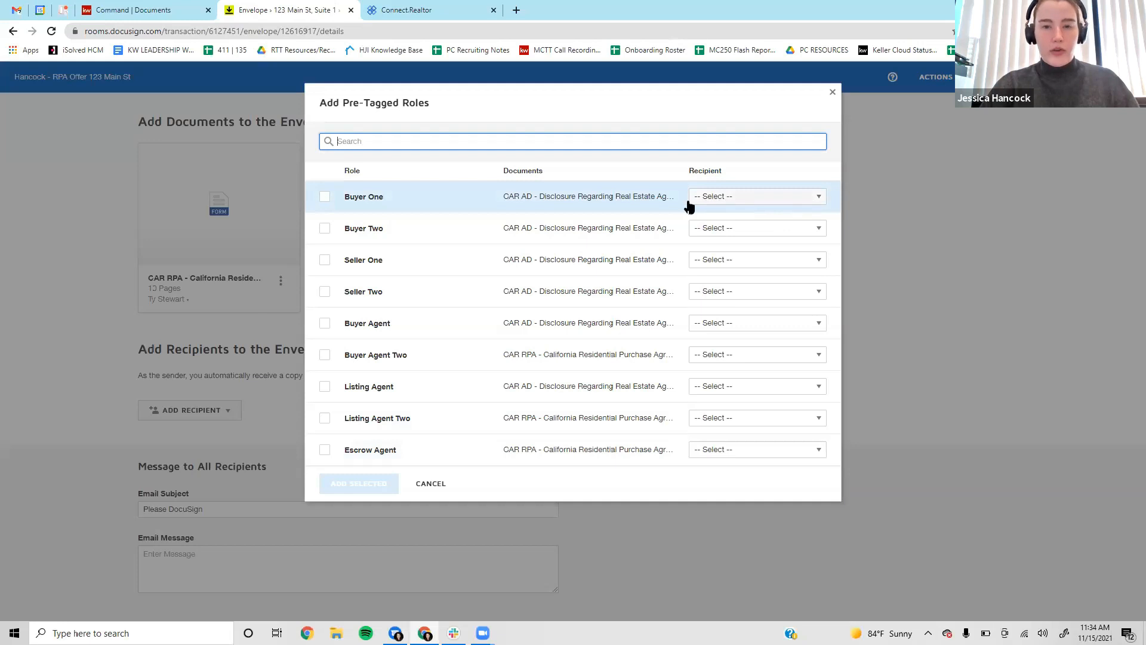
Assign the two buyers to Buyer One and Buyer Two, and the two sellers to Seller One and Seller Two.
{"action": "left_click", "coordinate": [779, 203]}
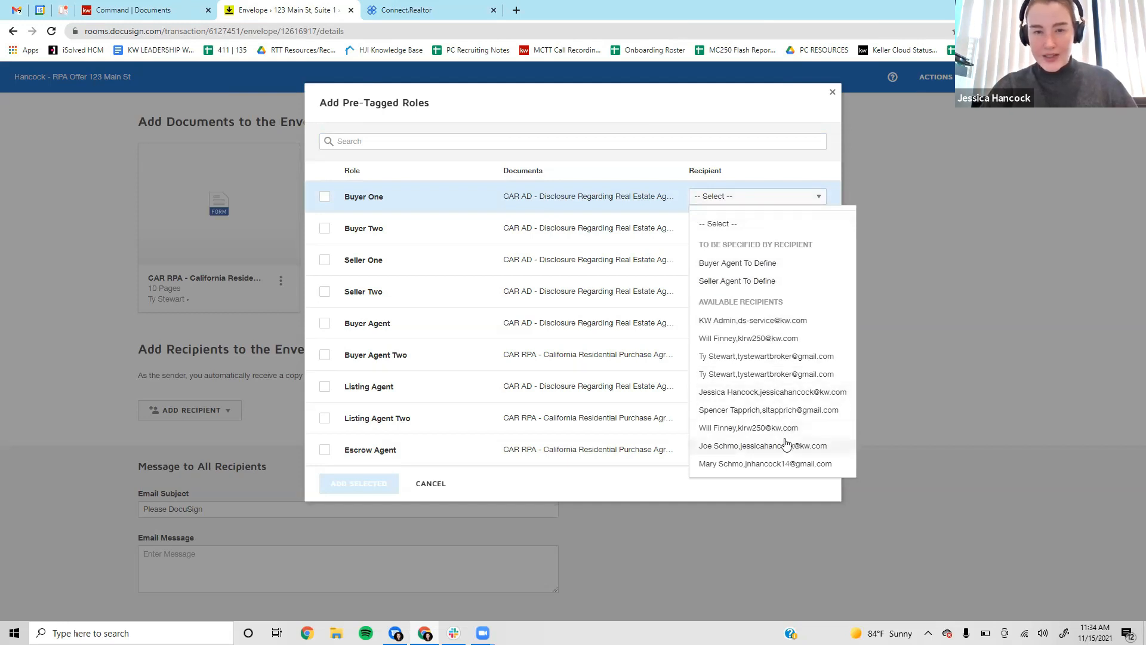
{"action": "left_click", "coordinate": [739, 394]}
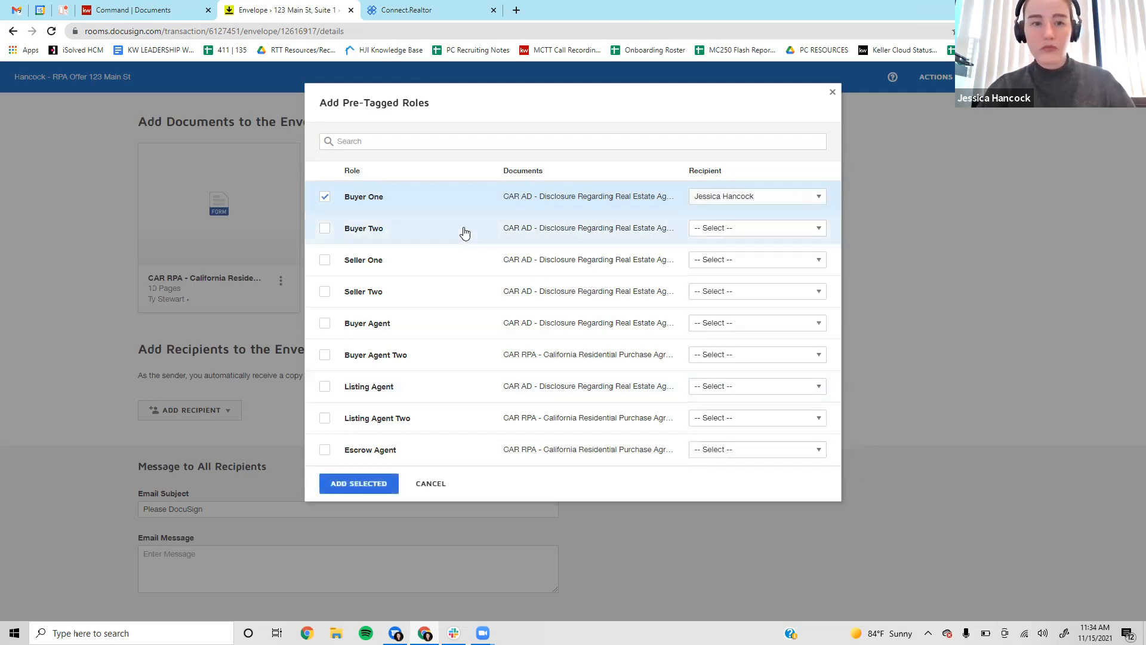
{"action": "left_click", "coordinate": [731, 230]}
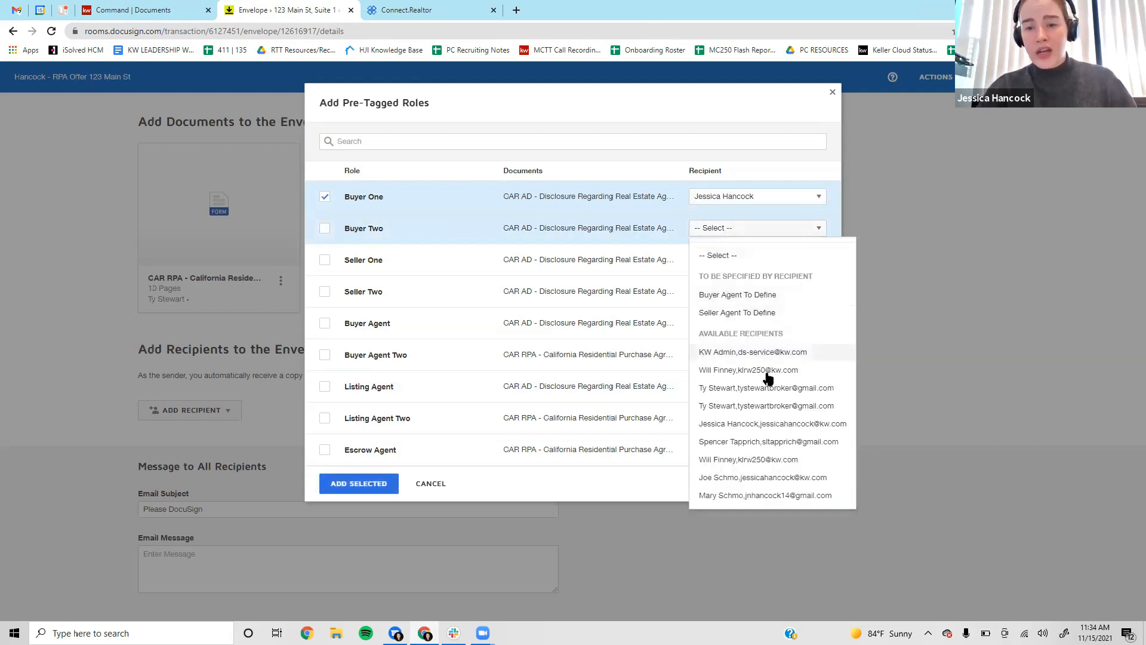
{"action": "left_click", "coordinate": [732, 441]}
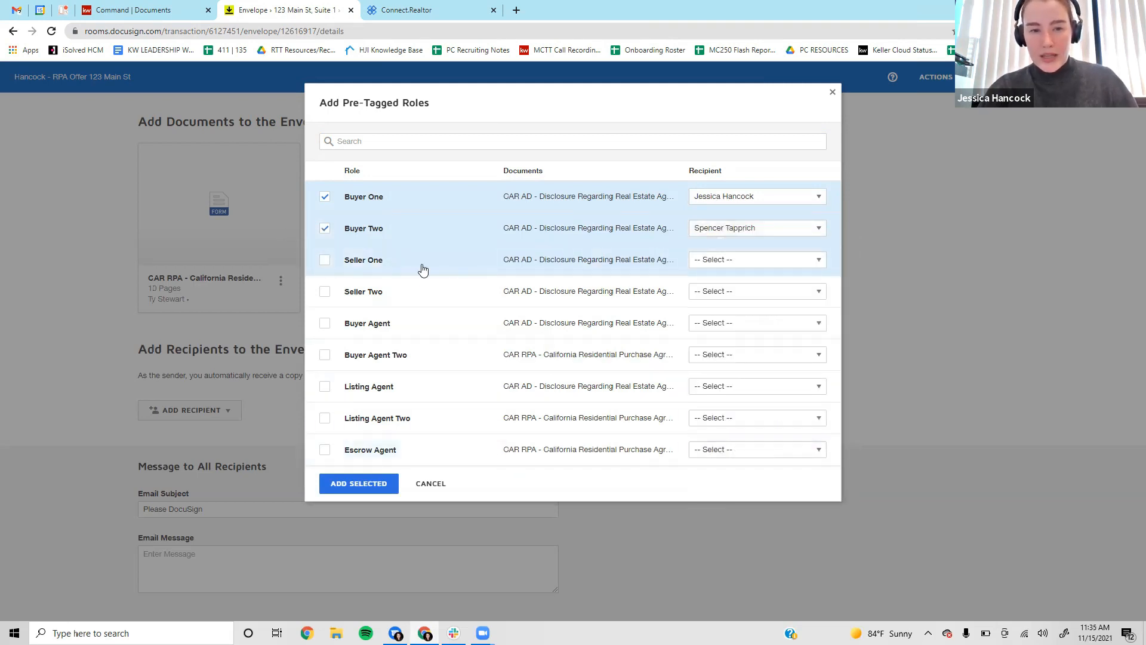
{"action": "left_click", "coordinate": [724, 264]}
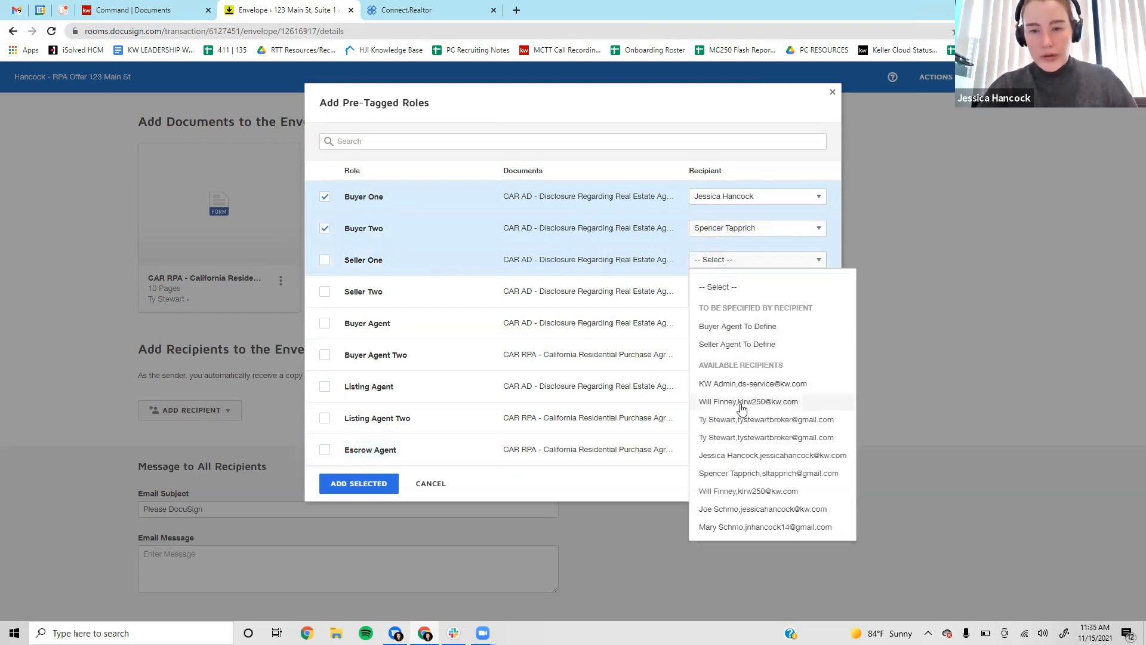
{"action": "left_click", "coordinate": [755, 511]}
{"action": "left_click", "coordinate": [732, 291]}
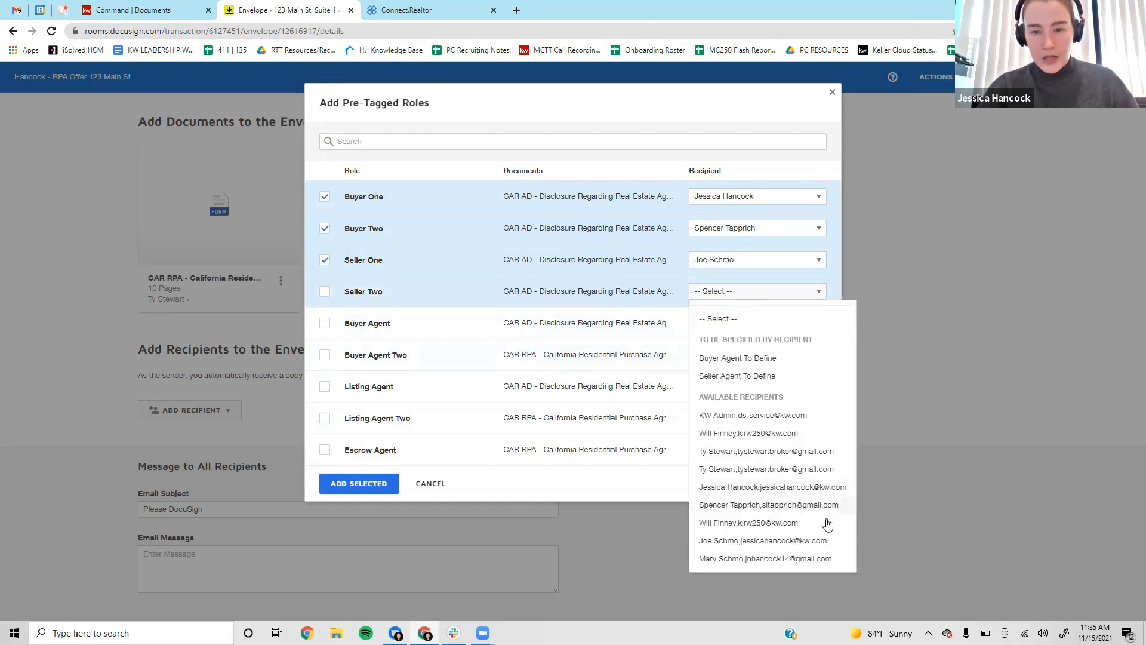
{"action": "left_click", "coordinate": [794, 559]}
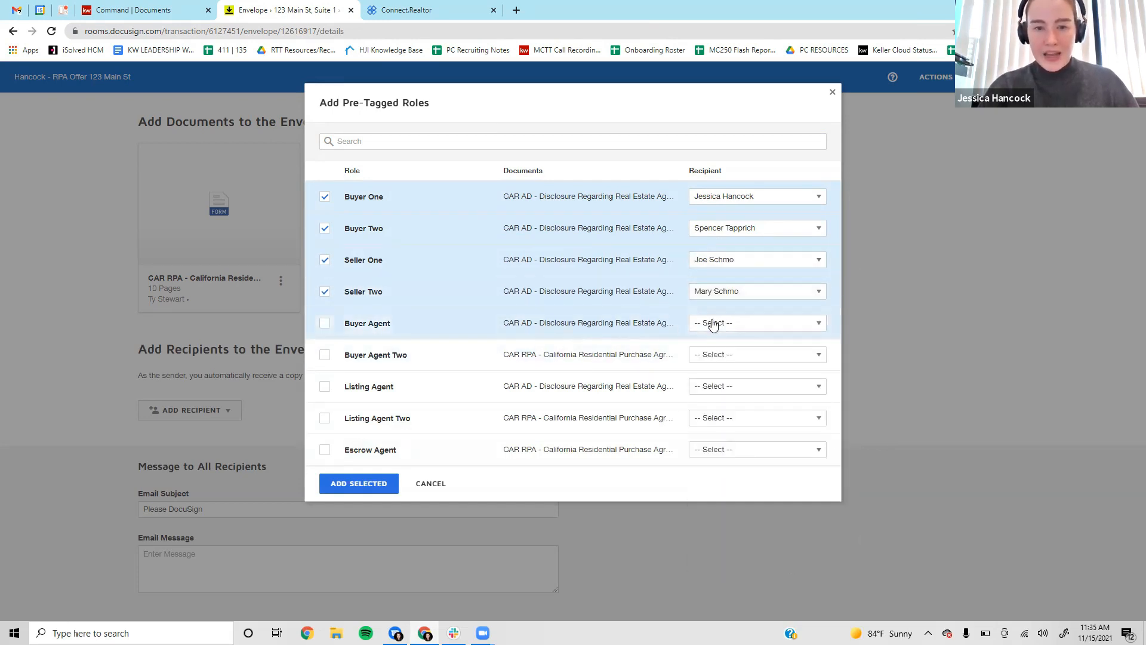
Assign the Buyer Agent and Listing Agent roles, then add the selected recipients to the envelope.
{"action": "left_click", "coordinate": [731, 327]}
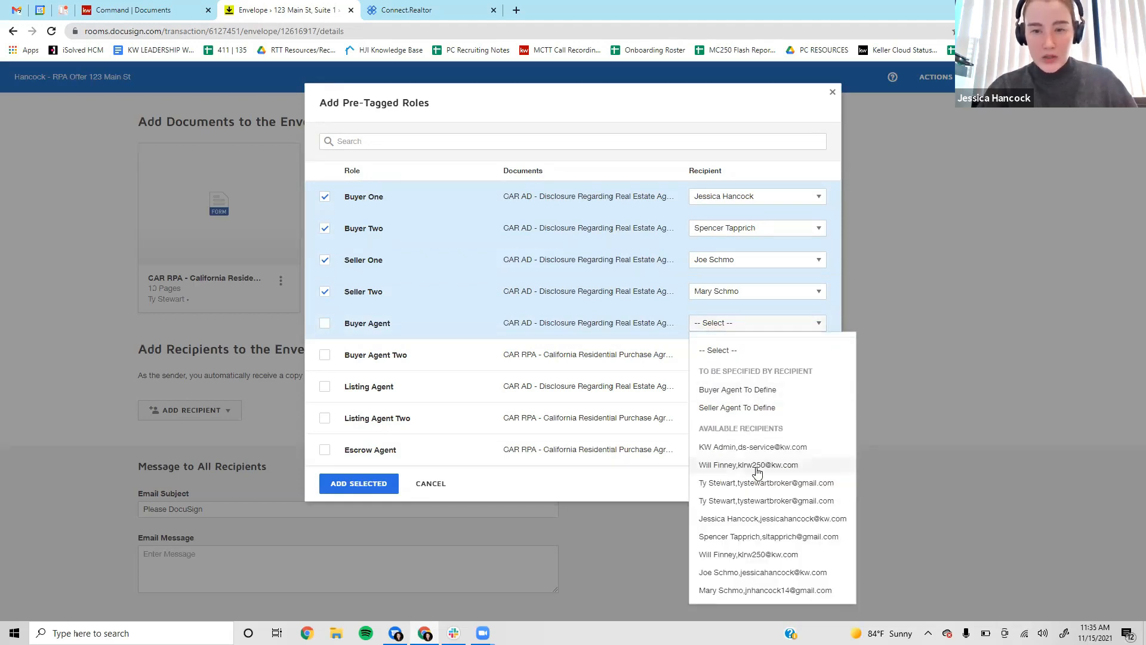
{"action": "left_click", "coordinate": [753, 469]}
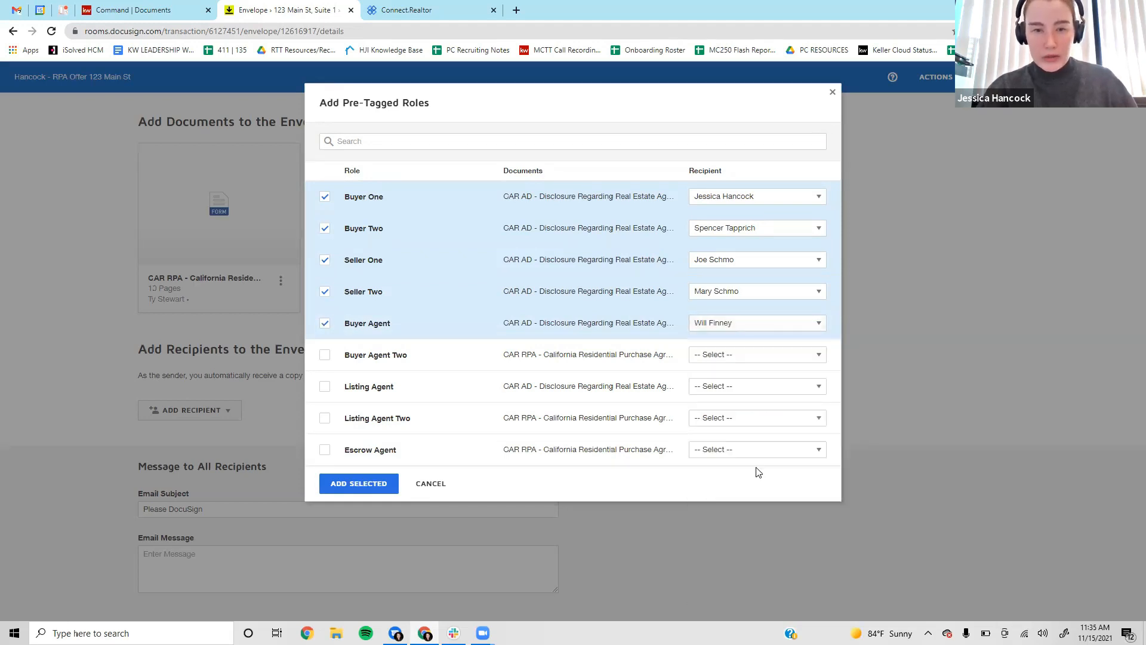
{"action": "left_click", "coordinate": [709, 323]}
{"action": "left_click", "coordinate": [783, 489]}
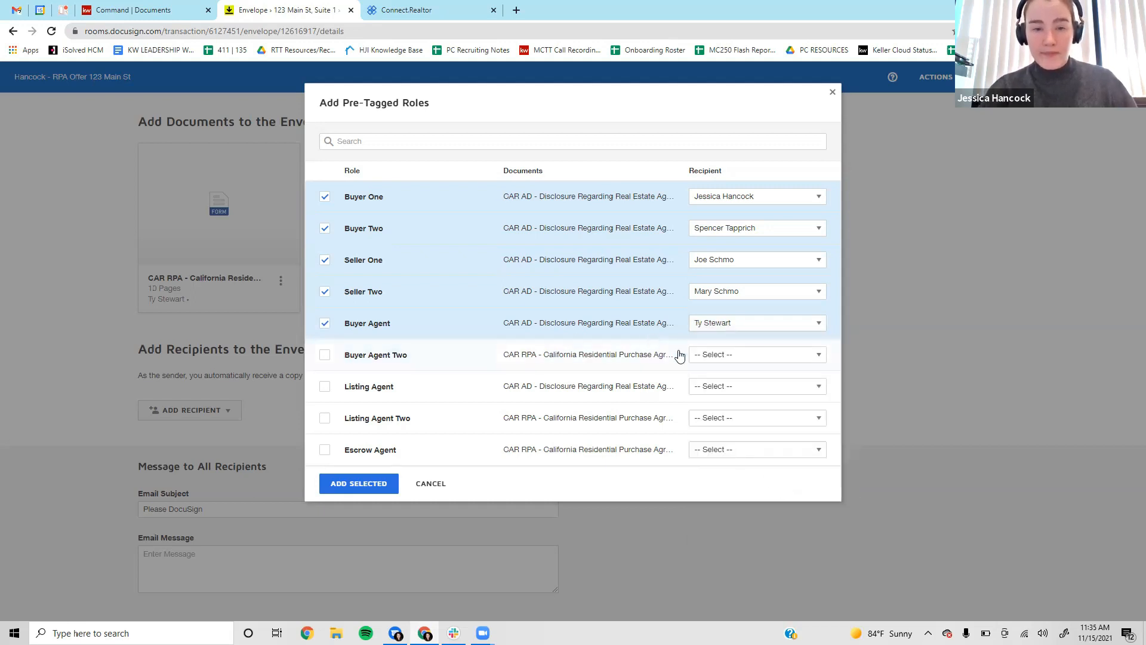
{"action": "left_click", "coordinate": [722, 389]}
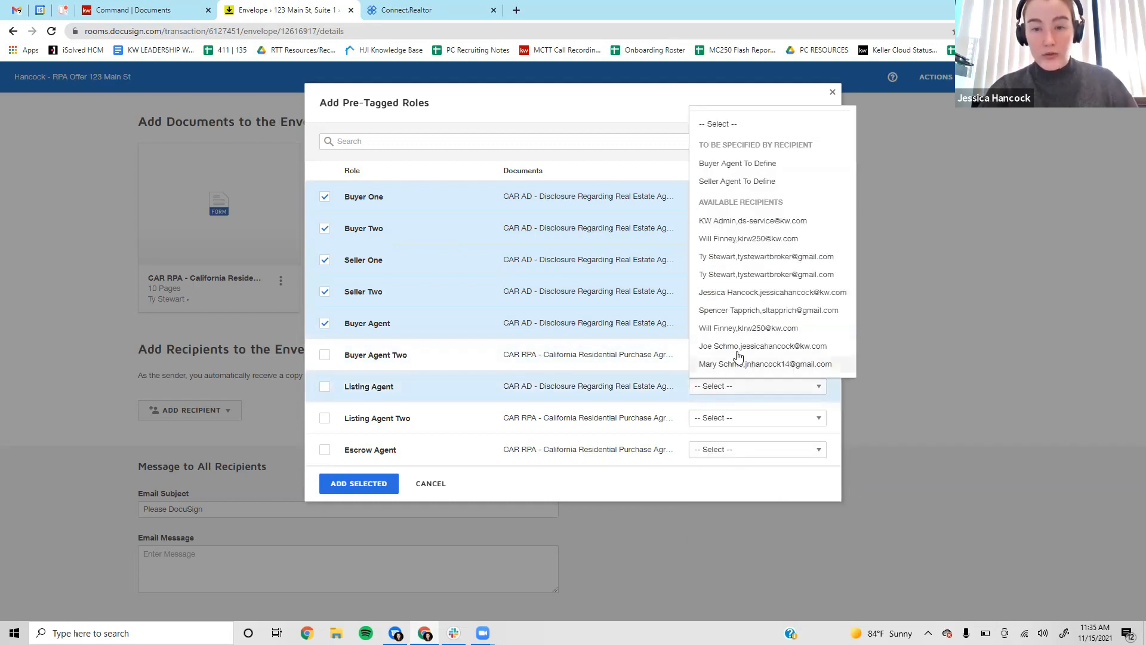
{"action": "left_click", "coordinate": [746, 239]}
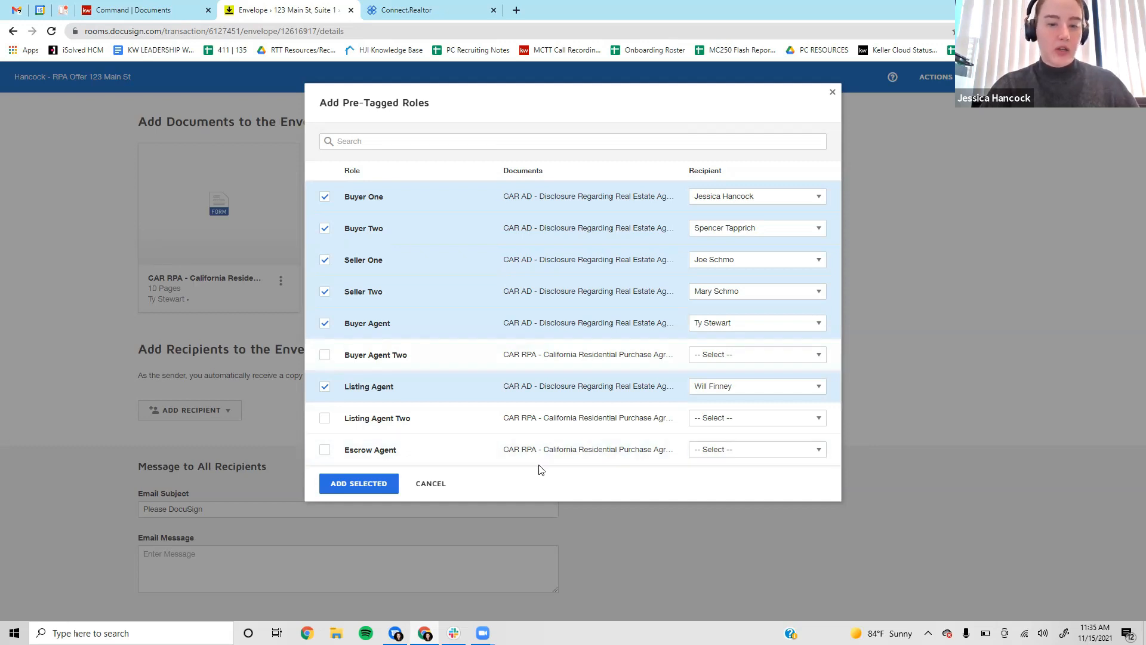
{"action": "left_click", "coordinate": [340, 490]}
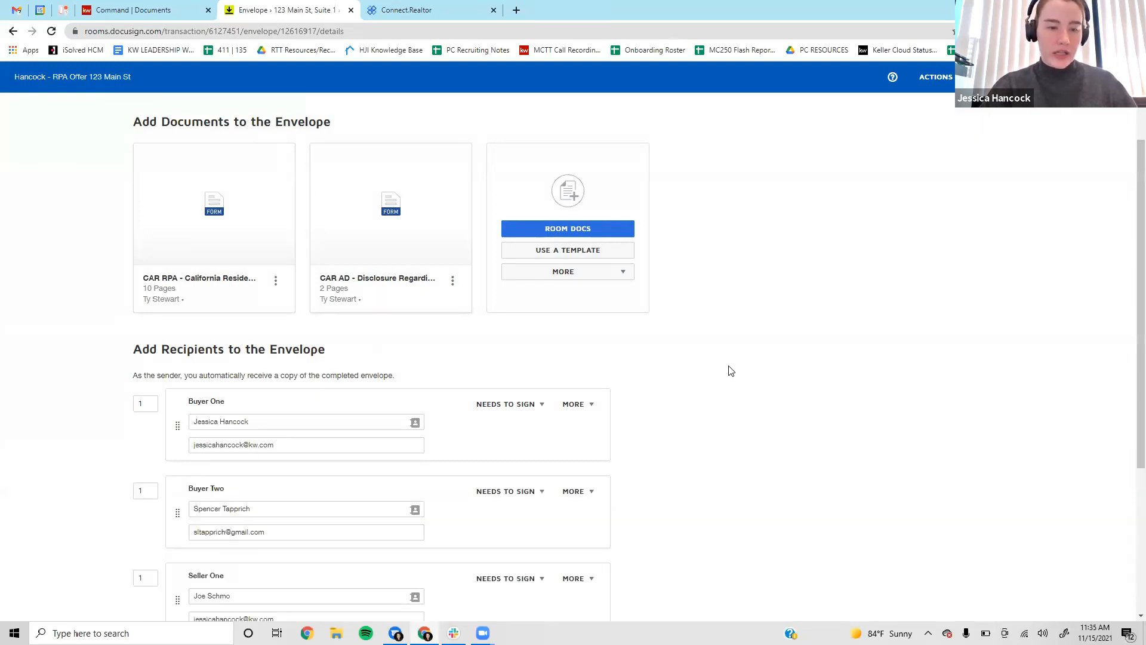
Delete the Seller One, Seller Two and Listing Agent recipients, confirming each deletion.
{"action": "scroll", "coordinate": [731, 371], "scroll_direction": "down", "scroll_amount": 3}
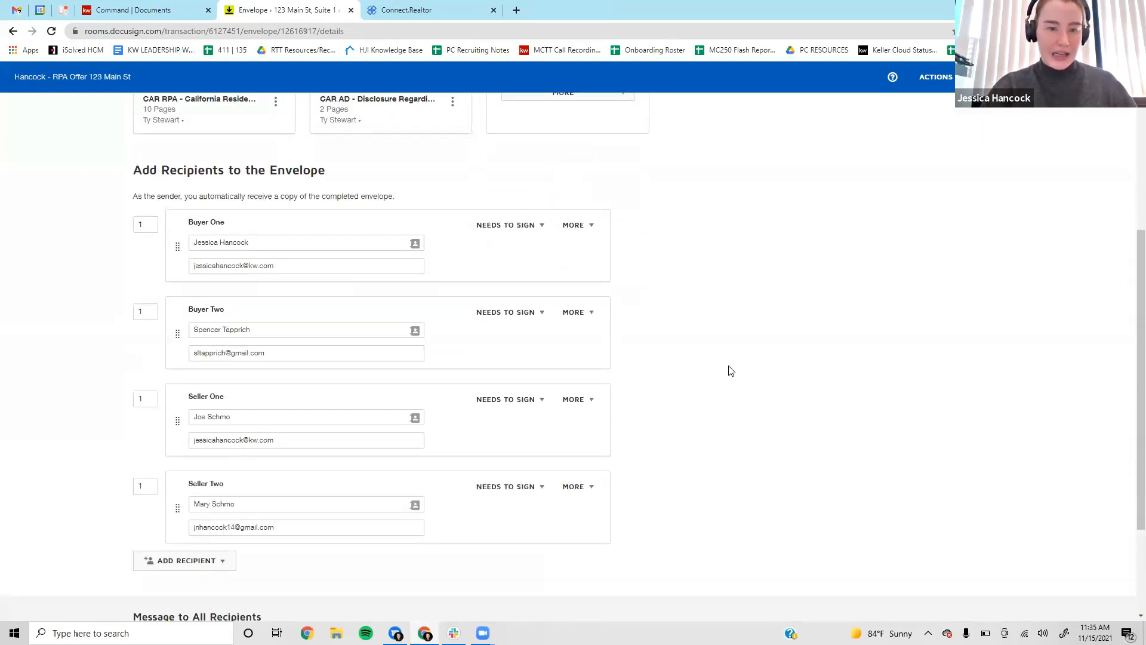
{"action": "scroll", "coordinate": [731, 371], "scroll_direction": "down", "scroll_amount": 1}
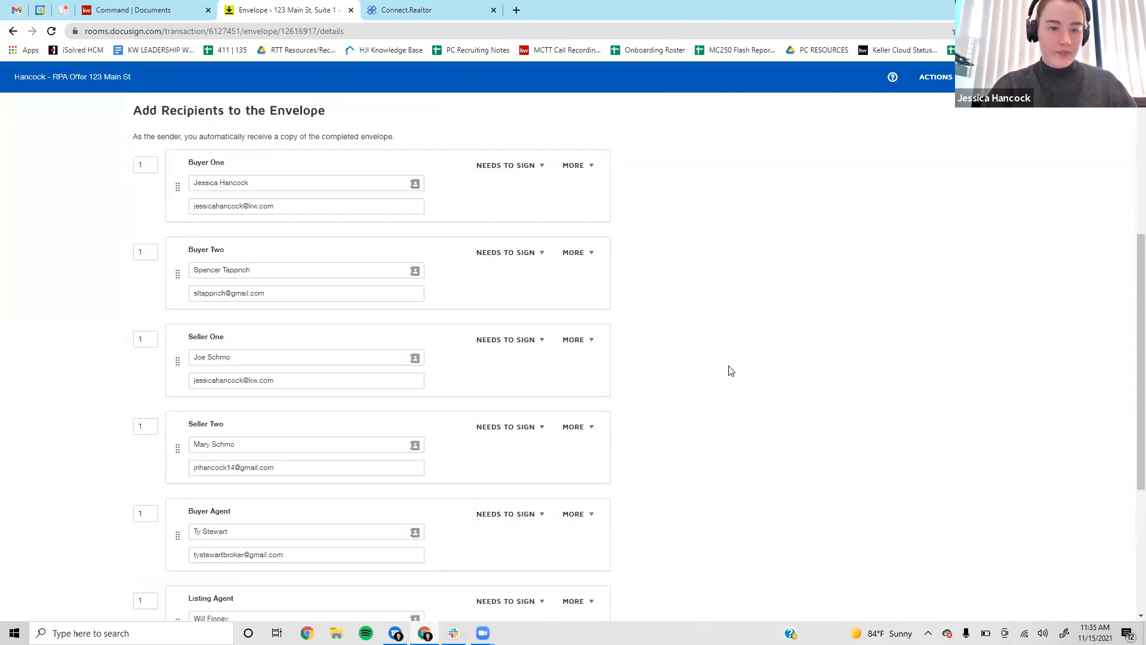
{"action": "scroll", "coordinate": [731, 371], "scroll_direction": "down", "scroll_amount": 1}
{"action": "scroll", "coordinate": [731, 370], "scroll_direction": "down", "scroll_amount": 1}
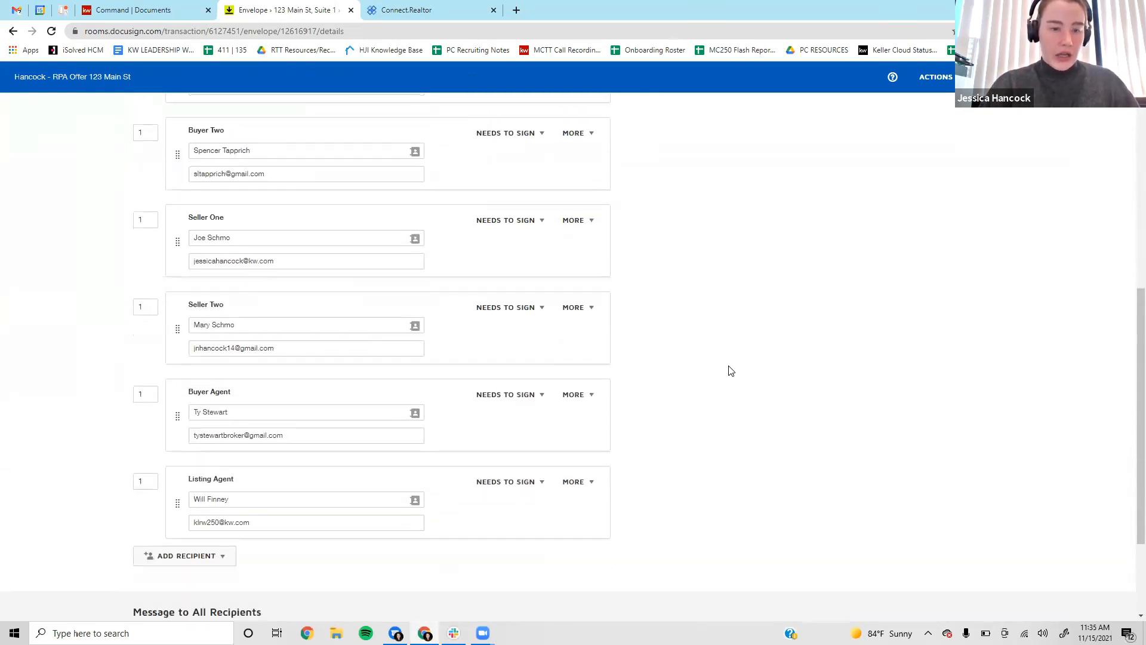
{"action": "scroll", "coordinate": [732, 370], "scroll_direction": "up", "scroll_amount": 2}
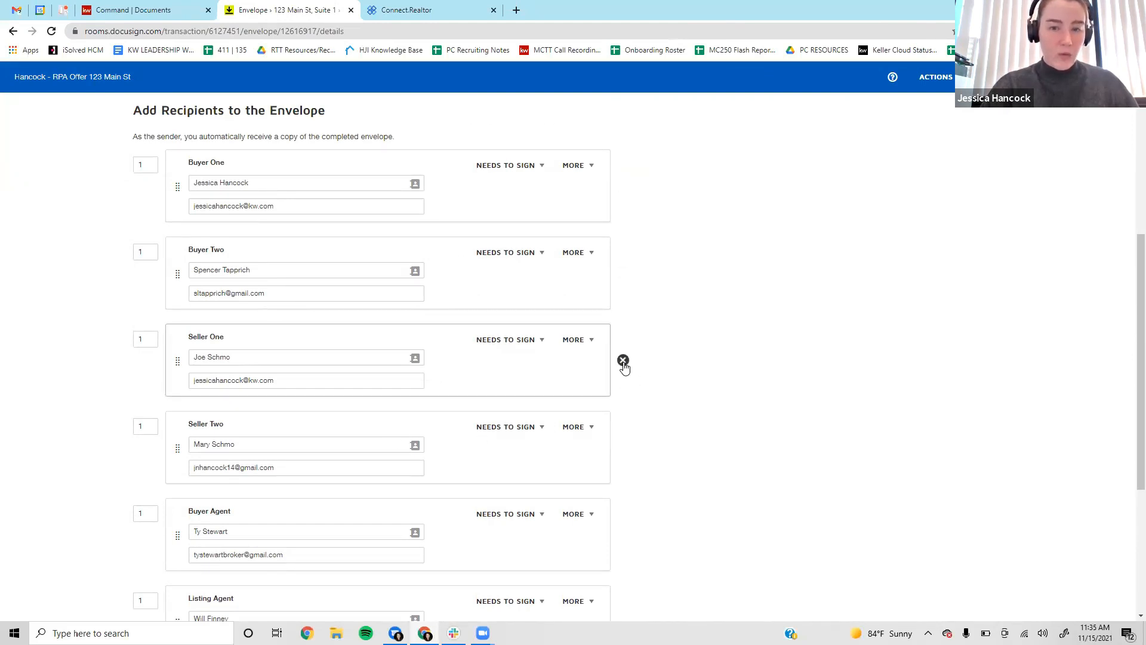
{"action": "left_click", "coordinate": [622, 360]}
{"action": "left_click", "coordinate": [492, 189]}
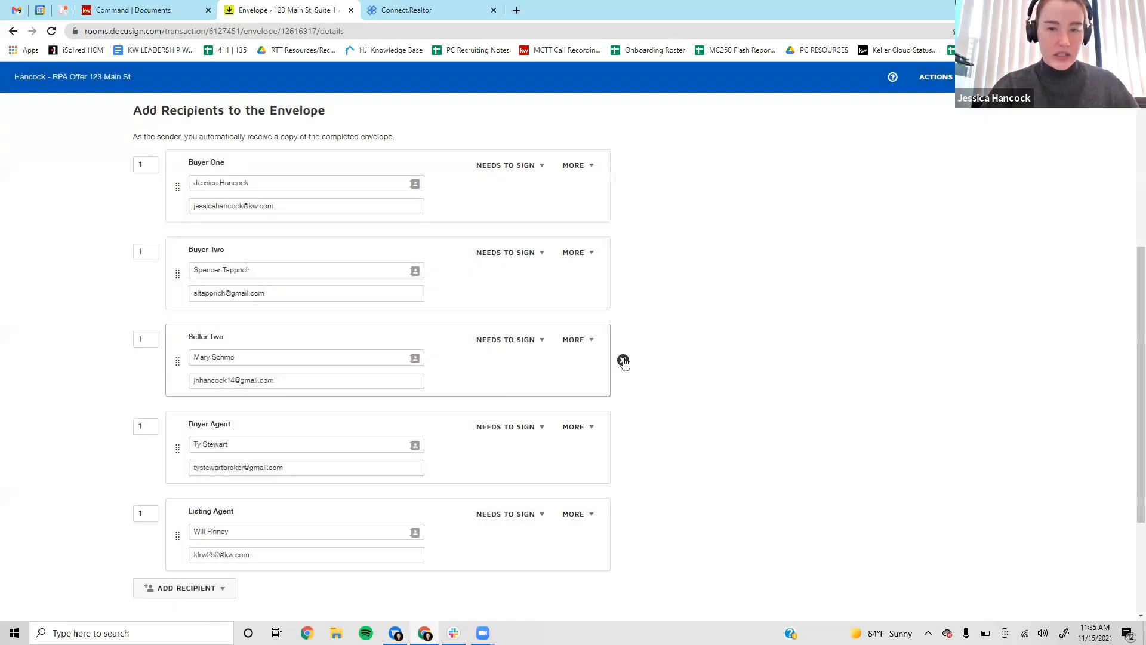
{"action": "left_click", "coordinate": [623, 360]}
{"action": "left_click", "coordinate": [495, 188]}
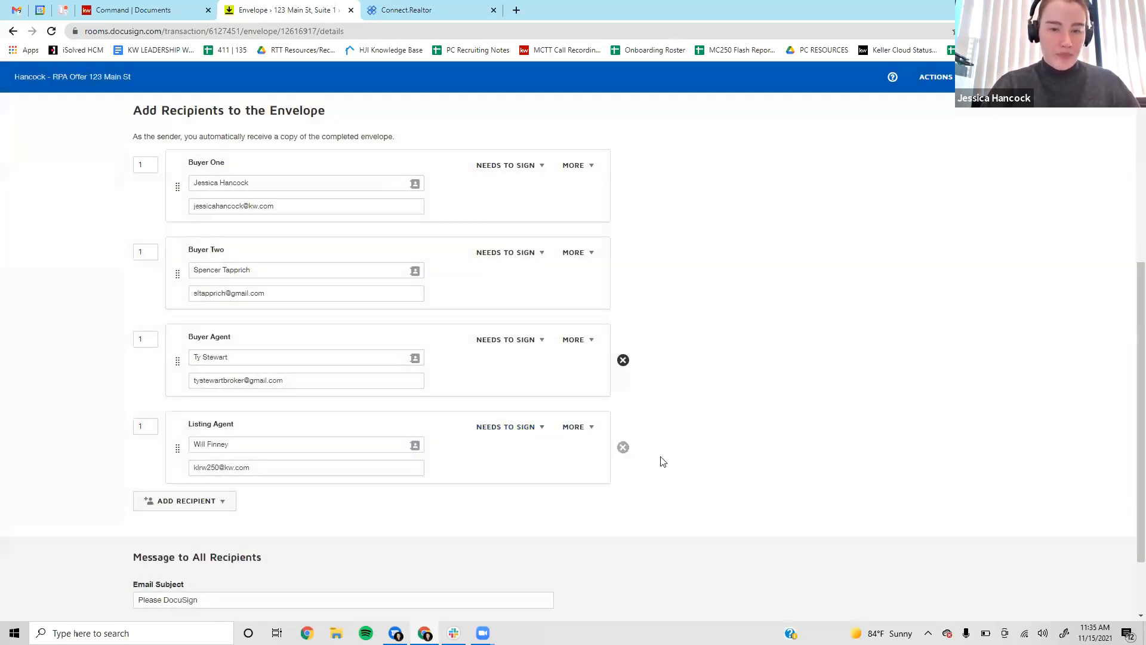
{"action": "left_click", "coordinate": [623, 448]}
{"action": "left_click", "coordinate": [494, 187]}
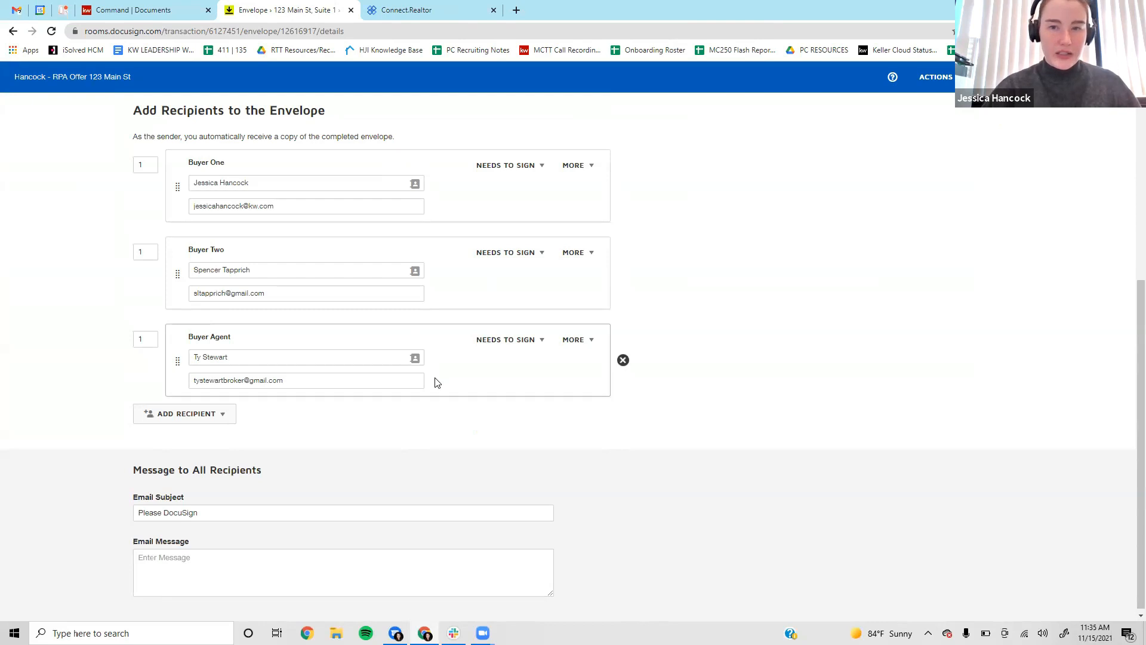
{"action": "scroll", "coordinate": [471, 440], "scroll_direction": "up", "scroll_amount": 1}
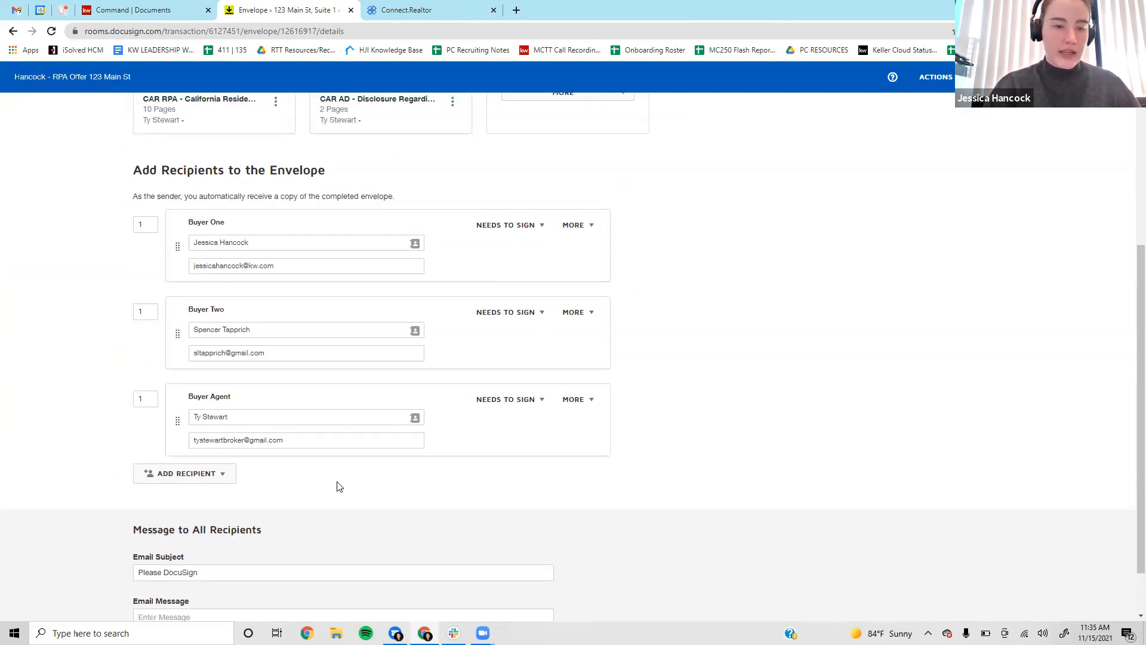
Set Buyer Two's signing order to 2, with Buyer One staying at 1.
{"action": "scroll", "coordinate": [325, 483], "scroll_direction": "down", "scroll_amount": 1}
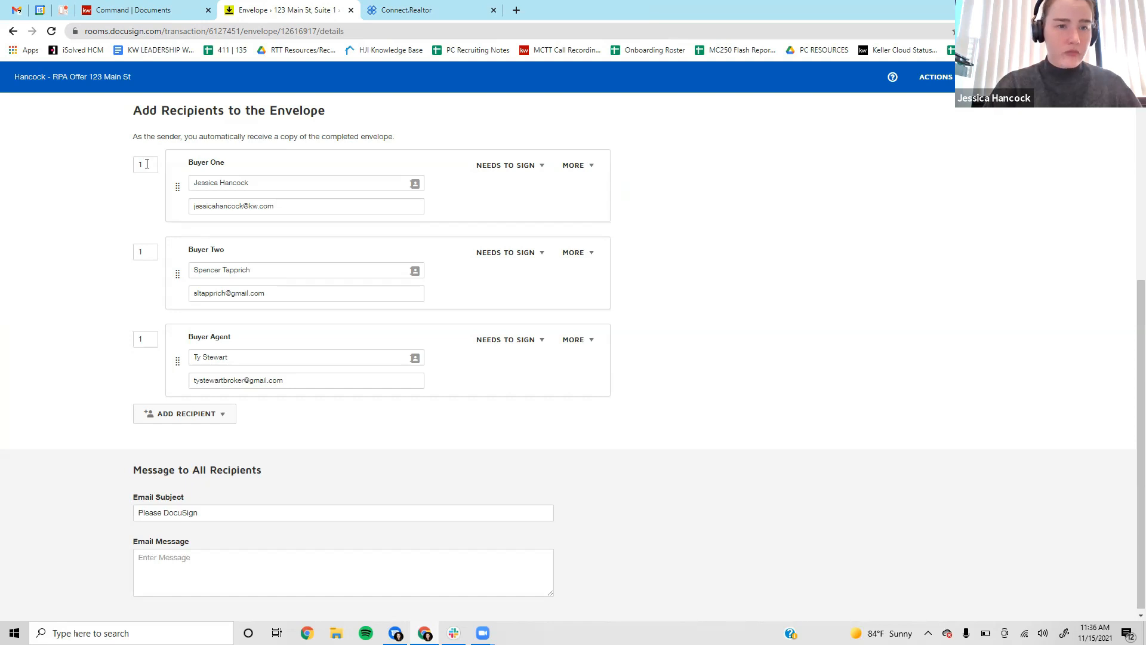
{"action": "left_click_drag", "start_coordinate": [123, 165], "coordinate": [113, 316]}
{"action": "left_click", "coordinate": [117, 378]}
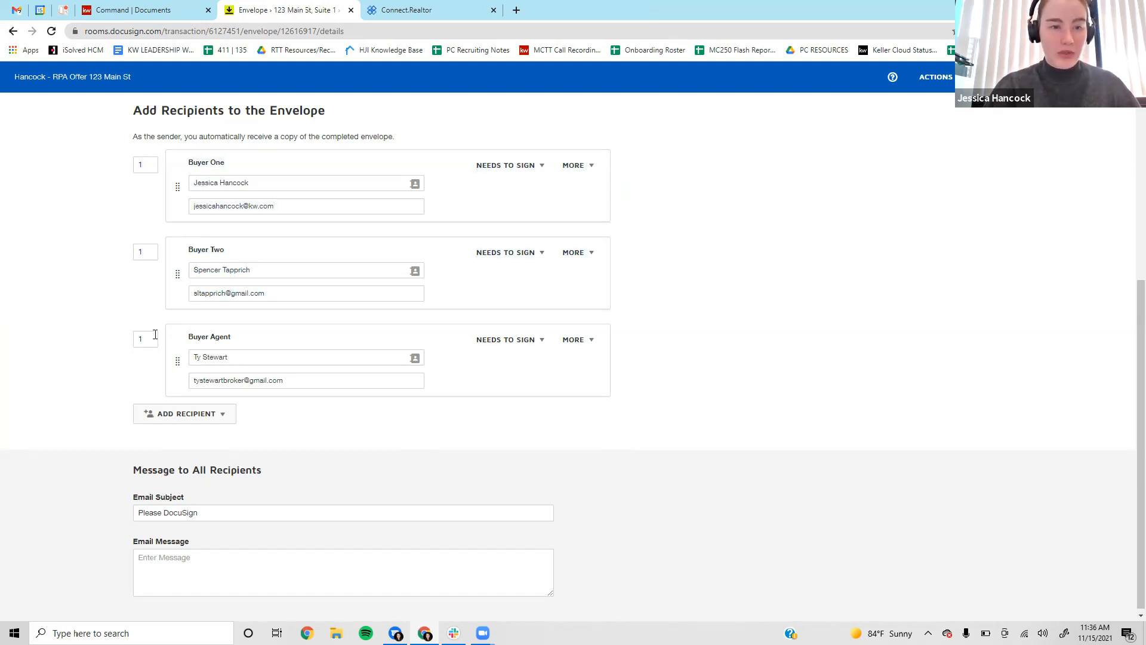
{"action": "left_click", "coordinate": [143, 165]}
{"action": "left_click", "coordinate": [139, 195]}
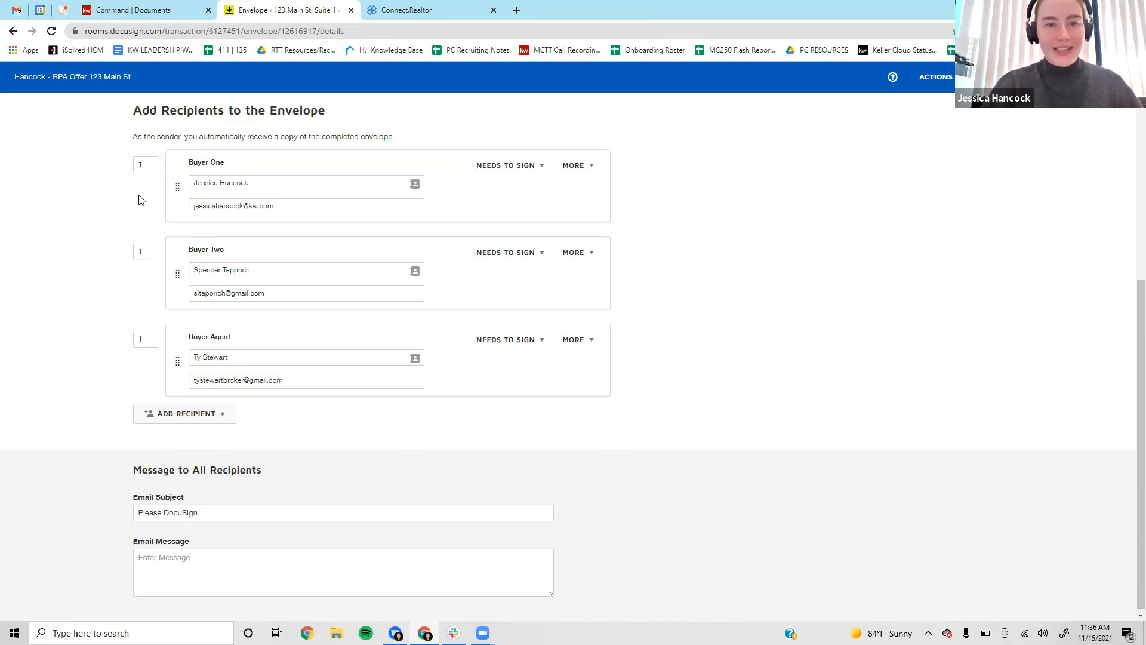
{"action": "left_click", "coordinate": [145, 165]}
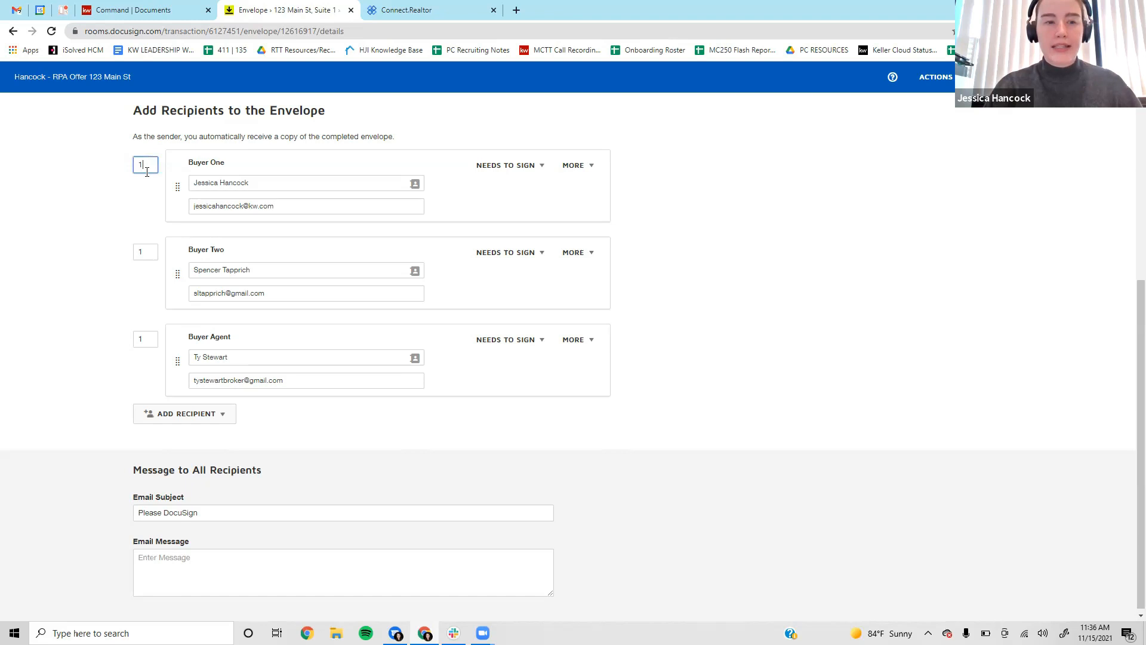
{"action": "left_click", "coordinate": [149, 251]}
{"action": "left_click", "coordinate": [150, 339]}
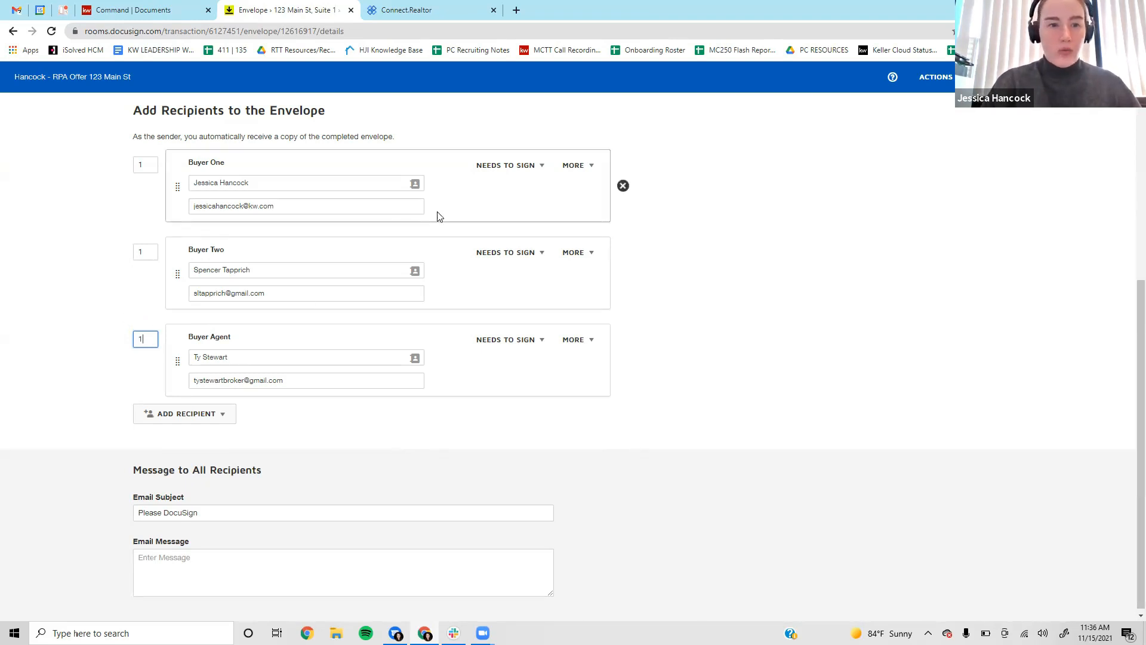
{"action": "right_click", "coordinate": [223, 309]}
{"action": "left_click", "coordinate": [520, 302]}
{"action": "left_click", "coordinate": [150, 254]}
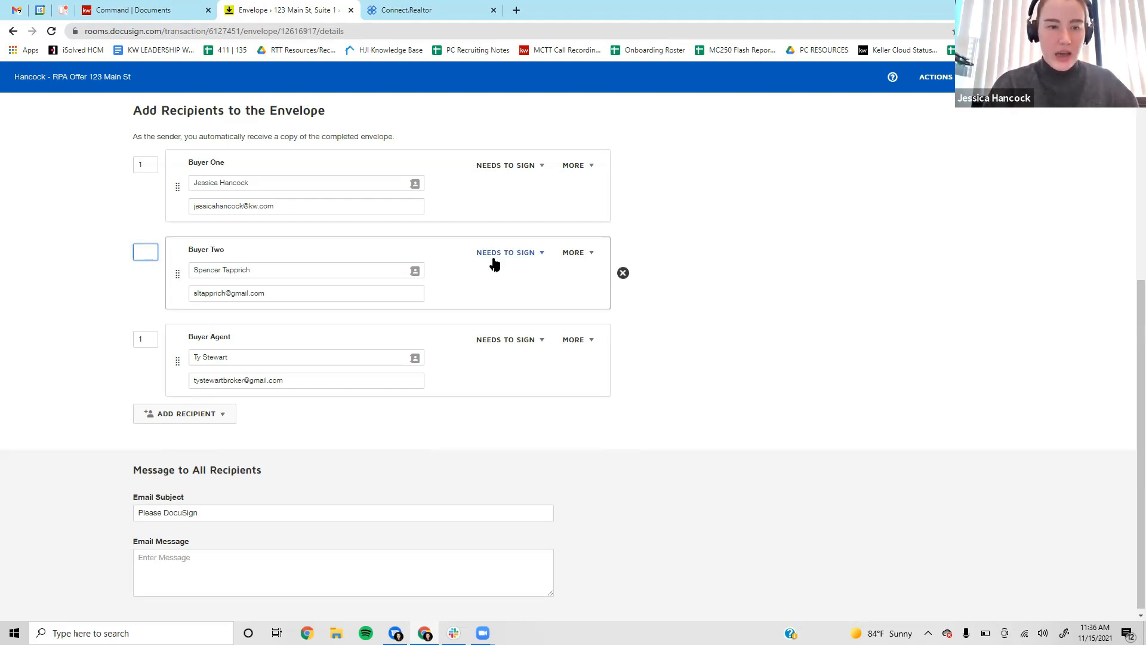
{"action": "type", "text": "2"}
{"action": "left_click", "coordinate": [863, 364]}
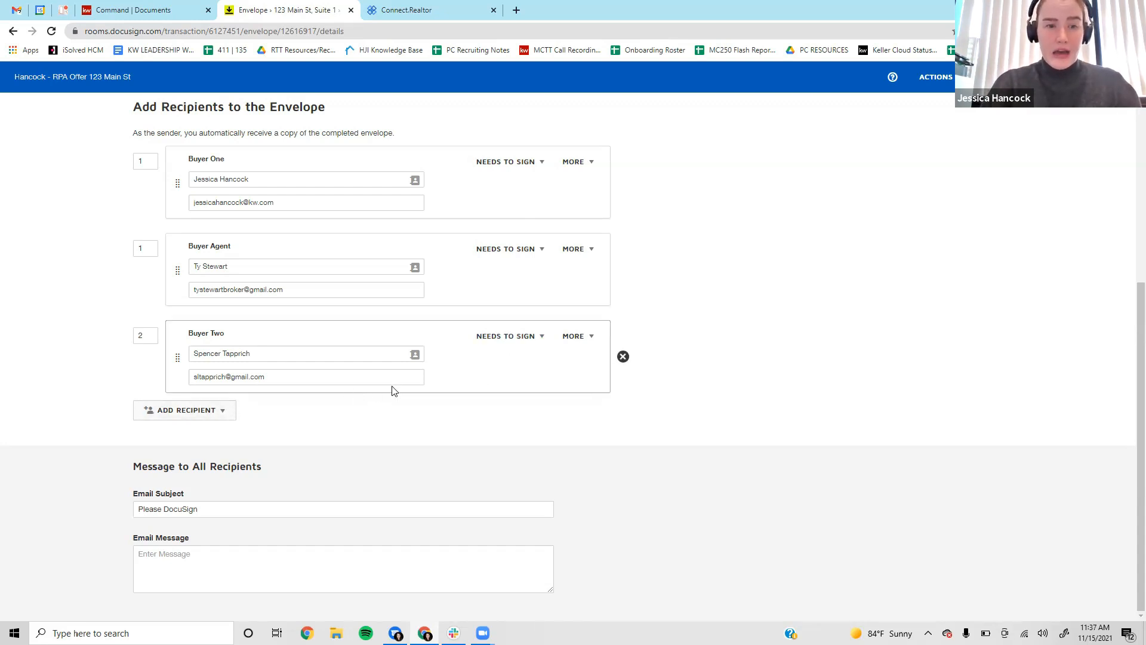
Move the Buyer Agent to routing position 3 and set it to Receives a Copy.
{"action": "left_click_drag", "start_coordinate": [177, 271], "coordinate": [174, 450]}
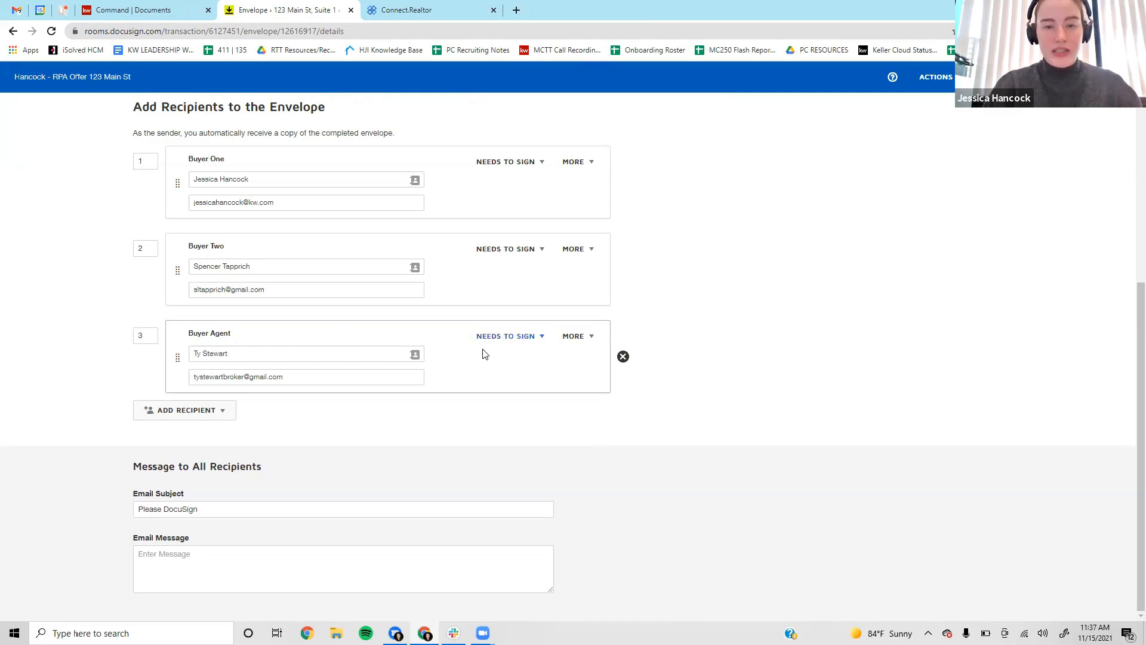
{"action": "left_click", "coordinate": [504, 336]}
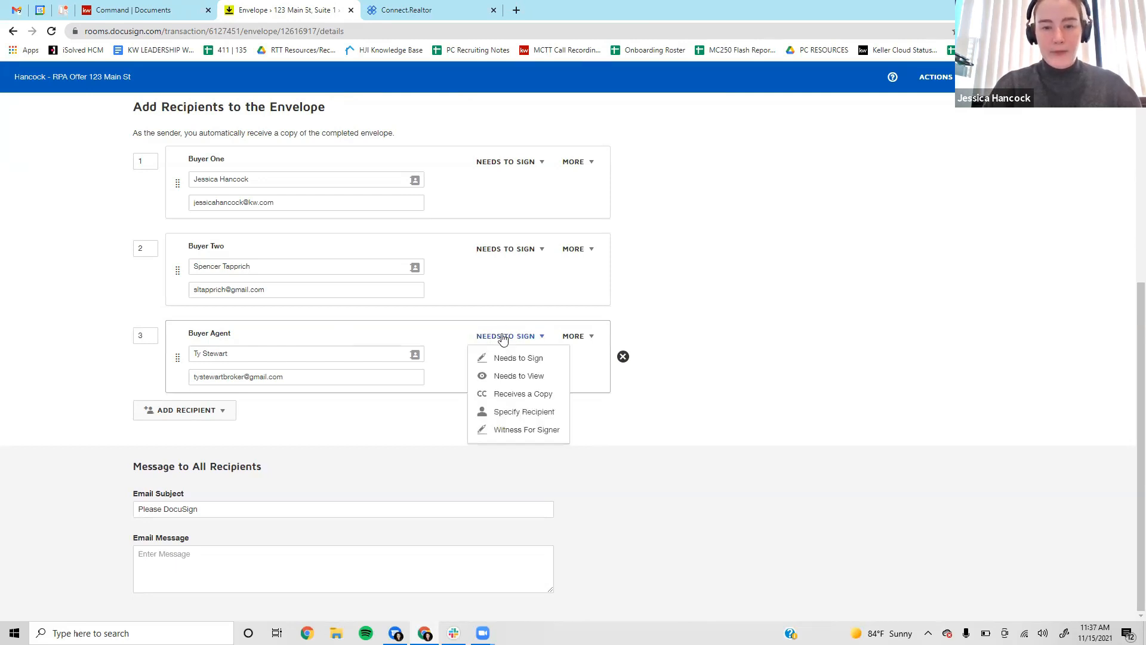
{"action": "left_click", "coordinate": [507, 397]}
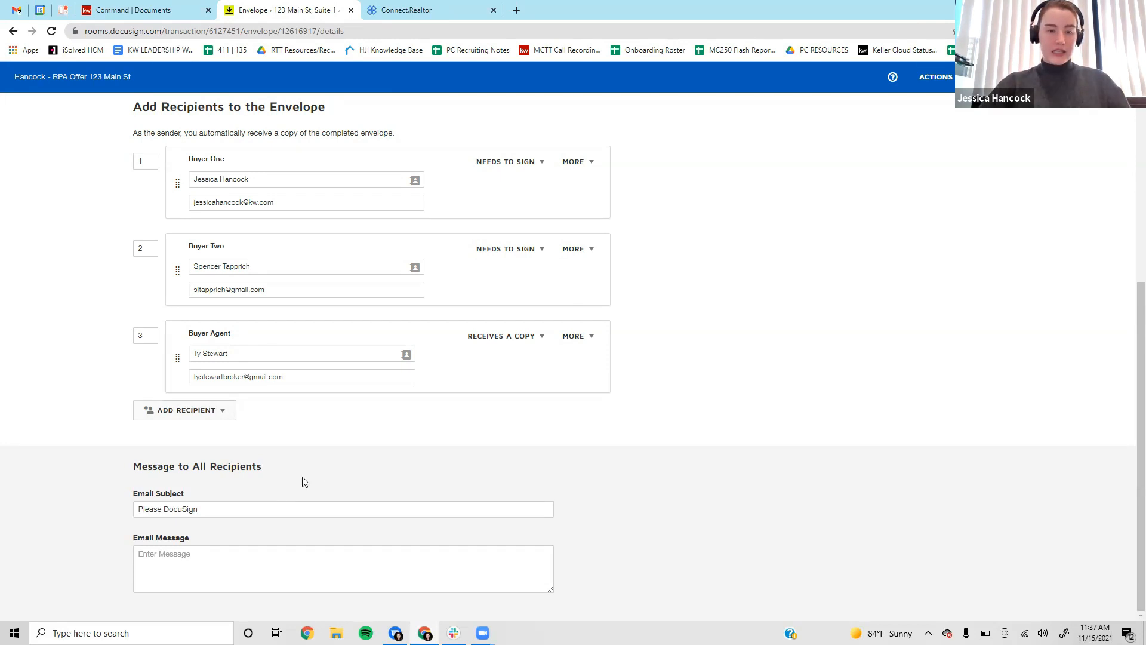
{"action": "double_click", "coordinate": [262, 515]}
Replace the email subject with 'Residential Purchase Agreement for 123 Main St'.
{"action": "key", "text": "ctrl+a"}
{"action": "type", "text": "Resig"}
{"action": "type", "text": "ent"}
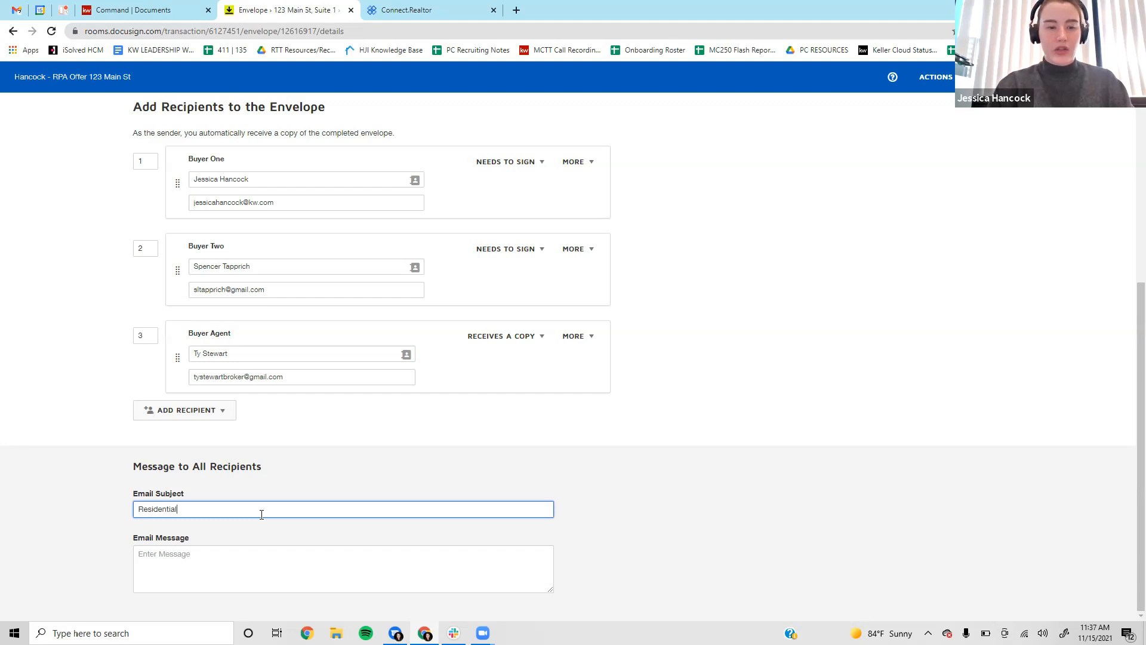
{"action": "type", "text": "ial Purchase Agremen"}
{"action": "key", "text": "BackSpace"}
{"action": "key", "text": "BackSpace"}
{"action": "key", "text": "BackSpace"}
{"action": "type", "text": "ement for 123 Main St"}
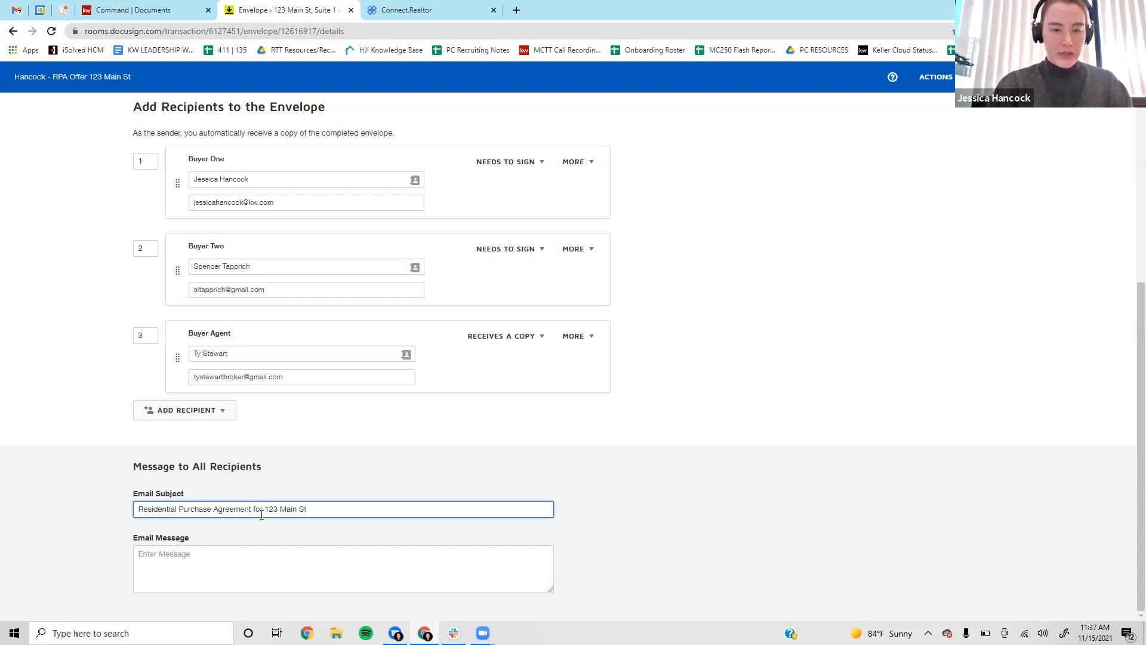
{"action": "key", "text": "Tab"}
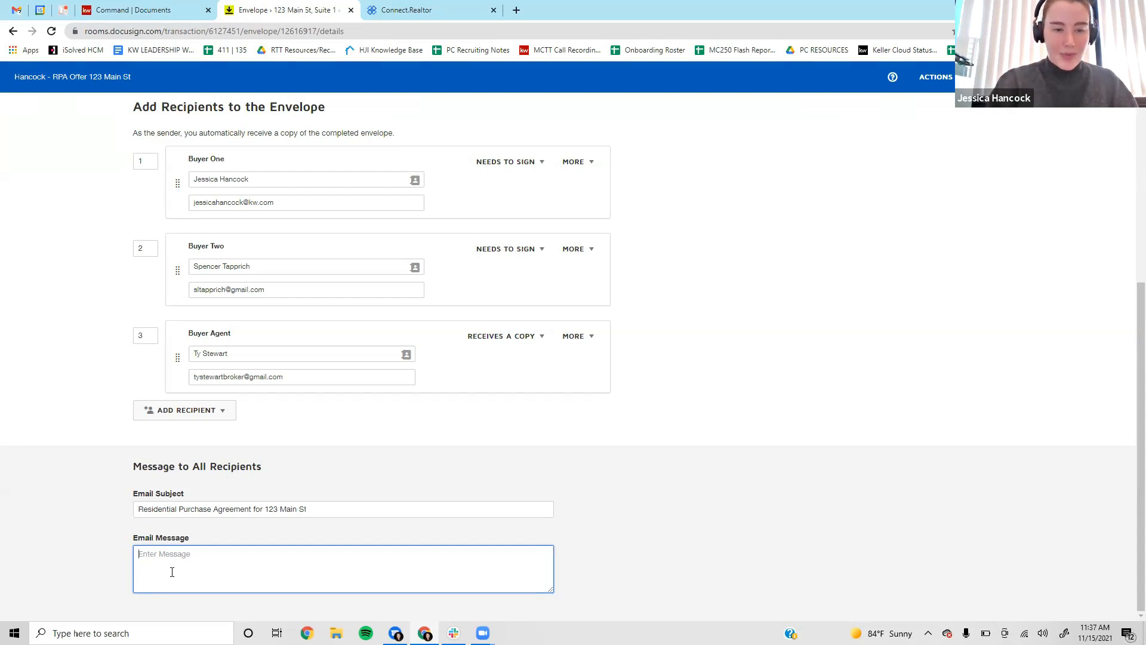
Write the email message greeting the buyer, signed 'Best,' with the agent's name and licence number.
{"action": "type", "text": "Hello Jessica!"}
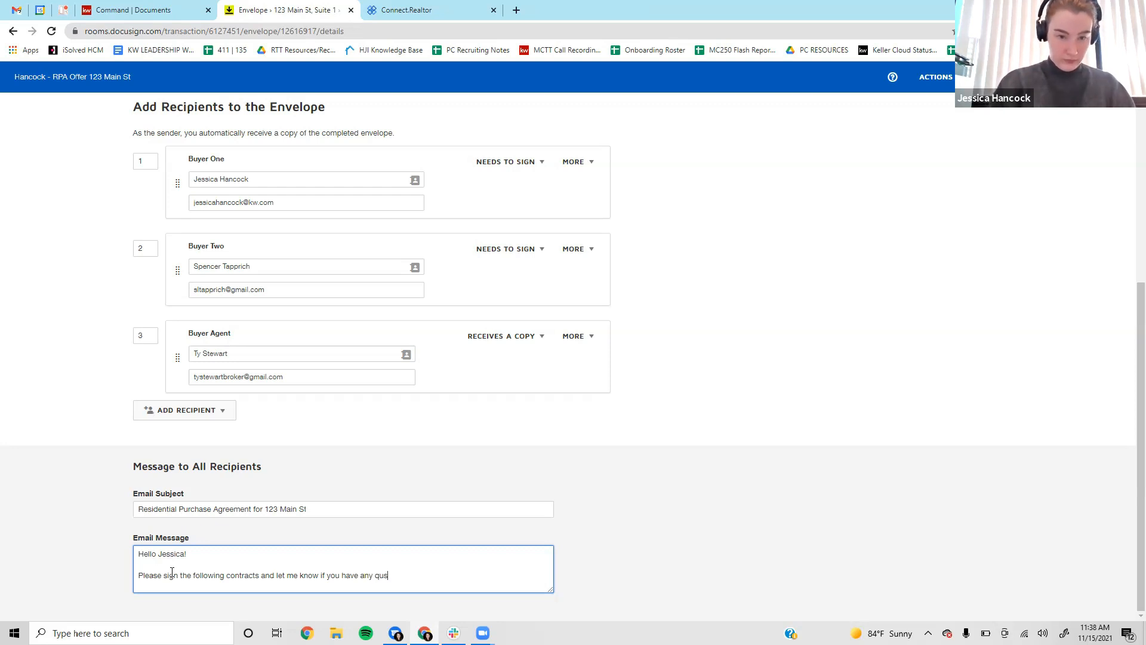
{"action": "type", "text": "."}
{"action": "key", "text": "Return"}
{"action": "key", "text": "Return"}
{"action": "type", "text": "Best"}
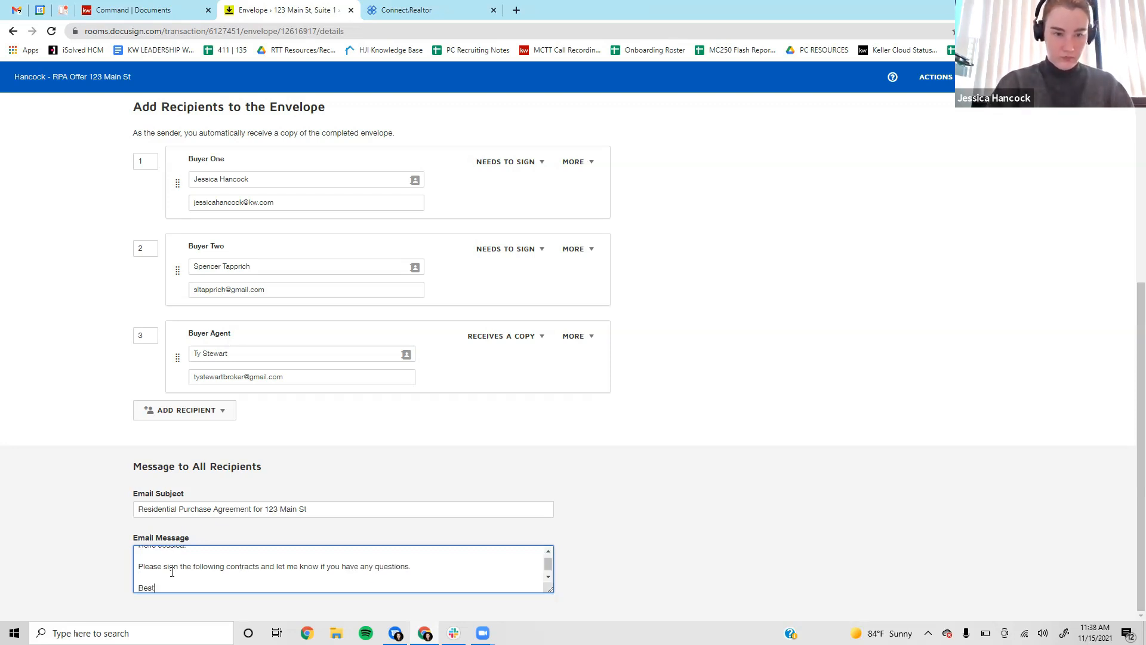
{"action": "type", "text": ","}
{"action": "key", "text": "Return"}
{"action": "type", "text": "J"}
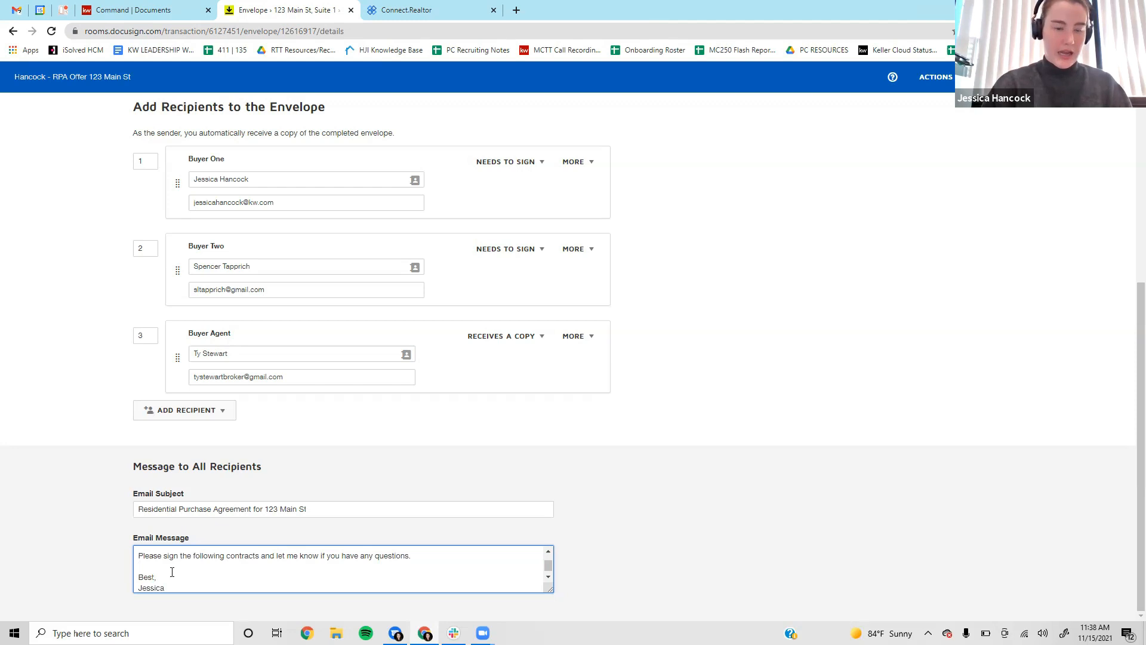
{"action": "type", "text": "essica"}
{"action": "key", "text": "Return"}
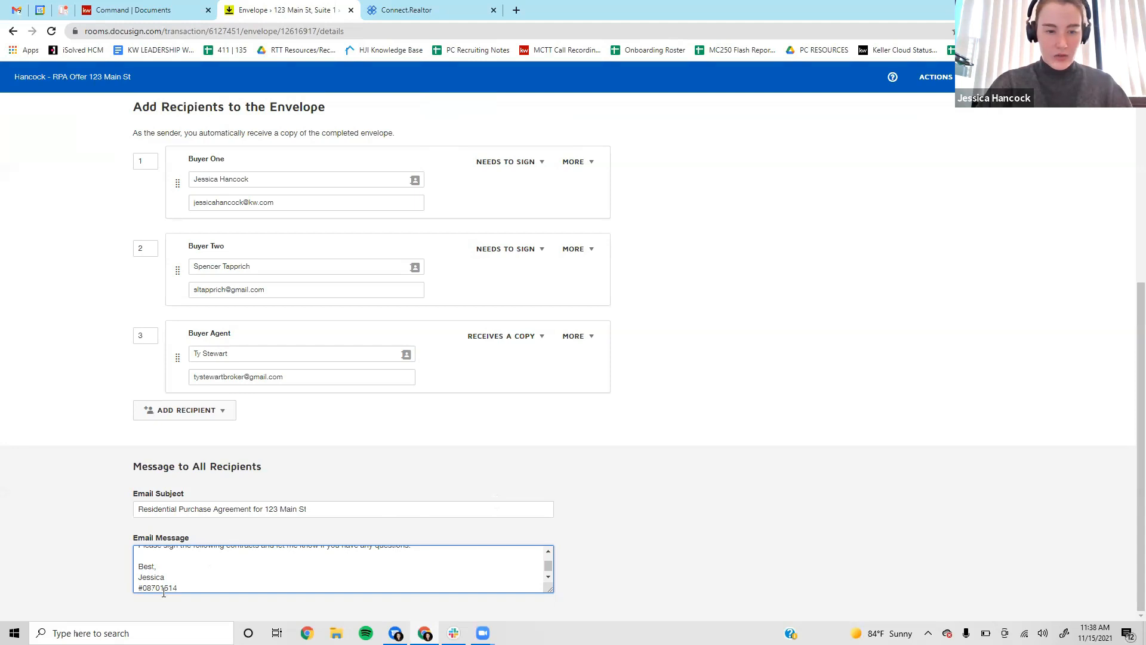
{"action": "type", "text": "1"}
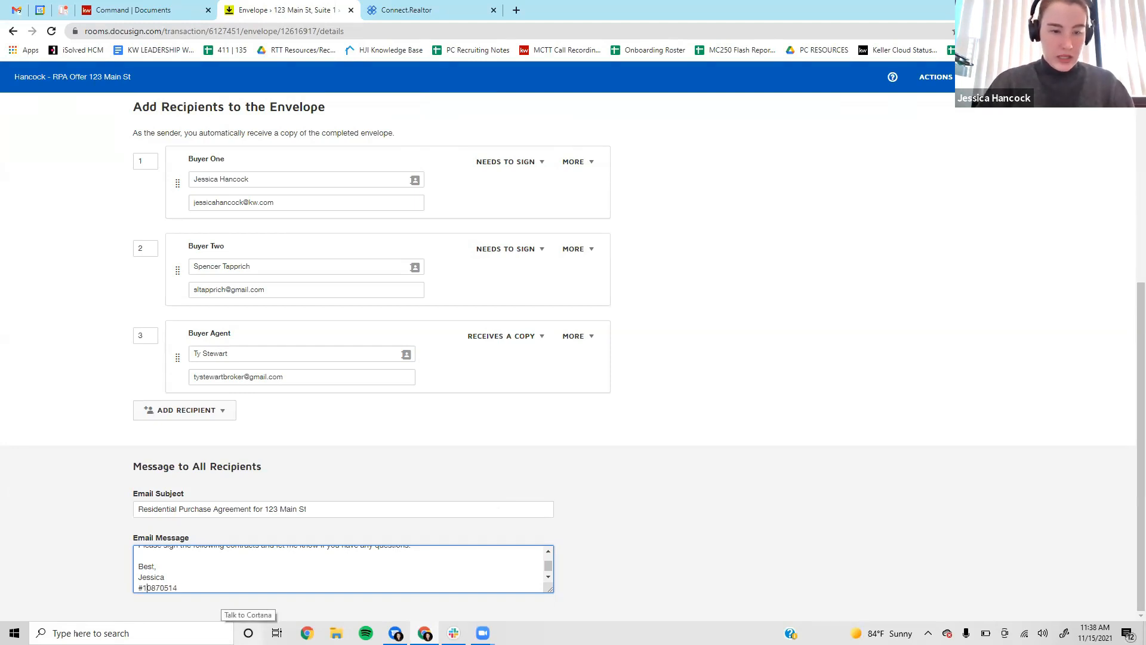
{"action": "key", "text": "BackSpace"}
{"action": "key", "text": "Right"}
{"action": "type", "text": "1"}
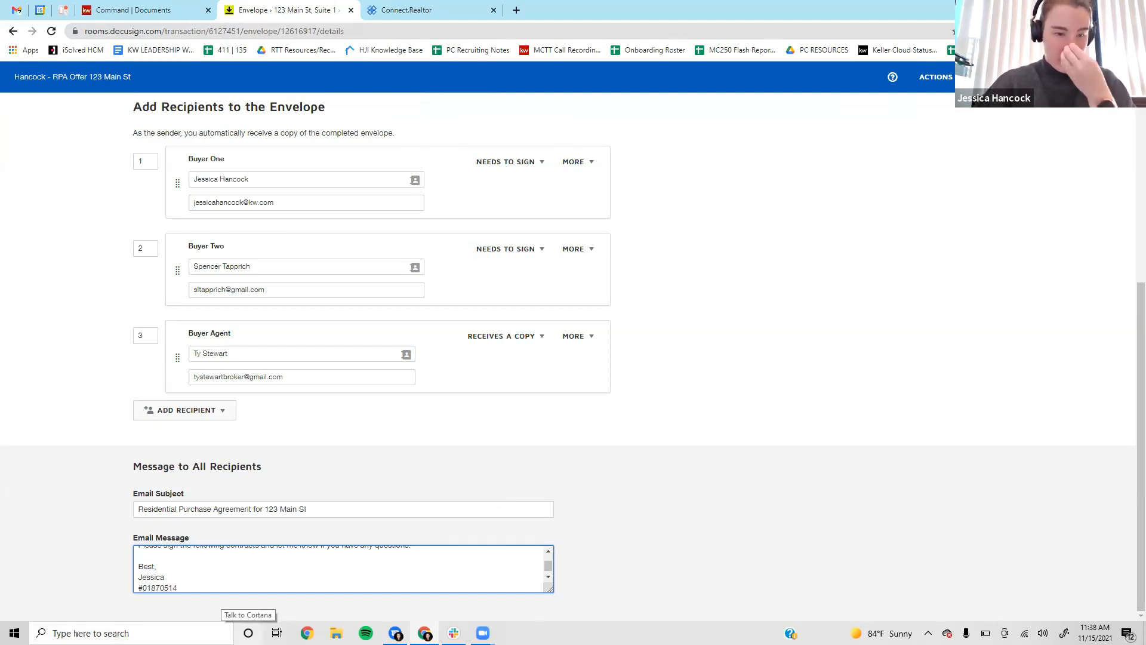
{"action": "scroll", "coordinate": [904, 373], "scroll_direction": "up", "scroll_amount": 6}
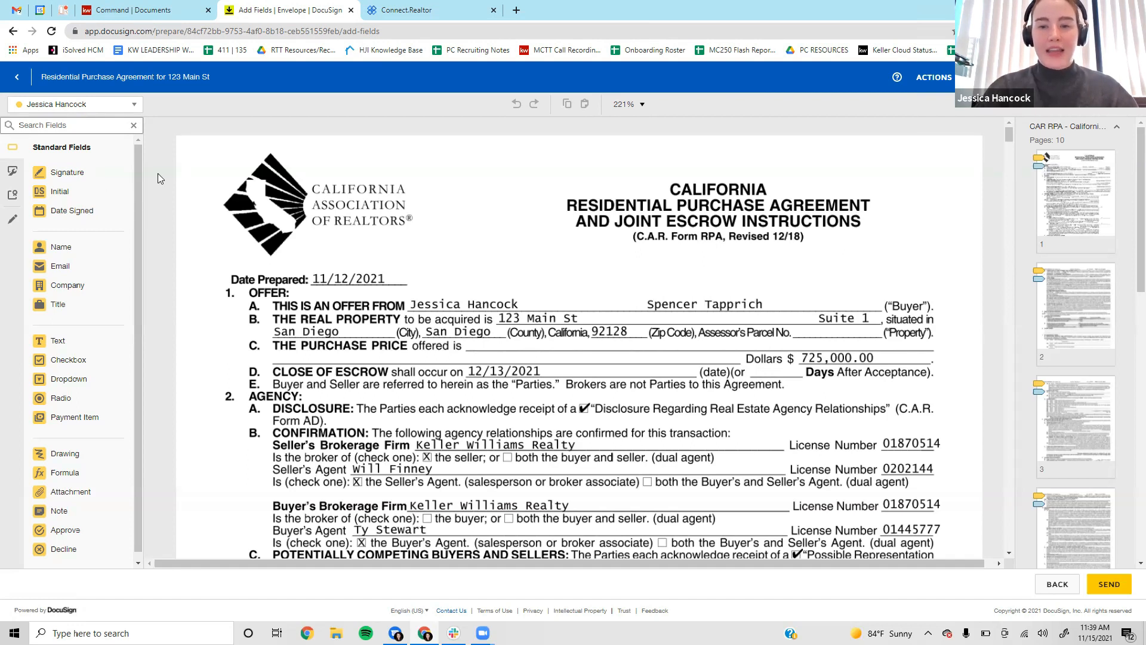
Keep the first buyer selected as recipient and bring page 1's Buyer's Initials line into view.
{"action": "left_click", "coordinate": [62, 104]}
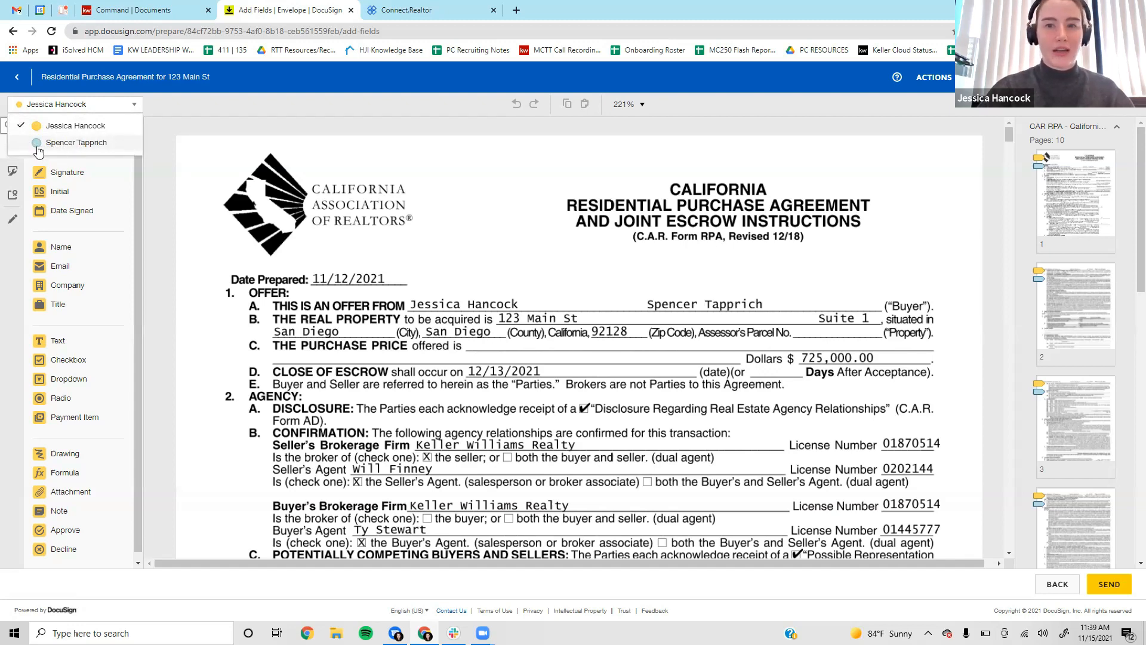
{"action": "scroll", "coordinate": [931, 239], "scroll_direction": "down", "scroll_amount": 5}
{"action": "scroll", "coordinate": [934, 239], "scroll_direction": "down", "scroll_amount": 7}
{"action": "scroll", "coordinate": [935, 240], "scroll_direction": "down", "scroll_amount": 2}
{"action": "scroll", "coordinate": [935, 240], "scroll_direction": "up", "scroll_amount": 1}
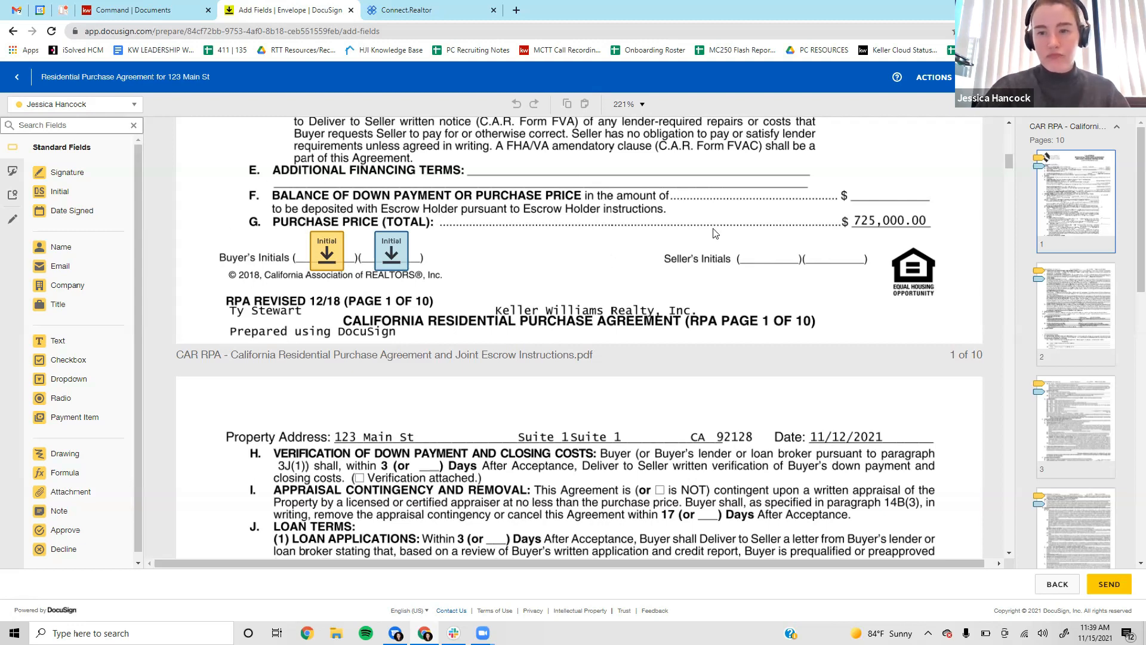
{"action": "scroll", "coordinate": [767, 234], "scroll_direction": "down", "scroll_amount": 10}
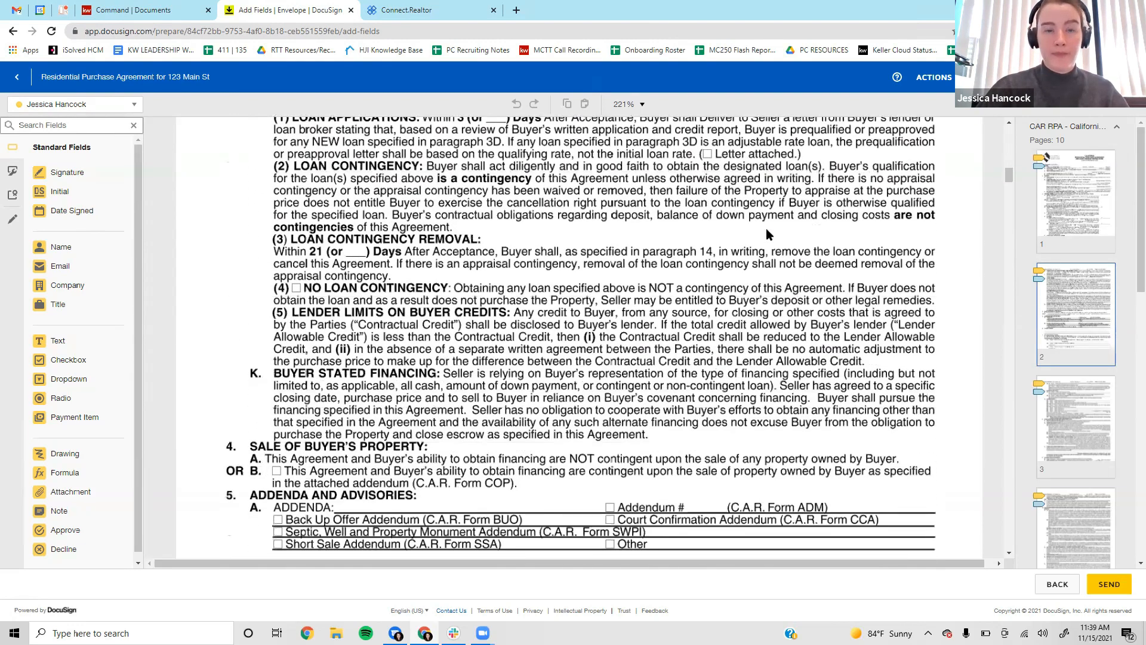
{"action": "scroll", "coordinate": [767, 234], "scroll_direction": "down", "scroll_amount": 8}
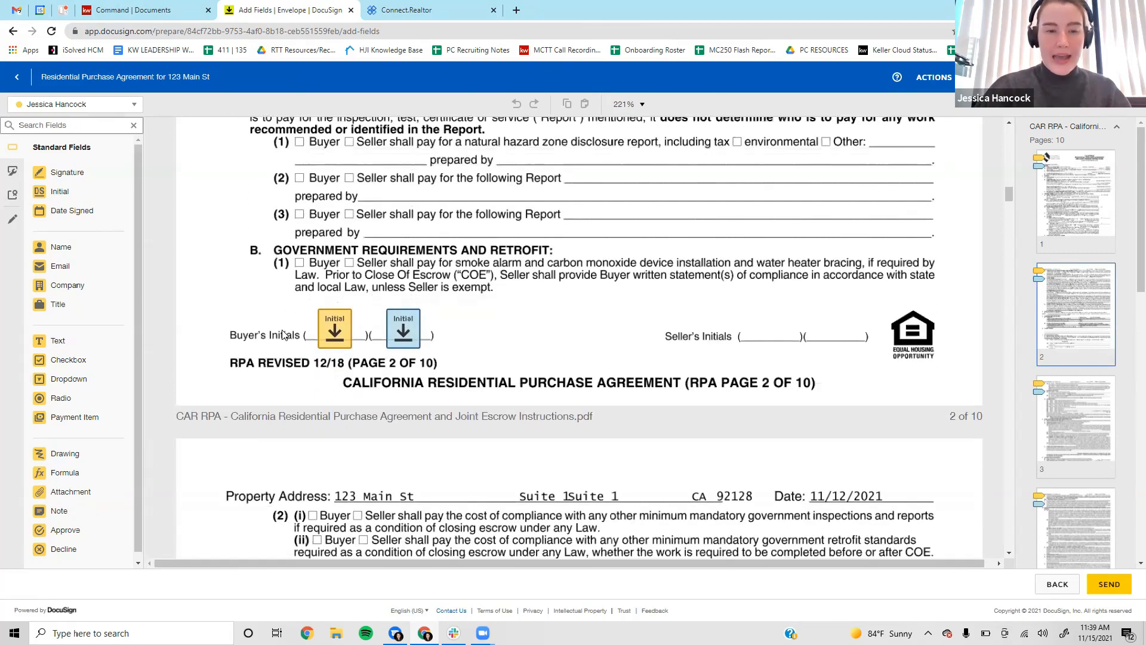
{"action": "scroll", "coordinate": [748, 344], "scroll_direction": "down", "scroll_amount": 8}
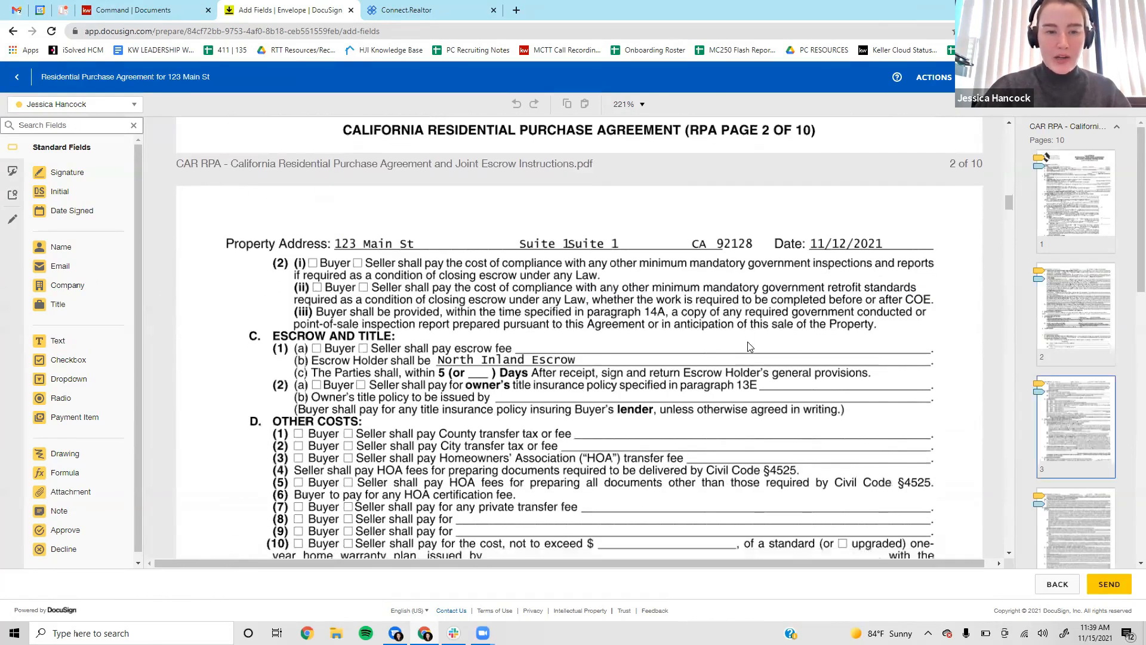
{"action": "scroll", "coordinate": [749, 347], "scroll_direction": "down", "scroll_amount": 10}
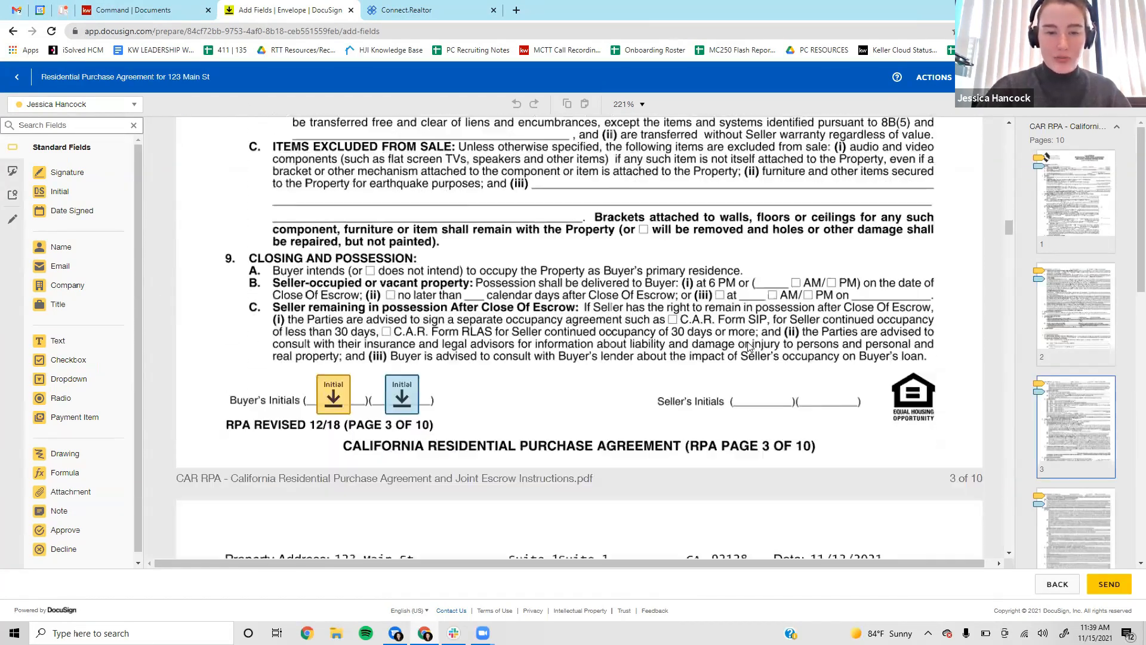
{"action": "scroll", "coordinate": [590, 297], "scroll_direction": "down", "scroll_amount": 15}
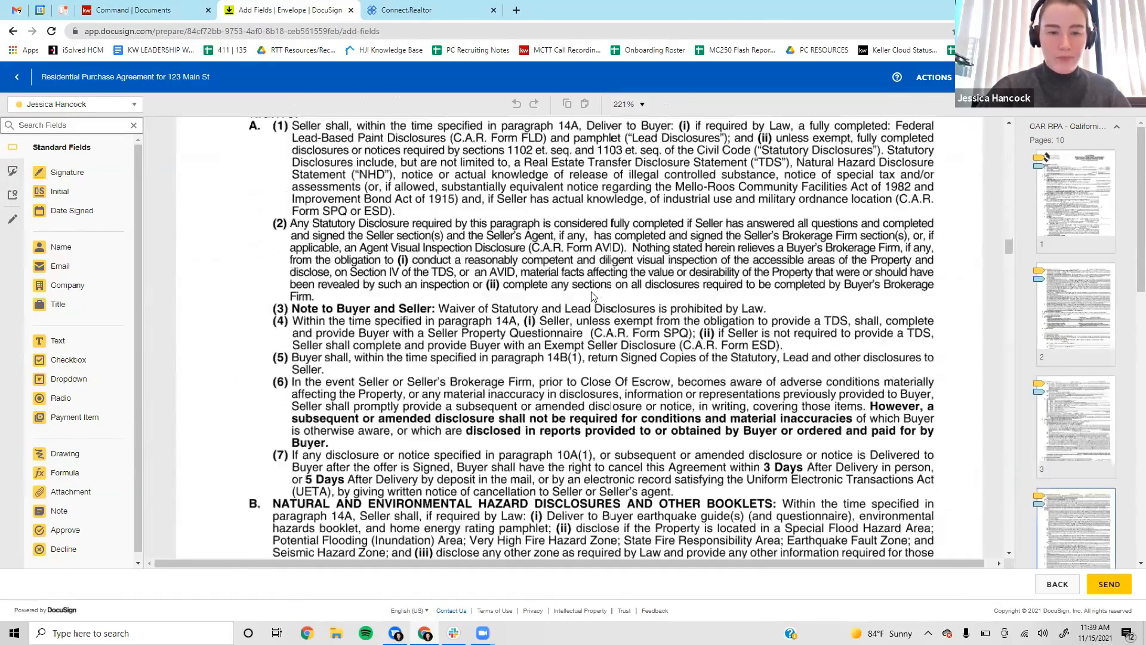
{"action": "scroll", "coordinate": [593, 296], "scroll_direction": "down", "scroll_amount": 15}
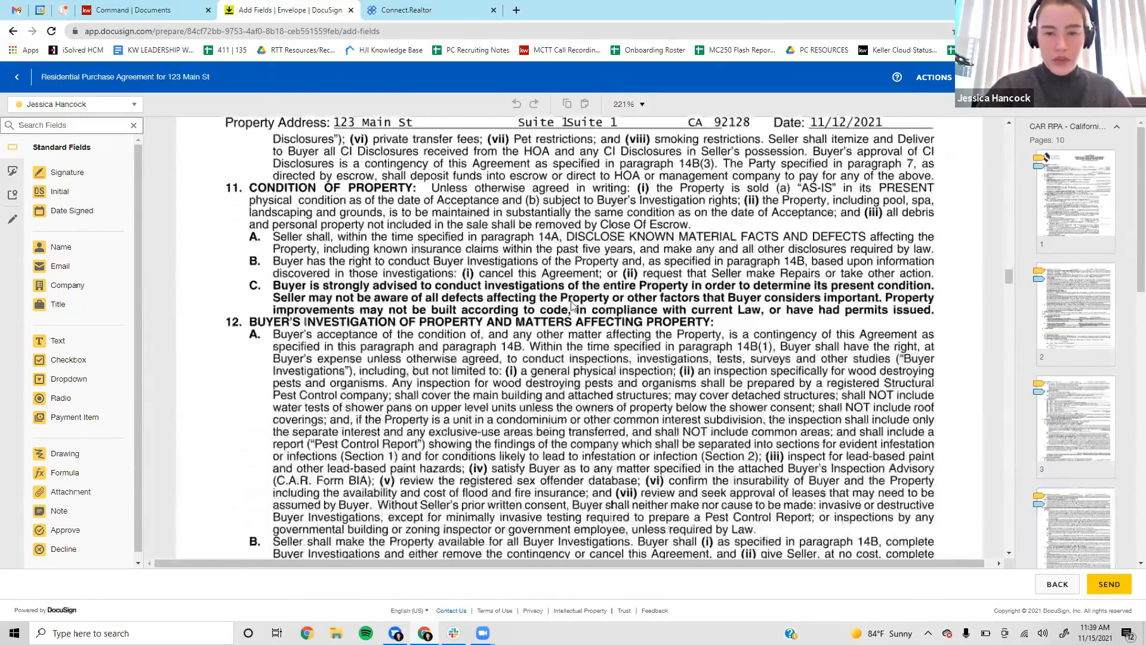
{"action": "scroll", "coordinate": [570, 302], "scroll_direction": "down", "scroll_amount": 15}
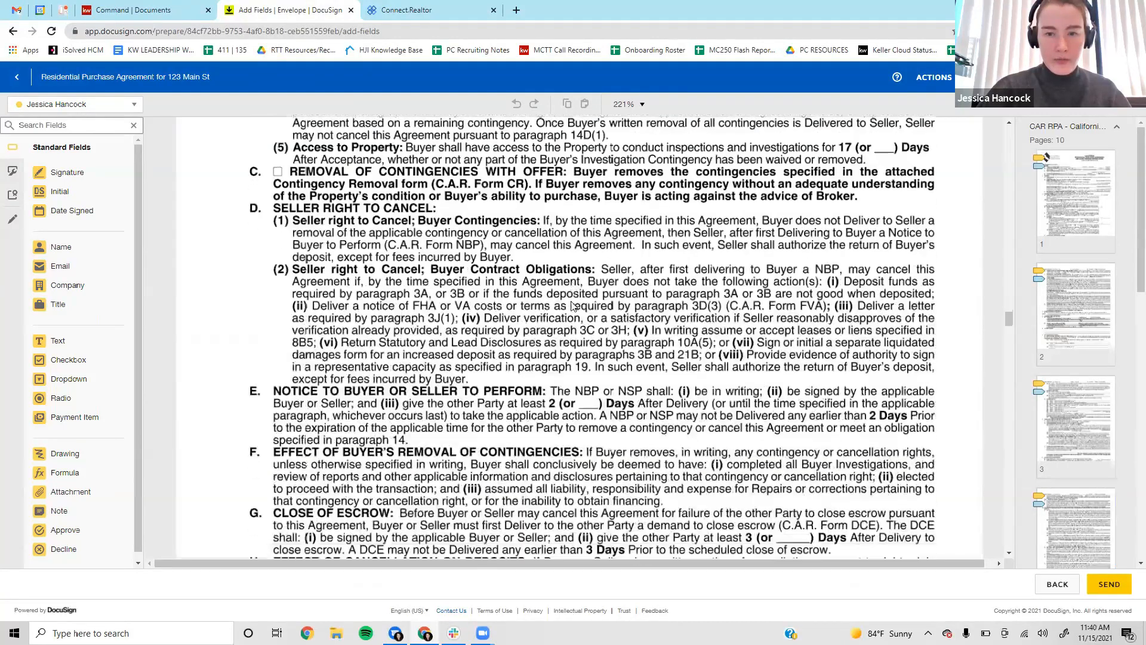
{"action": "scroll", "coordinate": [572, 306], "scroll_direction": "down", "scroll_amount": 15}
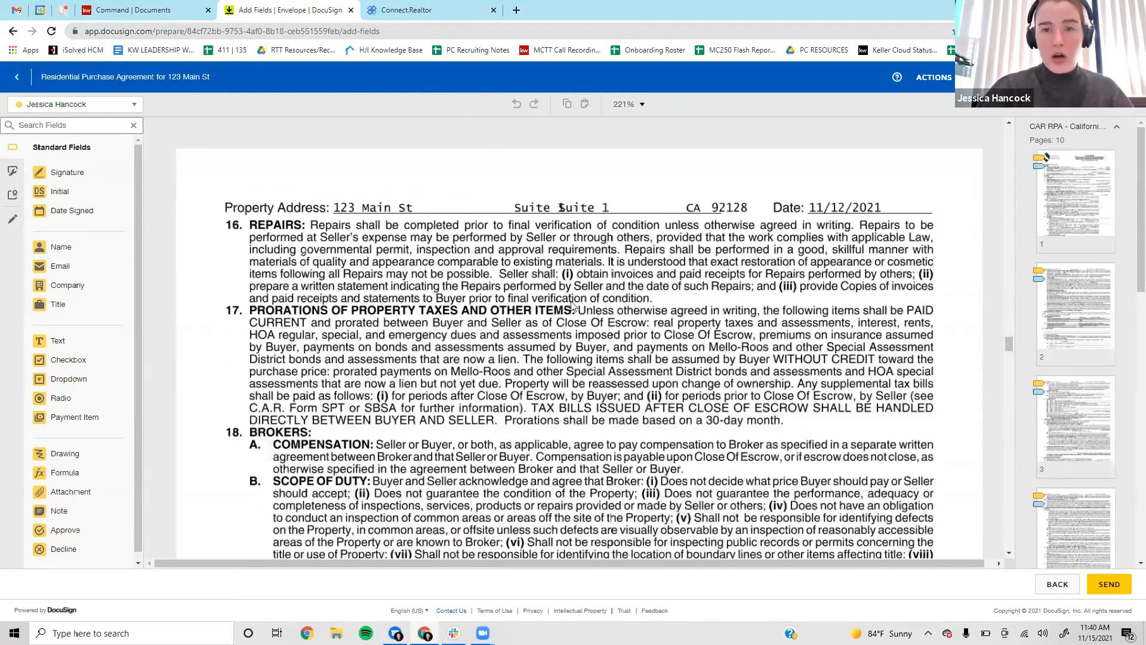
{"action": "scroll", "coordinate": [571, 307], "scroll_direction": "down", "scroll_amount": 10}
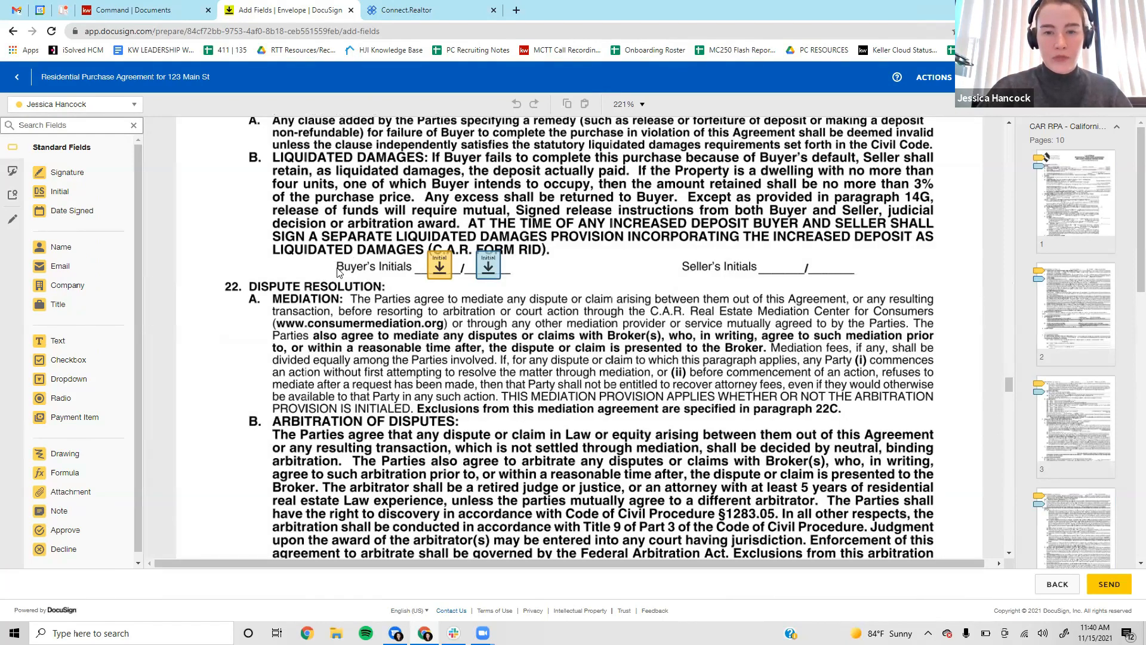
{"action": "scroll", "coordinate": [690, 276], "scroll_direction": "down", "scroll_amount": 10}
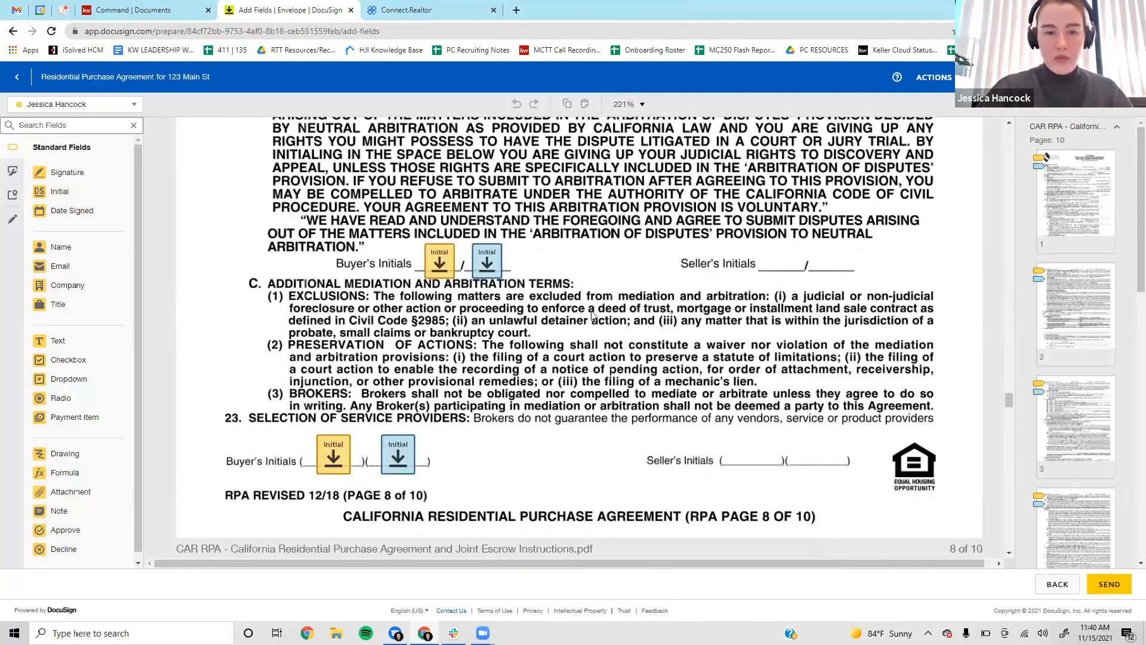
{"action": "scroll", "coordinate": [689, 389], "scroll_direction": "down", "scroll_amount": 10}
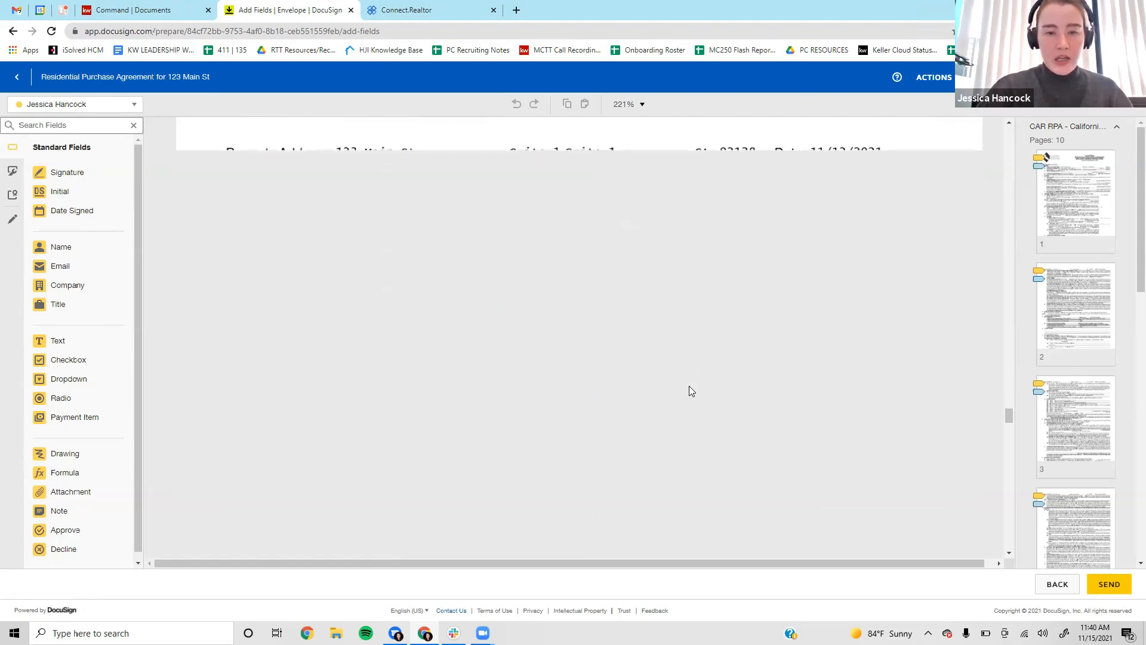
{"action": "scroll", "coordinate": [688, 389], "scroll_direction": "down", "scroll_amount": 10}
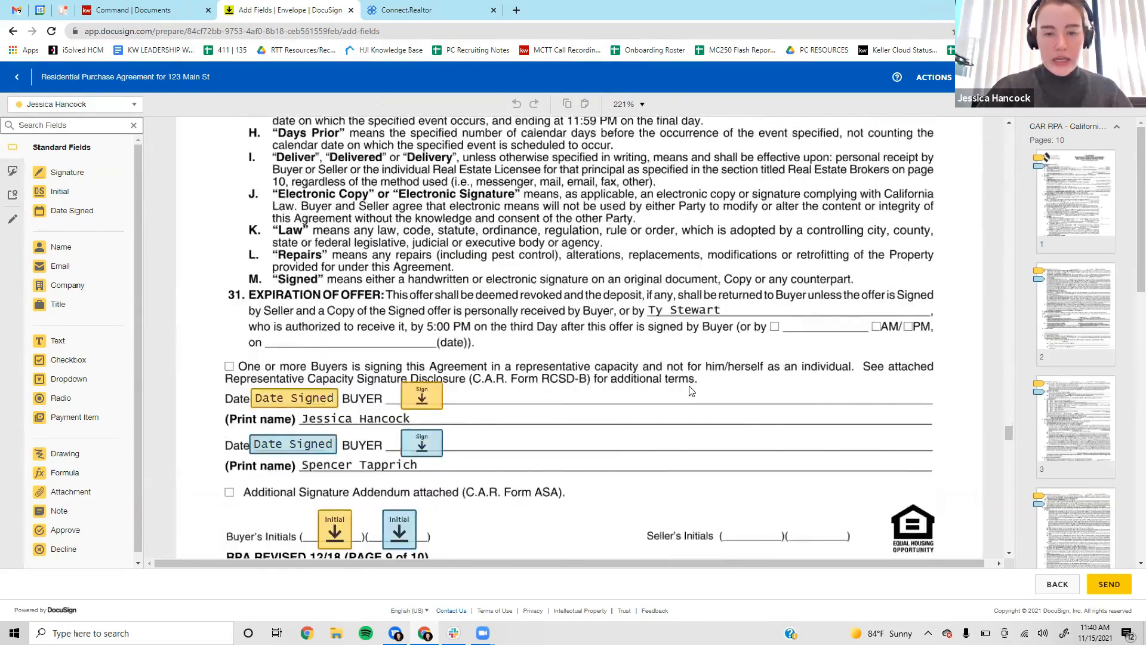
{"action": "scroll", "coordinate": [690, 390], "scroll_direction": "down", "scroll_amount": 3}
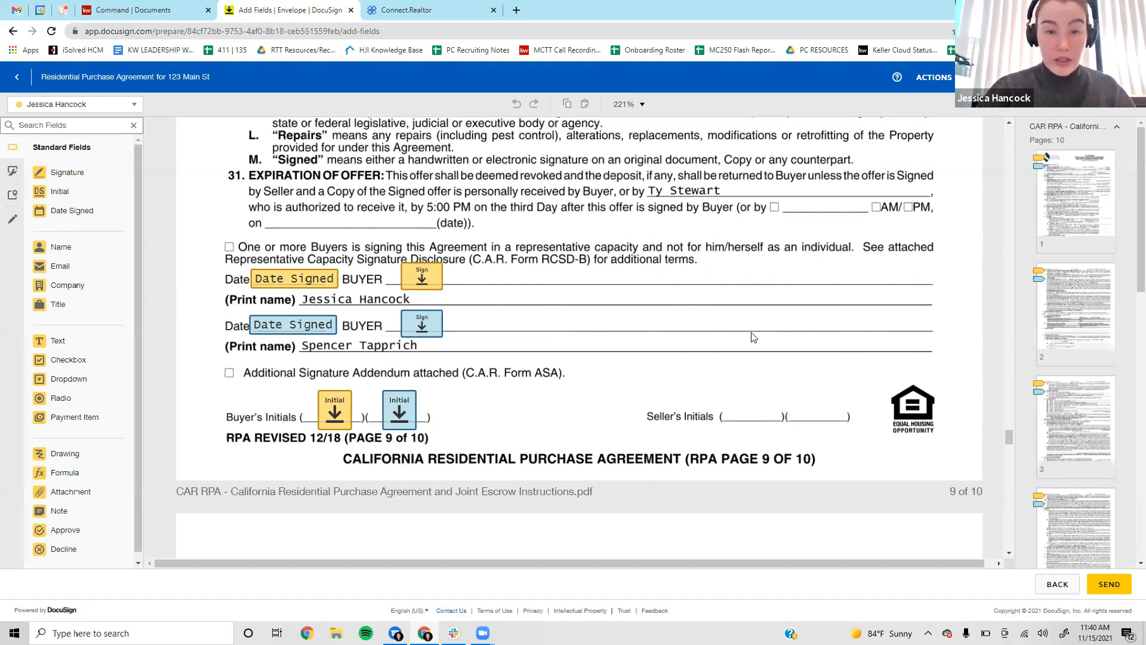
{"action": "scroll", "coordinate": [754, 338], "scroll_direction": "down", "scroll_amount": 8}
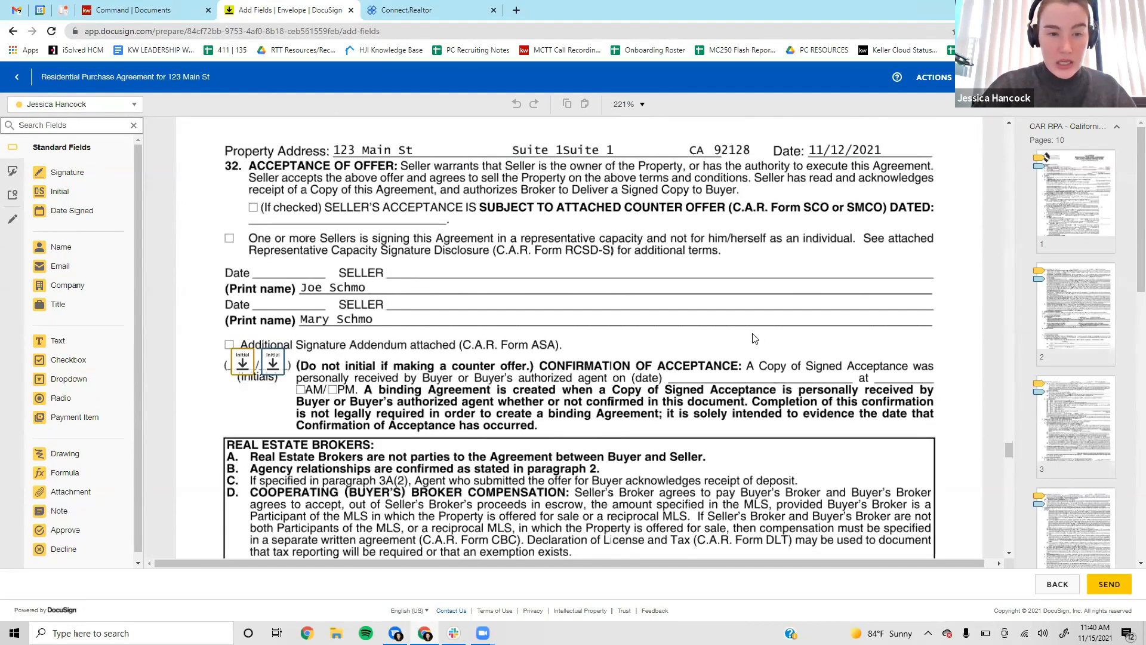
{"action": "scroll", "coordinate": [740, 334], "scroll_direction": "down", "scroll_amount": 3}
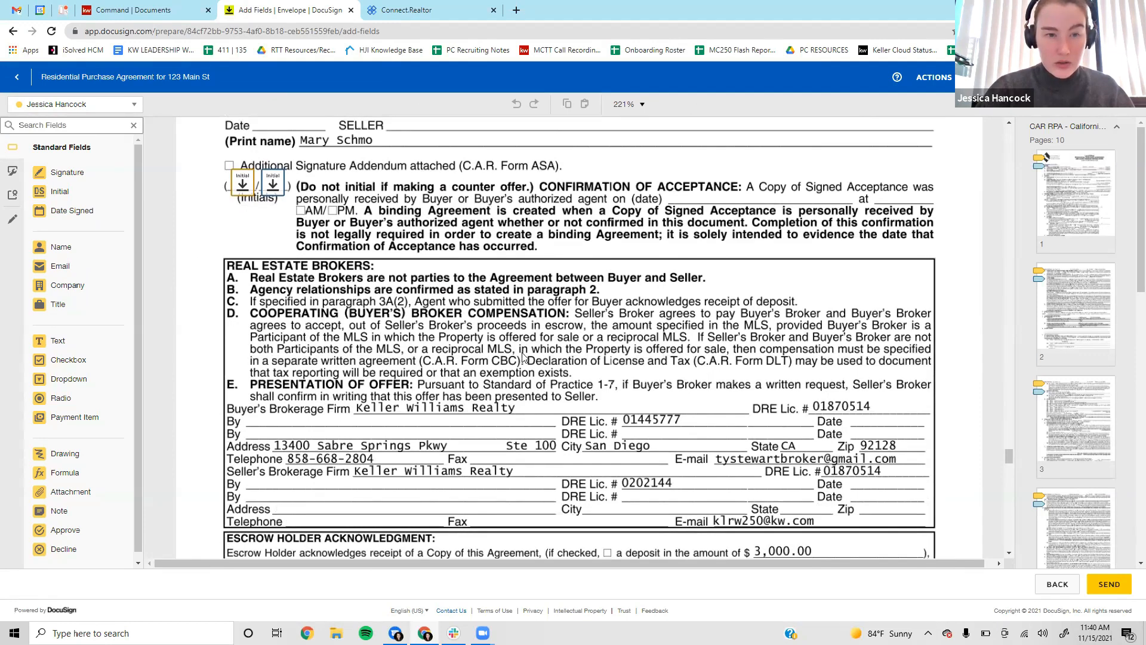
{"action": "scroll", "coordinate": [523, 357], "scroll_direction": "down", "scroll_amount": 10}
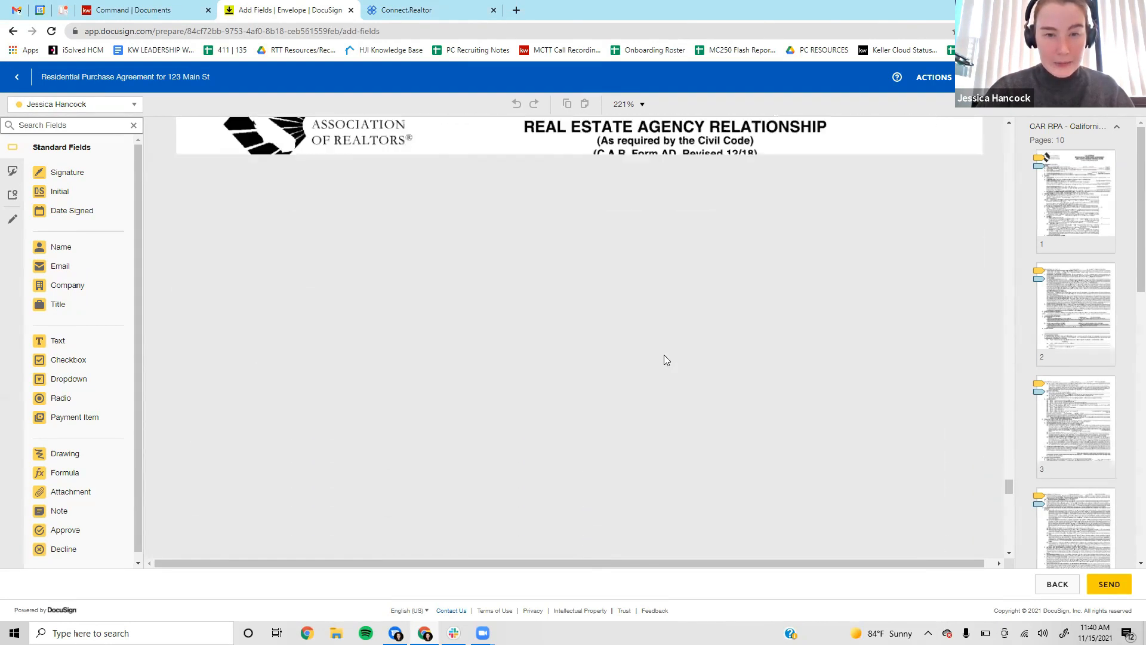
{"action": "scroll", "coordinate": [666, 359], "scroll_direction": "down", "scroll_amount": 8}
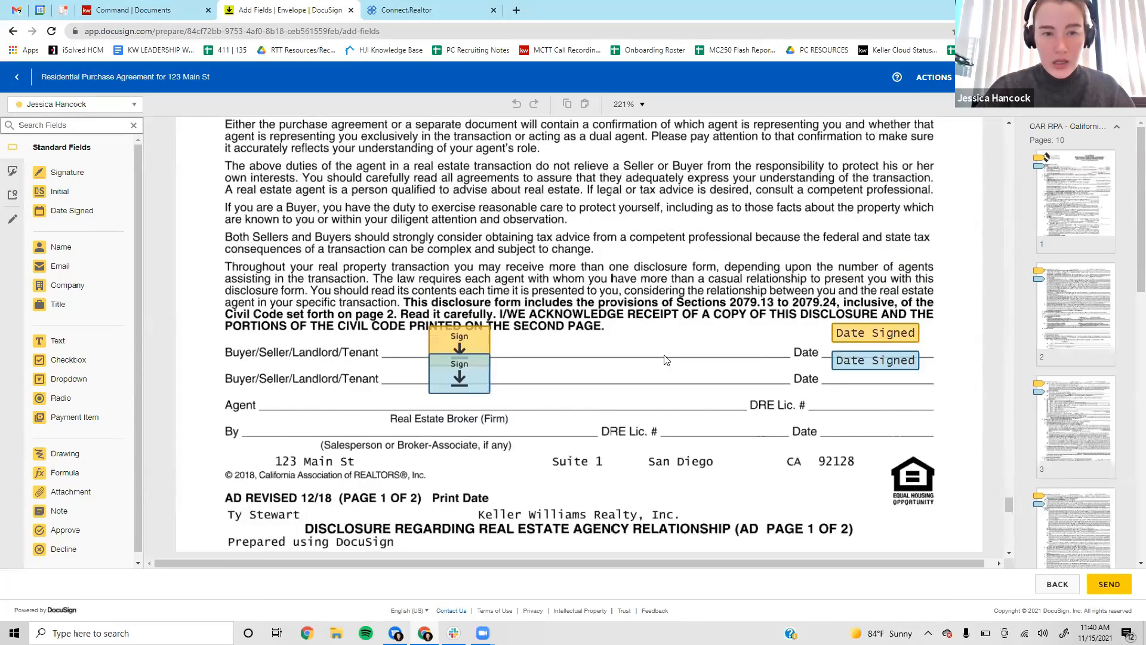
{"action": "scroll", "coordinate": [667, 360], "scroll_direction": "up", "scroll_amount": 10}
{"action": "scroll", "coordinate": [667, 359], "scroll_direction": "down", "scroll_amount": 9}
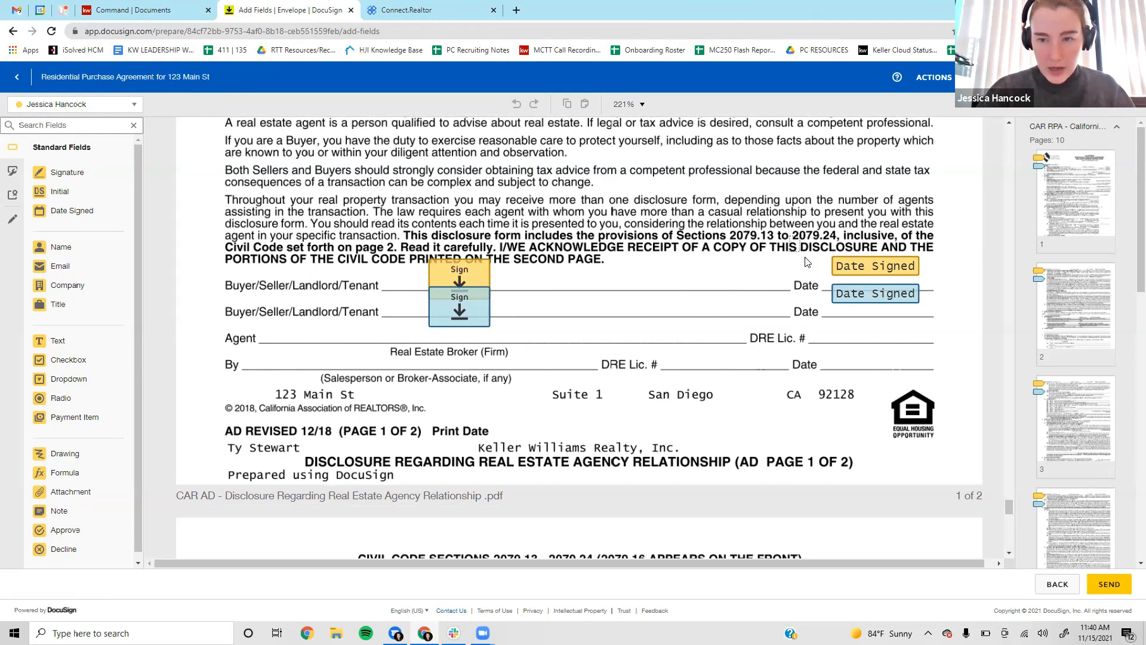
Move both Date Signed fields together onto the Date lines beside the signature lines.
{"action": "left_click_drag", "start_coordinate": [800, 235], "coordinate": [957, 356]}
{"action": "left_click_drag", "start_coordinate": [872, 298], "coordinate": [863, 306]}
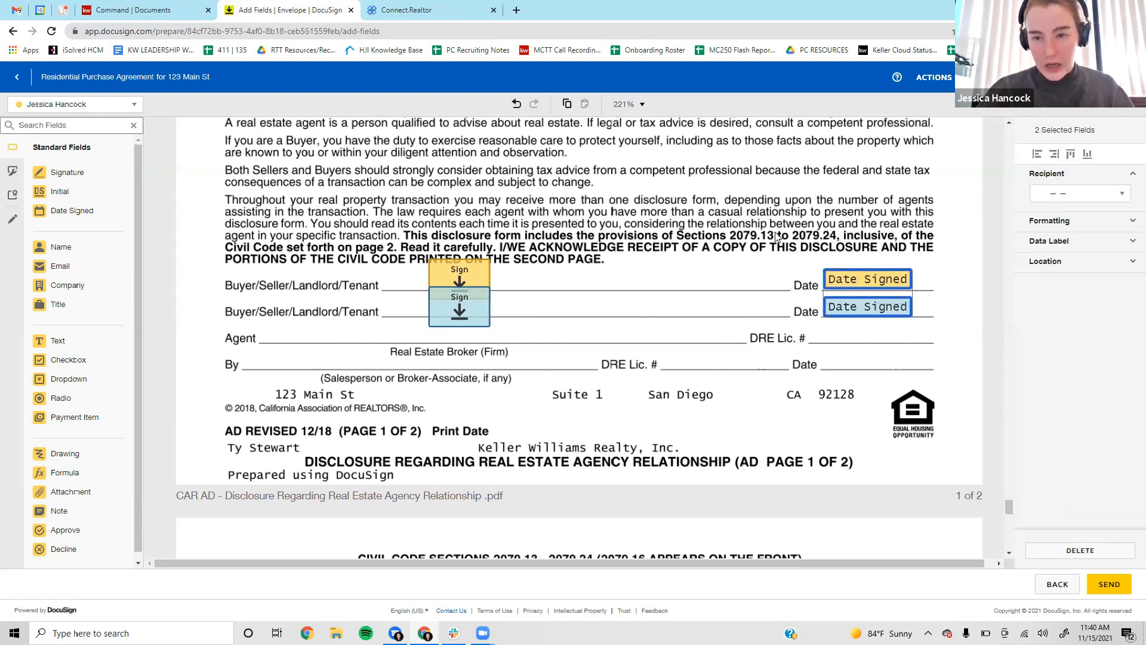
{"action": "left_click", "coordinate": [684, 402]}
Place a text field for the first buyer on the CAR AD's Agent line.
{"action": "scroll", "coordinate": [762, 400], "scroll_direction": "down", "scroll_amount": 10}
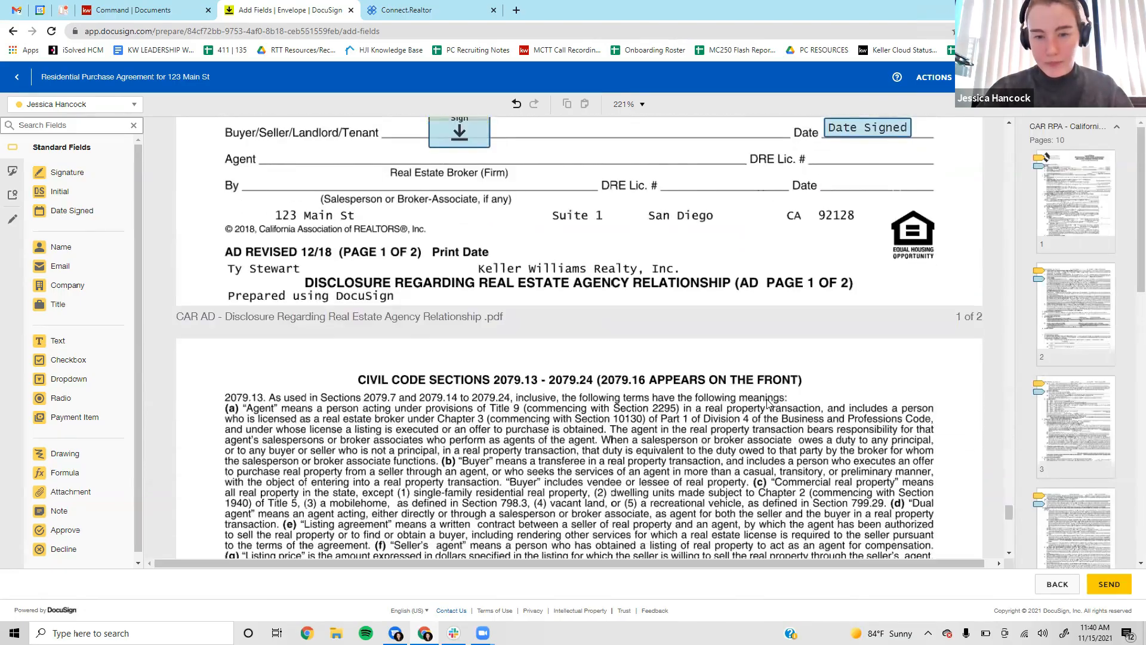
{"action": "scroll", "coordinate": [770, 399], "scroll_direction": "down", "scroll_amount": 6}
{"action": "scroll", "coordinate": [770, 400], "scroll_direction": "up", "scroll_amount": 12}
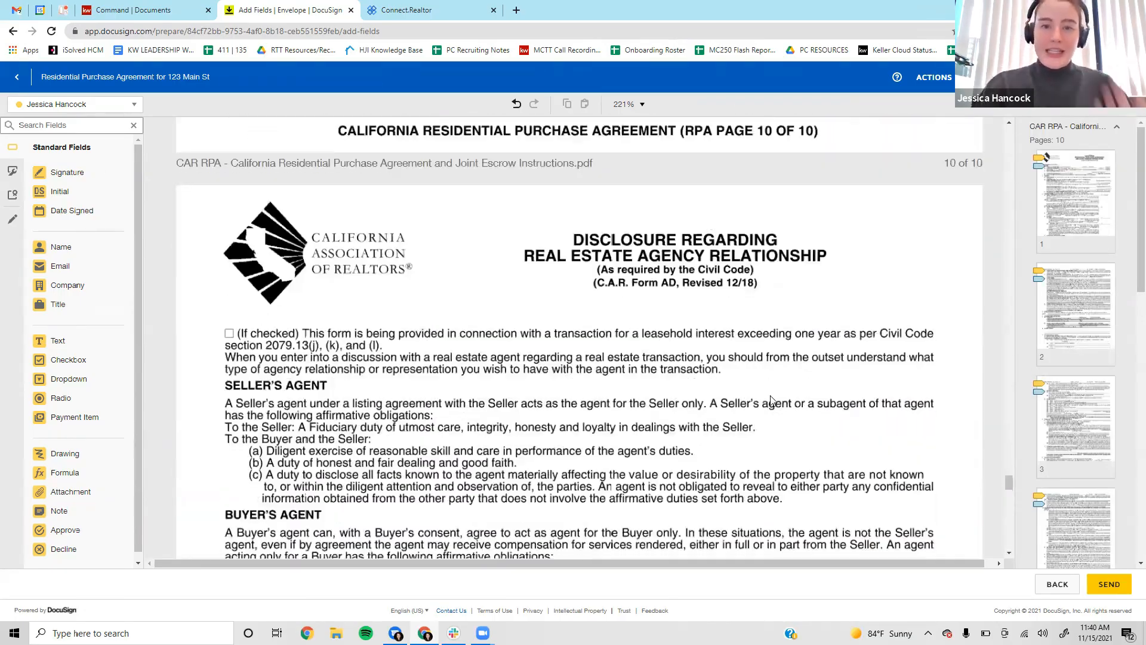
{"action": "scroll", "coordinate": [770, 400], "scroll_direction": "down", "scroll_amount": 10}
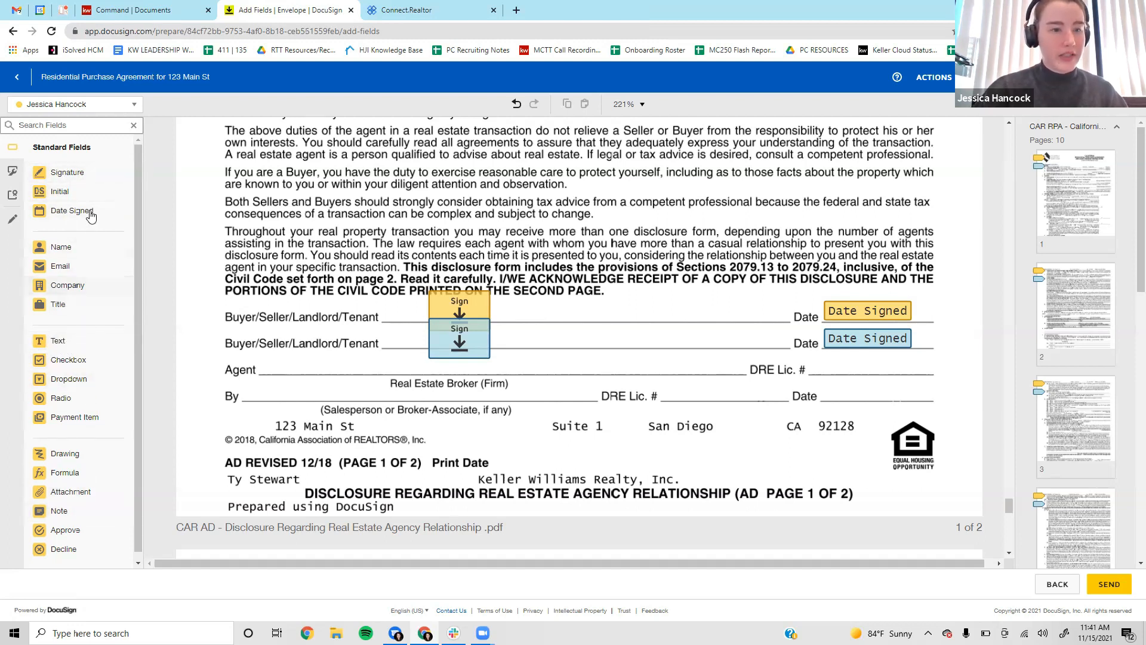
{"action": "left_click_drag", "start_coordinate": [71, 350], "coordinate": [263, 356]}
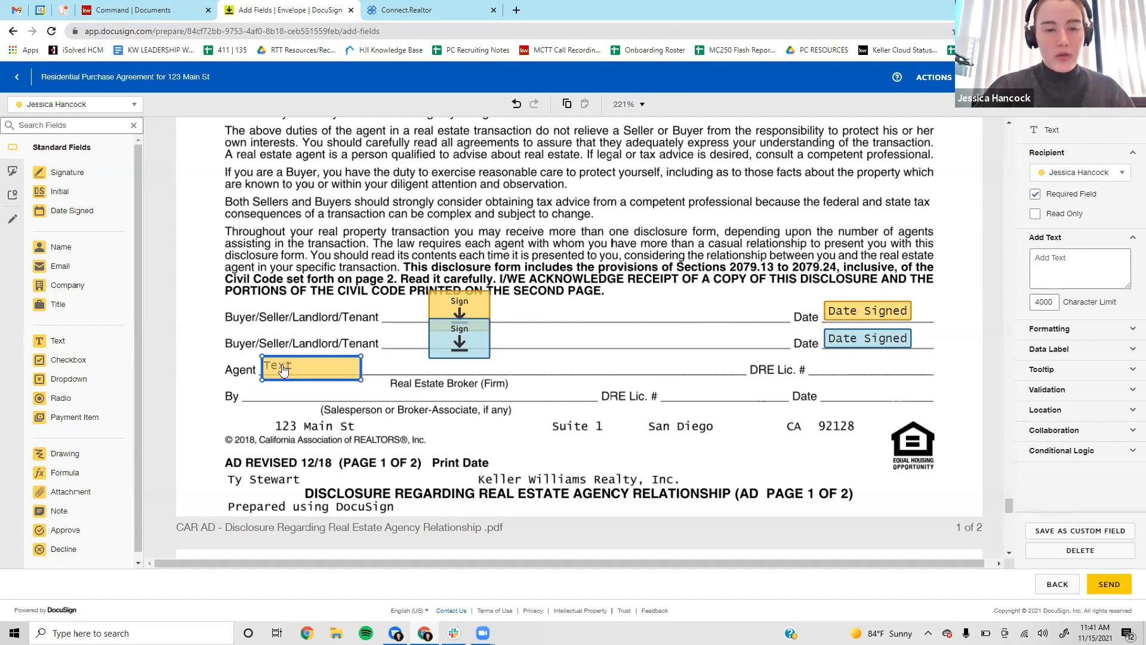
Enter Keller Williams Realty in the Agent field and widen it to fit on one line.
{"action": "left_click", "coordinate": [308, 367]}
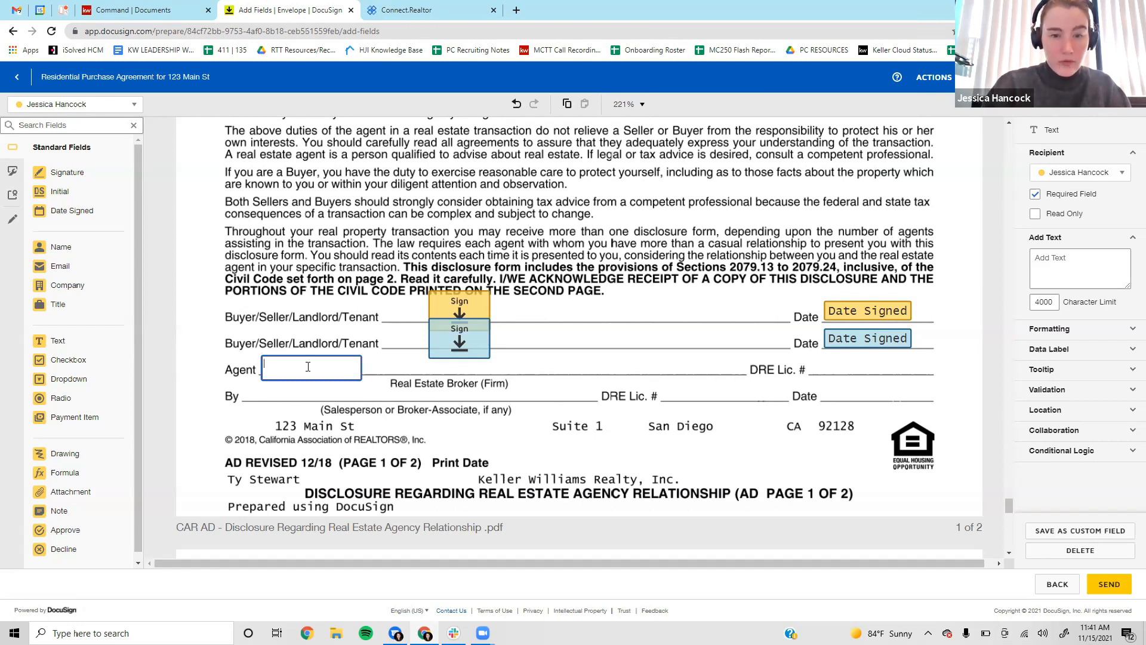
{"action": "type", "text": "Will"}
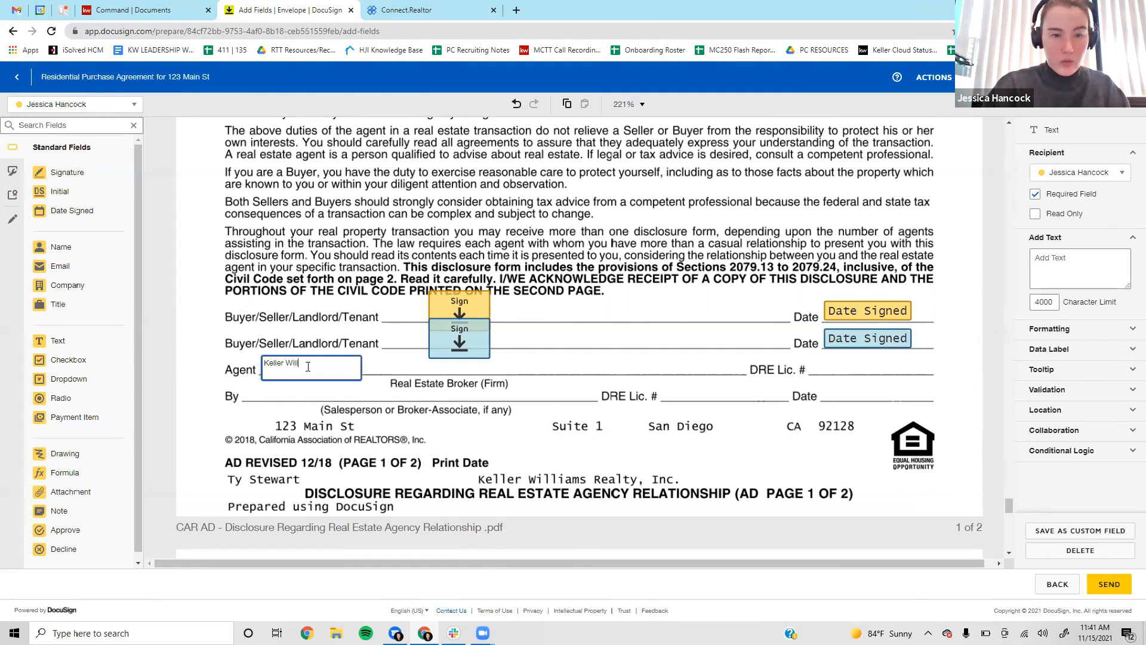
{"action": "type", "text": "iams Realty"}
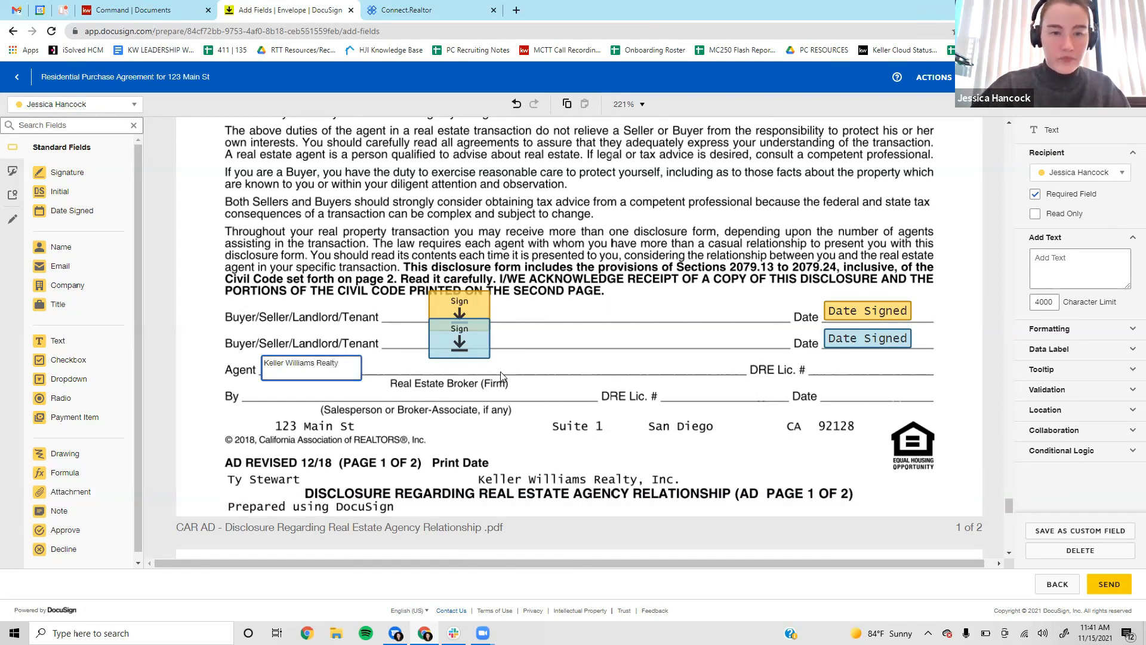
{"action": "left_click", "coordinate": [510, 391]}
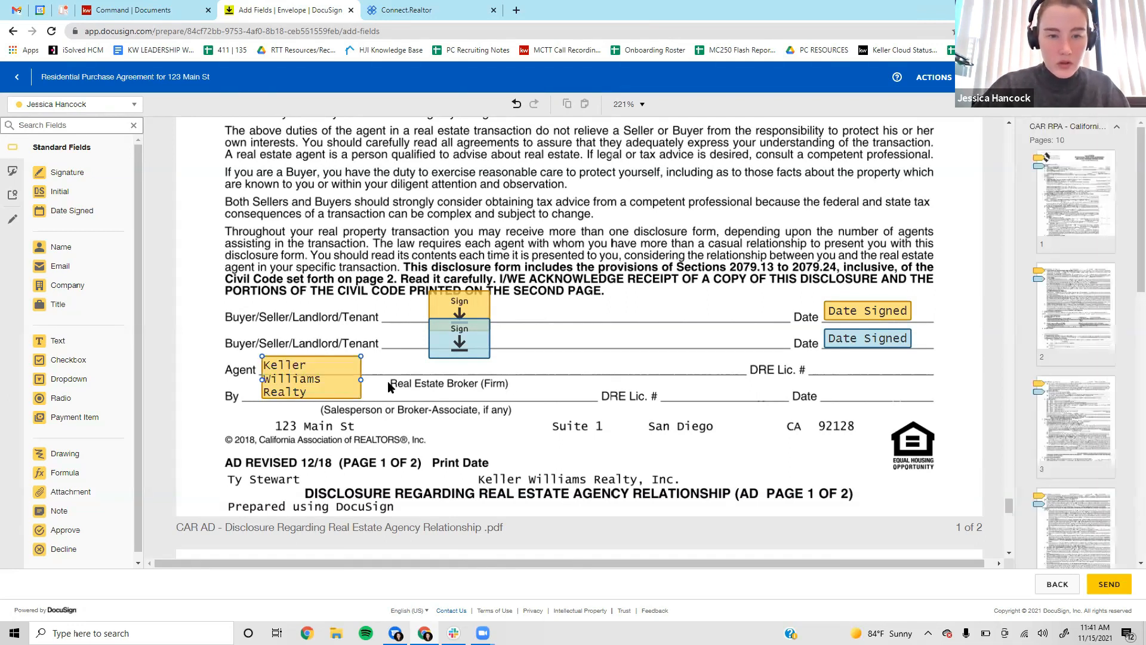
{"action": "left_click", "coordinate": [357, 383]}
{"action": "left_click_drag", "start_coordinate": [360, 397], "coordinate": [511, 377]}
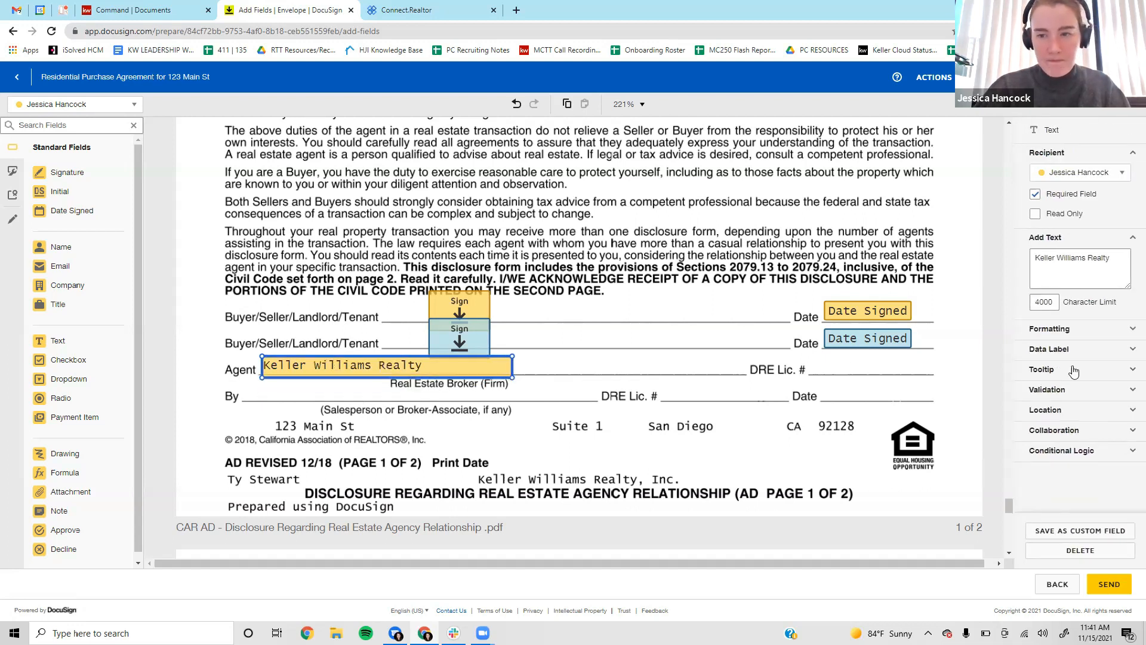
Add text fields for the firm's DRE licence number and the salesperson's name on the By line.
{"action": "left_click_drag", "start_coordinate": [67, 347], "coordinate": [814, 359]}
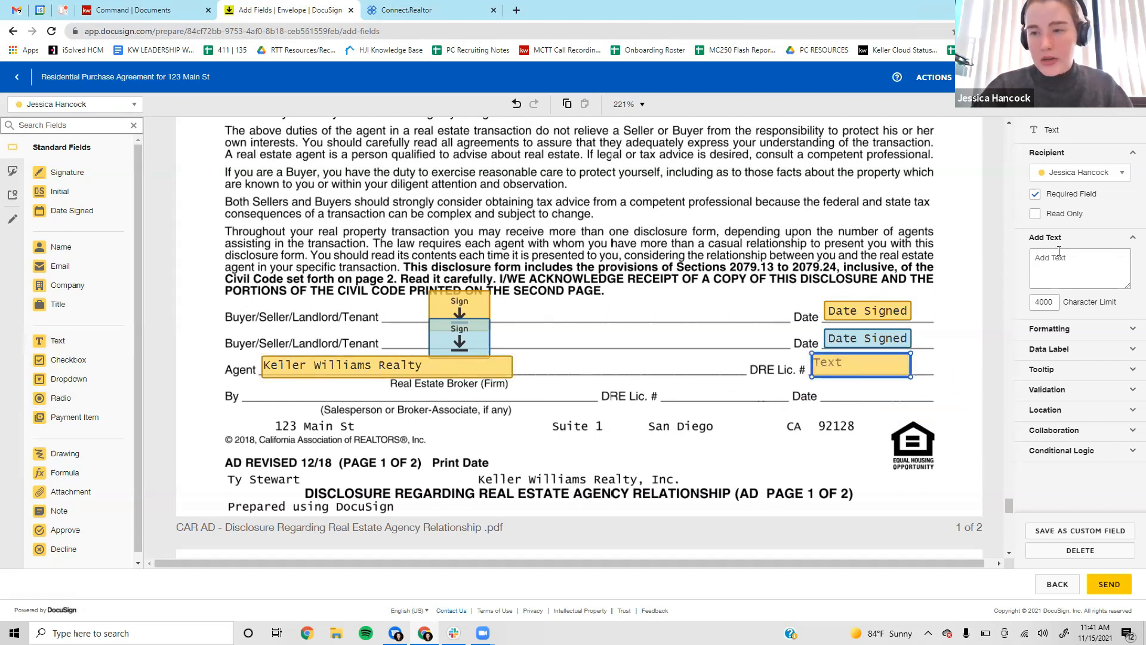
{"action": "left_click", "coordinate": [1099, 276]}
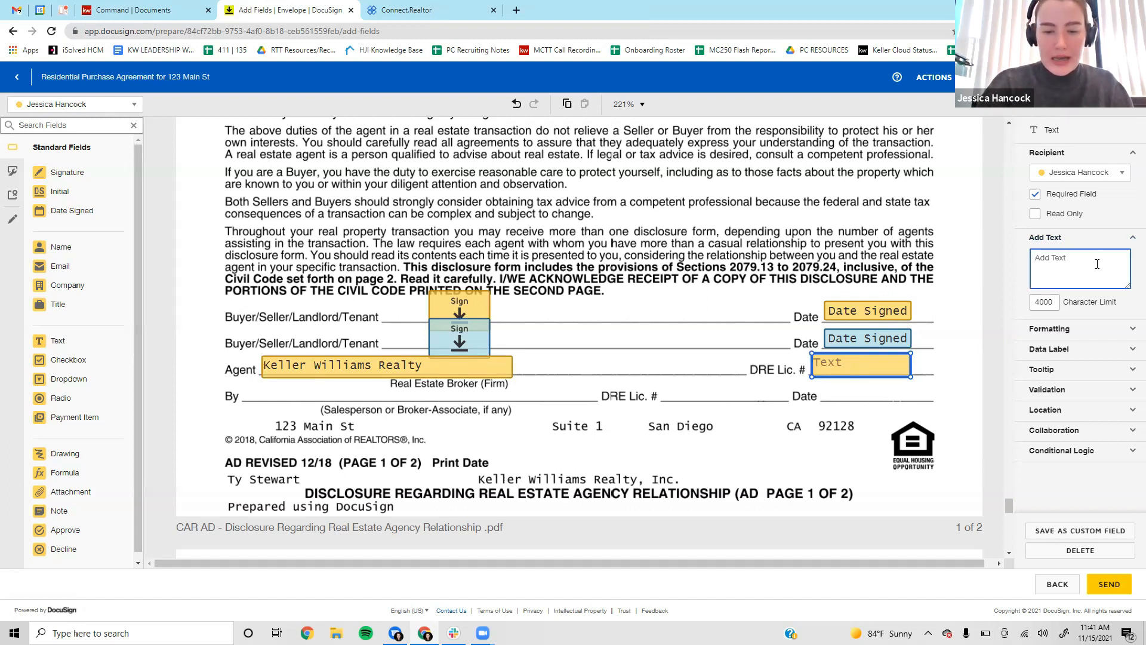
{"action": "type", "text": "01870514"}
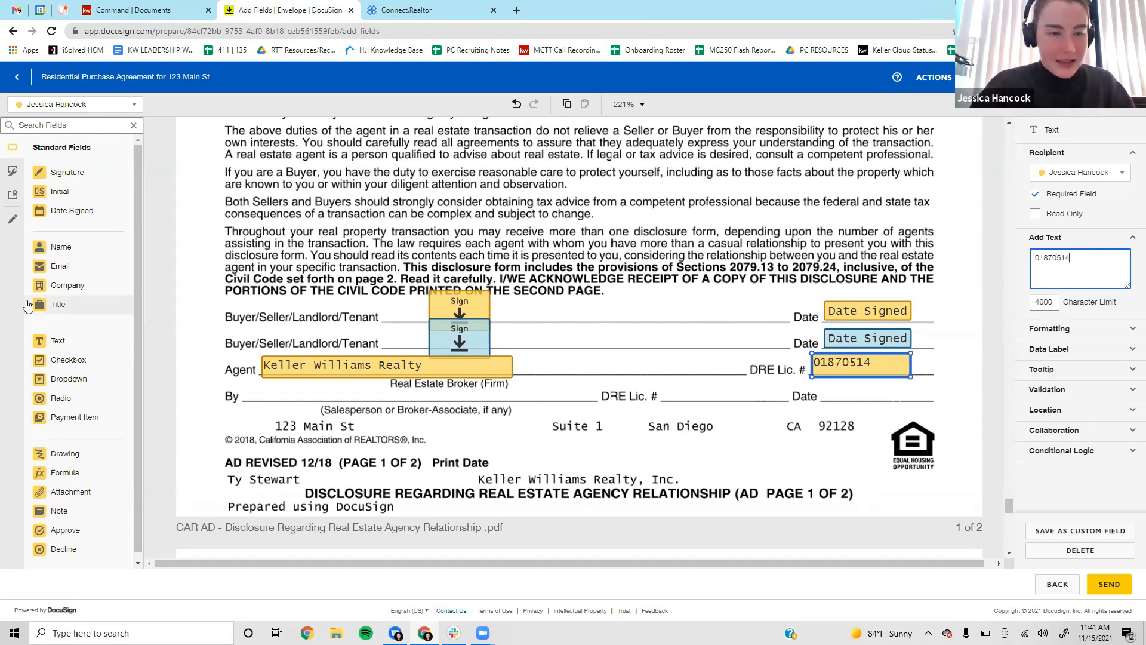
{"action": "left_click_drag", "start_coordinate": [66, 339], "coordinate": [234, 384]}
{"action": "left_click", "coordinate": [1111, 254]}
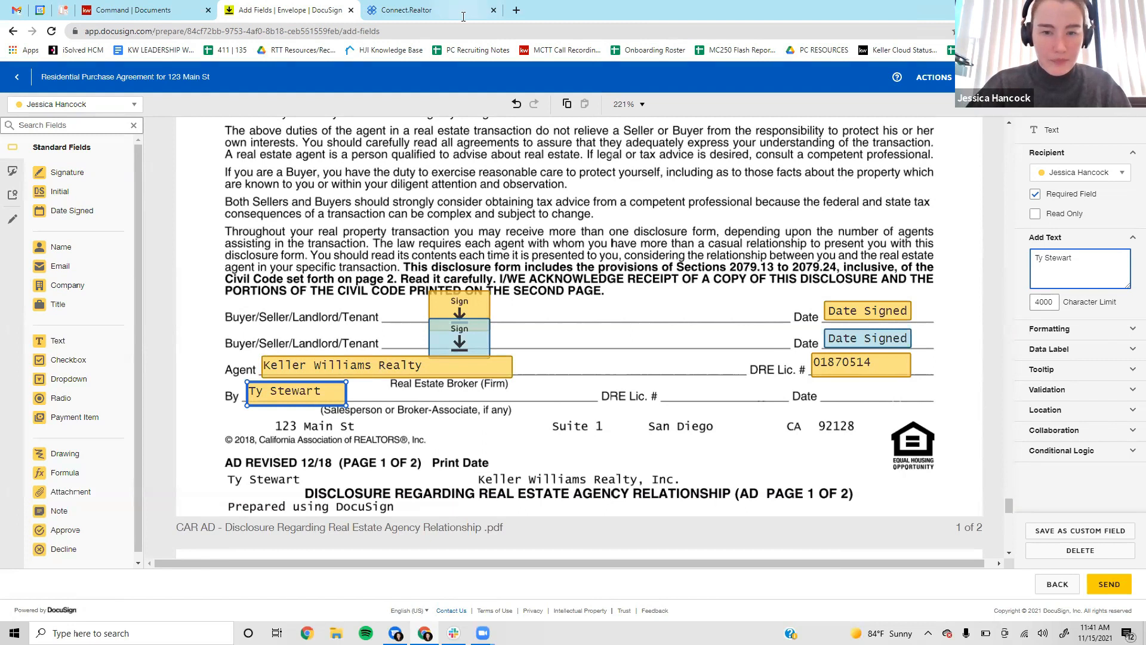
Add the salesperson's DRE licence number beside DRE Lic. # and a Date Signed field beside Date.
{"action": "left_click_drag", "start_coordinate": [58, 340], "coordinate": [659, 388]}
{"action": "left_click", "coordinate": [1074, 276]}
{"action": "type", "text": "01445777"}
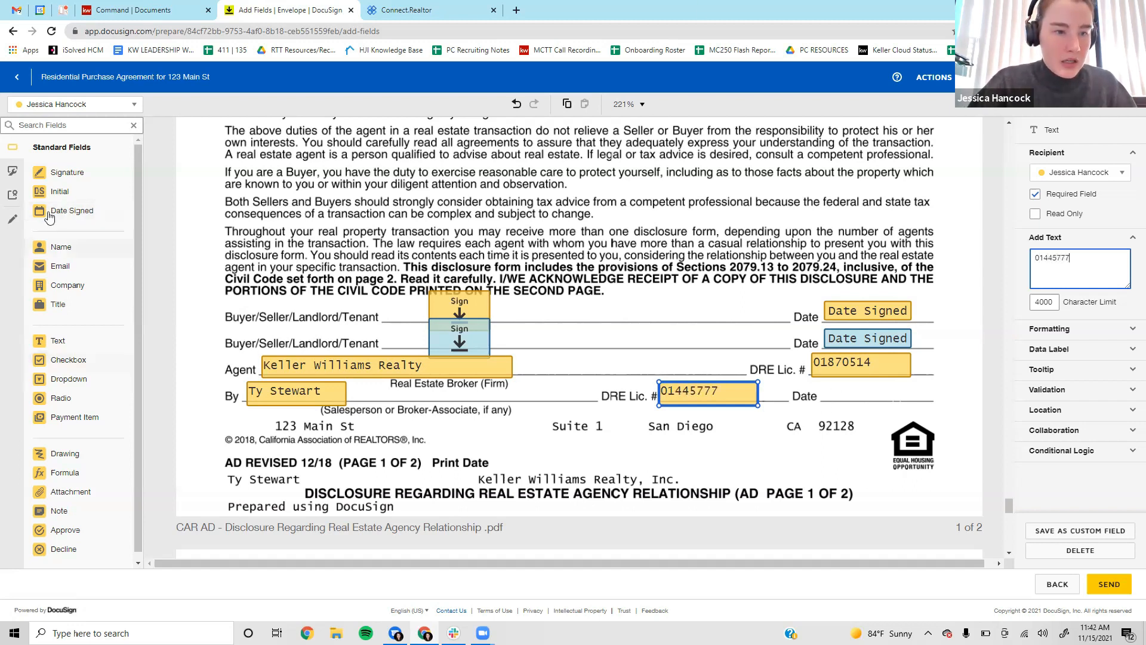
{"action": "left_click_drag", "start_coordinate": [55, 213], "coordinate": [822, 388]}
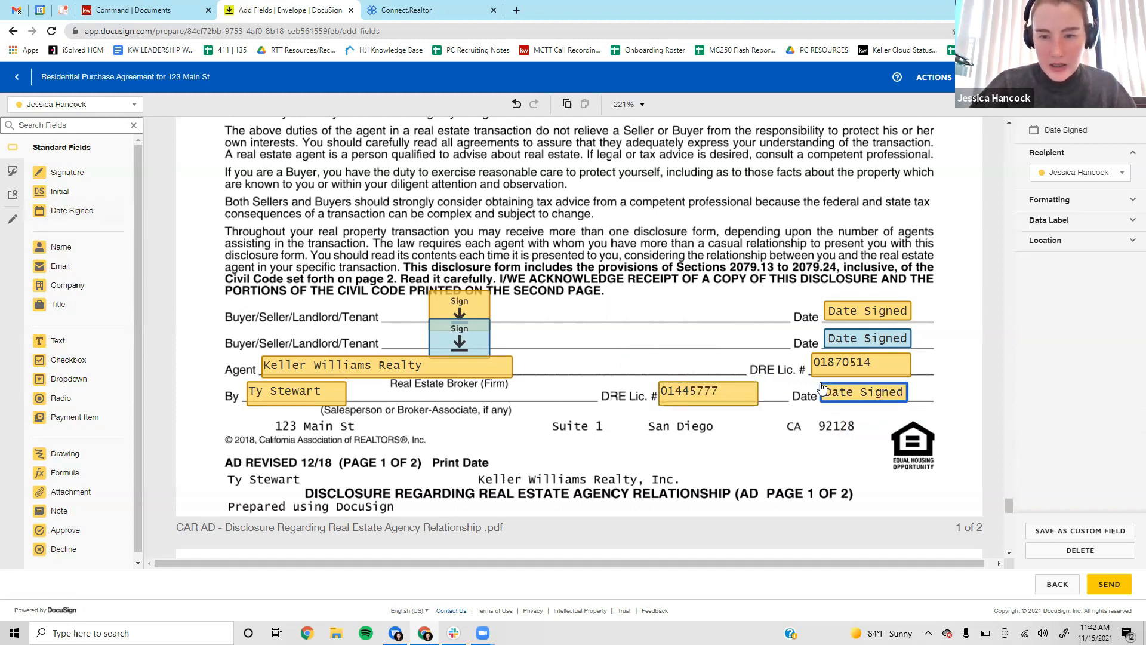
{"action": "left_click", "coordinate": [741, 452]}
{"action": "scroll", "coordinate": [811, 354], "scroll_direction": "down", "scroll_amount": 1}
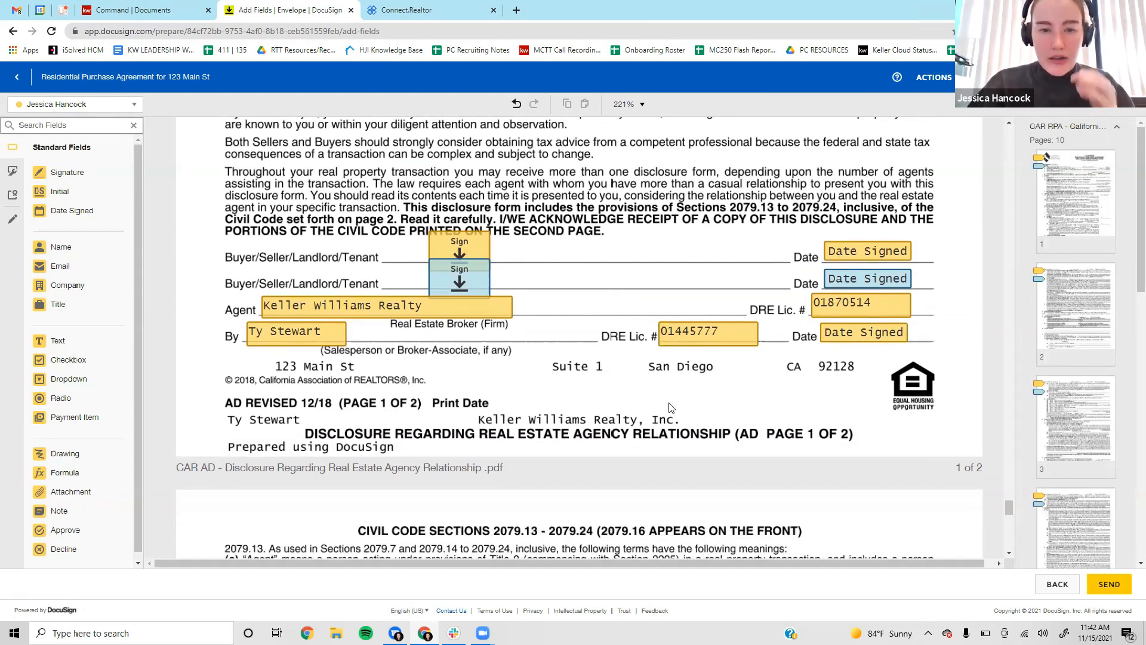
Review the RPA and AD fields and send the RPA Offer 123 Main St envelope.
{"action": "scroll", "coordinate": [668, 412], "scroll_direction": "down", "scroll_amount": 14}
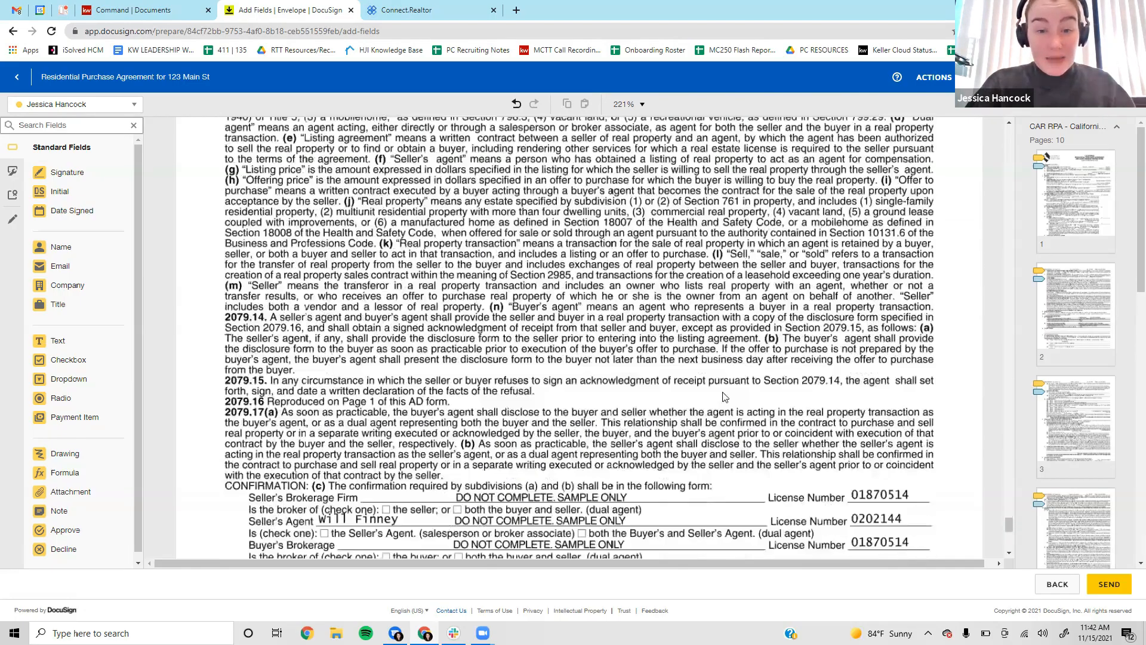
{"action": "scroll", "coordinate": [724, 397], "scroll_direction": "down", "scroll_amount": 1}
{"action": "scroll", "coordinate": [597, 392], "scroll_direction": "up", "scroll_amount": 14}
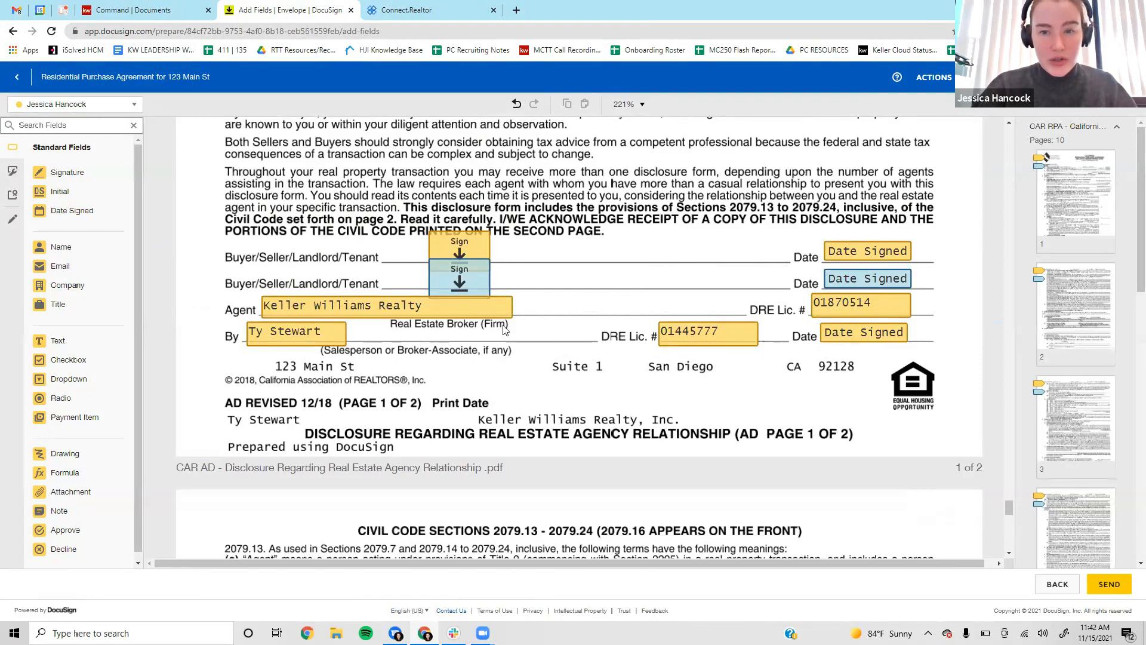
{"action": "scroll", "coordinate": [625, 314], "scroll_direction": "up", "scroll_amount": 15}
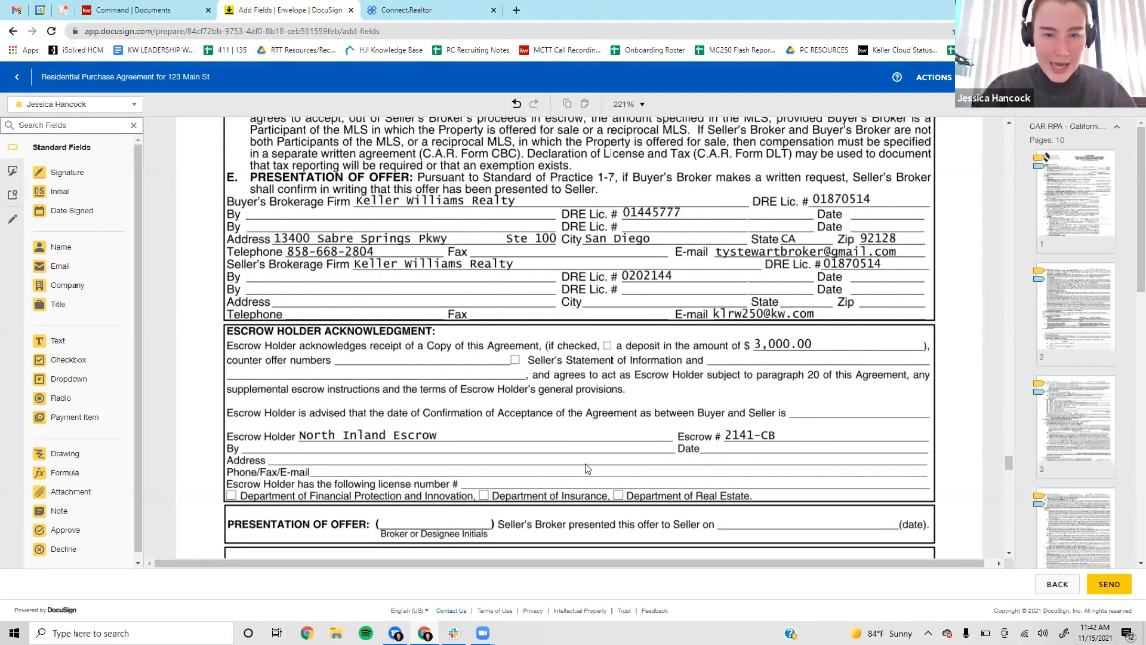
{"action": "scroll", "coordinate": [438, 465], "scroll_direction": "down", "scroll_amount": 3}
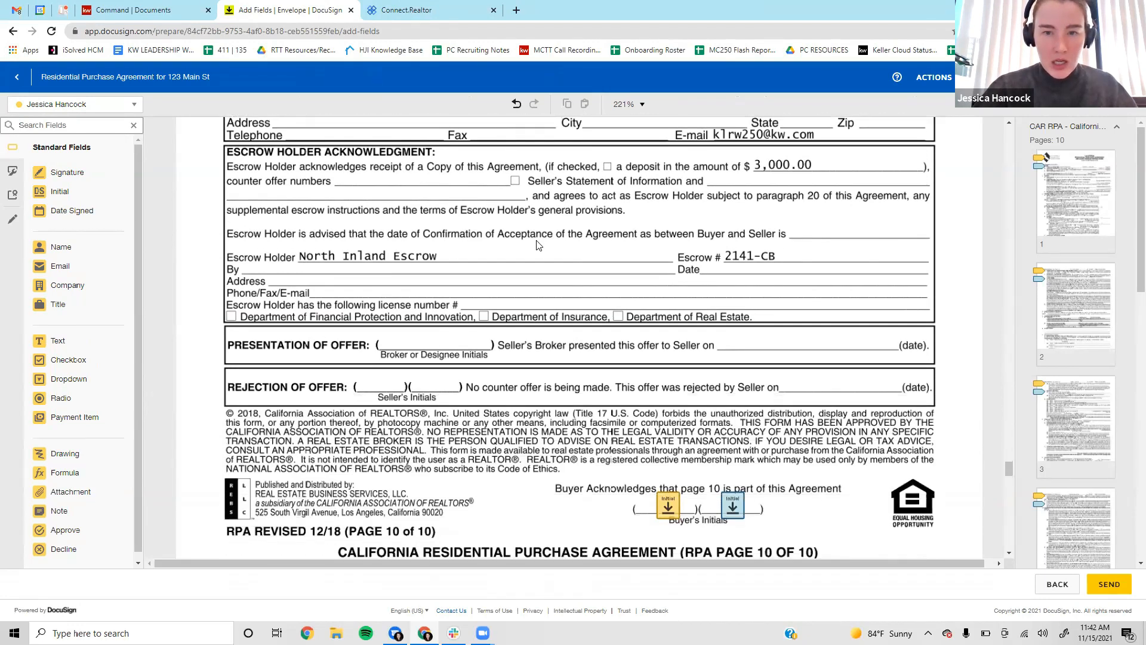
{"action": "scroll", "coordinate": [506, 475], "scroll_direction": "down", "scroll_amount": 12}
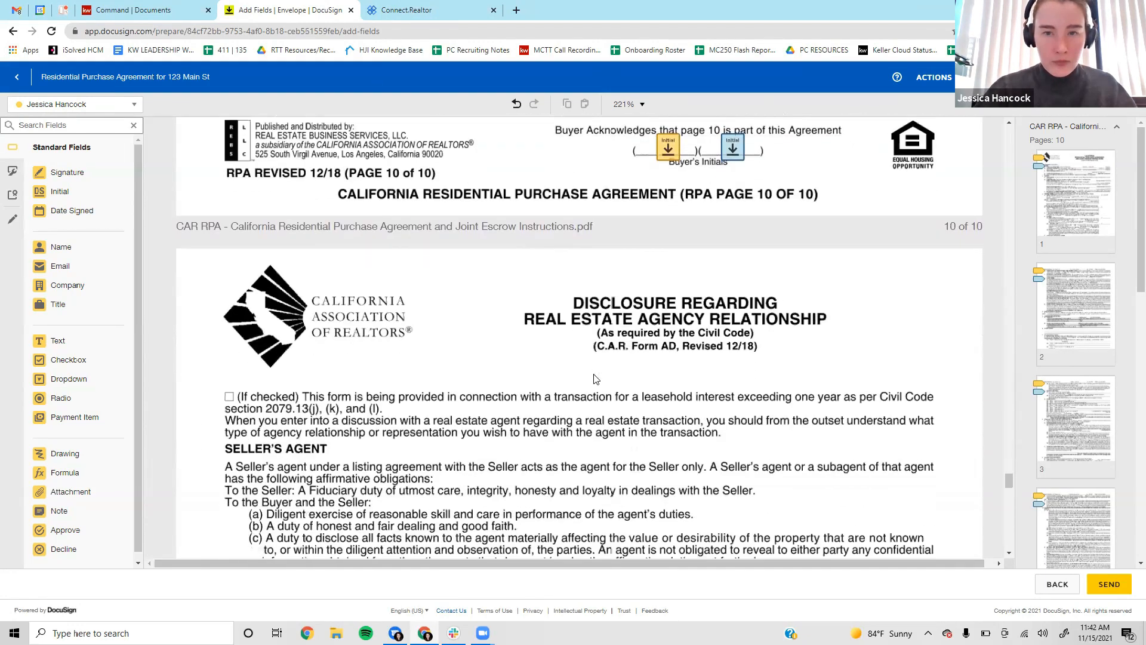
{"action": "scroll", "coordinate": [594, 378], "scroll_direction": "down", "scroll_amount": 10}
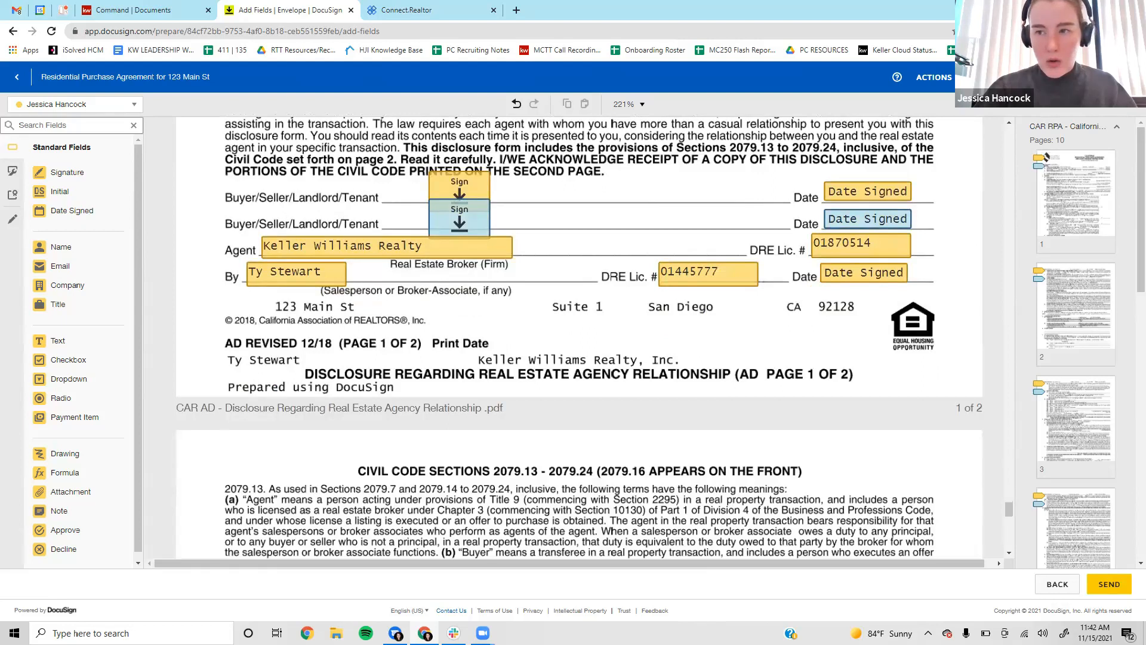
{"action": "left_click", "coordinate": [1109, 584]}
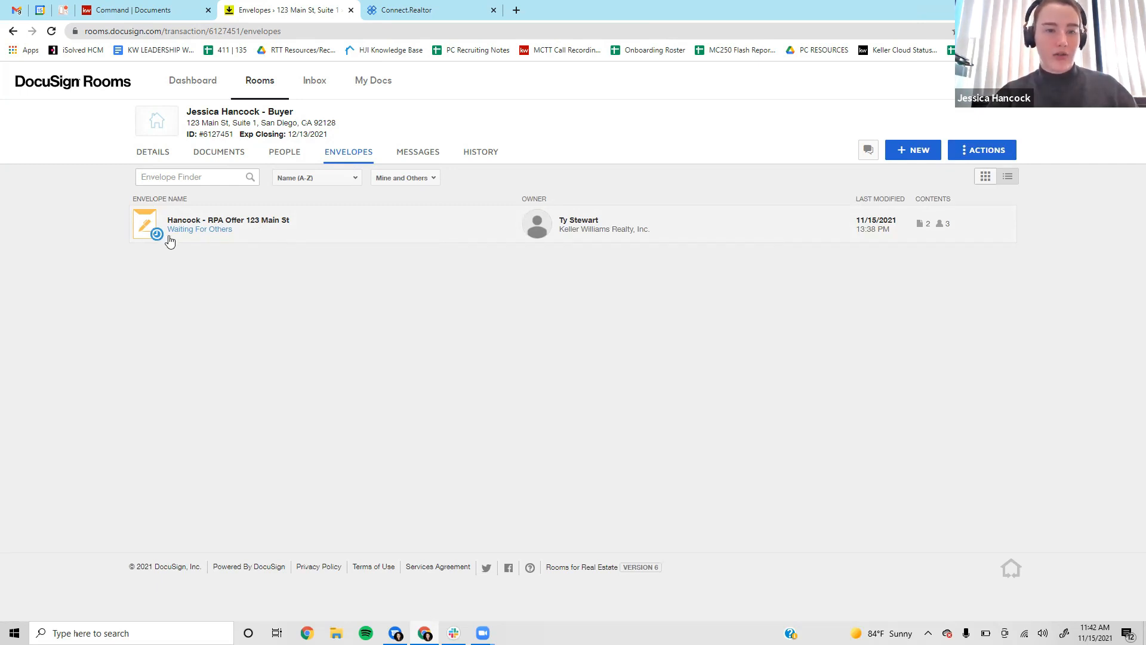
View the RPA offer envelope's recipient details, then open the 'Residential Purchase Agreement for 123 Main St' email.
{"action": "left_click", "coordinate": [289, 220]}
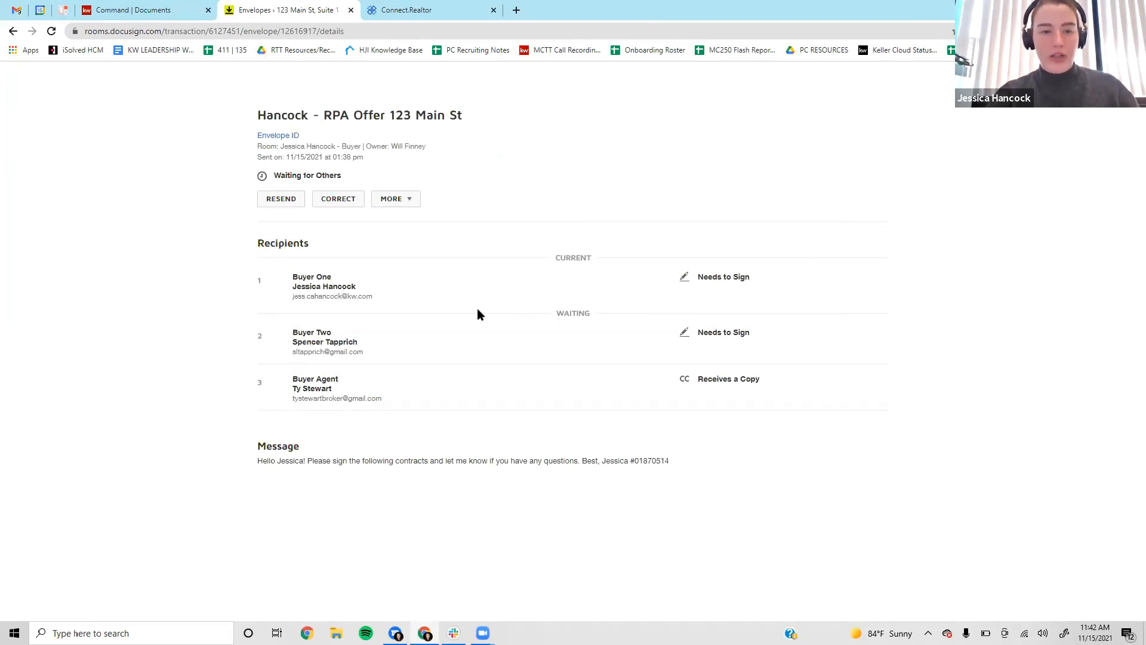
{"action": "left_click_drag", "start_coordinate": [294, 297], "coordinate": [430, 296]}
{"action": "left_click", "coordinate": [433, 297]}
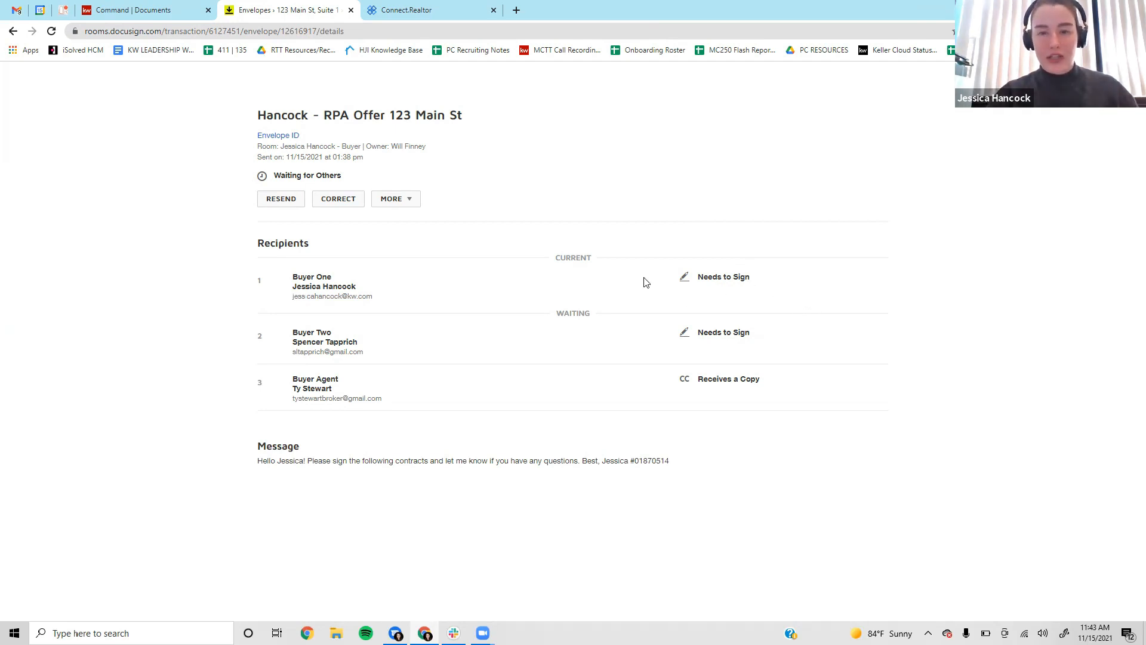
{"action": "left_click", "coordinate": [16, 10]}
{"action": "left_click", "coordinate": [401, 138]}
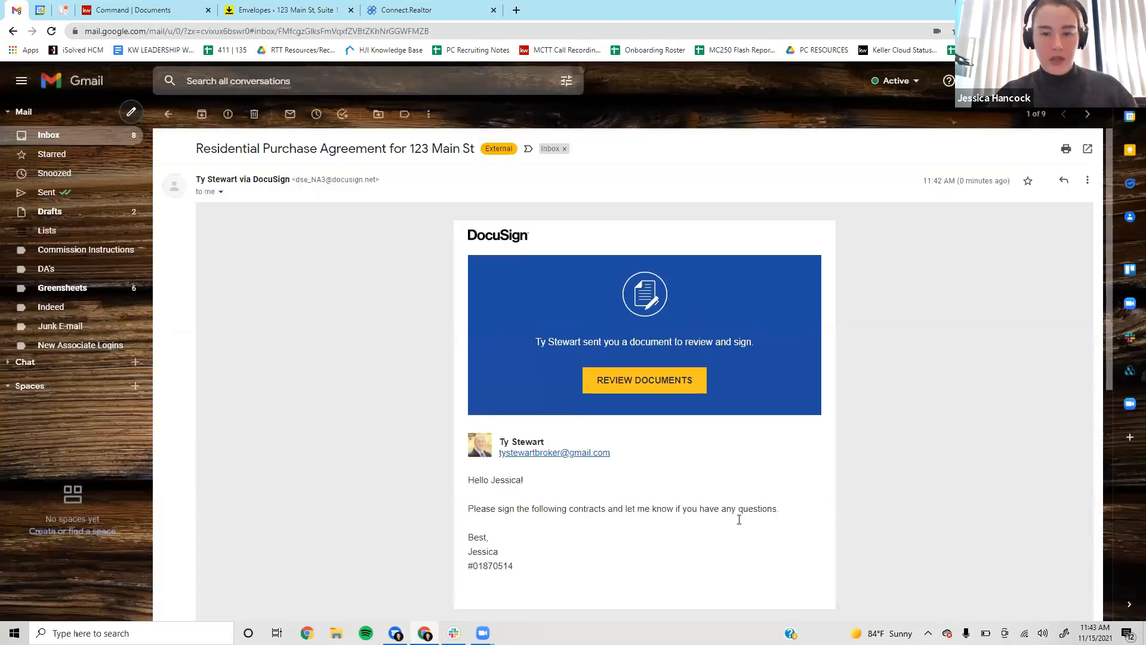
Launch the signing session from the email's Review Documents link, then return to the room's envelope list.
{"action": "scroll", "coordinate": [660, 344], "scroll_direction": "down", "scroll_amount": 1}
{"action": "left_click", "coordinate": [646, 326]}
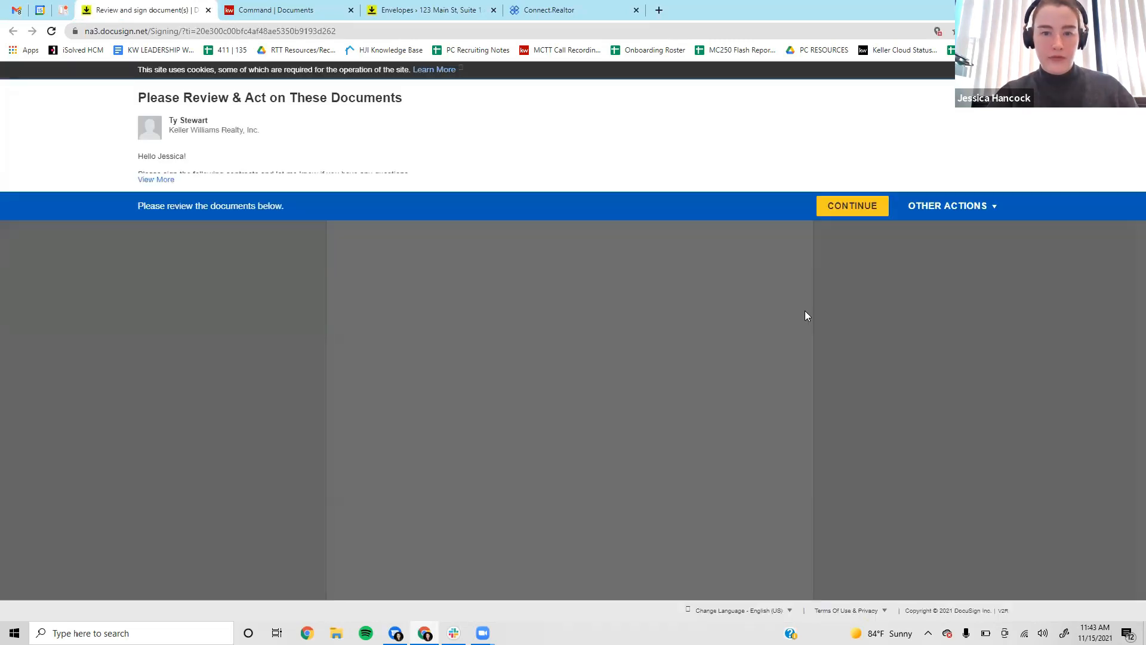
{"action": "left_click", "coordinate": [873, 206]}
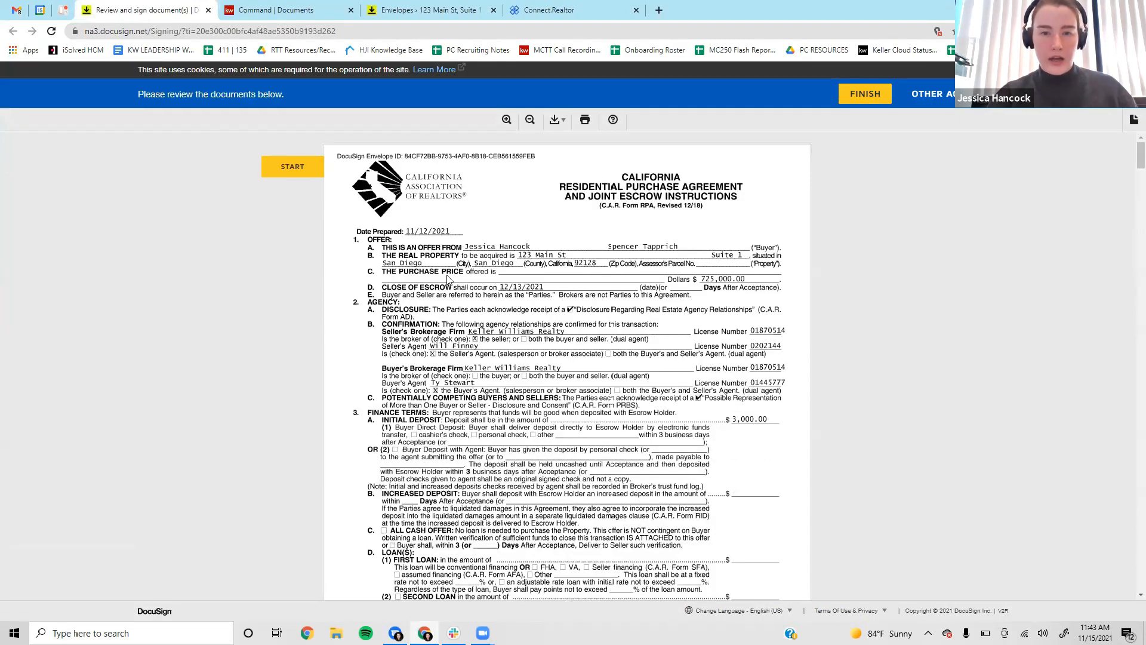
{"action": "left_click", "coordinate": [471, 10]}
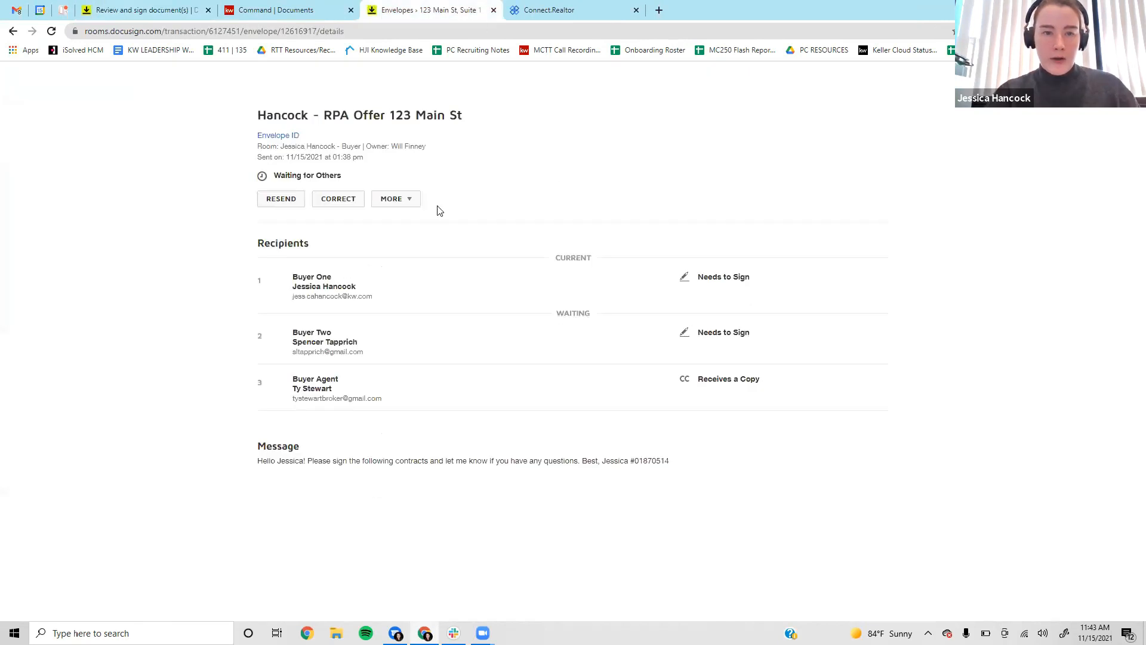
{"action": "left_click", "coordinate": [1120, 83]}
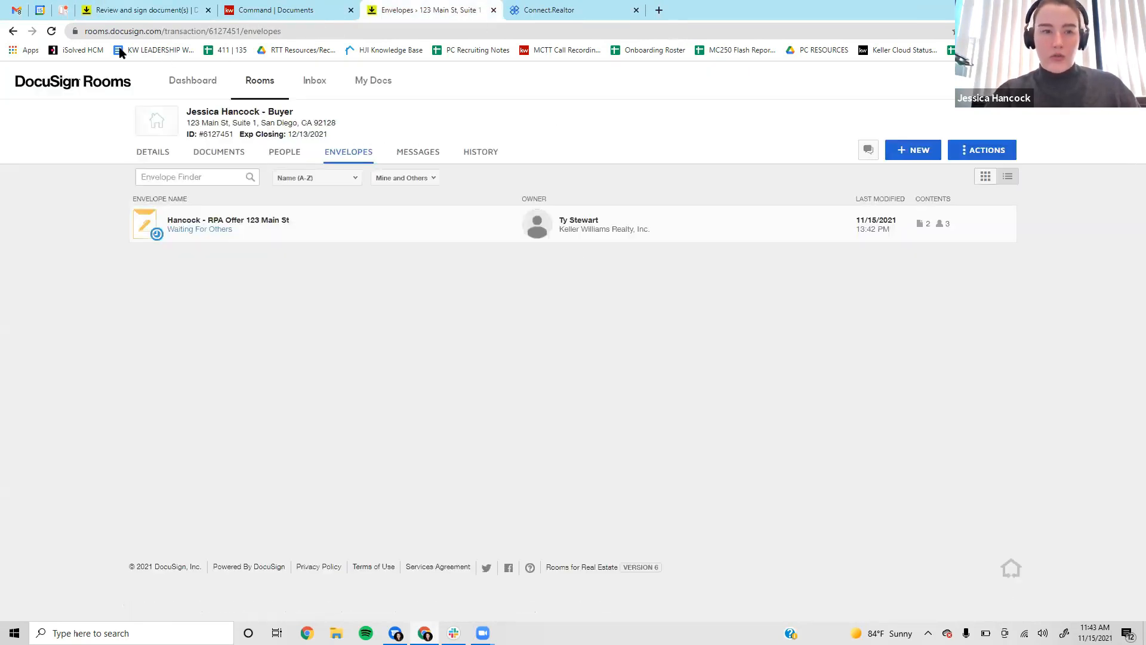
Refresh the envelope list, check the signing tab, and reopen the RPA offer envelope for correction.
{"action": "left_click", "coordinate": [51, 32]}
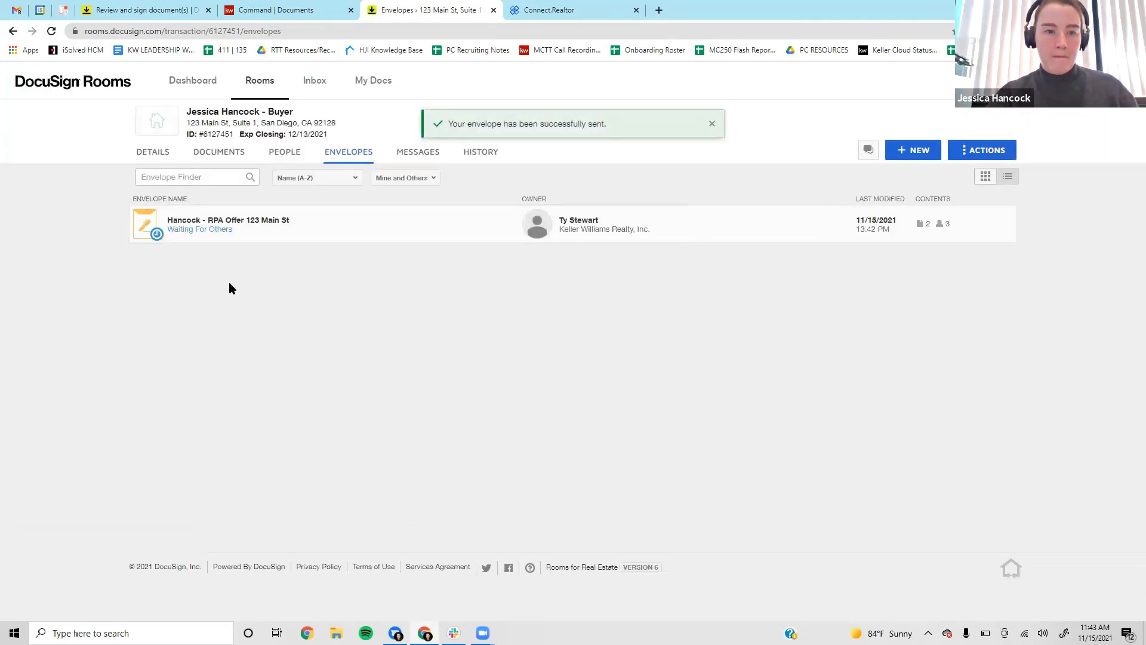
{"action": "left_click", "coordinate": [215, 227]}
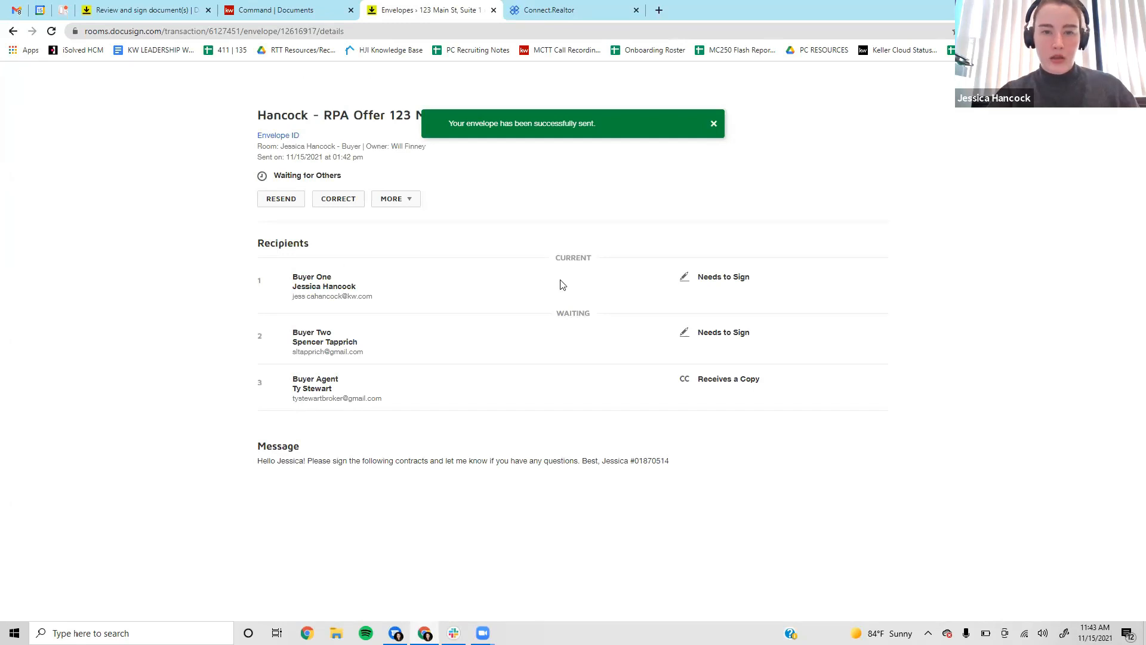
{"action": "left_click", "coordinate": [143, 10]}
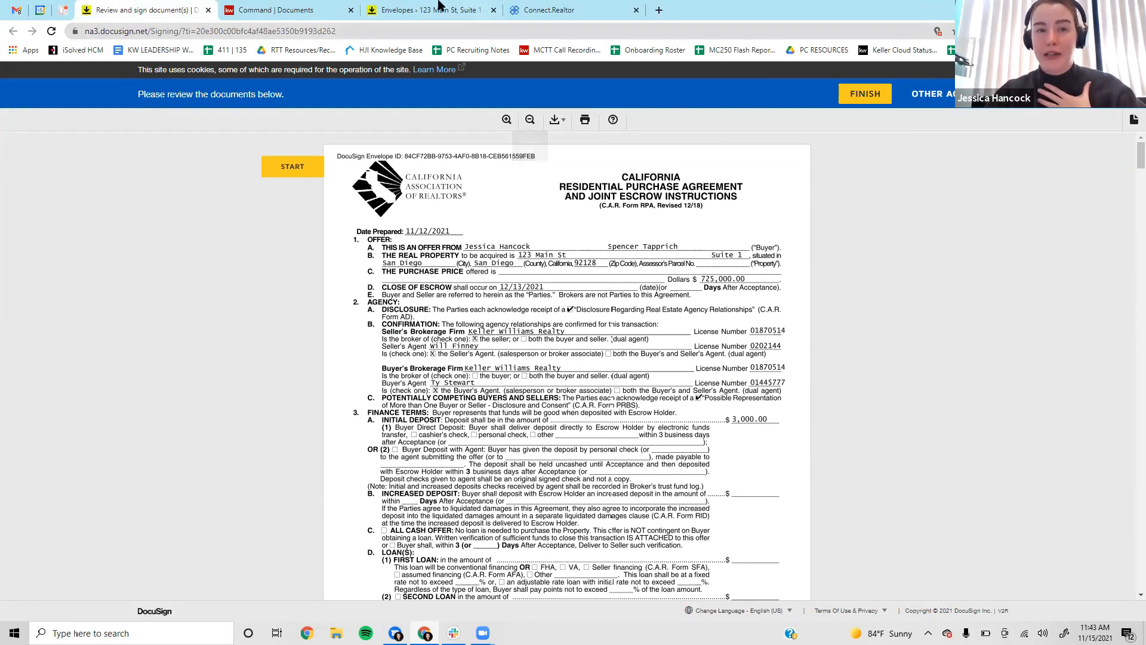
{"action": "left_click", "coordinate": [455, 9]}
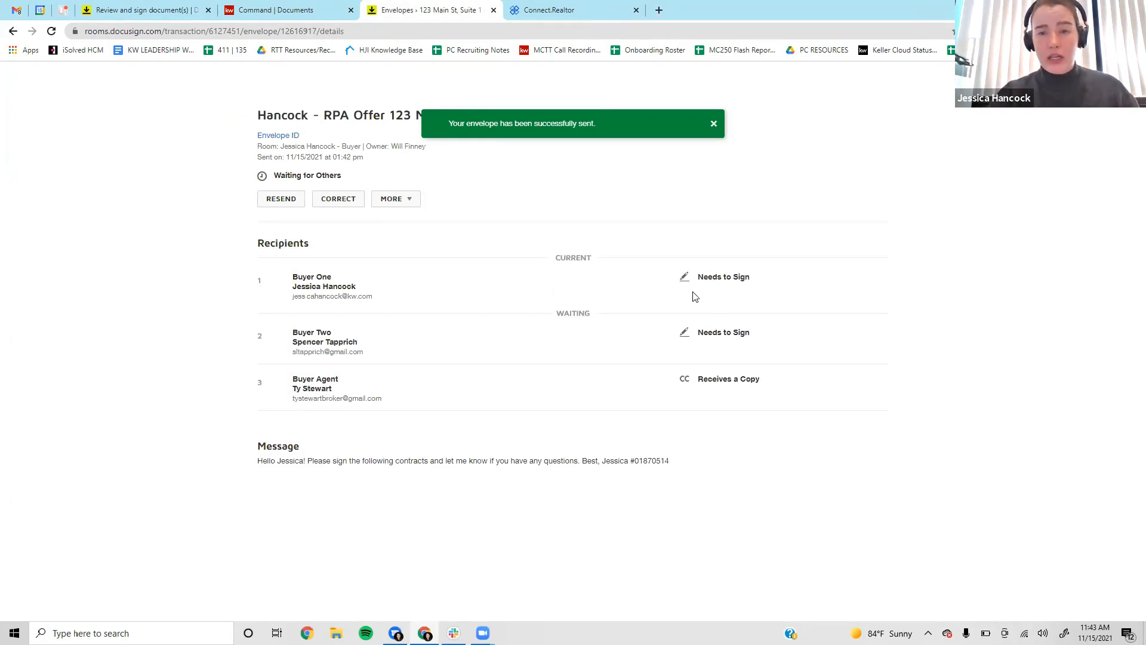
{"action": "left_click_drag", "start_coordinate": [694, 297], "coordinate": [794, 293]}
{"action": "left_click", "coordinate": [727, 295]}
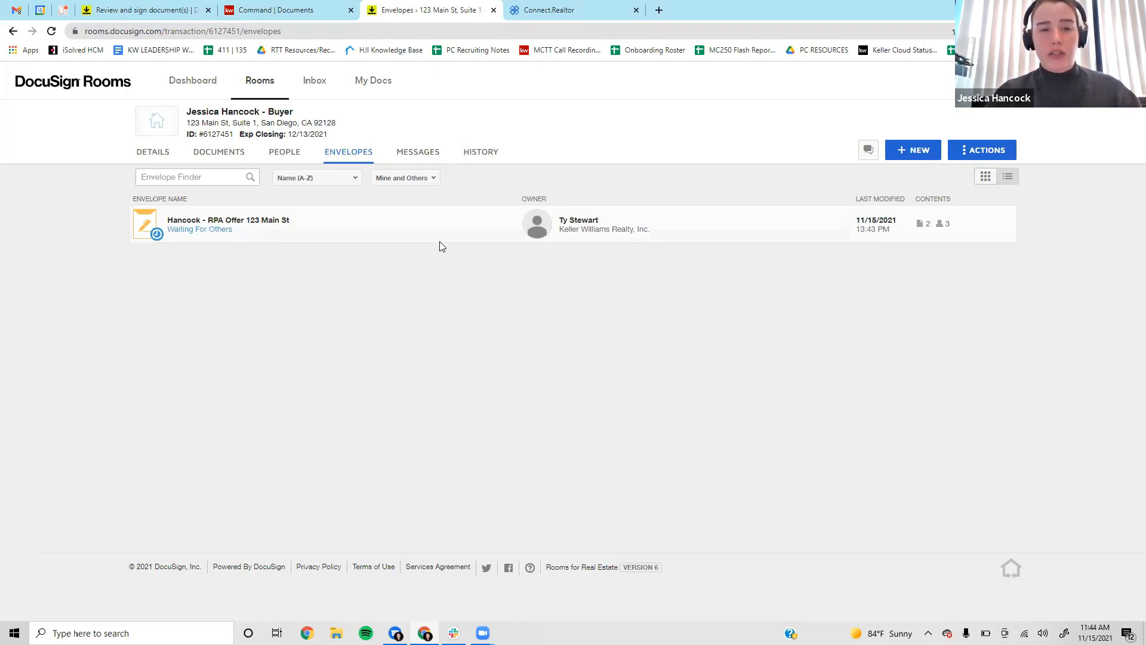
{"action": "left_click", "coordinate": [251, 232]}
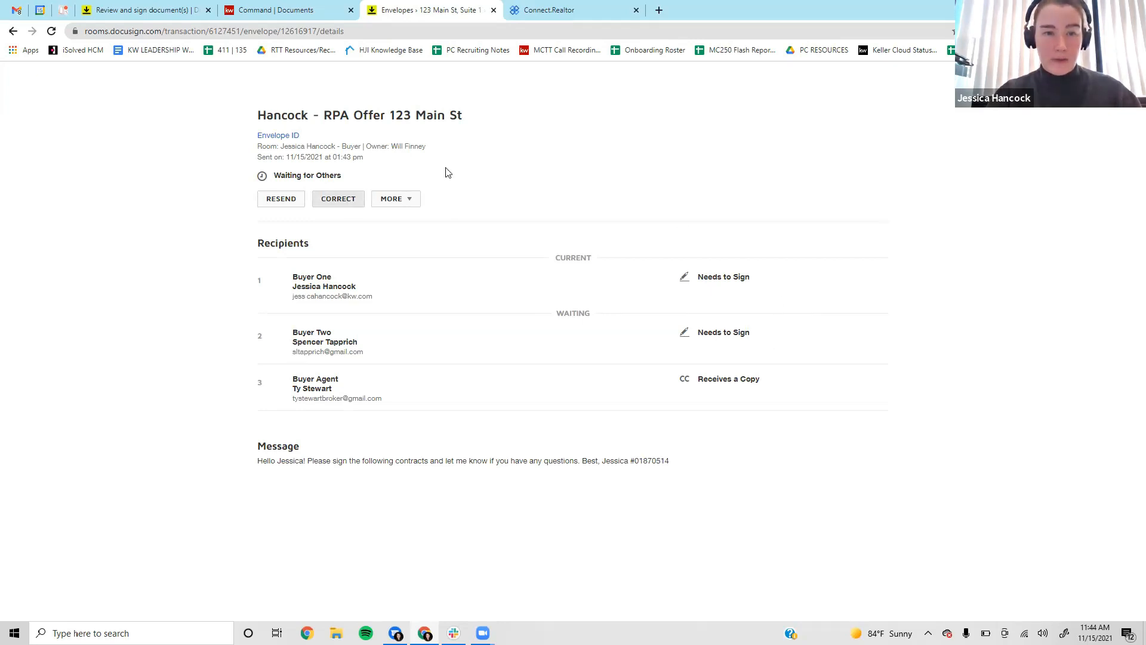
{"action": "scroll", "coordinate": [553, 364], "scroll_direction": "down", "scroll_amount": 5}
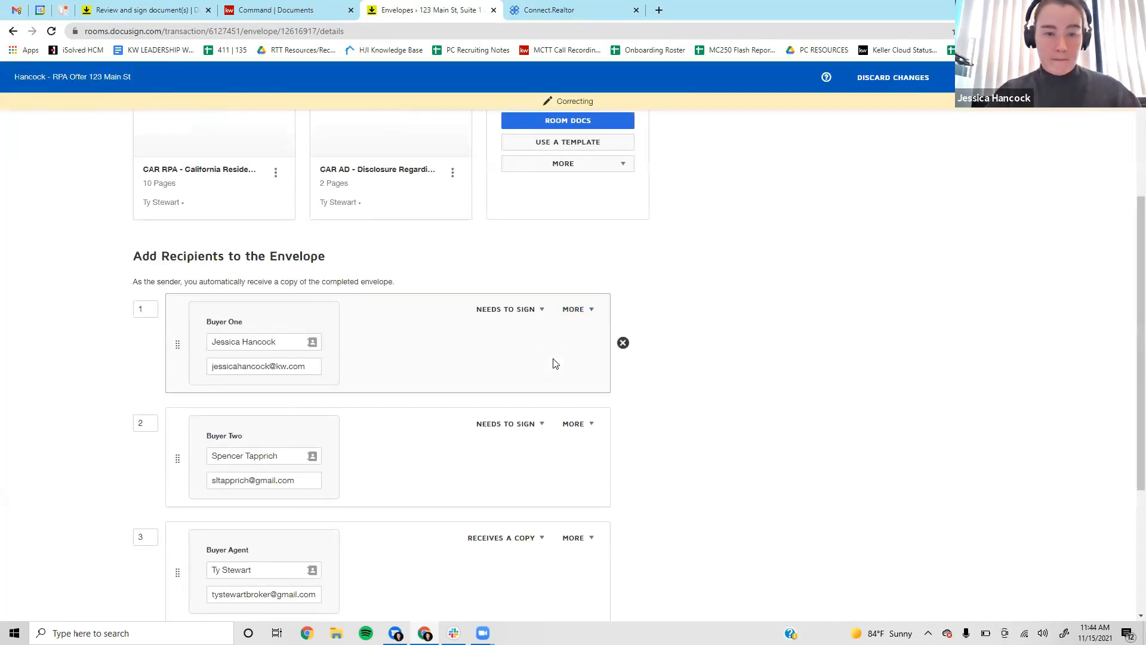
Delete Buyer Two and their fields from the envelope, then go back to the signing page.
{"action": "left_click", "coordinate": [623, 339]}
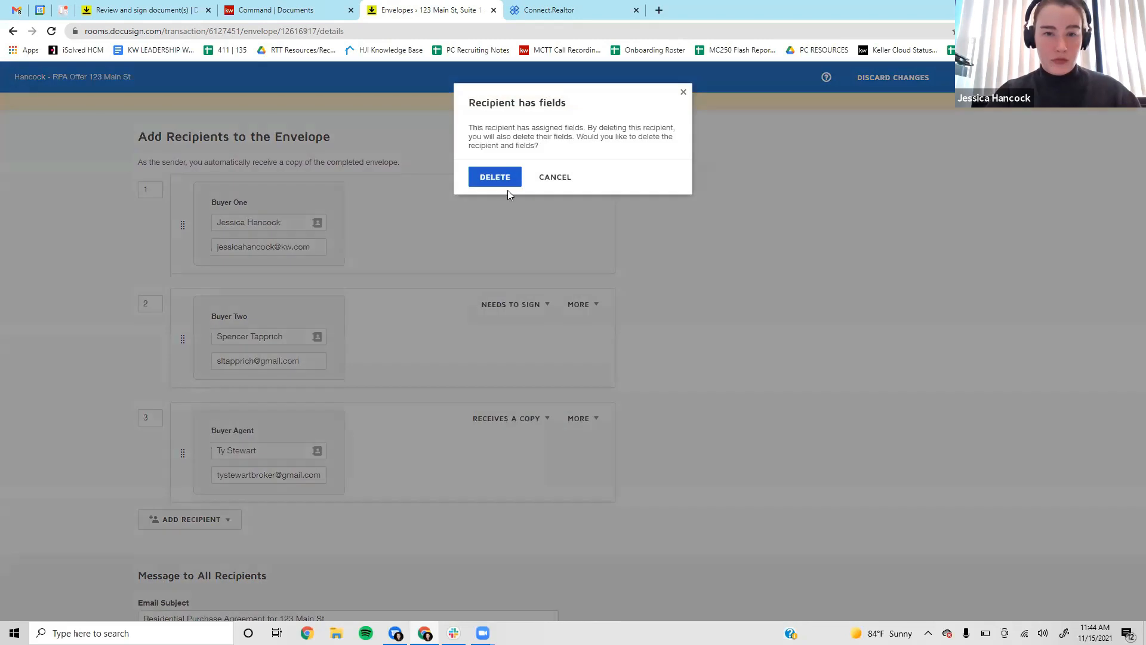
{"action": "left_click", "coordinate": [742, 249]}
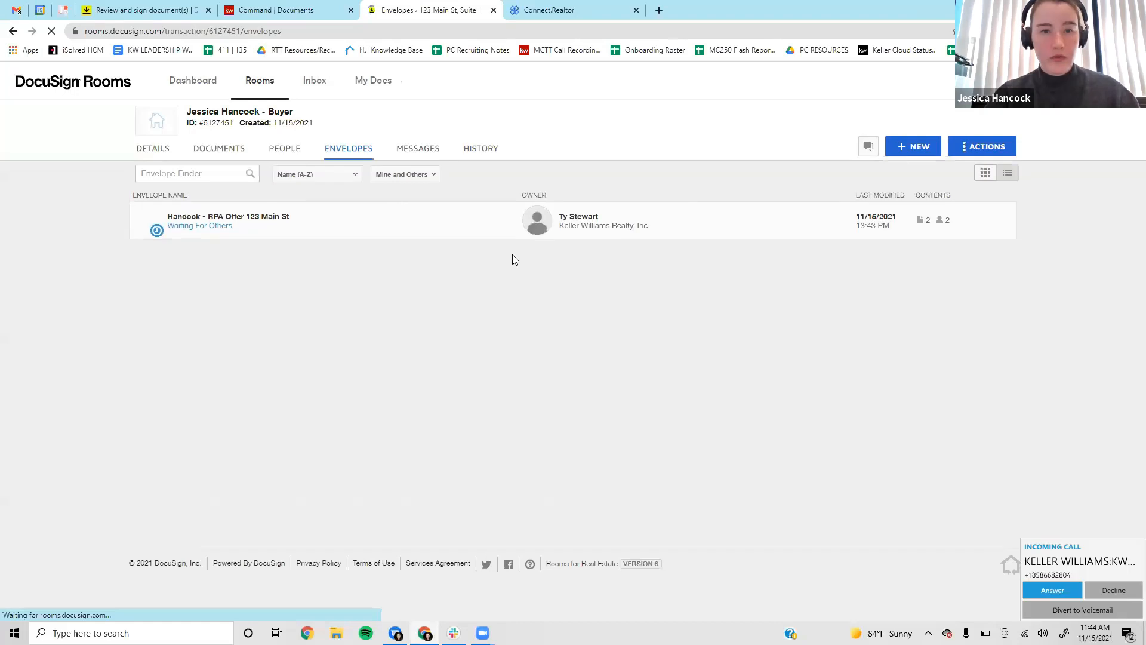
{"action": "left_click", "coordinate": [1130, 588]}
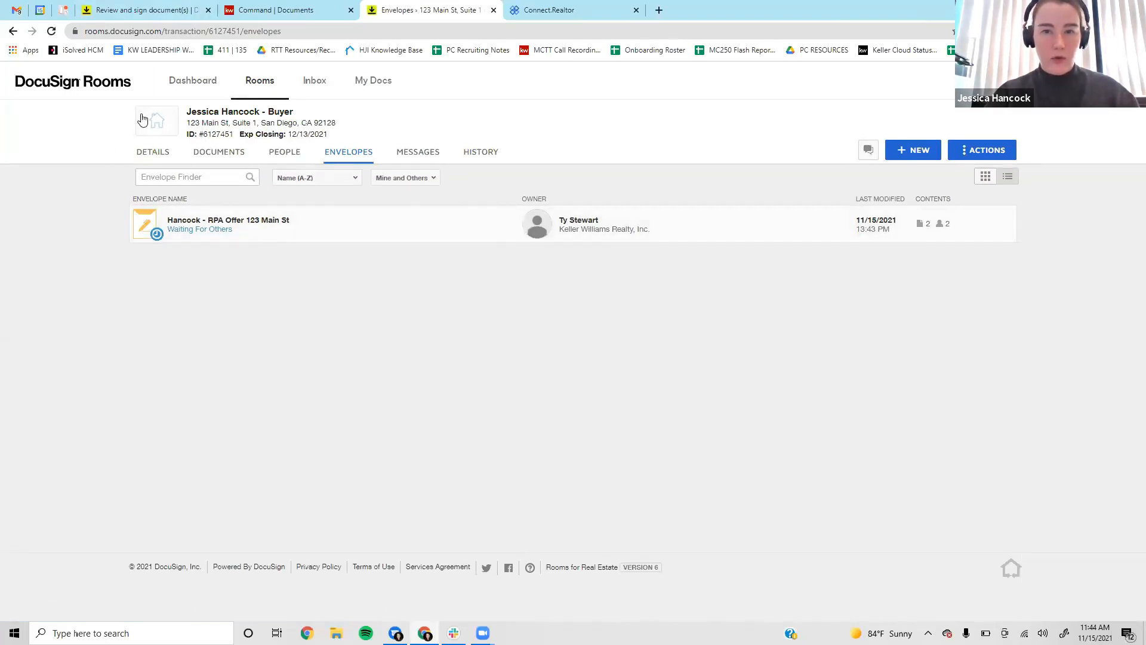
{"action": "left_click", "coordinate": [151, 8]}
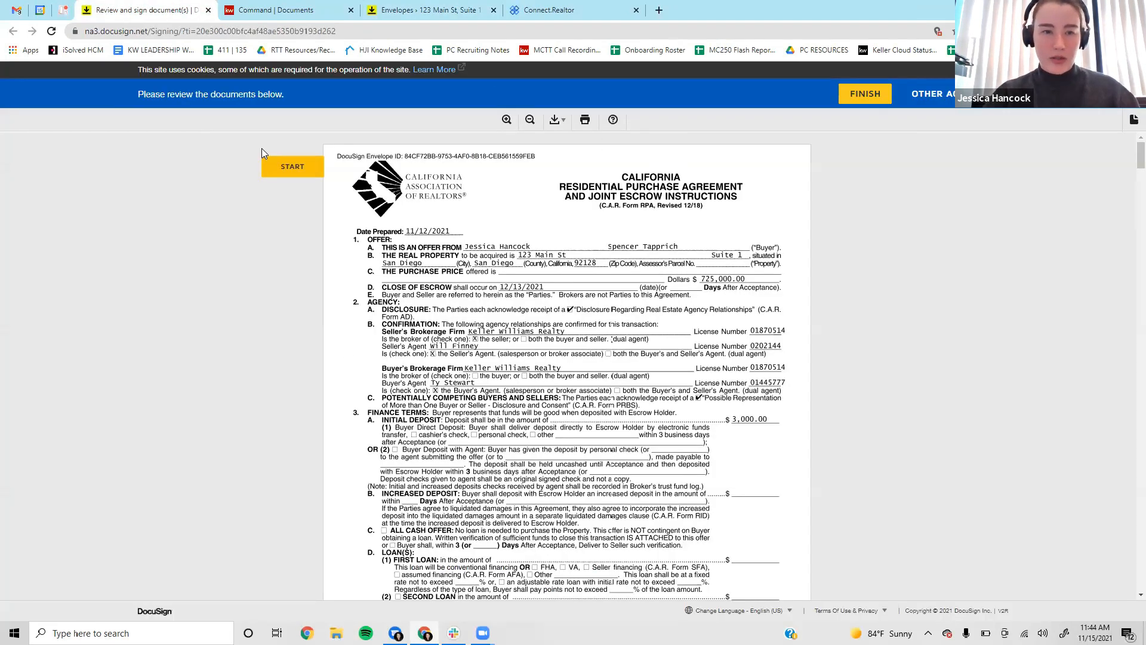
Apply initials through the documents and finish, dismissing the save error that follows.
{"action": "left_click", "coordinate": [288, 173]}
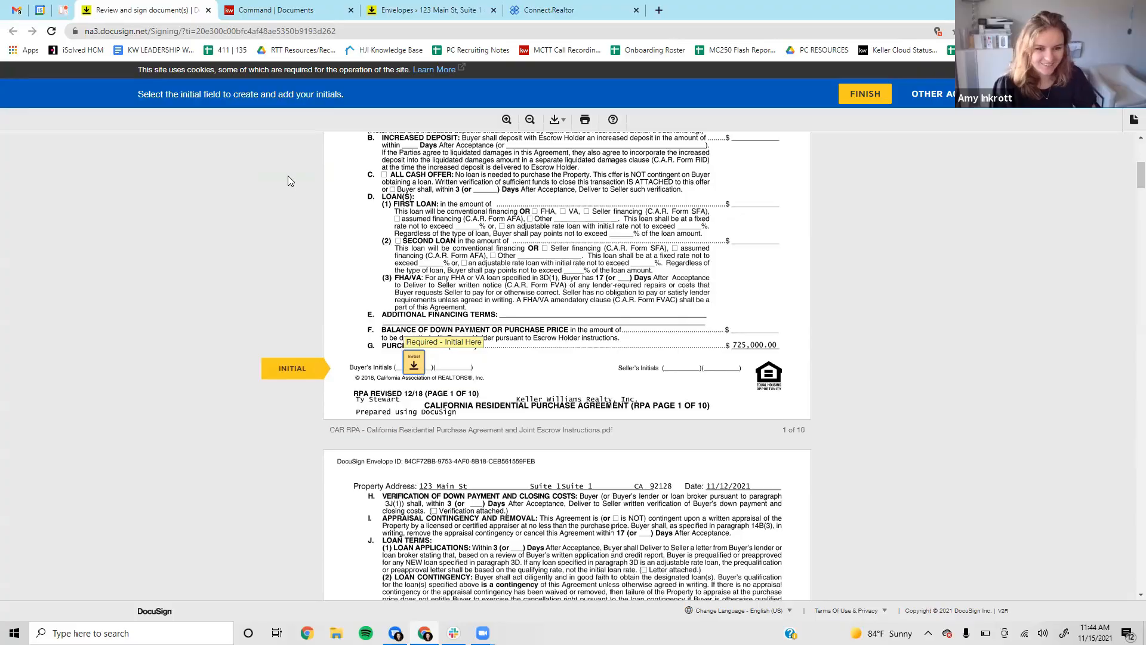
{"action": "scroll", "coordinate": [287, 176], "scroll_direction": "down", "scroll_amount": 20}
{"action": "scroll", "coordinate": [288, 181], "scroll_direction": "down", "scroll_amount": 20}
{"action": "scroll", "coordinate": [288, 181], "scroll_direction": "down", "scroll_amount": 12}
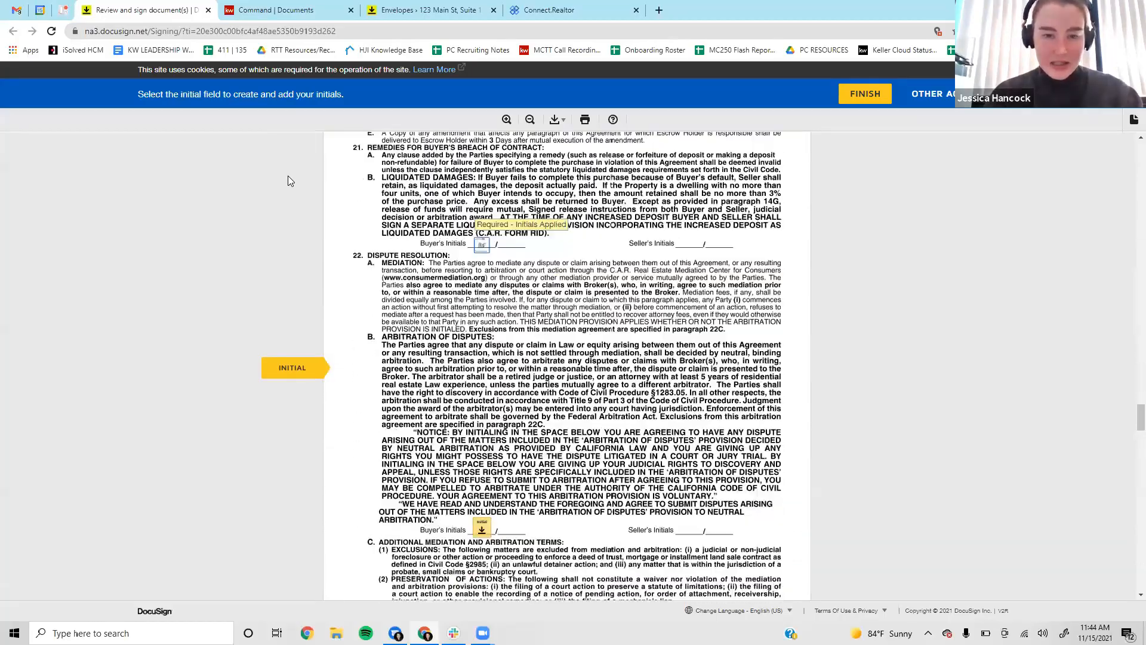
{"action": "scroll", "coordinate": [288, 181], "scroll_direction": "down", "scroll_amount": 20}
{"action": "scroll", "coordinate": [288, 181], "scroll_direction": "down", "scroll_amount": 20}
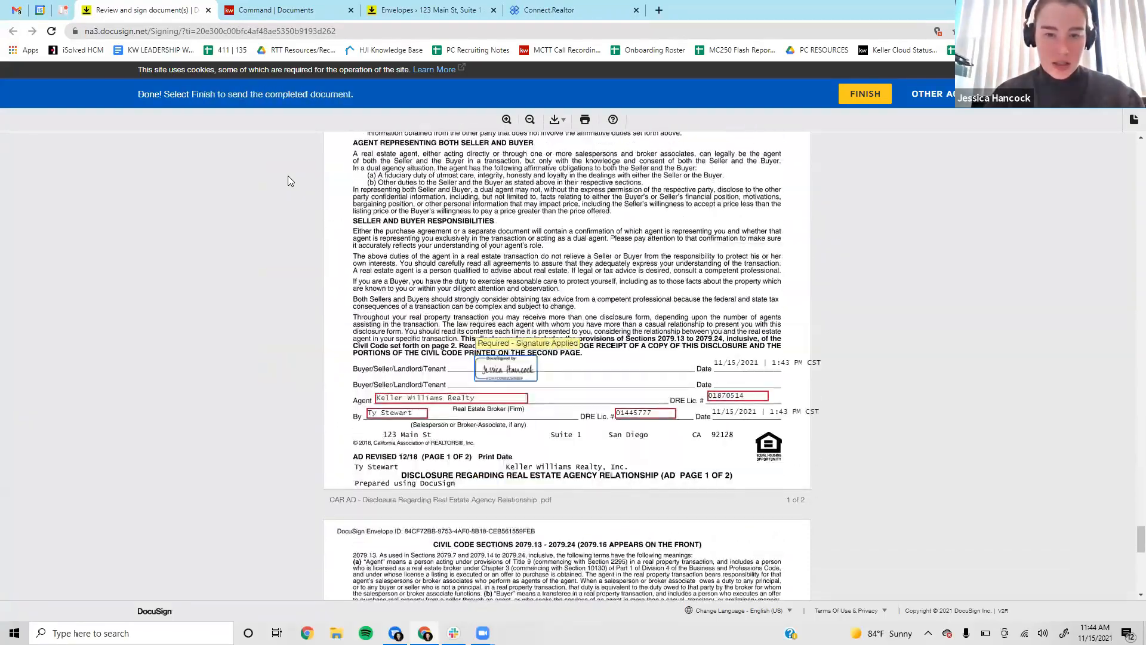
{"action": "left_click", "coordinate": [886, 94]}
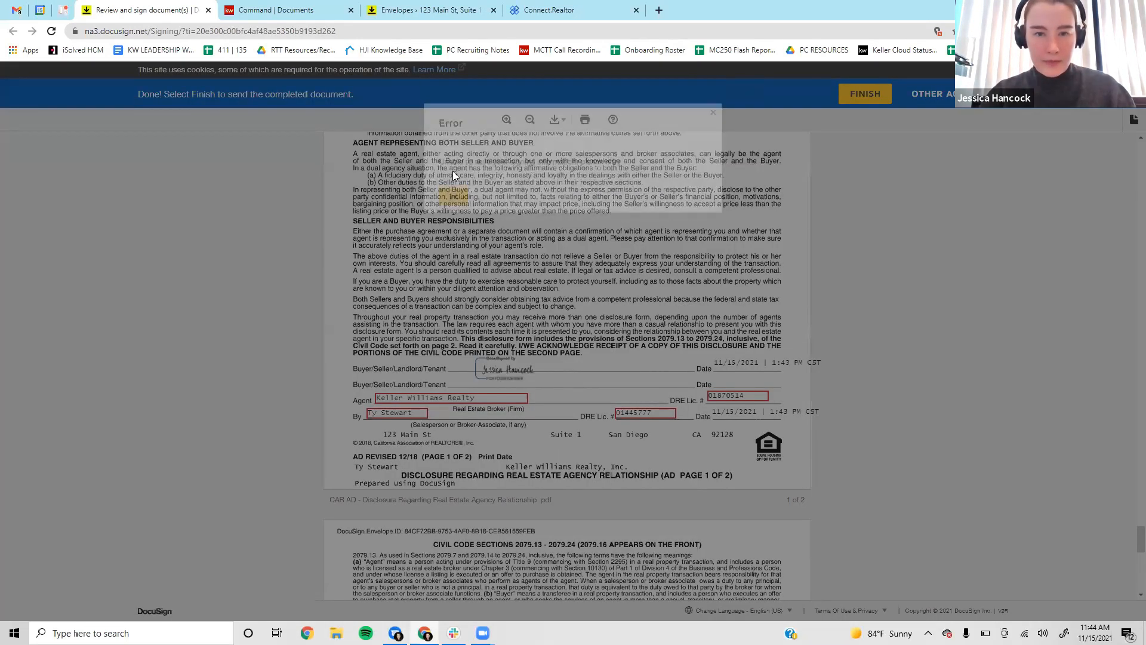
{"action": "left_click", "coordinate": [453, 175]}
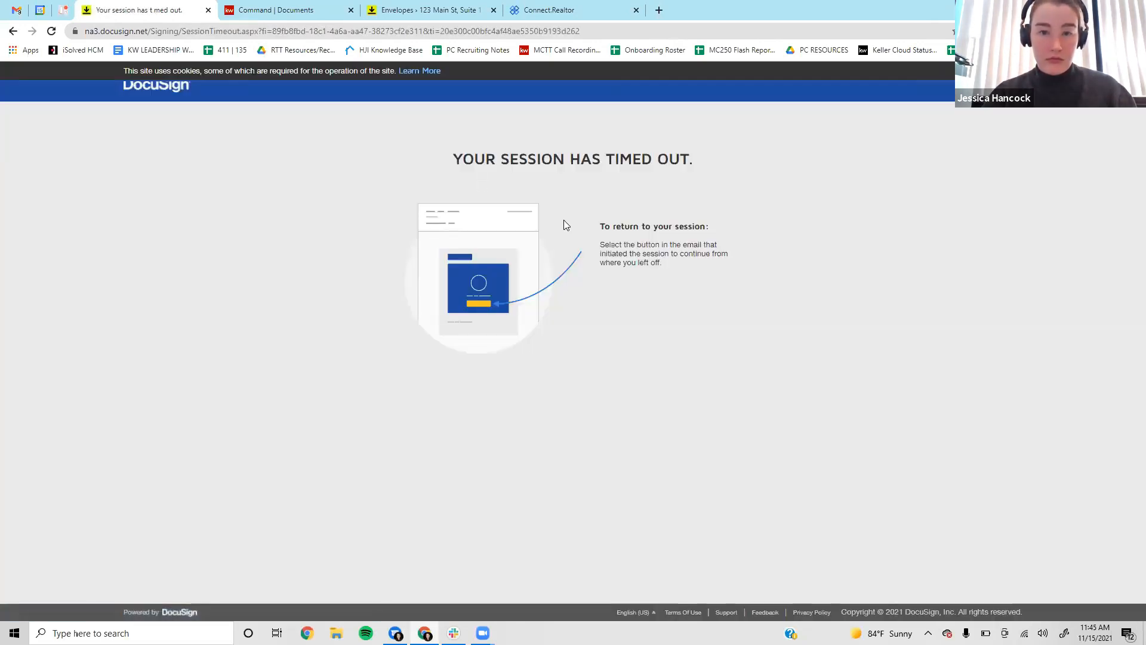
Close the timed-out page and relaunch signing from the newer DocuSign email's Review Documents link.
{"action": "left_click", "coordinate": [208, 10]}
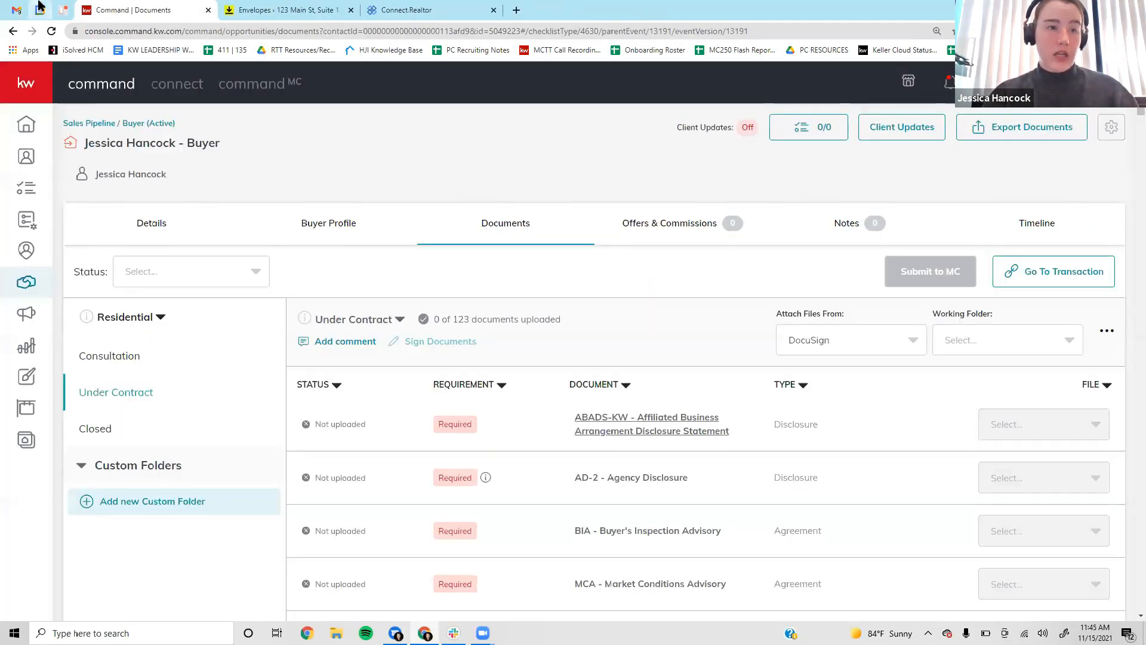
{"action": "left_click", "coordinate": [16, 10]}
{"action": "left_click", "coordinate": [661, 323]}
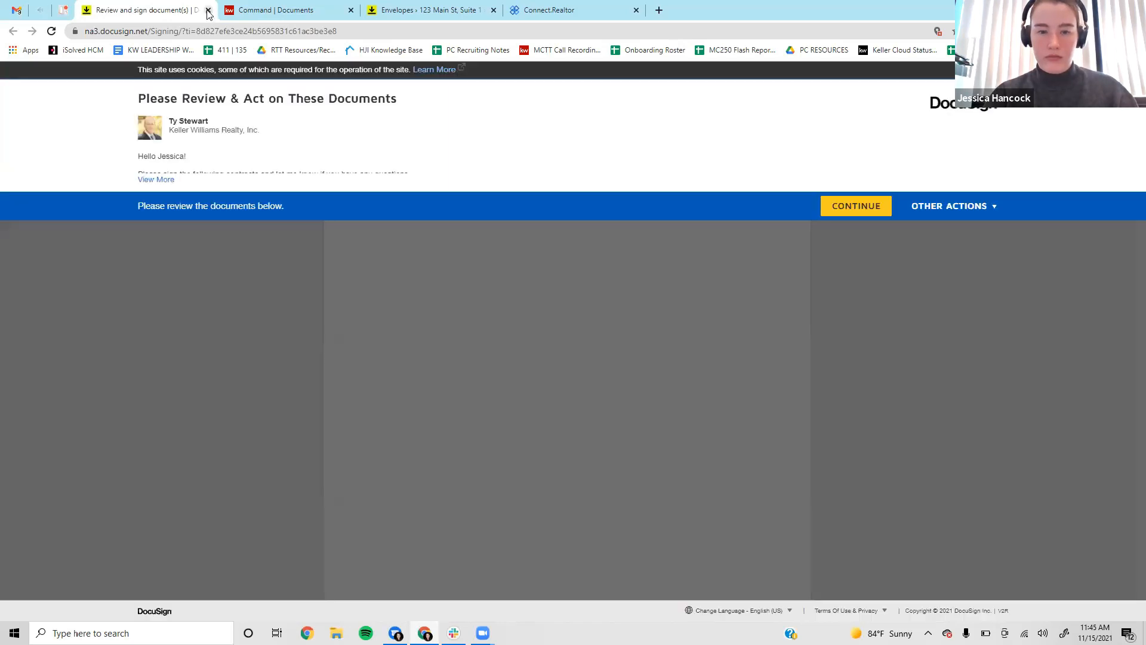
{"action": "left_click", "coordinate": [207, 10]}
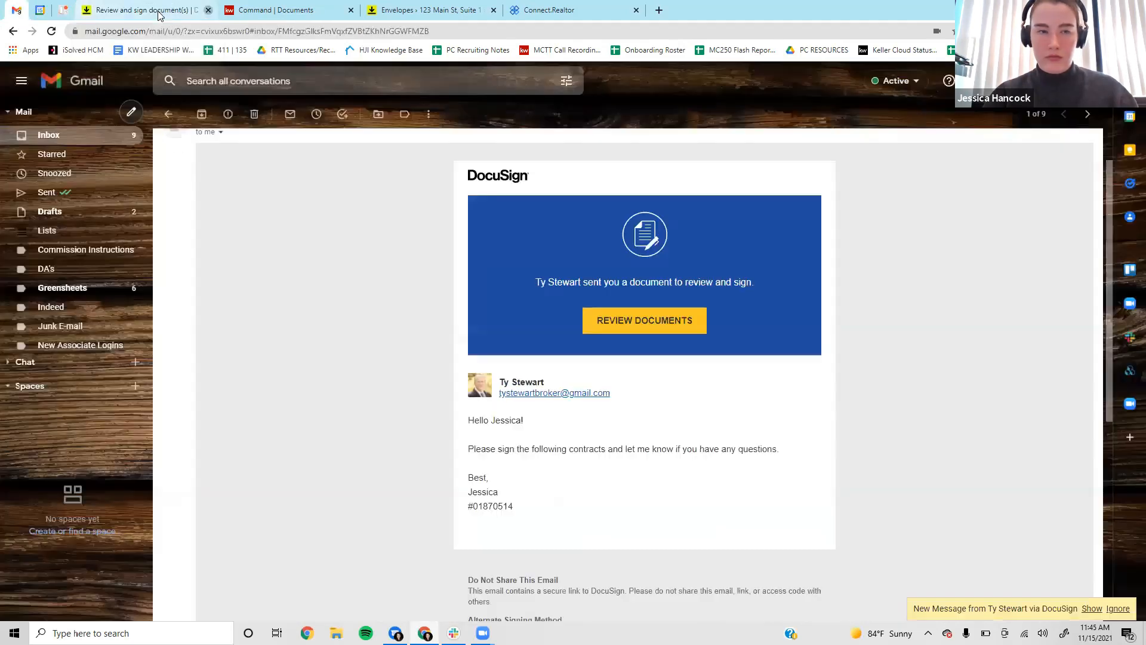
{"action": "left_click", "coordinate": [1091, 608]}
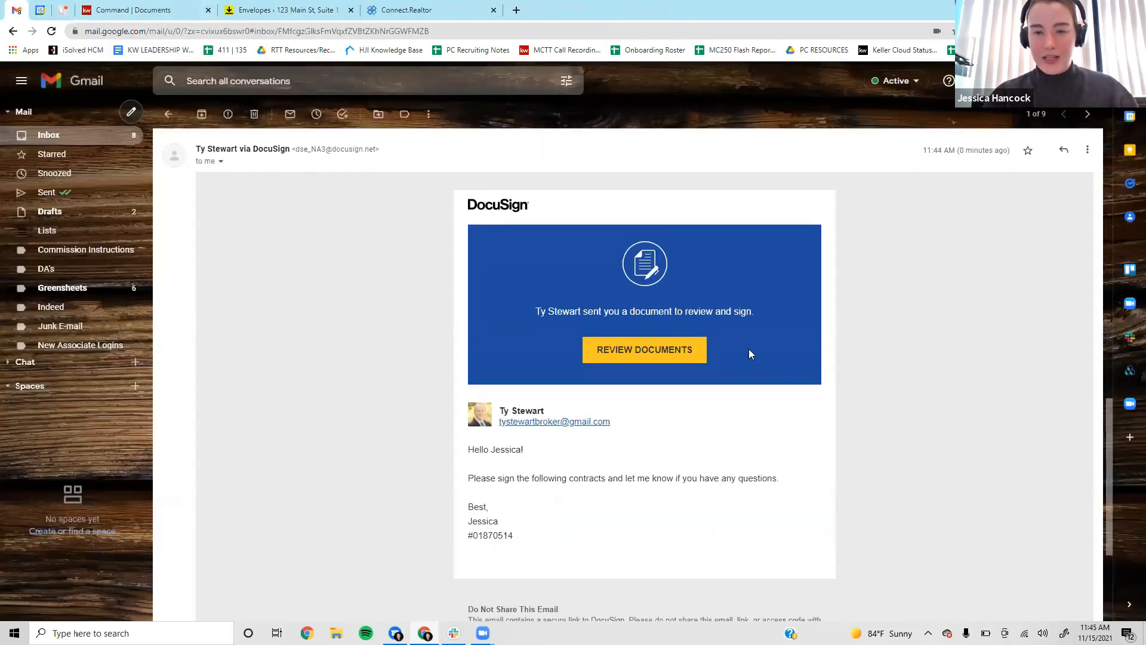
{"action": "scroll", "coordinate": [750, 351], "scroll_direction": "down", "scroll_amount": 5}
{"action": "scroll", "coordinate": [749, 351], "scroll_direction": "up", "scroll_amount": 5}
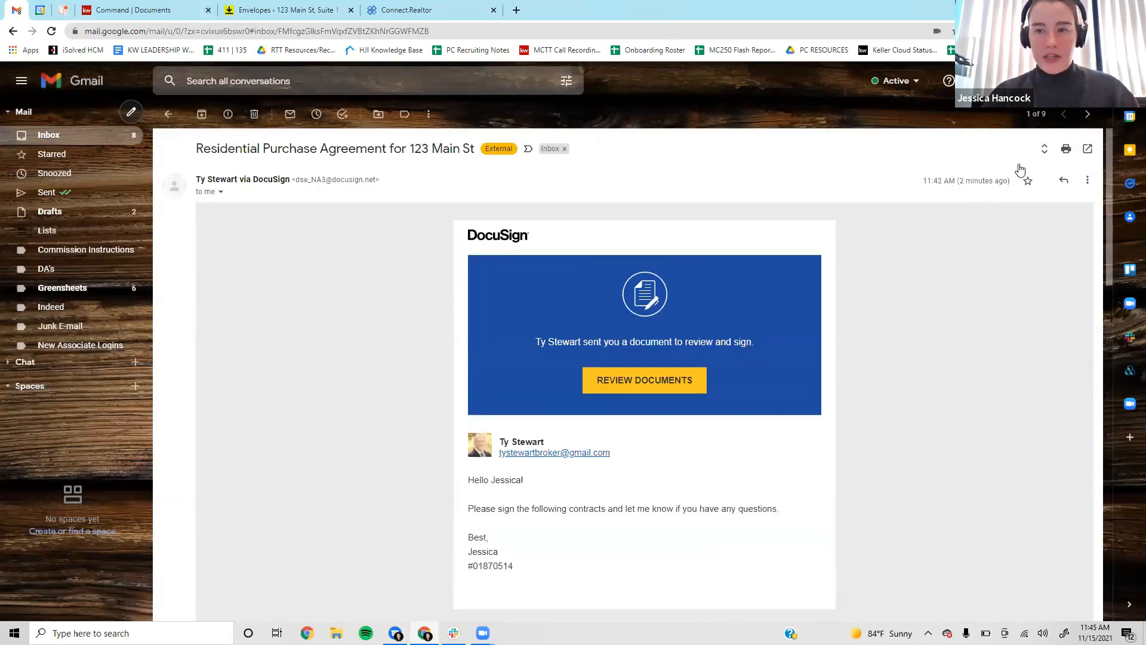
{"action": "left_click", "coordinate": [1045, 149]}
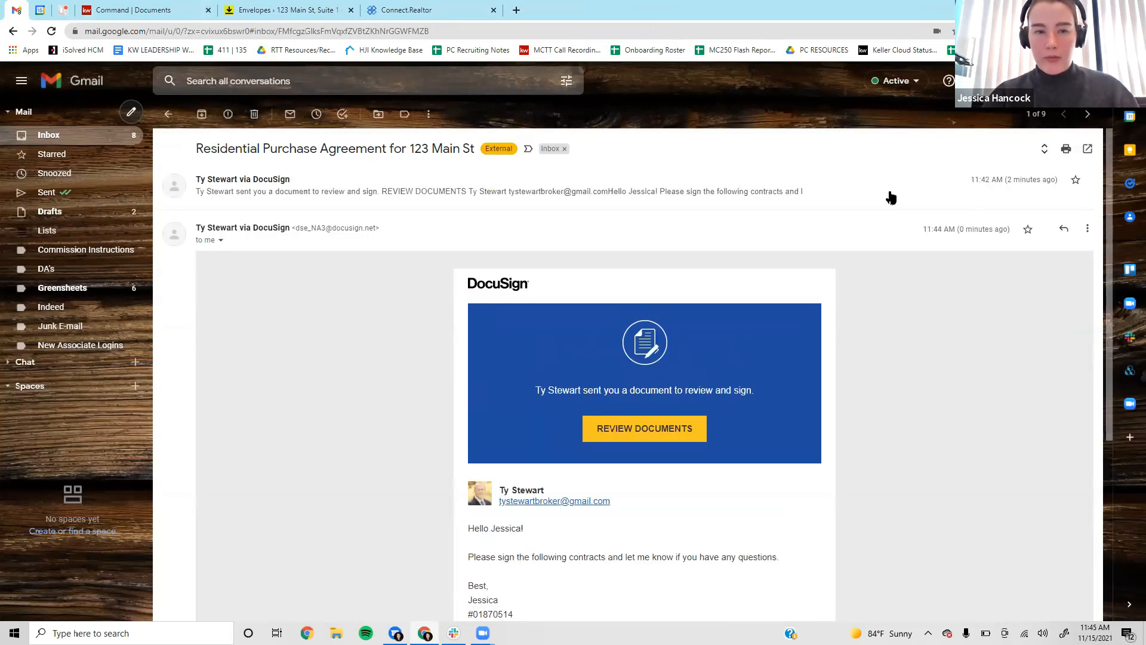
{"action": "scroll", "coordinate": [670, 304], "scroll_direction": "down", "scroll_amount": 3}
{"action": "left_click", "coordinate": [677, 261]}
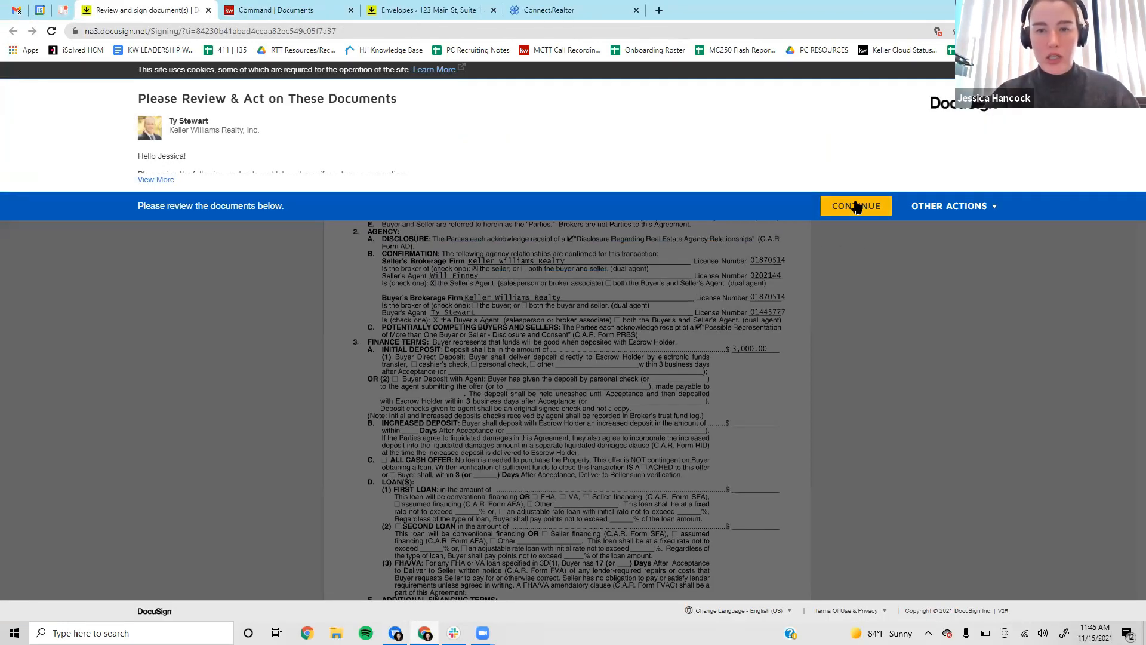
Continue into the RPA and AD, apply the buyer's initials and signature, and finish.
{"action": "left_click", "coordinate": [855, 205]}
{"action": "left_click", "coordinate": [299, 174]}
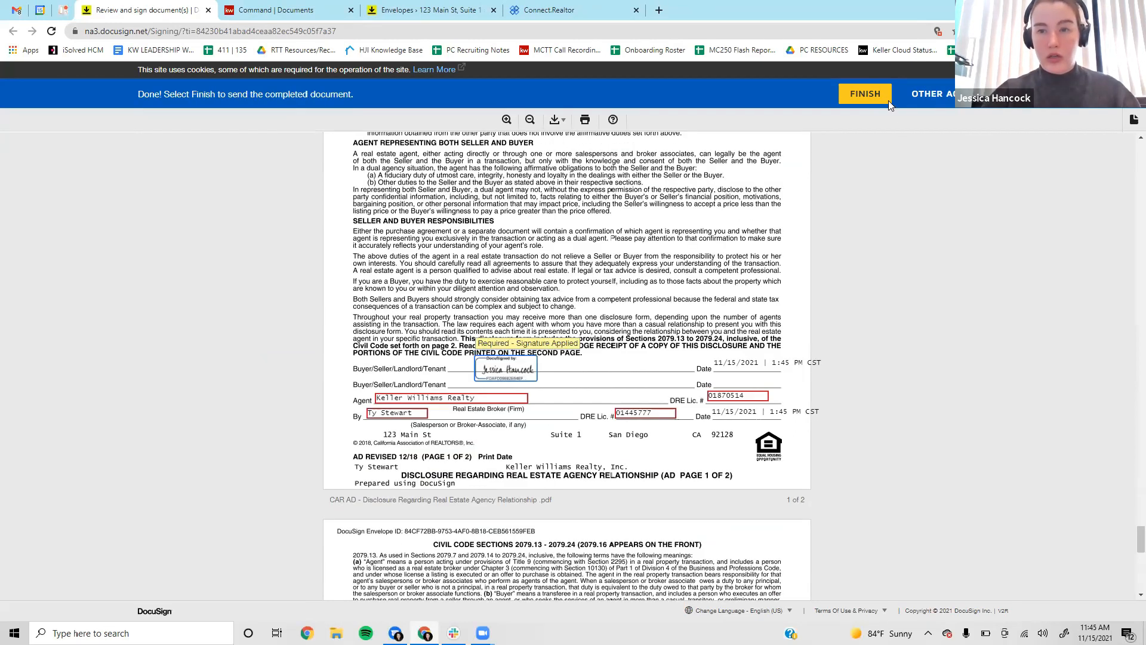
{"action": "left_click", "coordinate": [887, 101]}
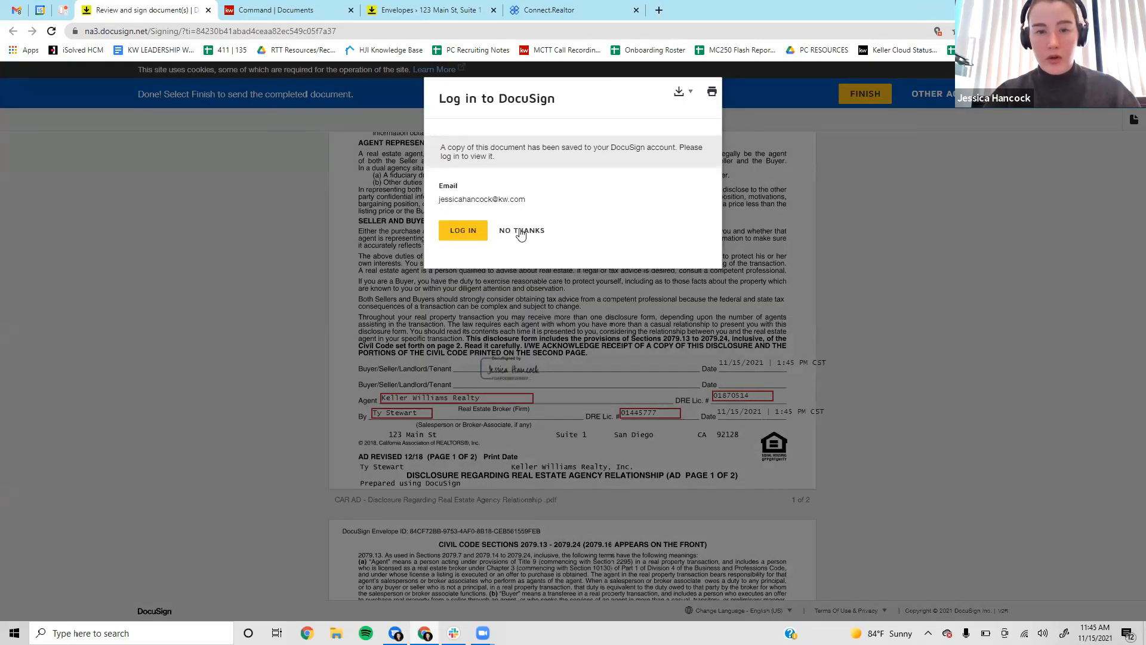
Skip account creation, refresh the room's envelope list to check the signed envelope, and open Documents.
{"action": "left_click", "coordinate": [521, 233]}
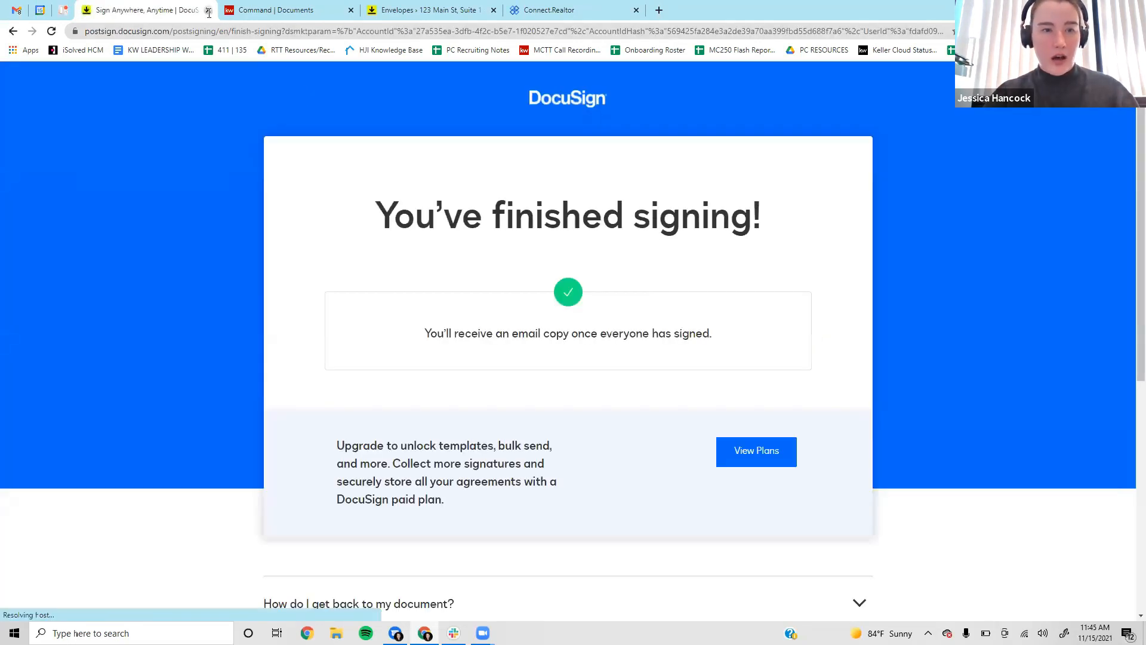
{"action": "left_click", "coordinate": [209, 11]}
{"action": "left_click", "coordinate": [286, 4]}
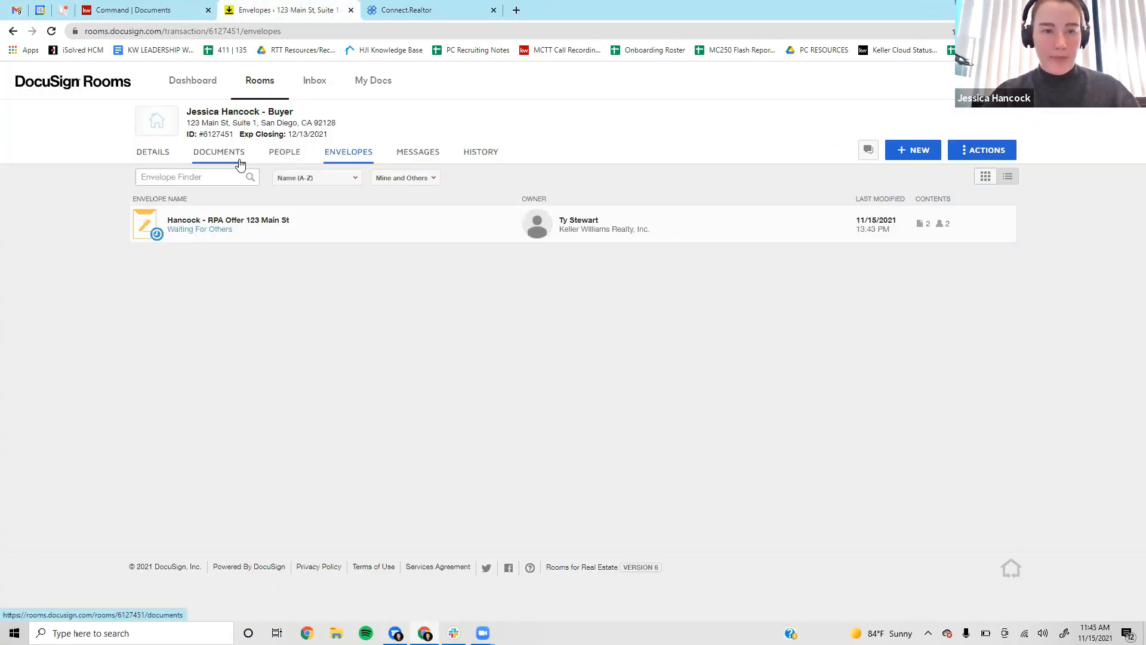
{"action": "left_click", "coordinate": [51, 31]}
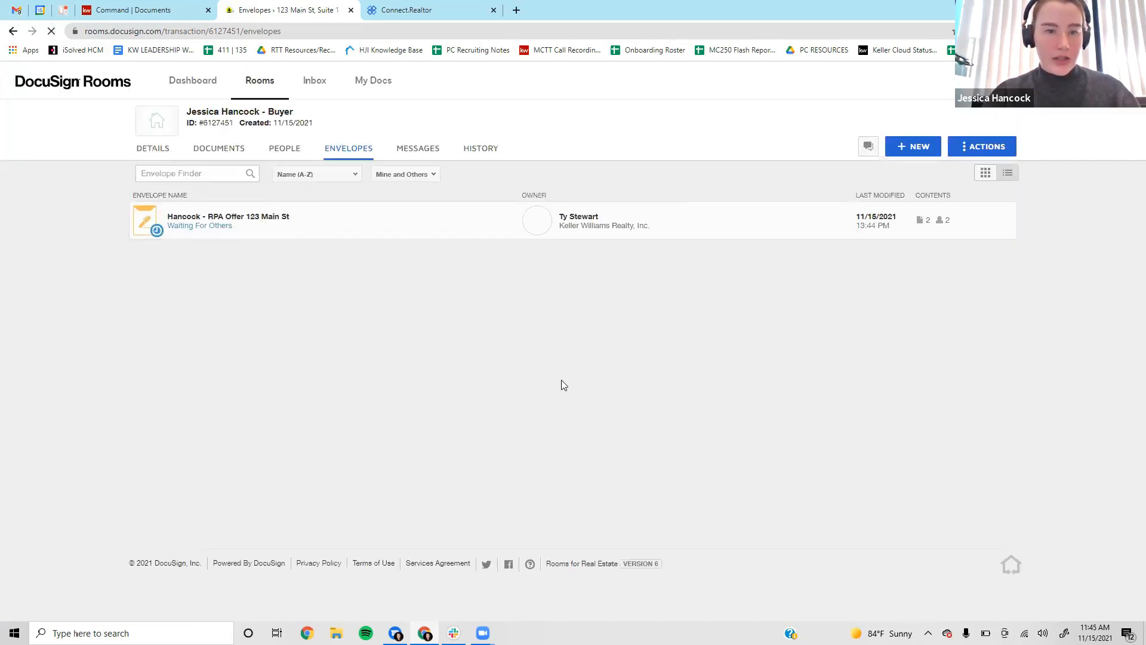
{"action": "left_click", "coordinate": [373, 226]}
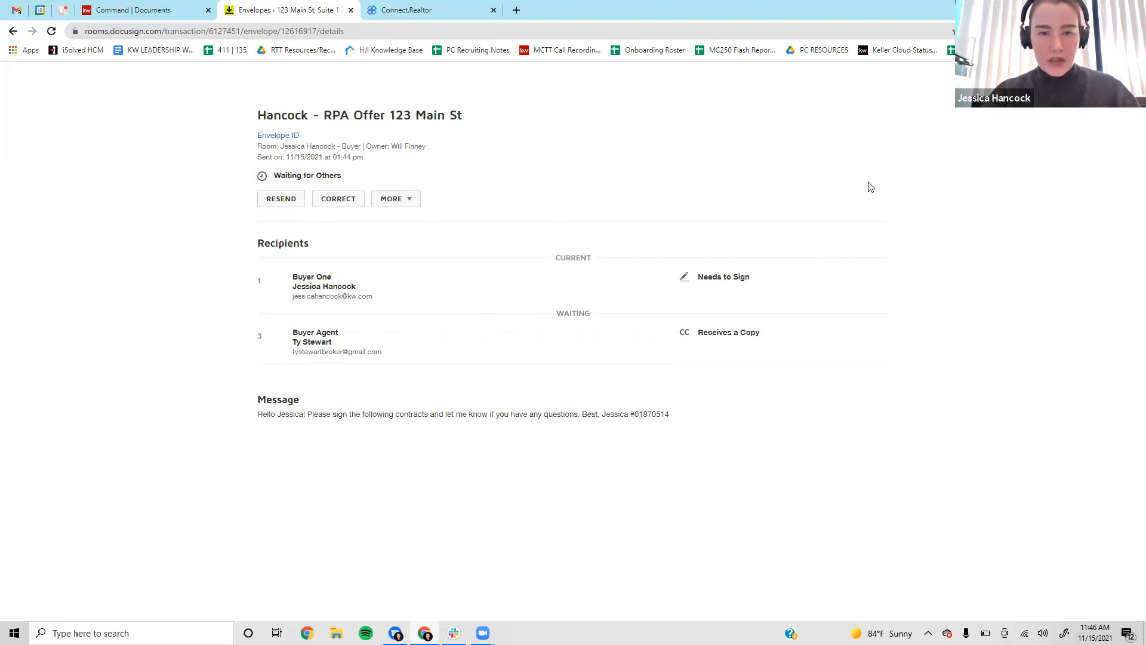
{"action": "left_click", "coordinate": [1118, 83]}
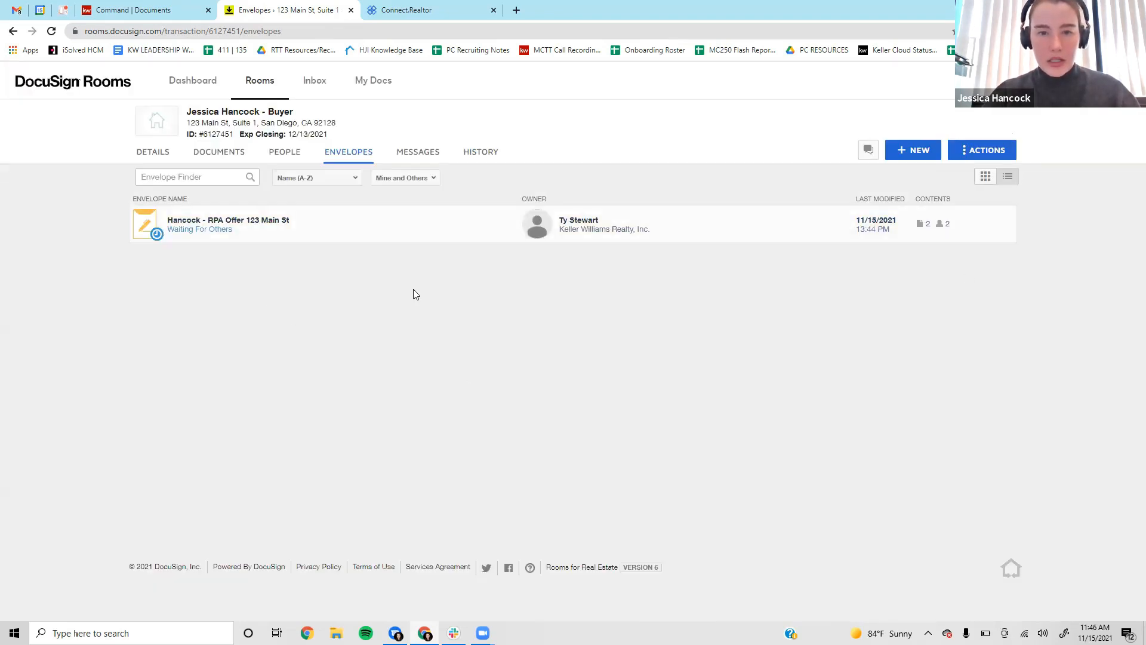
{"action": "left_click", "coordinate": [222, 160]}
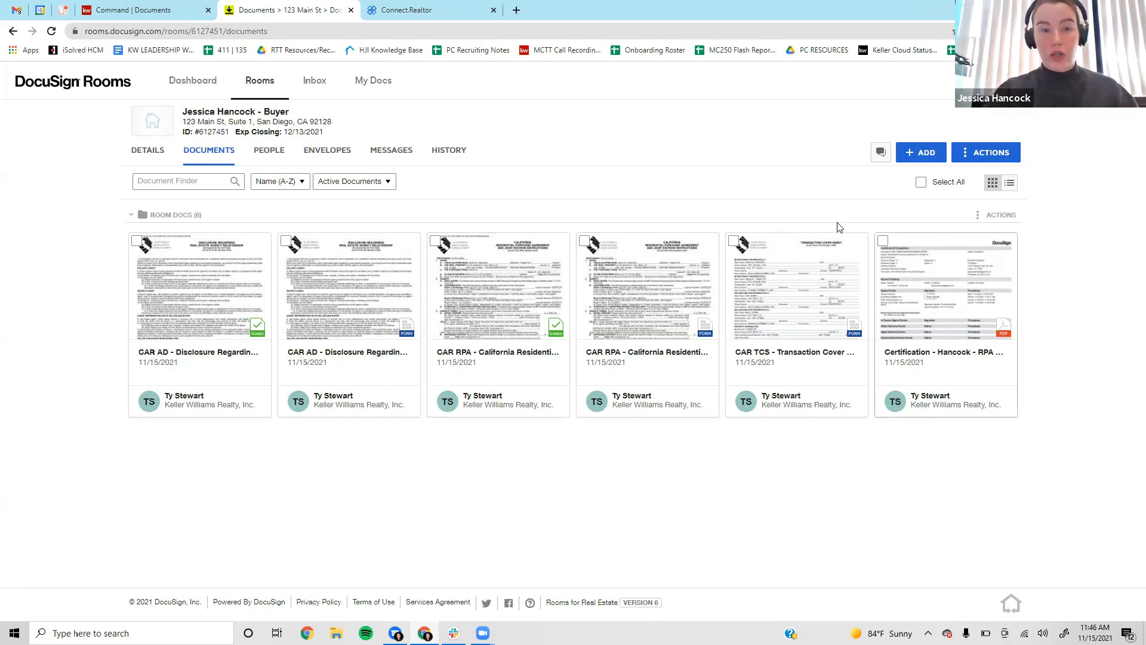
Add a new folder named 'Signed Contracts' to the room's documents.
{"action": "left_click", "coordinate": [922, 153]}
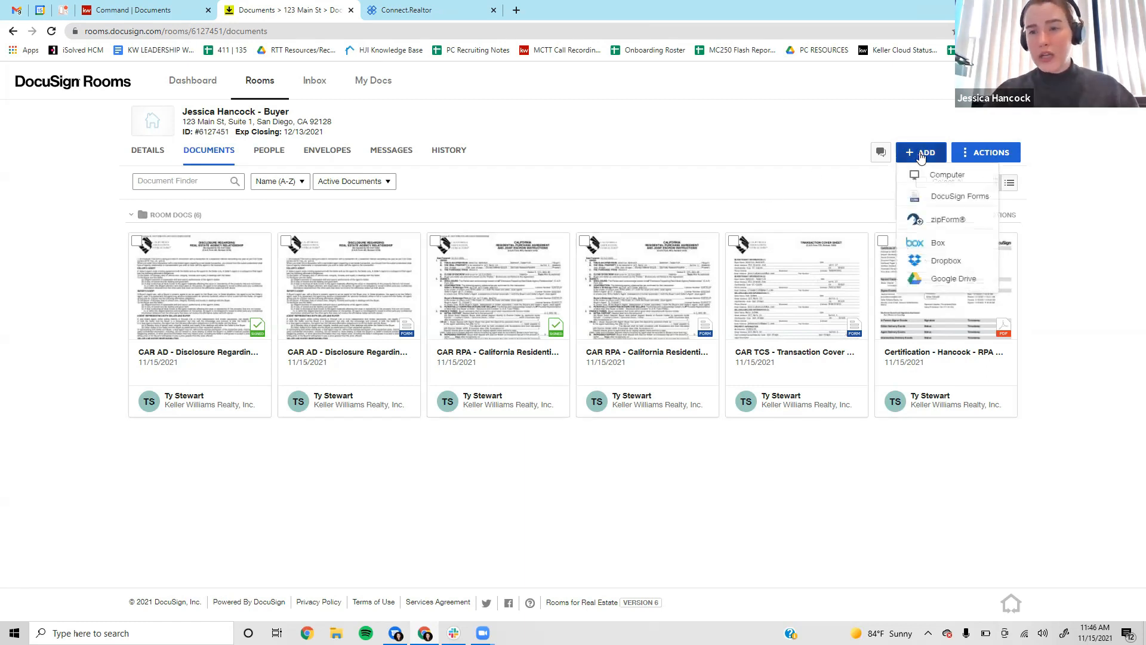
{"action": "left_click", "coordinate": [968, 154]}
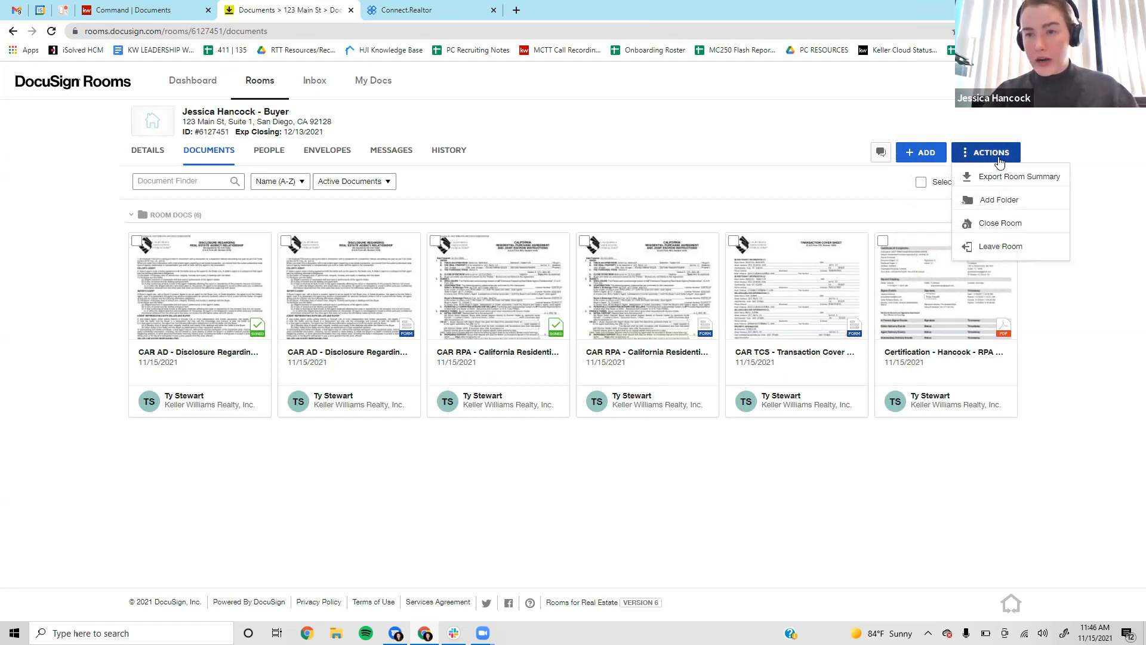
{"action": "left_click", "coordinate": [1010, 202]}
{"action": "left_click", "coordinate": [536, 167]}
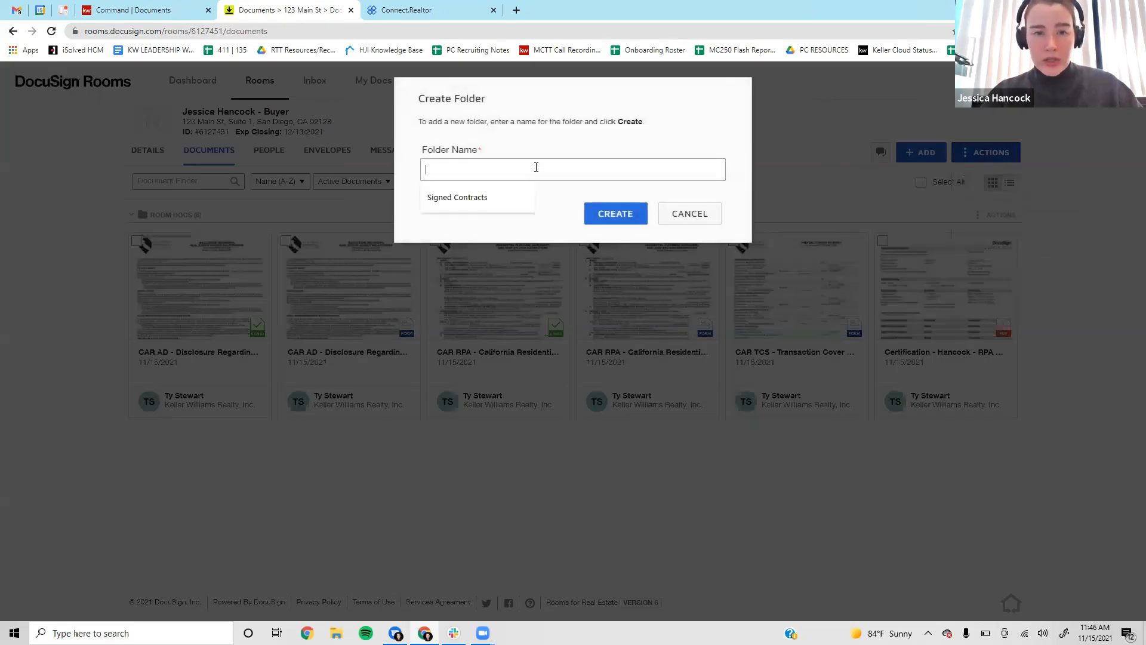
{"action": "type", "text": "Sgnt"}
{"action": "key", "text": "BackSpace"}
{"action": "key", "text": "BackSpace"}
{"action": "key", "text": "BackSpace"}
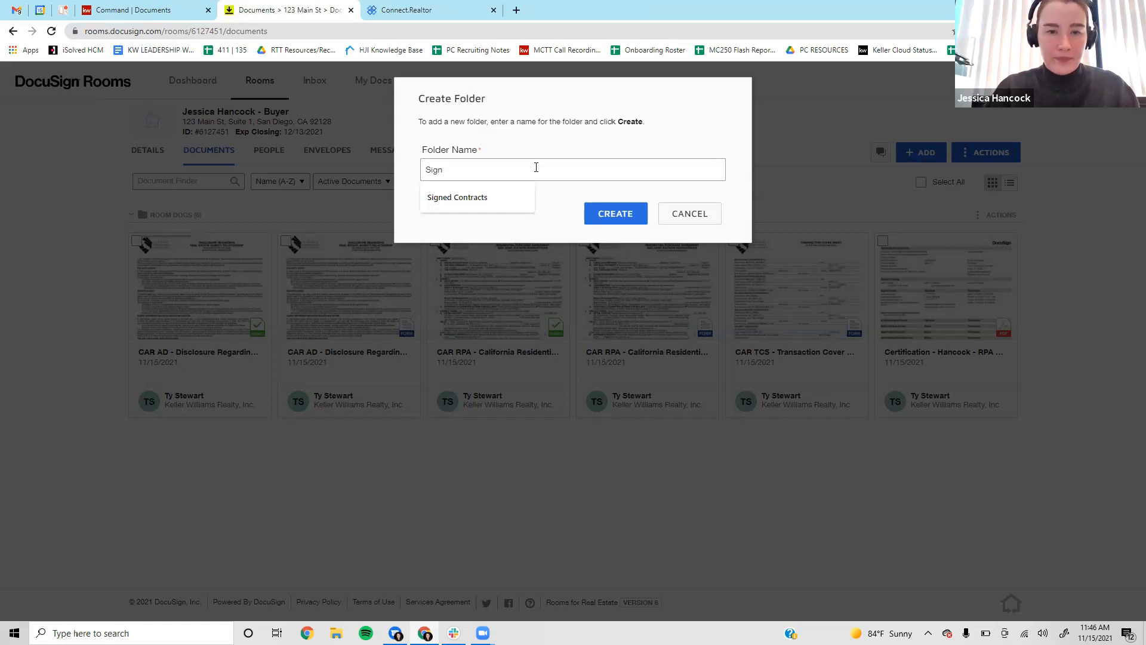
{"action": "key", "text": "Down"}
{"action": "key", "text": "Return"}
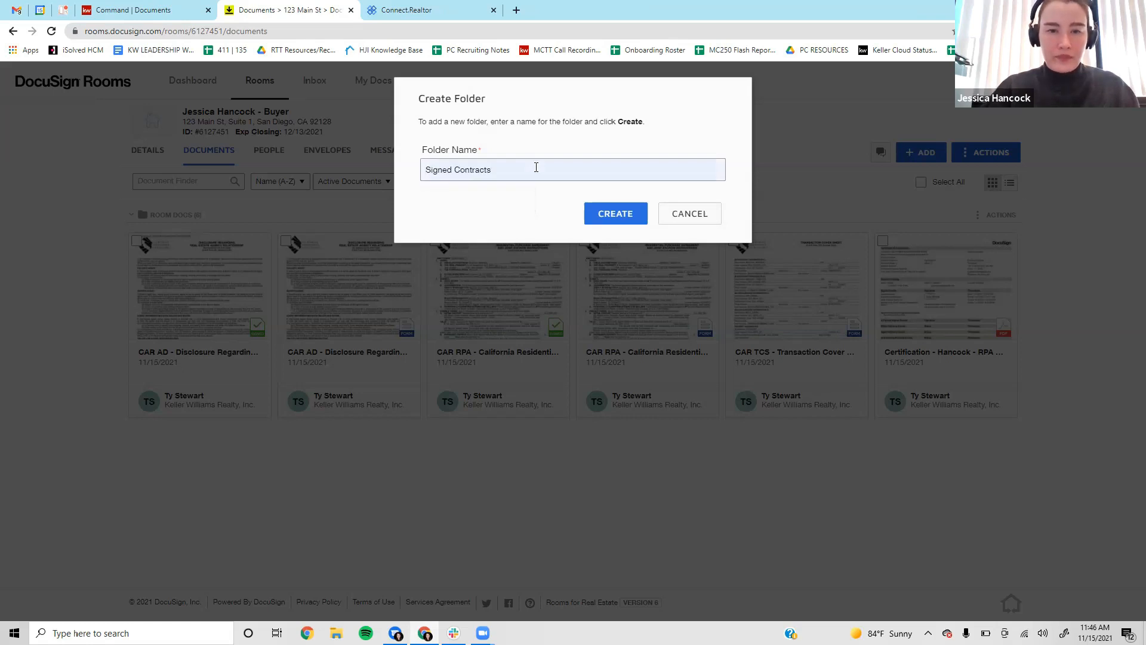
{"action": "left_click", "coordinate": [621, 215]}
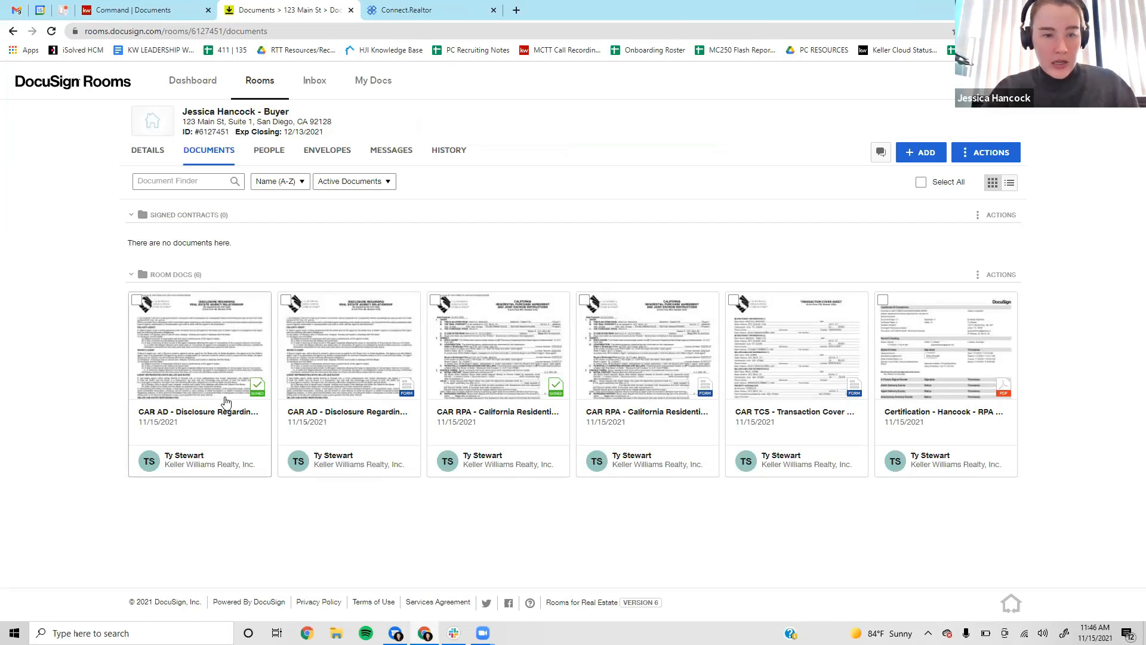
Move the signed CAR AD, signed CAR RPA and Hancock certification into Signed Contracts.
{"action": "left_click_drag", "start_coordinate": [201, 366], "coordinate": [274, 241]}
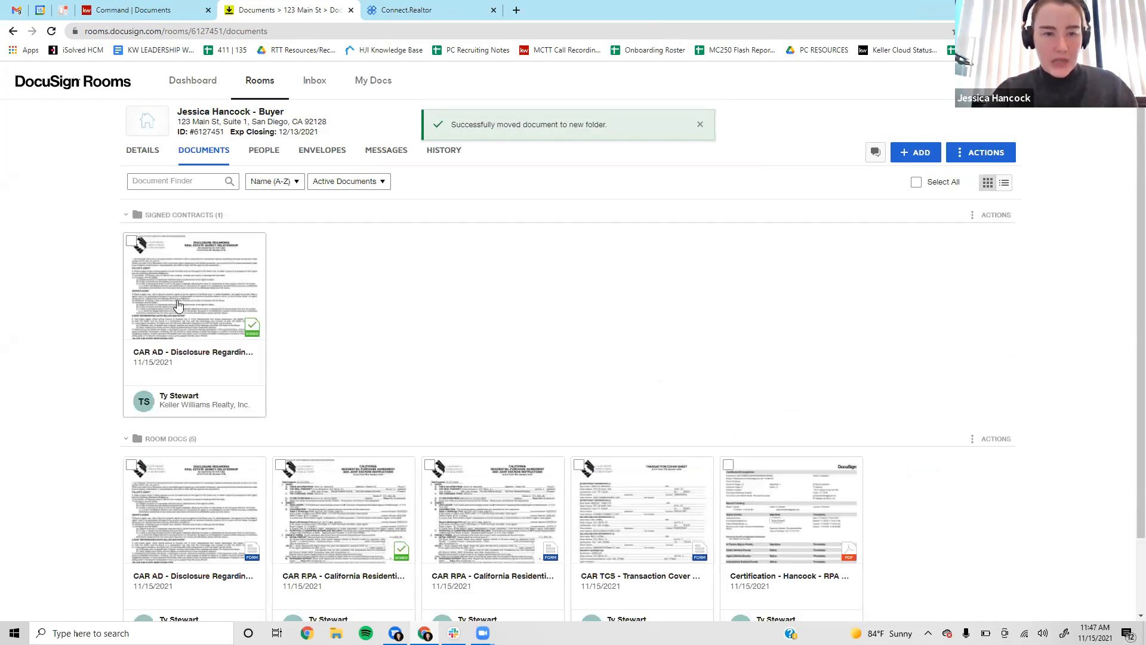
{"action": "left_click_drag", "start_coordinate": [356, 493], "coordinate": [338, 287]}
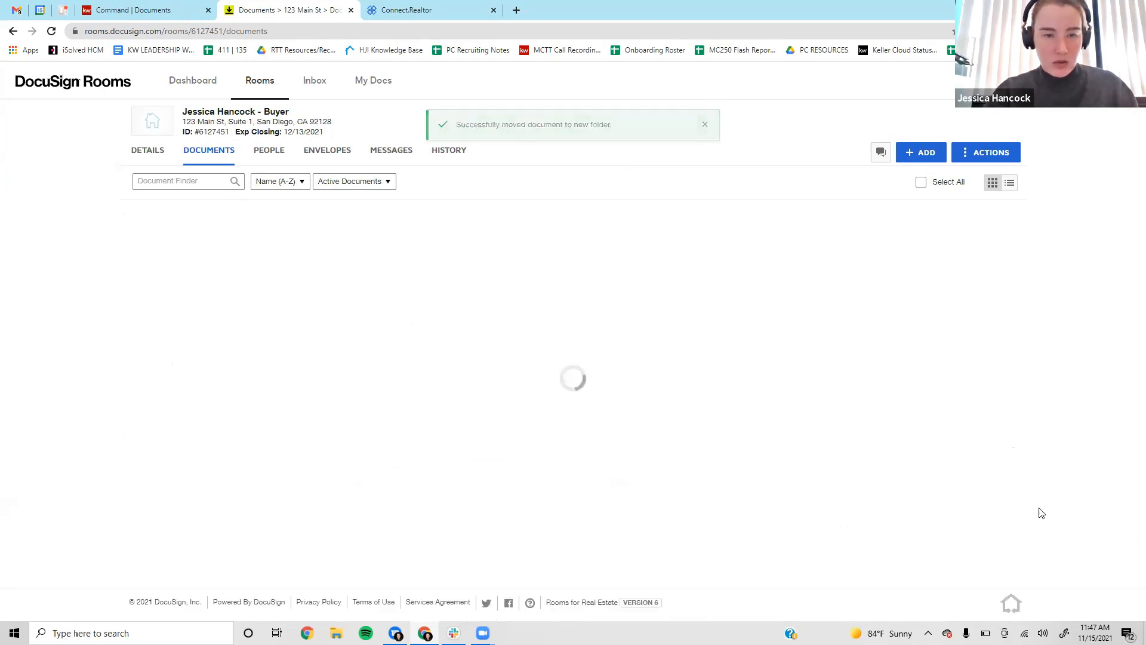
{"action": "scroll", "coordinate": [718, 364], "scroll_direction": "down", "scroll_amount": 2}
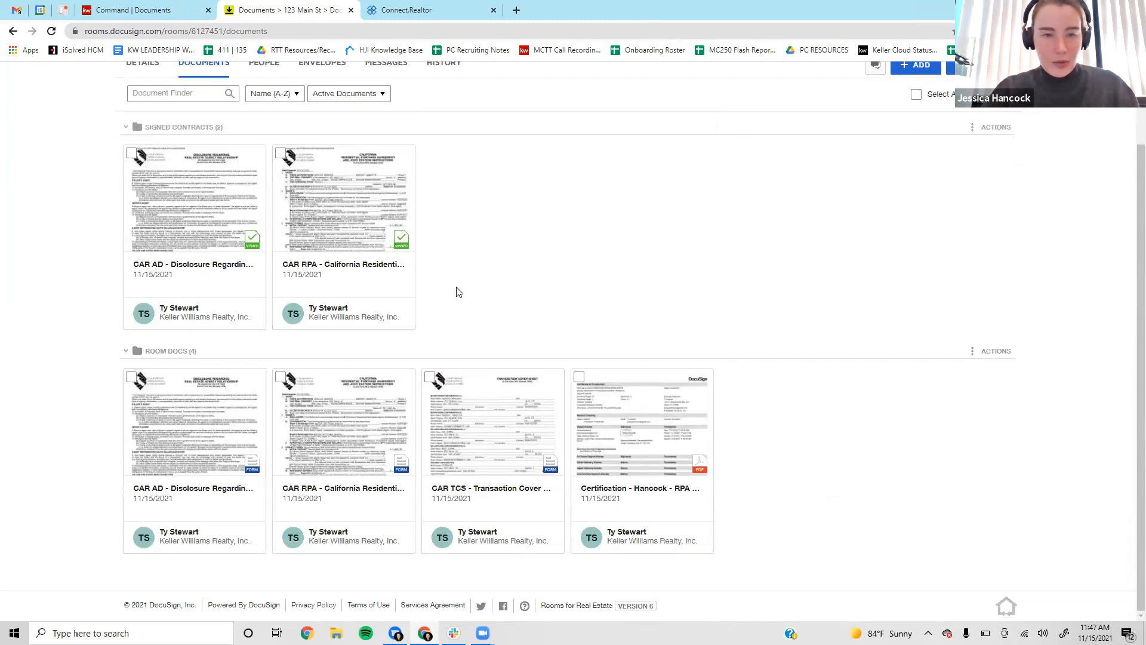
{"action": "scroll", "coordinate": [455, 289], "scroll_direction": "up", "scroll_amount": 1}
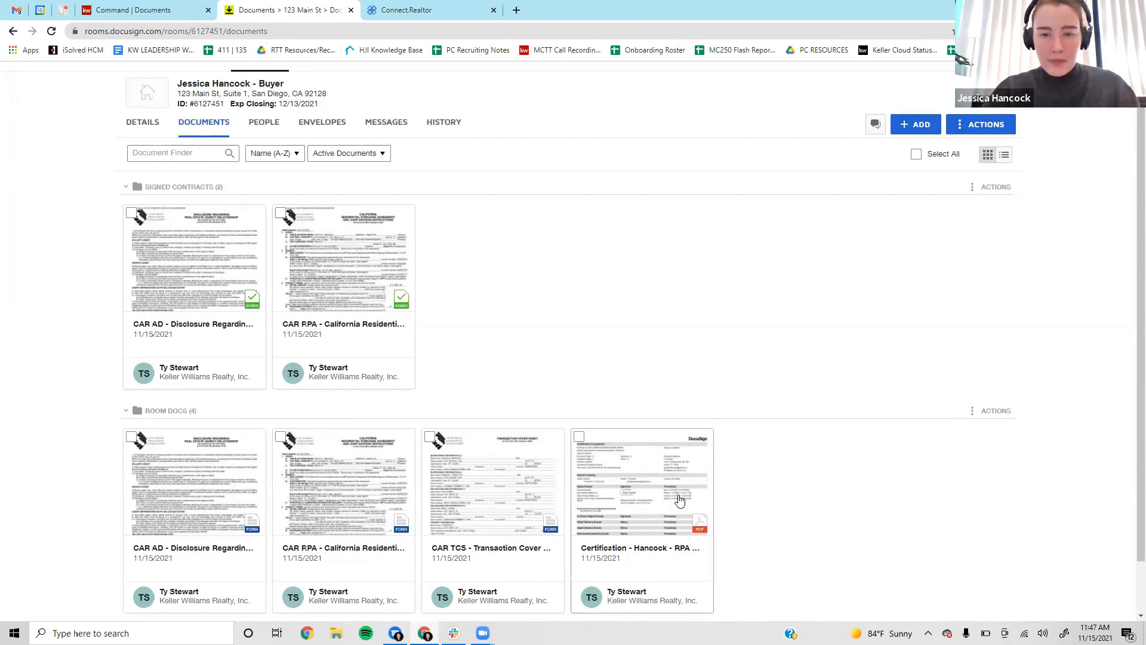
{"action": "left_click_drag", "start_coordinate": [679, 515], "coordinate": [537, 281]}
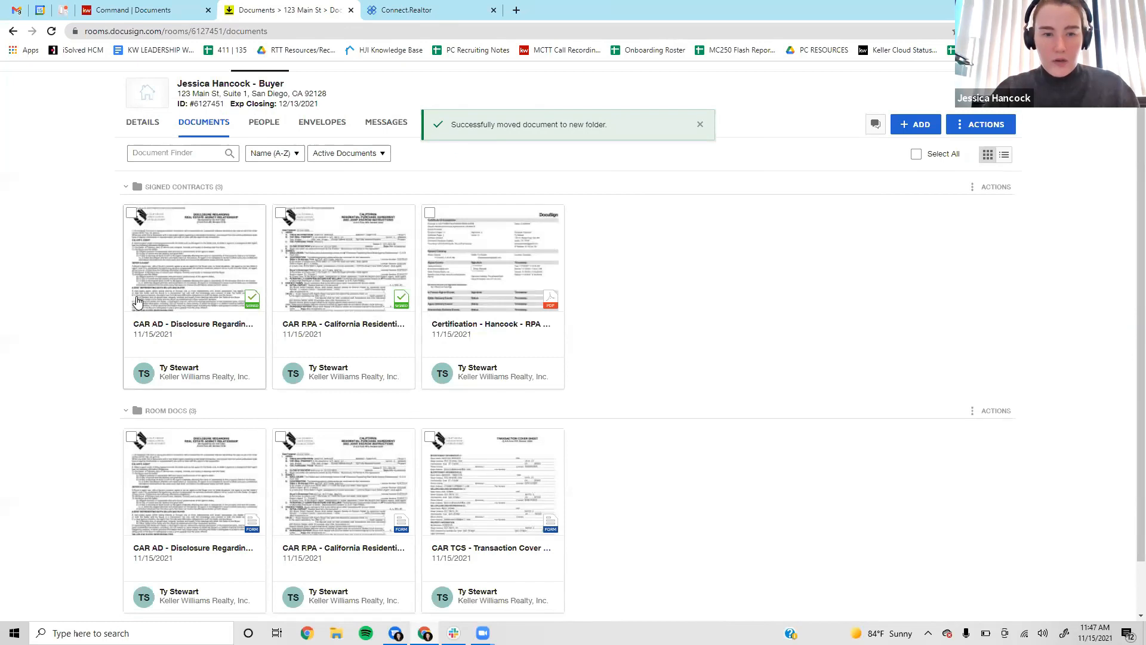
{"action": "scroll", "coordinate": [686, 321], "scroll_direction": "down", "scroll_amount": 1}
{"action": "scroll", "coordinate": [597, 324], "scroll_direction": "up", "scroll_amount": 2}
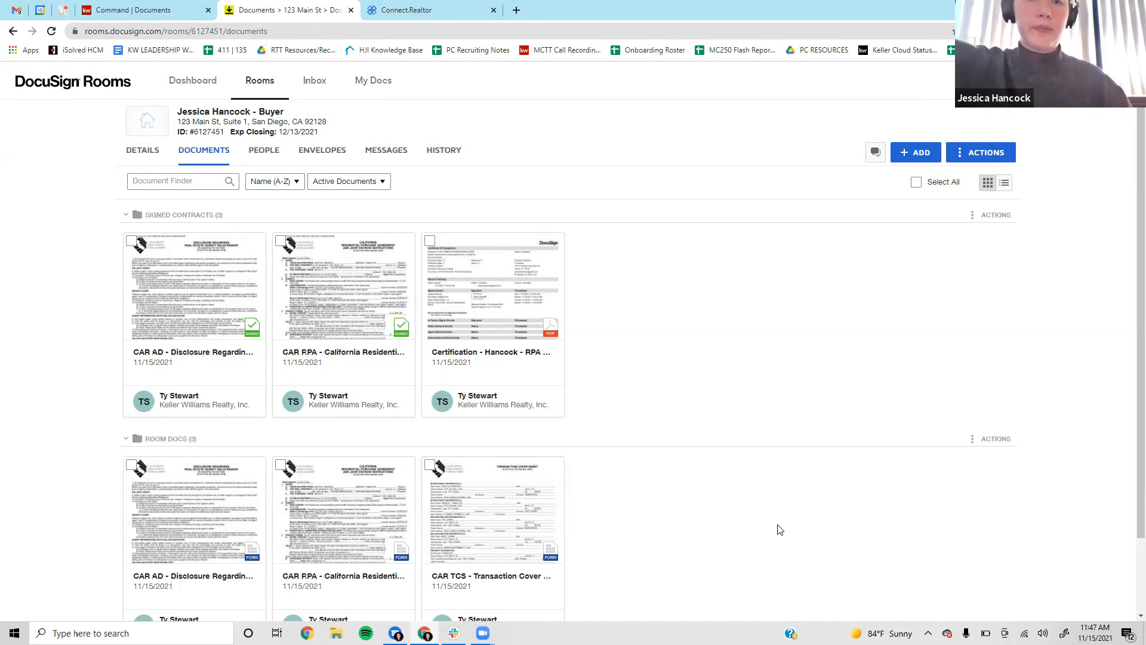
{"action": "scroll", "coordinate": [681, 266], "scroll_direction": "down", "scroll_amount": 2}
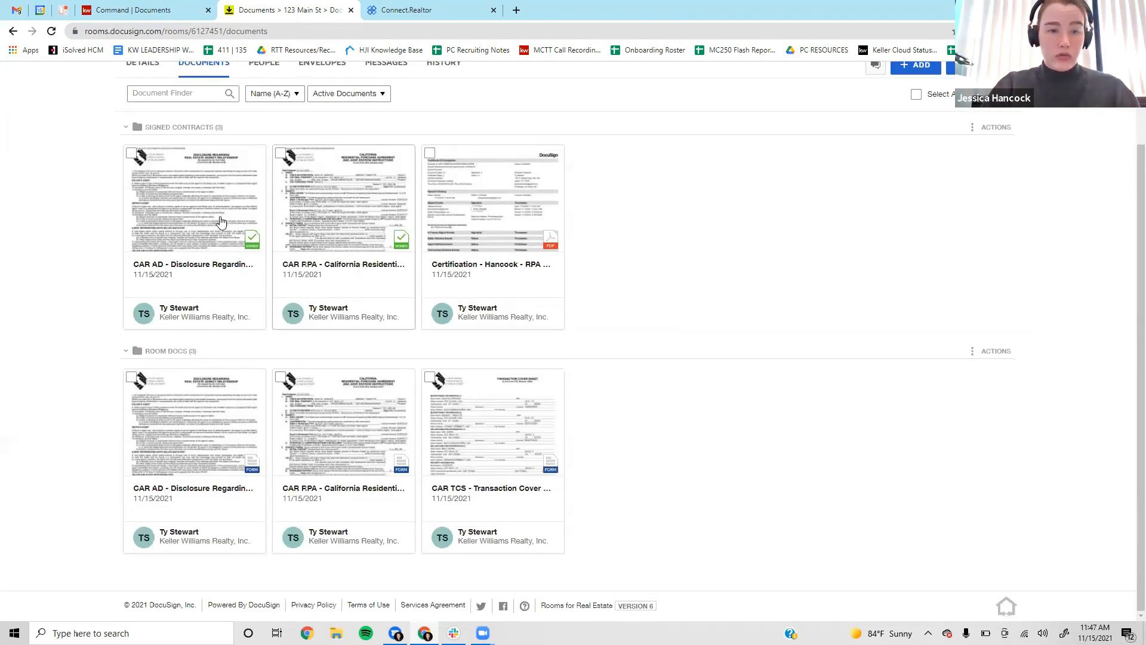
{"action": "scroll", "coordinate": [711, 373], "scroll_direction": "up", "scroll_amount": 2}
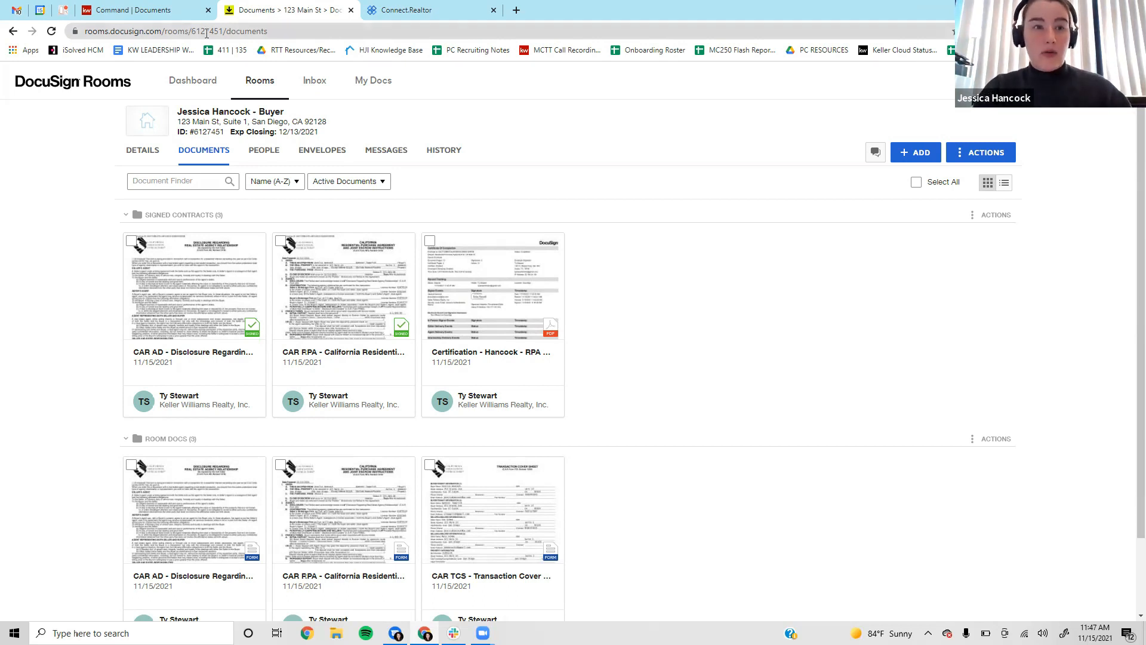
{"action": "left_click", "coordinate": [137, 7]}
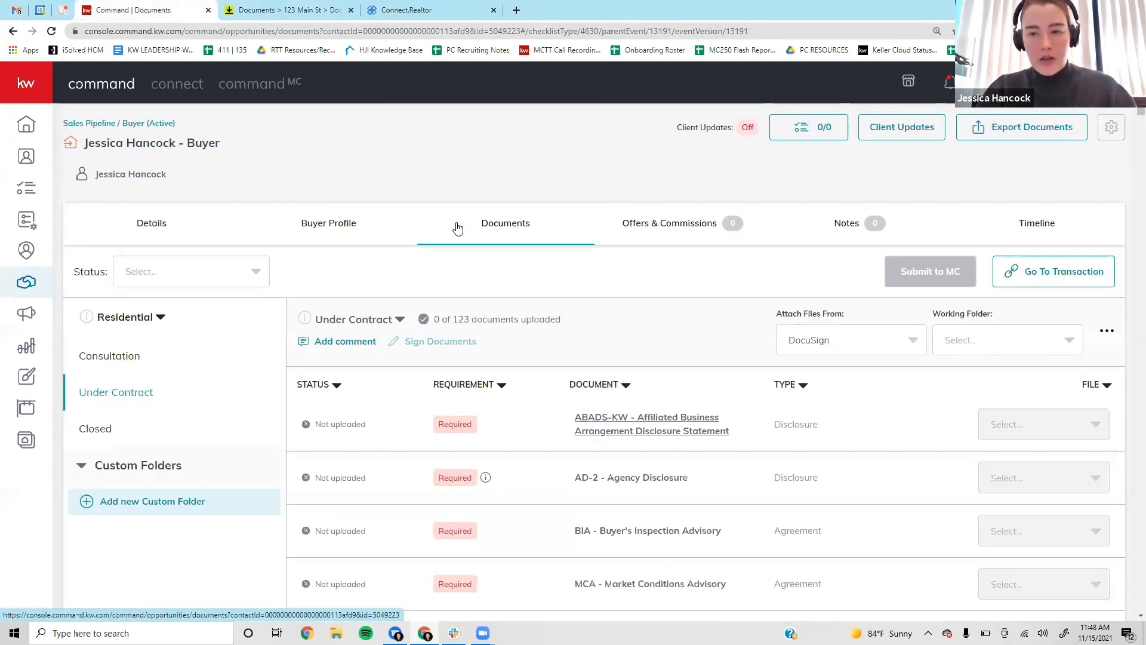
Keep Attach Files From on DocuSign and set the Working Folder to Signed Contracts.
{"action": "scroll", "coordinate": [457, 227], "scroll_direction": "down", "scroll_amount": 2}
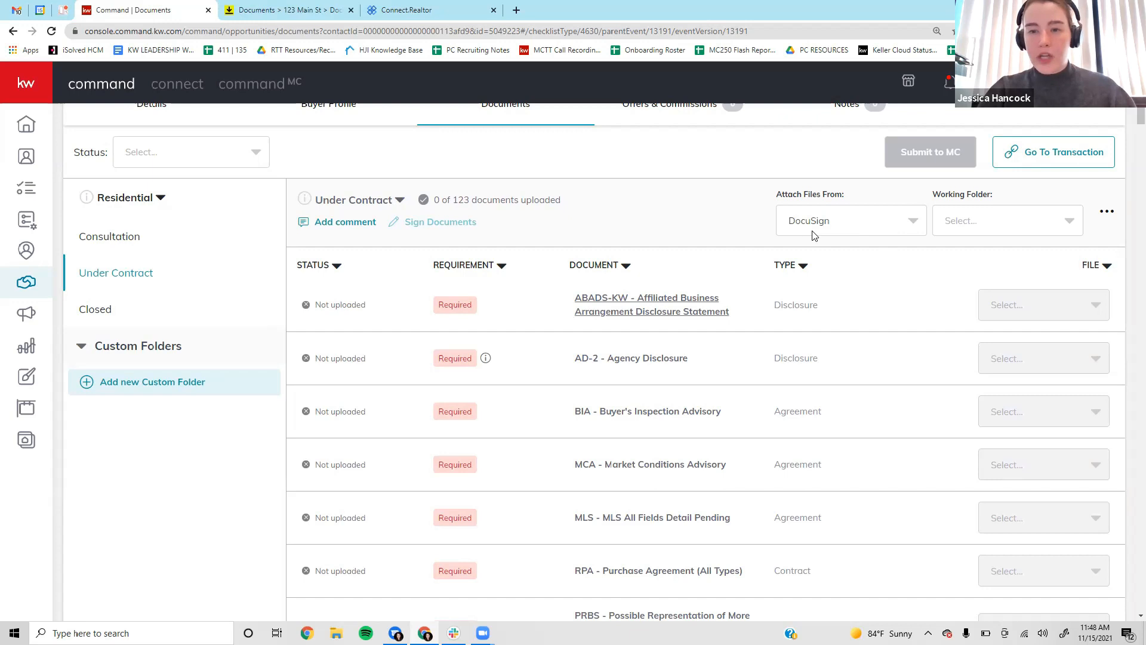
{"action": "left_click", "coordinate": [825, 221]}
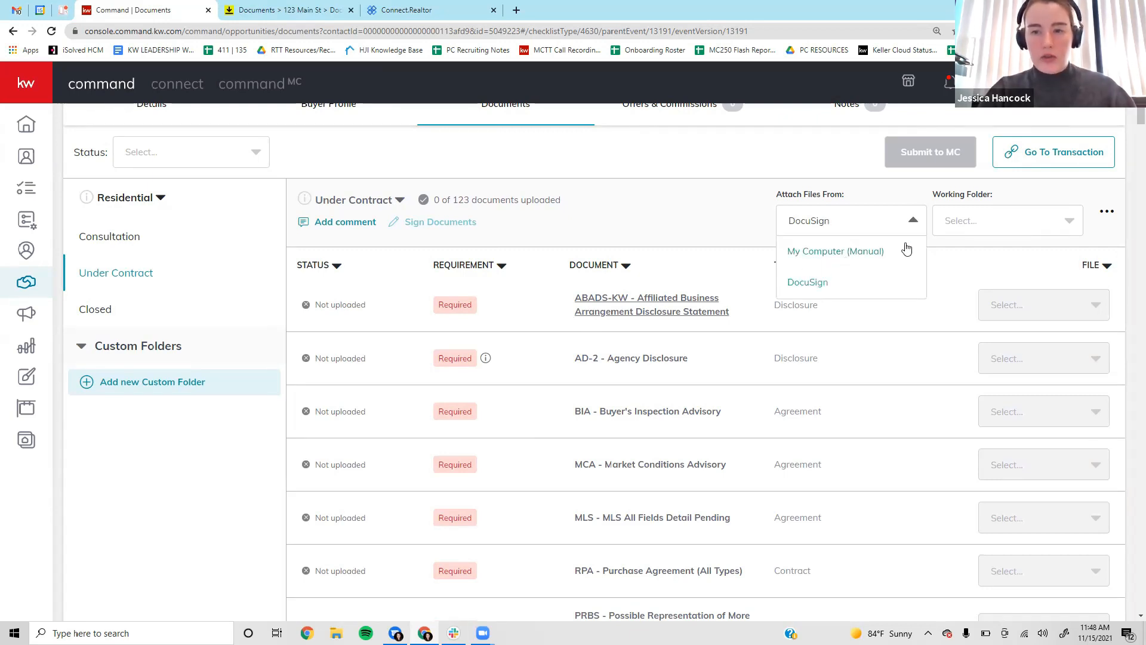
{"action": "left_click", "coordinate": [920, 222]}
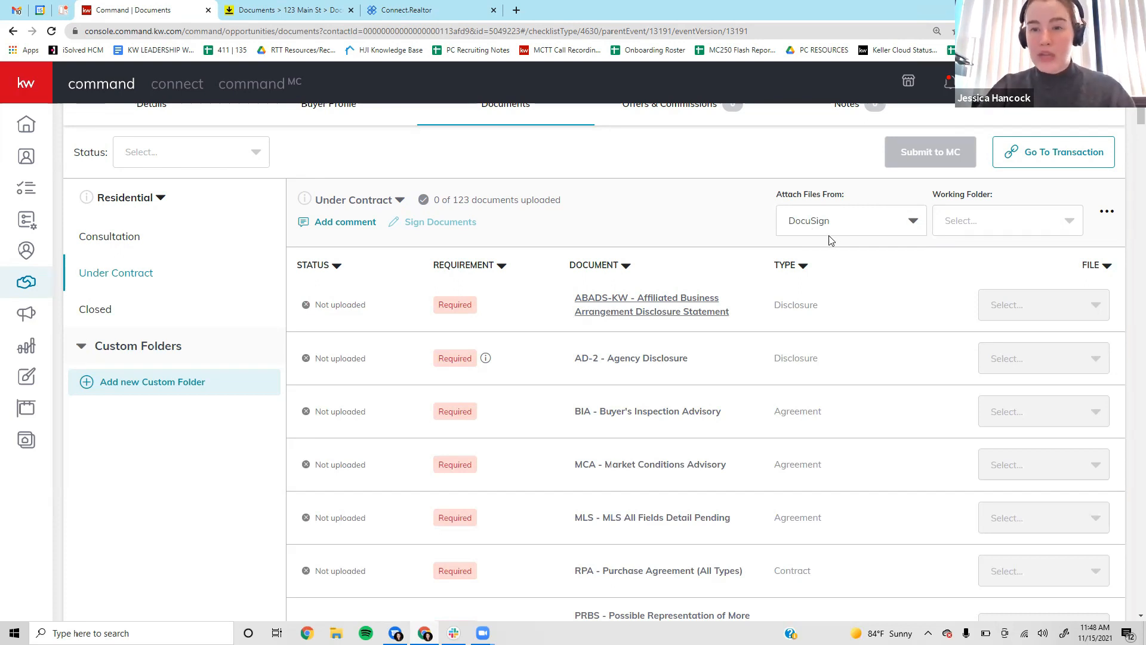
{"action": "left_click", "coordinate": [1019, 235]}
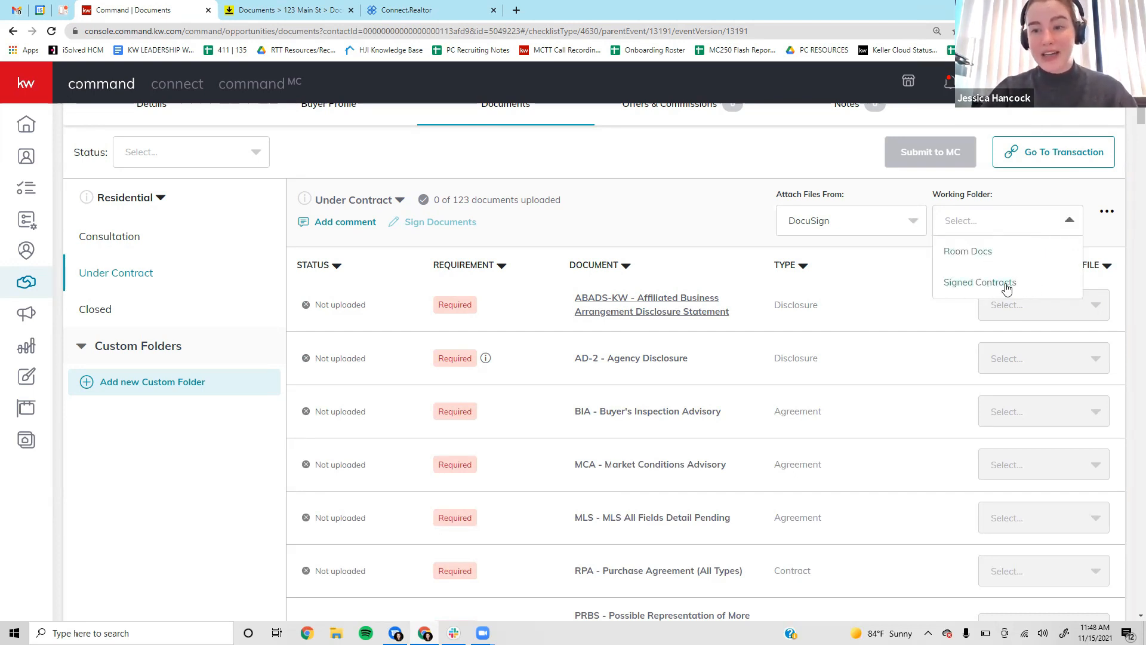
{"action": "left_click", "coordinate": [974, 283]}
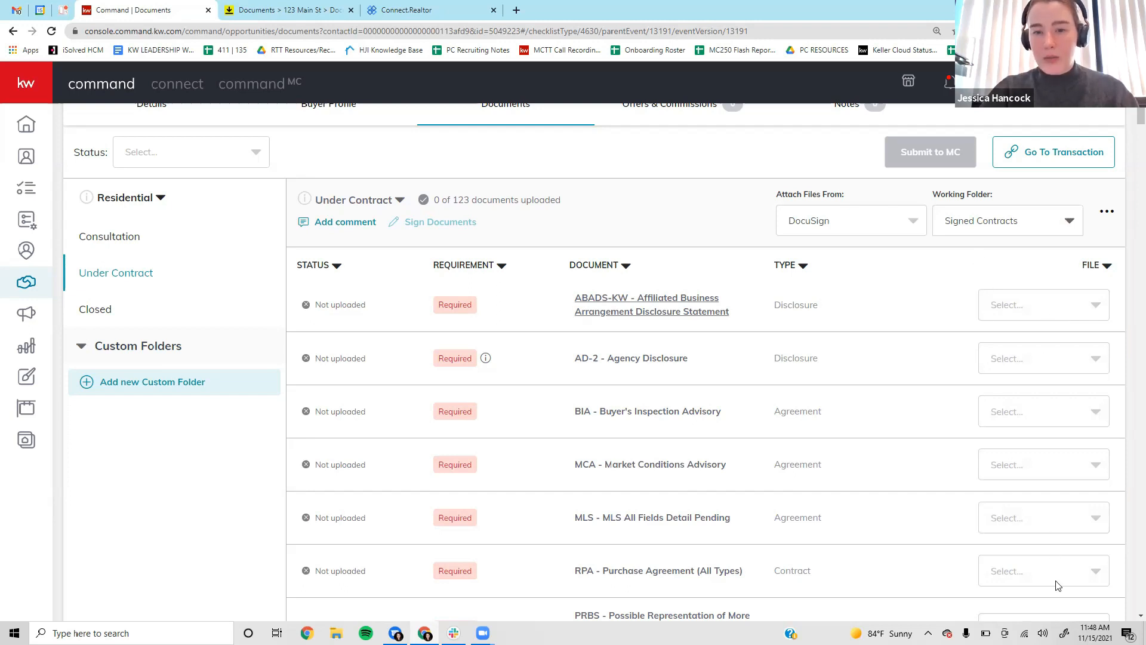
Highlight the AD-2 - Agency Disclosure requirement in the checklist.
{"action": "scroll", "coordinate": [829, 491], "scroll_direction": "down", "scroll_amount": 2}
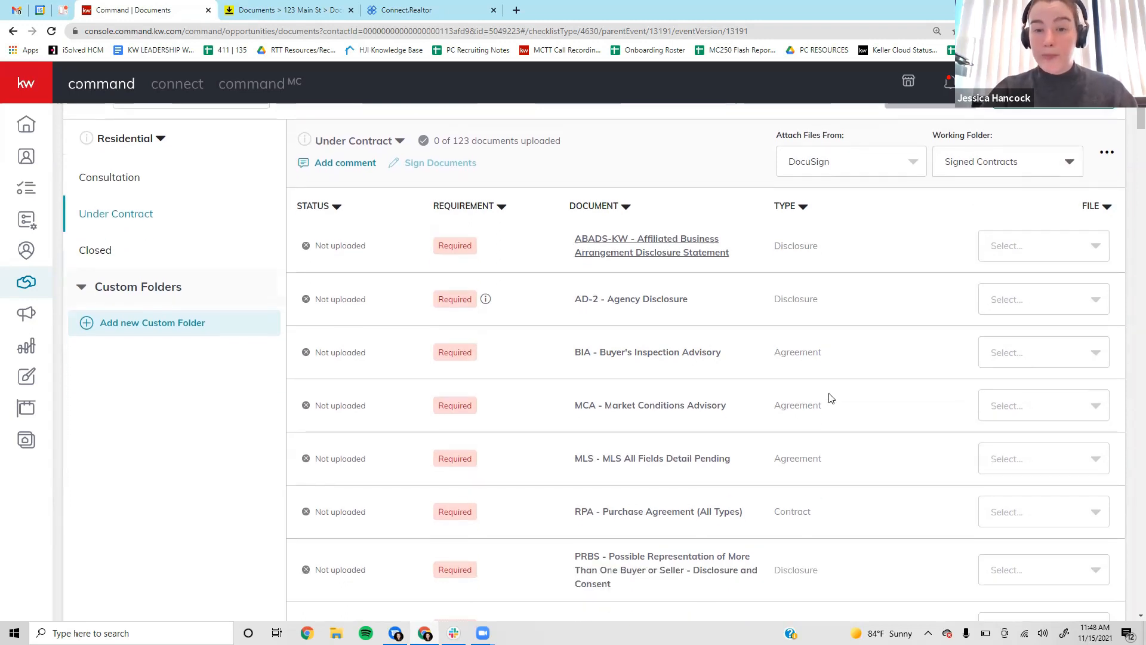
{"action": "left_click_drag", "start_coordinate": [572, 240], "coordinate": [685, 242]}
{"action": "left_click", "coordinate": [745, 241]}
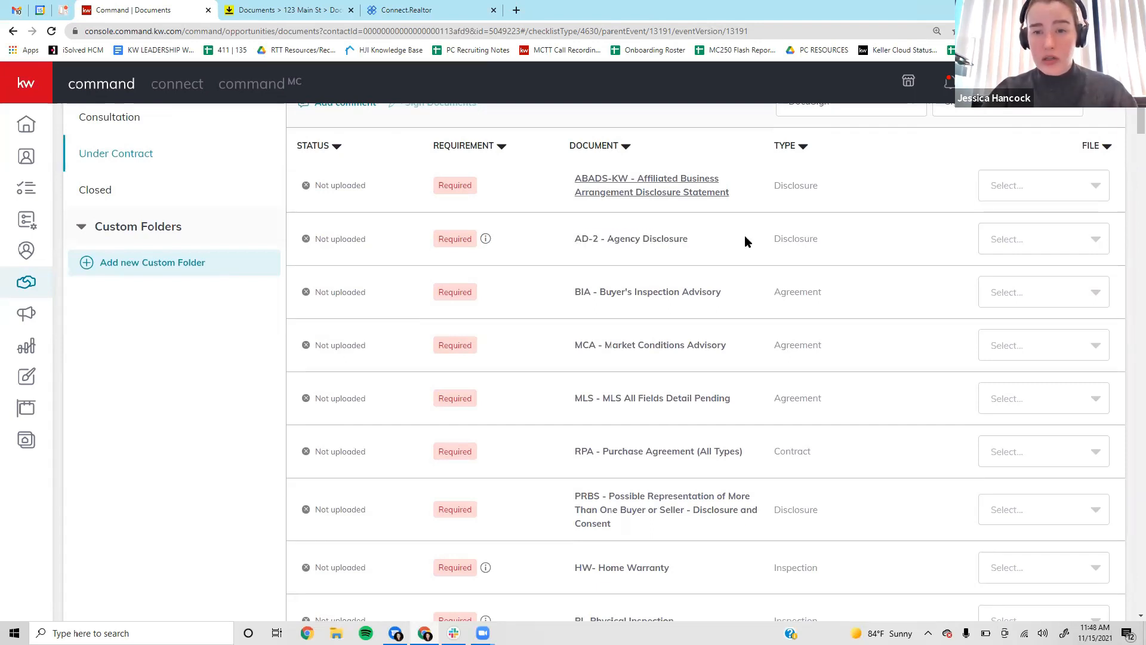
Attach the signed CAR AD disclosure PDF to the AD-2 requirement.
{"action": "left_click", "coordinate": [1022, 239]}
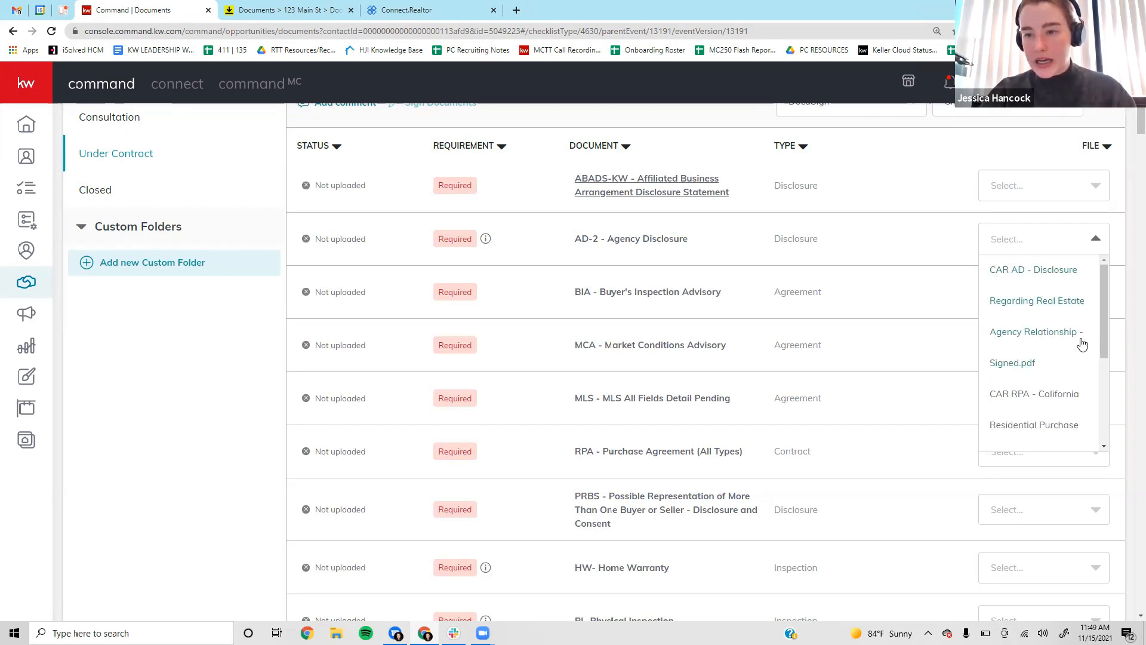
{"action": "scroll", "coordinate": [1080, 342], "scroll_direction": "down", "scroll_amount": 3}
{"action": "scroll", "coordinate": [1078, 344], "scroll_direction": "up", "scroll_amount": 3}
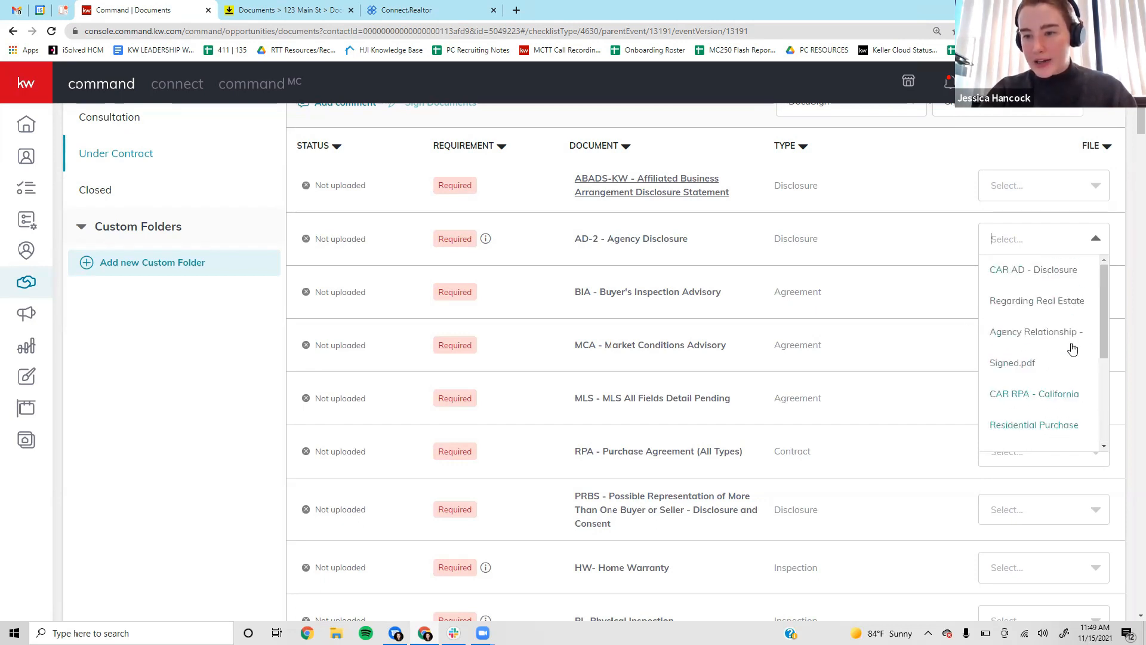
{"action": "left_click", "coordinate": [1018, 306]}
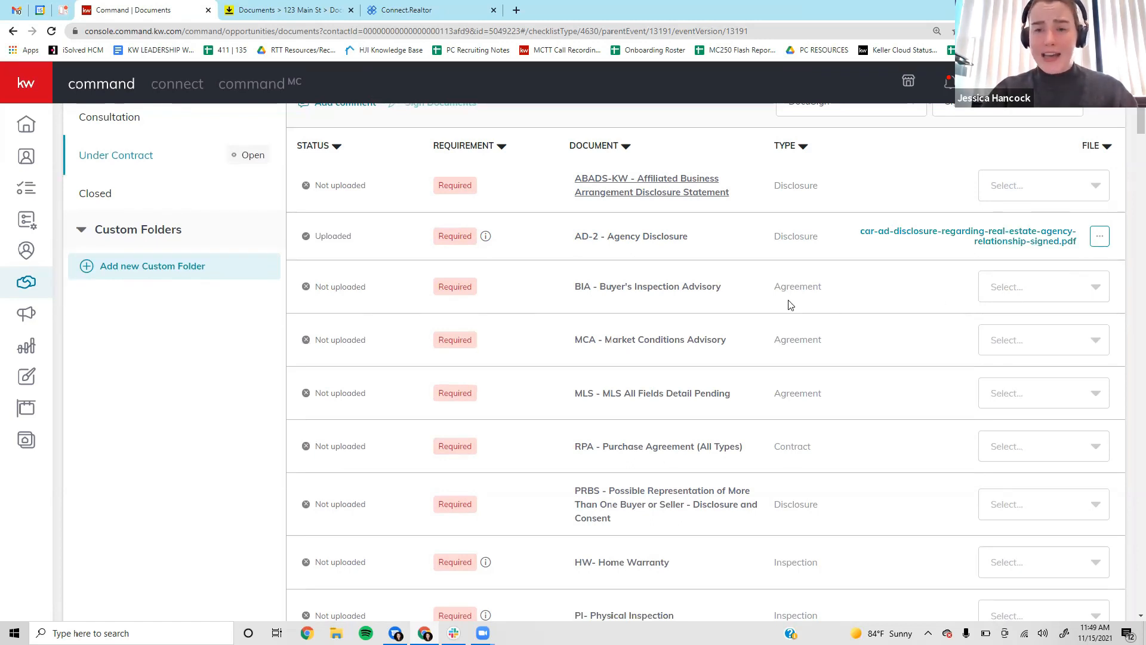
Preview the attached AD disclosure PDF, then close the preview.
{"action": "left_click", "coordinate": [947, 236]}
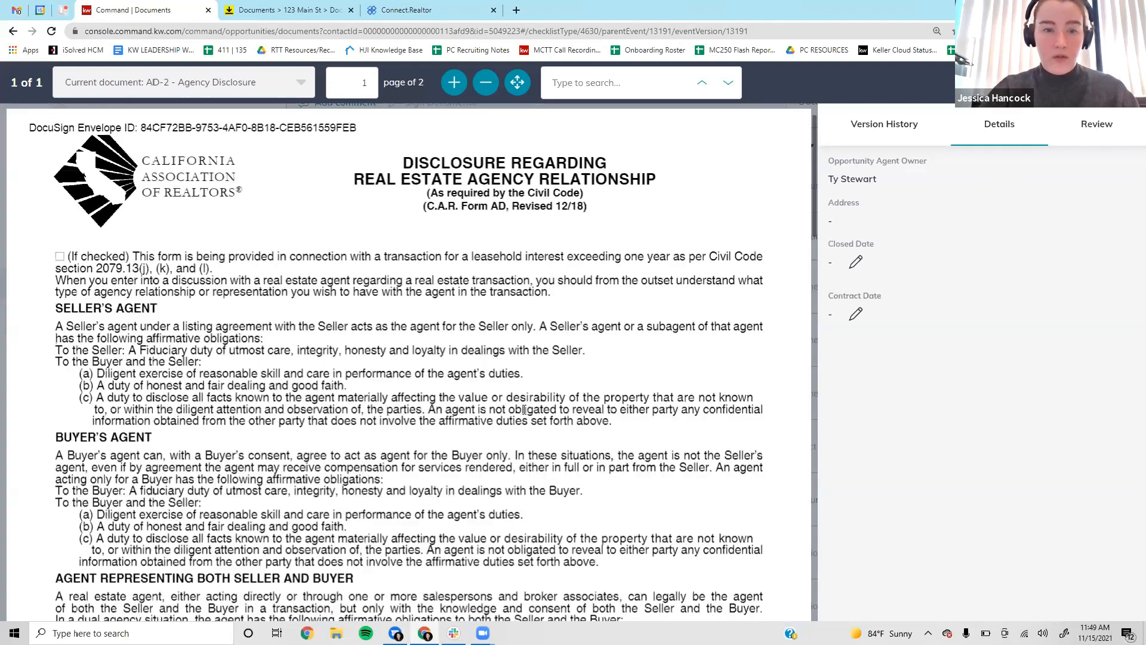
{"action": "scroll", "coordinate": [551, 272], "scroll_direction": "down", "scroll_amount": 10}
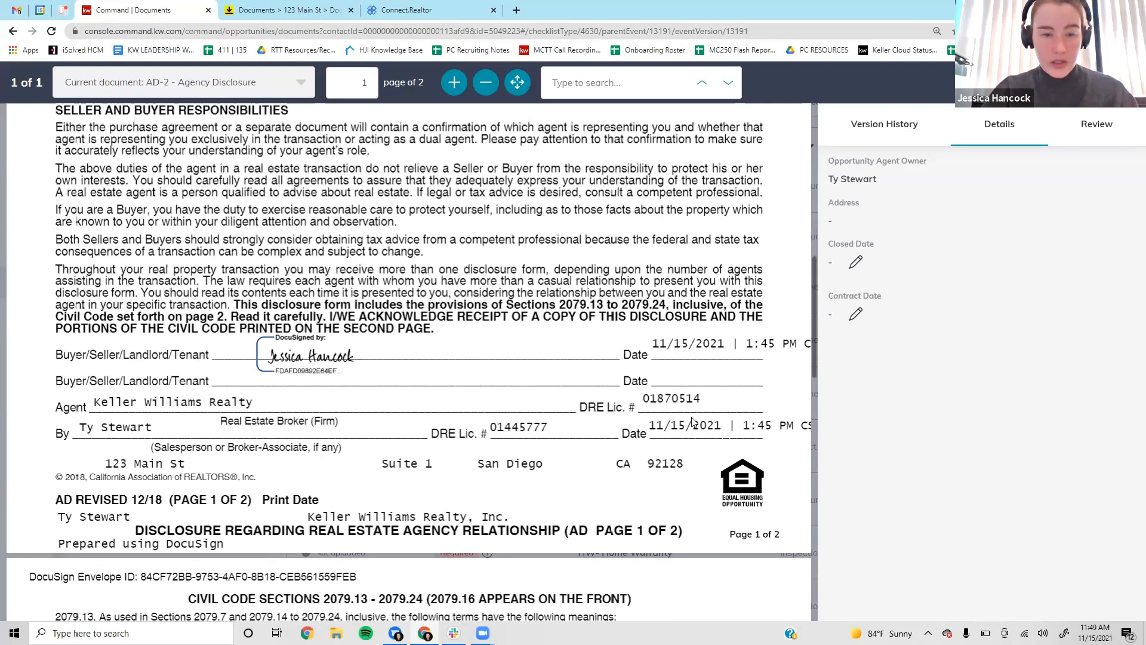
{"action": "scroll", "coordinate": [692, 420], "scroll_direction": "down", "scroll_amount": 10}
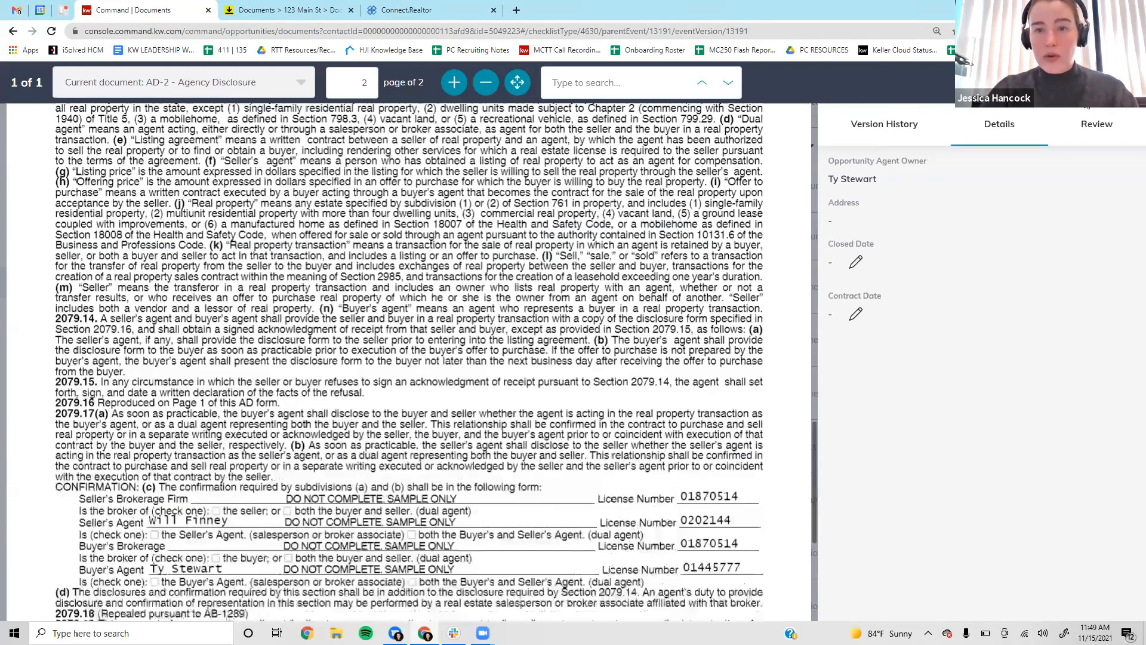
{"action": "key", "text": "Escape"}
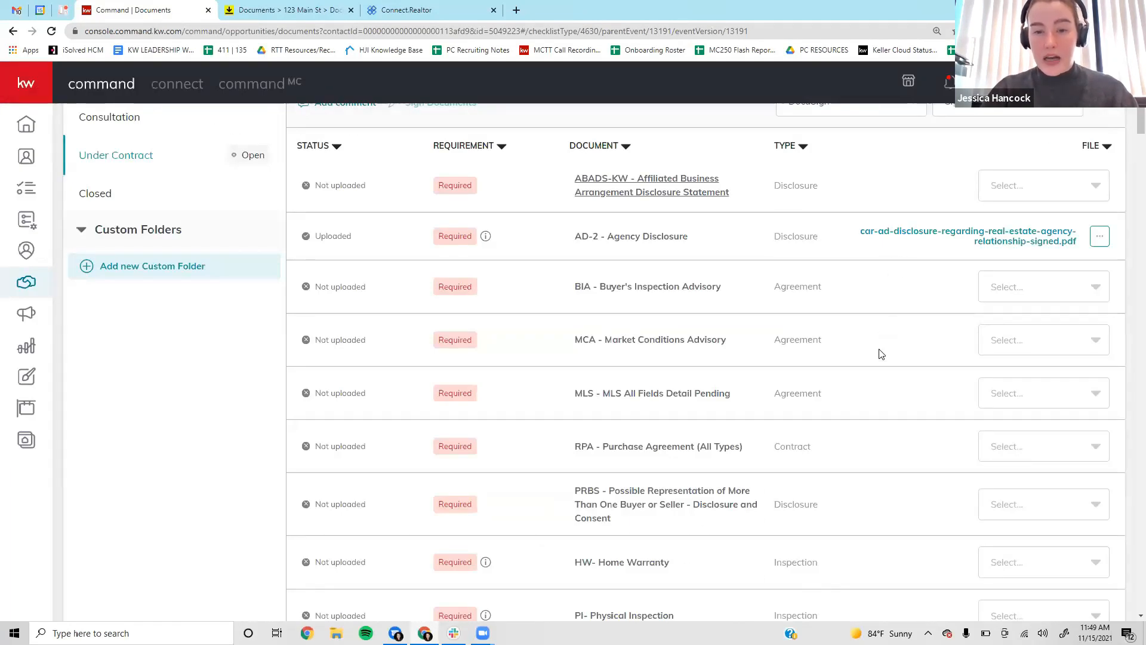
{"action": "scroll", "coordinate": [879, 343], "scroll_direction": "down", "scroll_amount": 3}
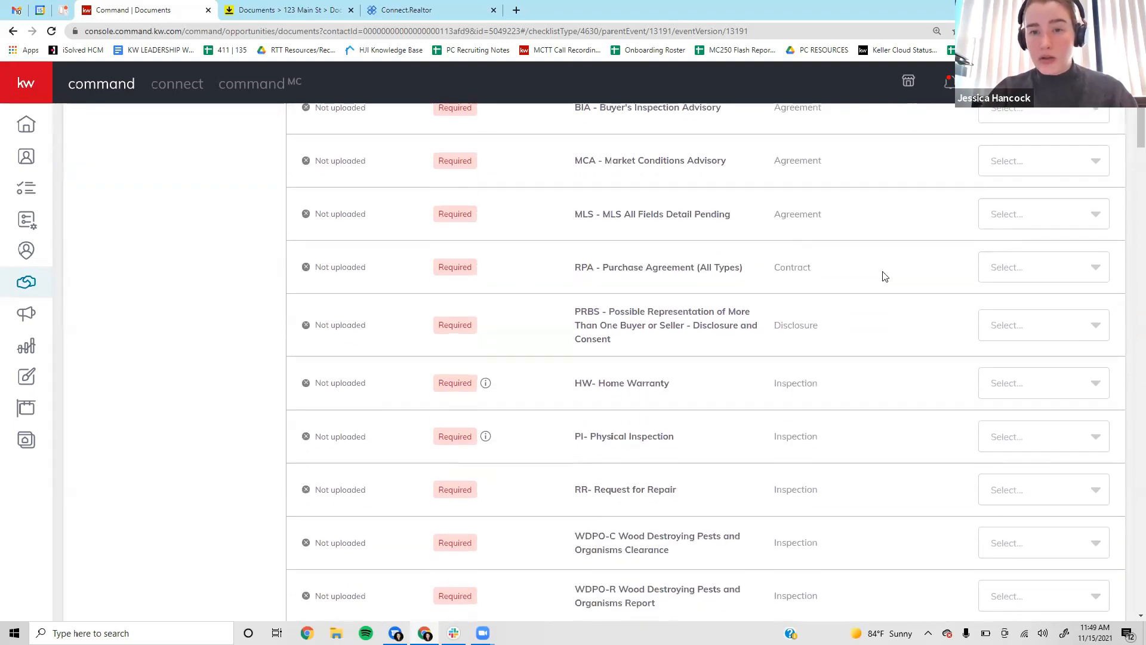
Attach the signed CAR RPA PDF to the RPA - Purchase Agreement requirement.
{"action": "scroll", "coordinate": [882, 274], "scroll_direction": "up", "scroll_amount": 1}
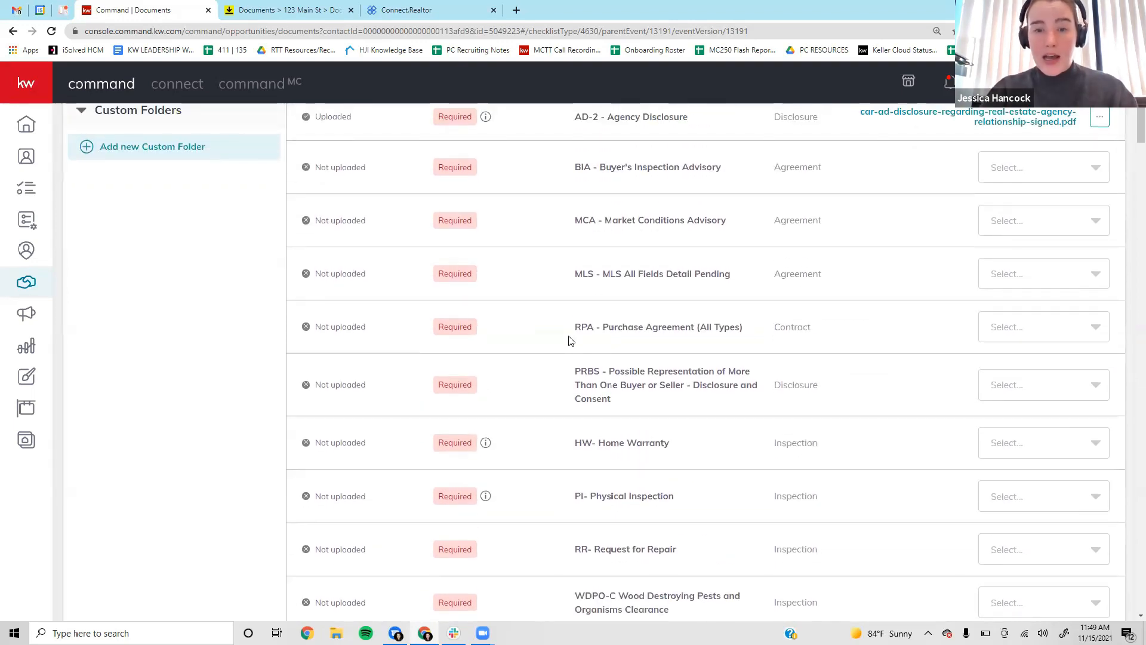
{"action": "left_click_drag", "start_coordinate": [568, 327], "coordinate": [765, 324]}
{"action": "left_click", "coordinate": [797, 325]}
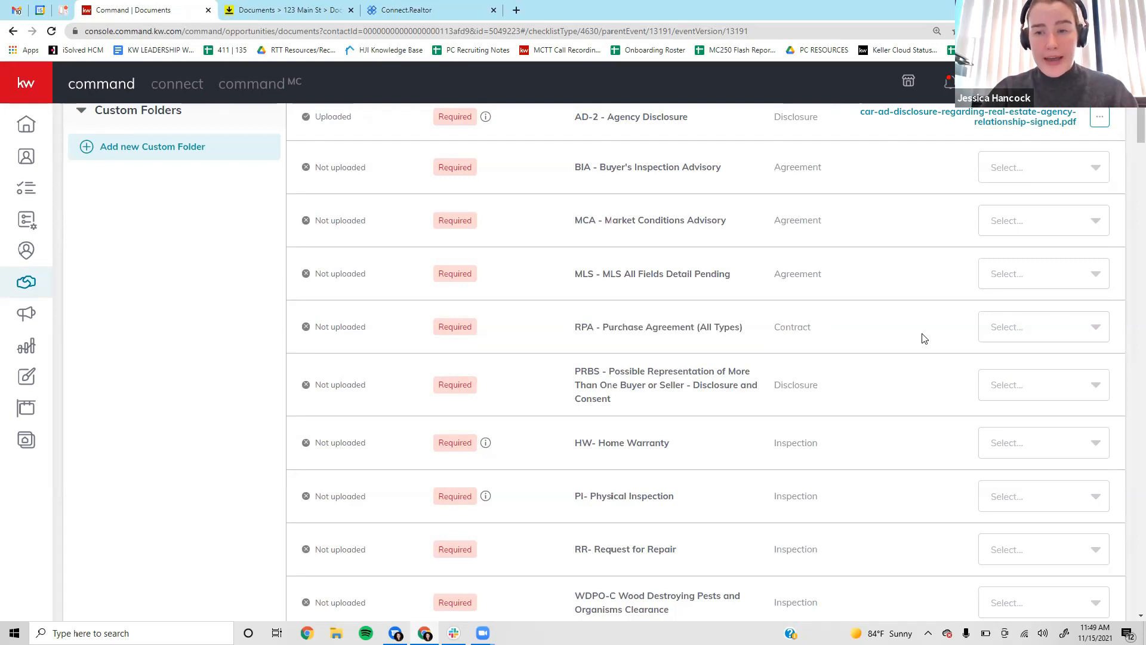
{"action": "left_click", "coordinate": [1055, 332]}
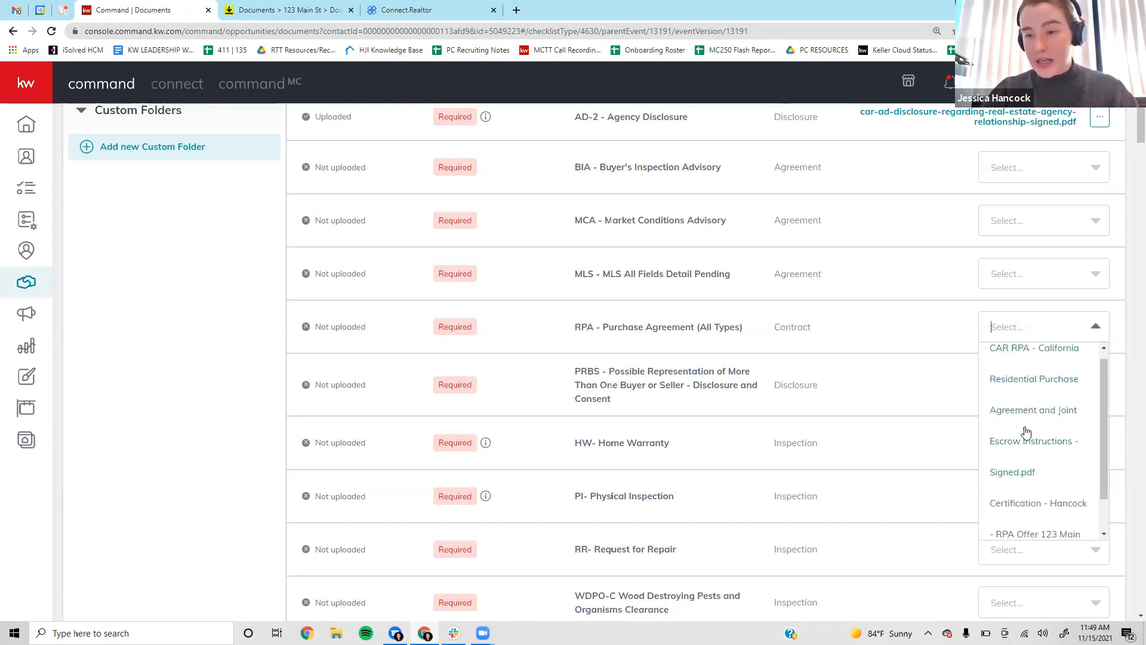
{"action": "left_click", "coordinate": [1037, 401]}
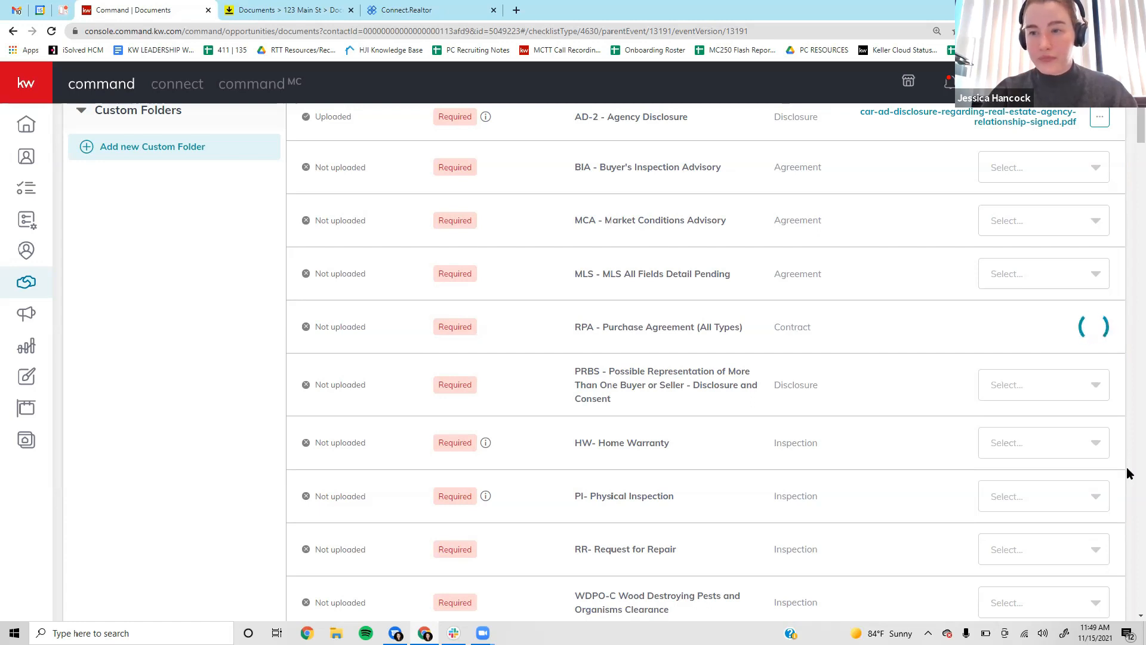
Preview the attached RPA PDF, close it, and return to DocuSign Rooms.
{"action": "left_click", "coordinate": [949, 325]}
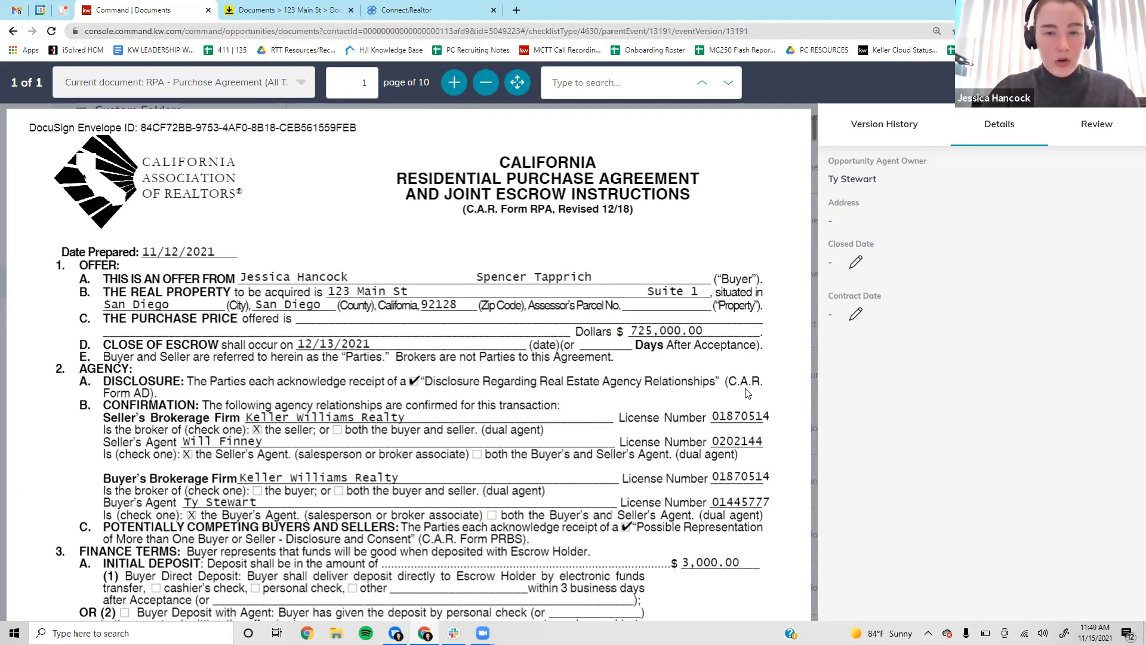
{"action": "scroll", "coordinate": [716, 357], "scroll_direction": "down", "scroll_amount": 15}
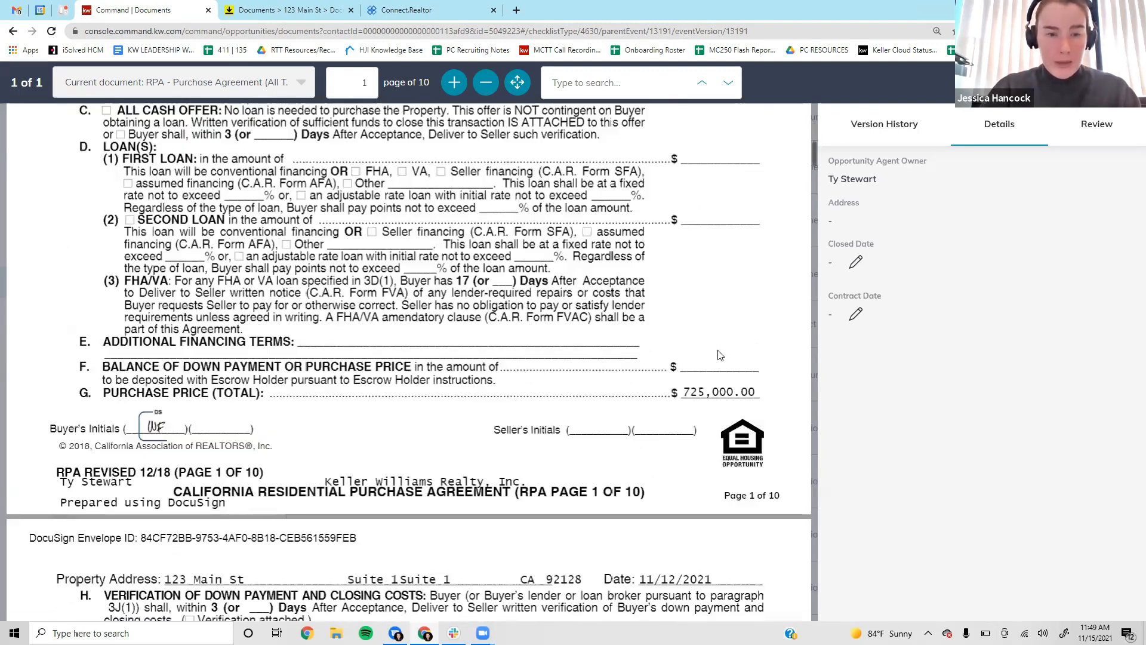
{"action": "scroll", "coordinate": [718, 350], "scroll_direction": "down", "scroll_amount": 15}
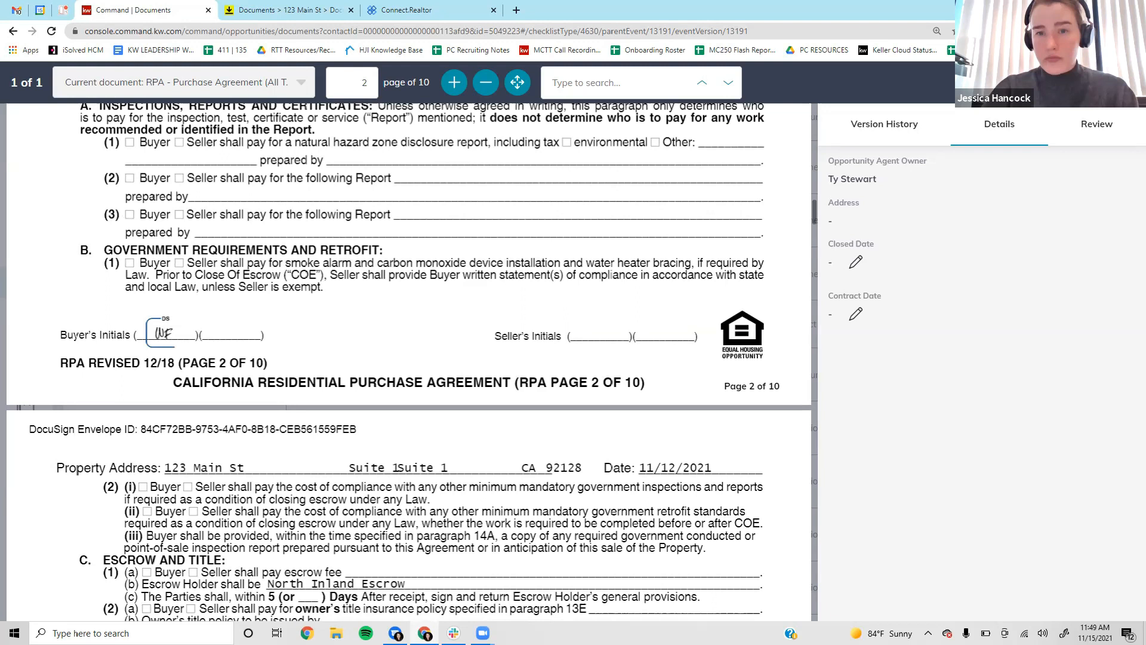
{"action": "key", "text": "Escape"}
{"action": "scroll", "coordinate": [894, 275], "scroll_direction": "up", "scroll_amount": 6}
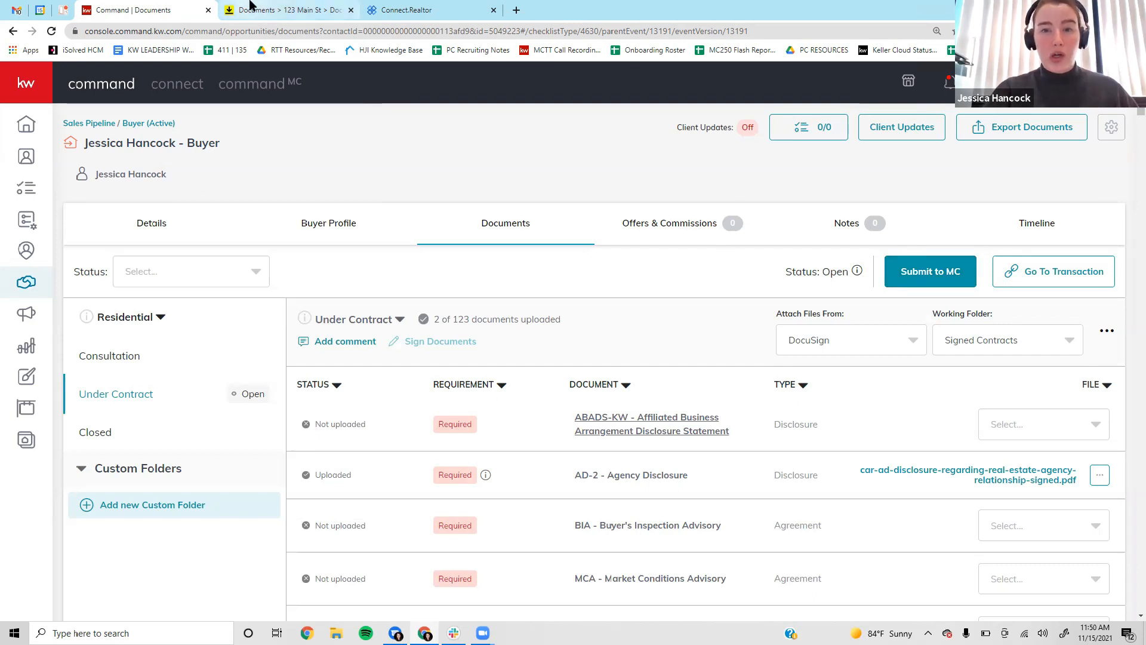
{"action": "left_click", "coordinate": [251, 7]}
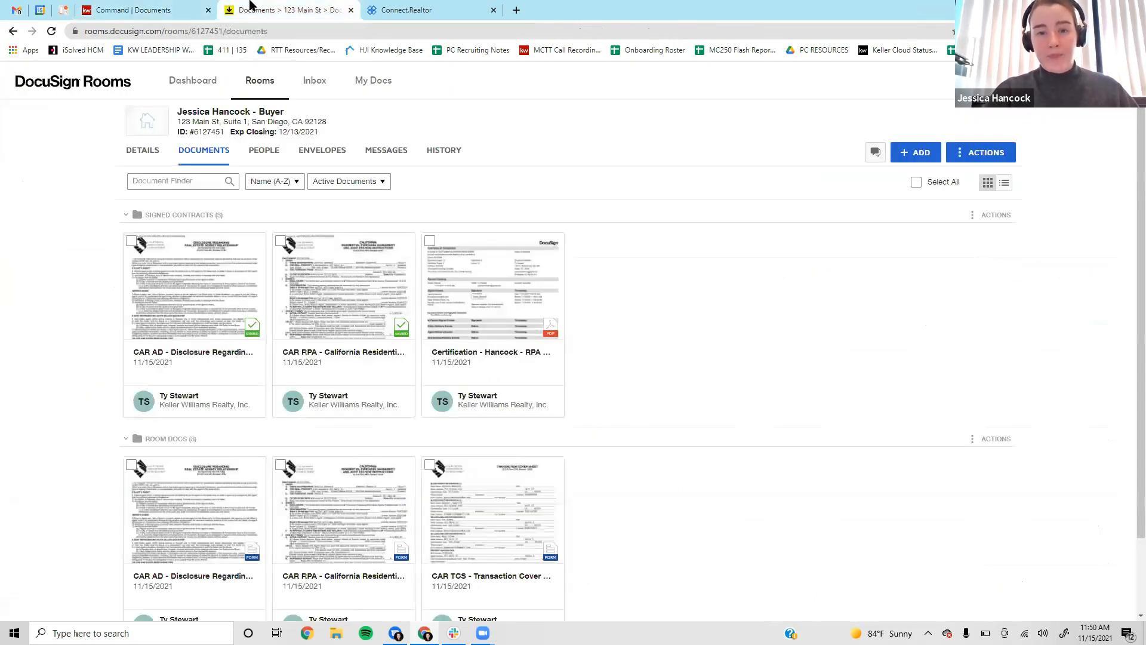